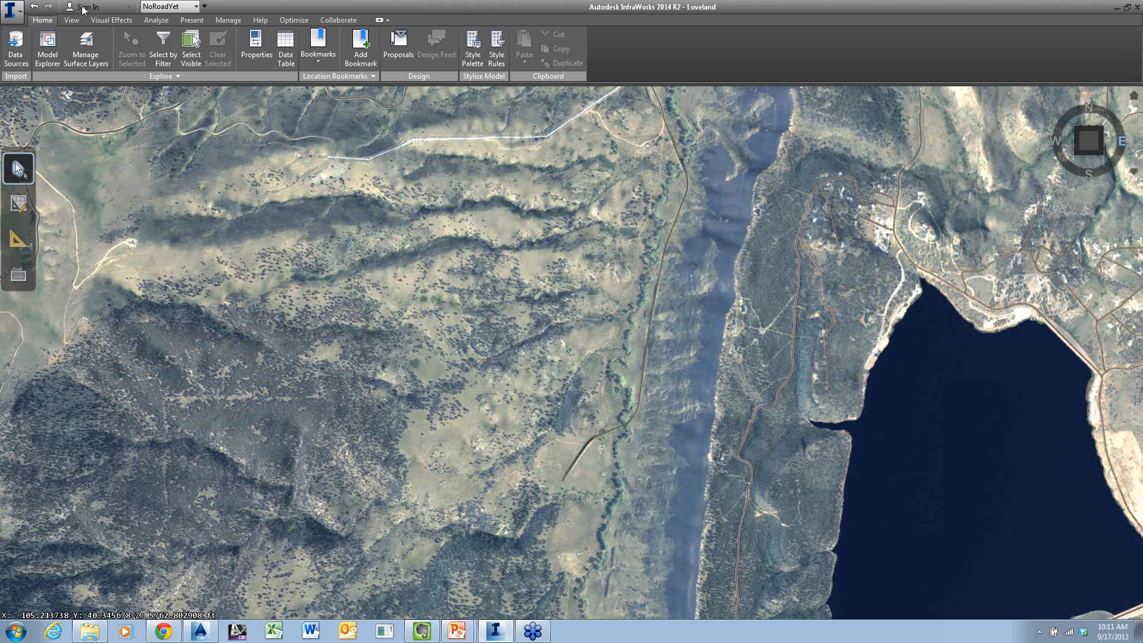
Create a new model named Transportation in the default models location
left_click(13, 9)
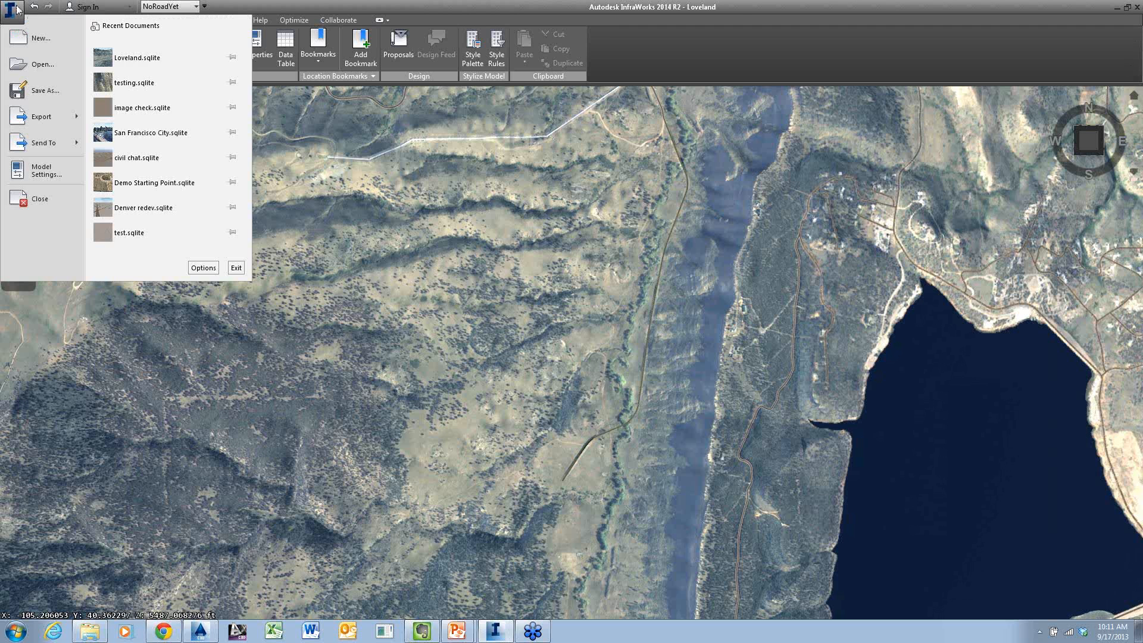
left_click(37, 39)
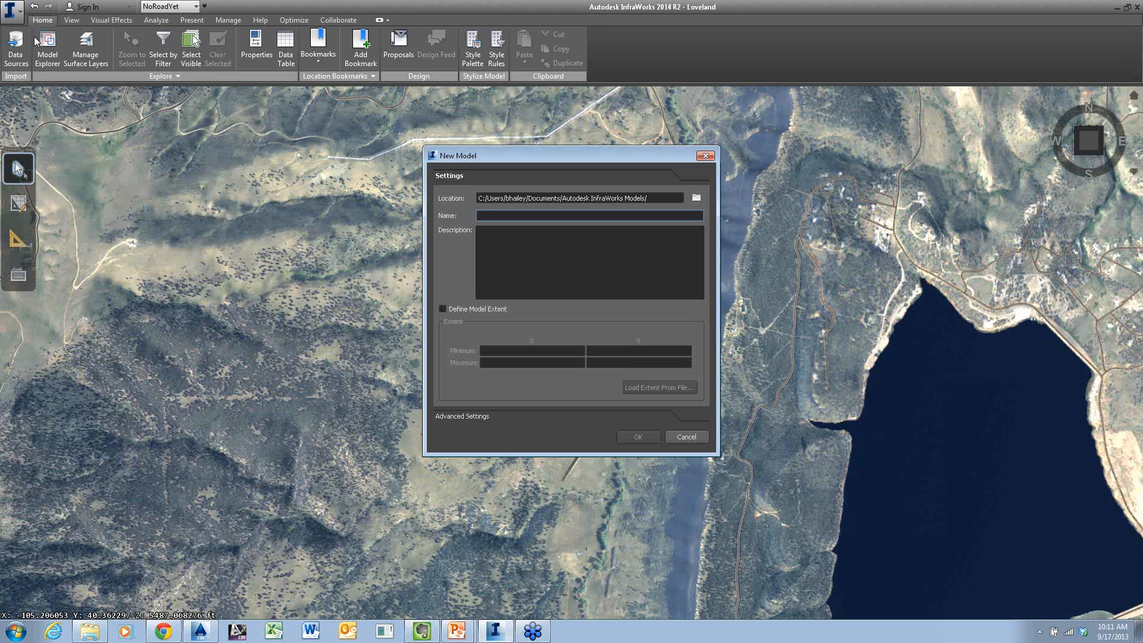
type("Transportation in")
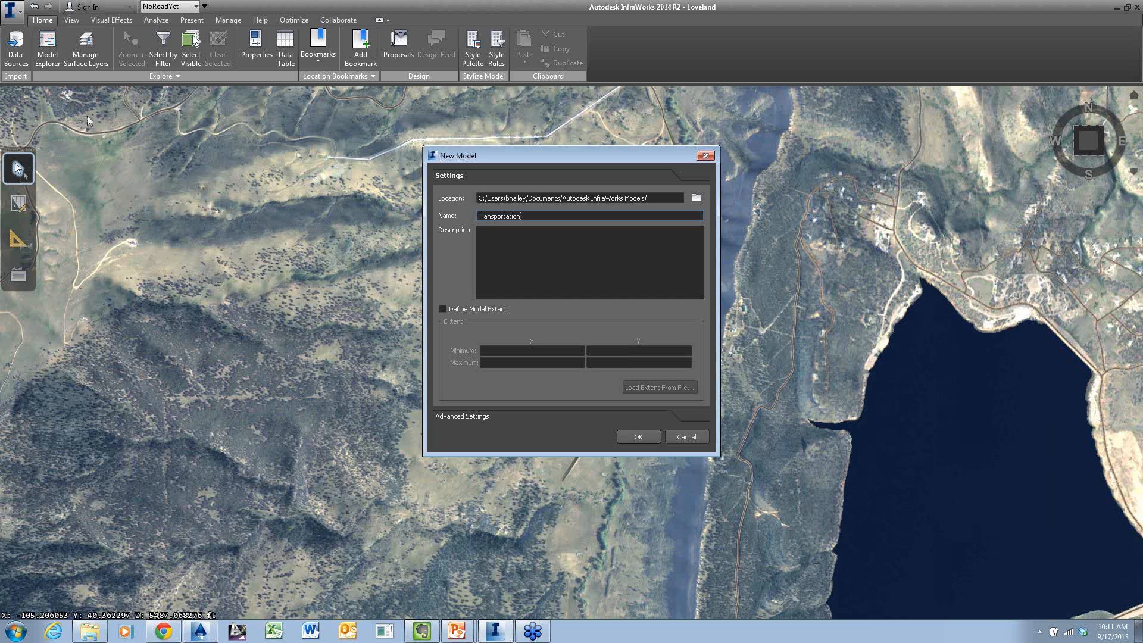
left_click(639, 437)
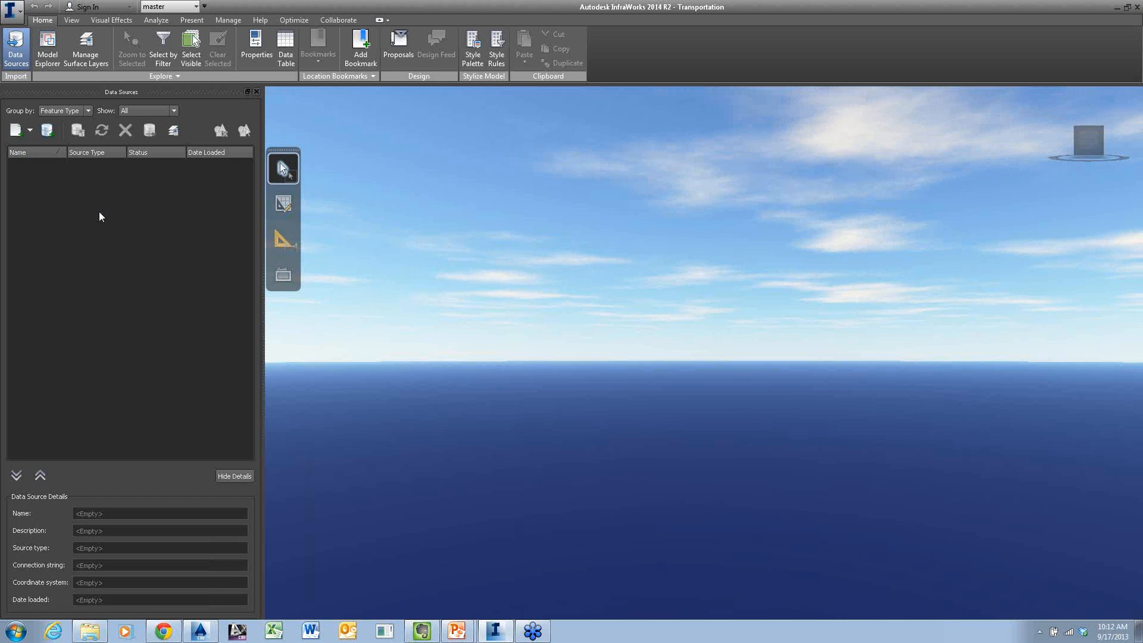
Add RoadCLLocal.shp from the City of Loveland RoadCLLocal folder as an SHP data source
left_click(30, 130)
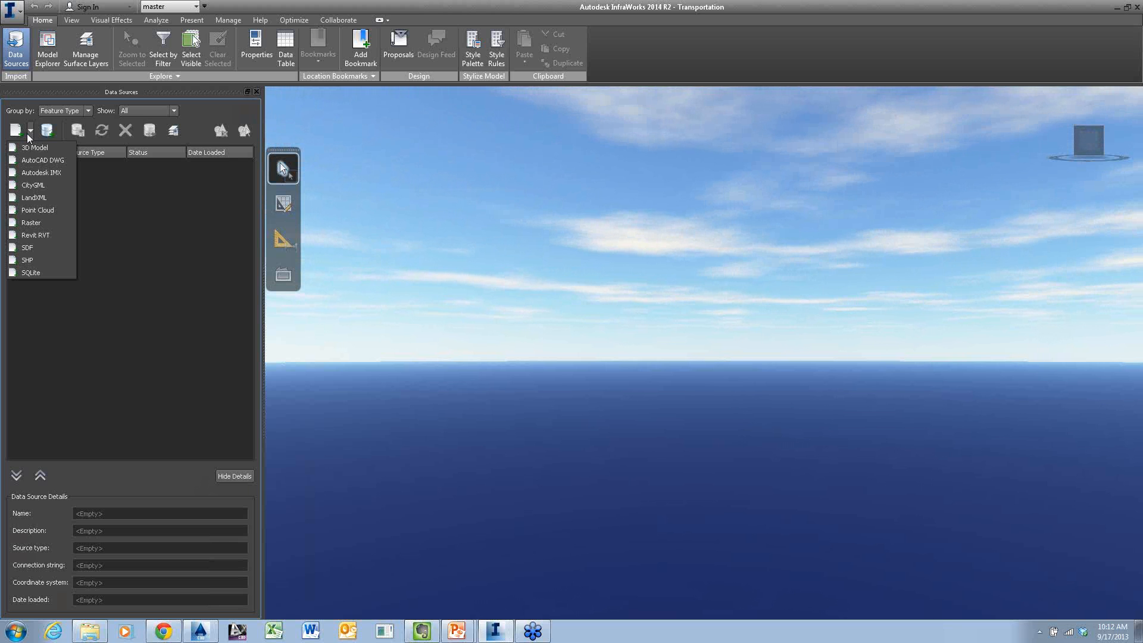
left_click(46, 263)
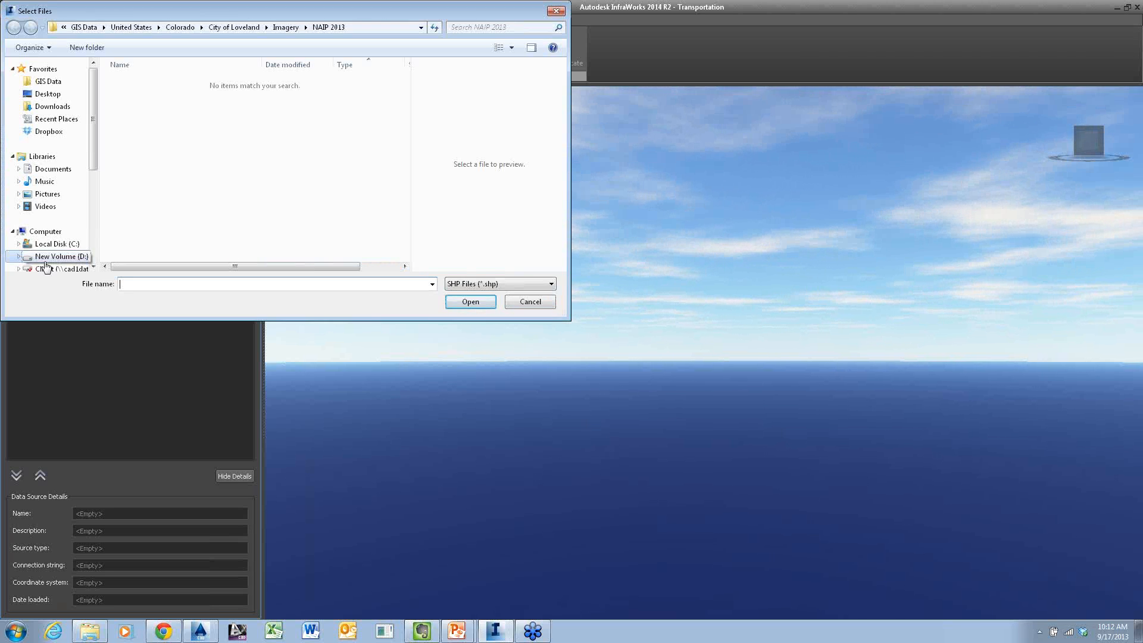
left_click(238, 27)
scroll(179, 241, "down", 2)
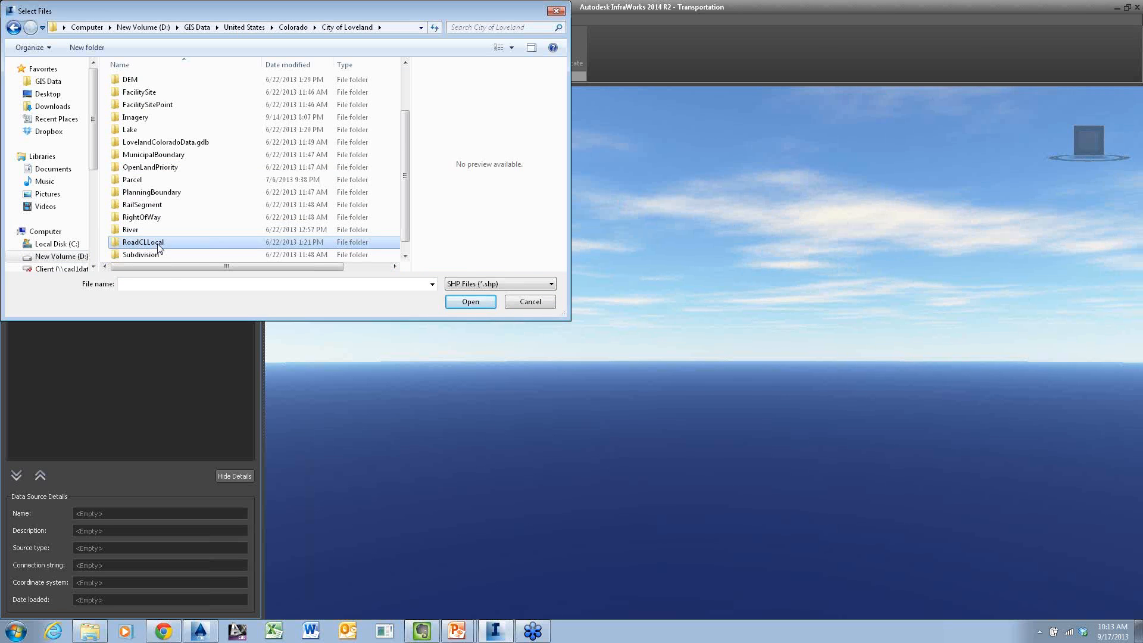
double_click(159, 244)
left_click(162, 87)
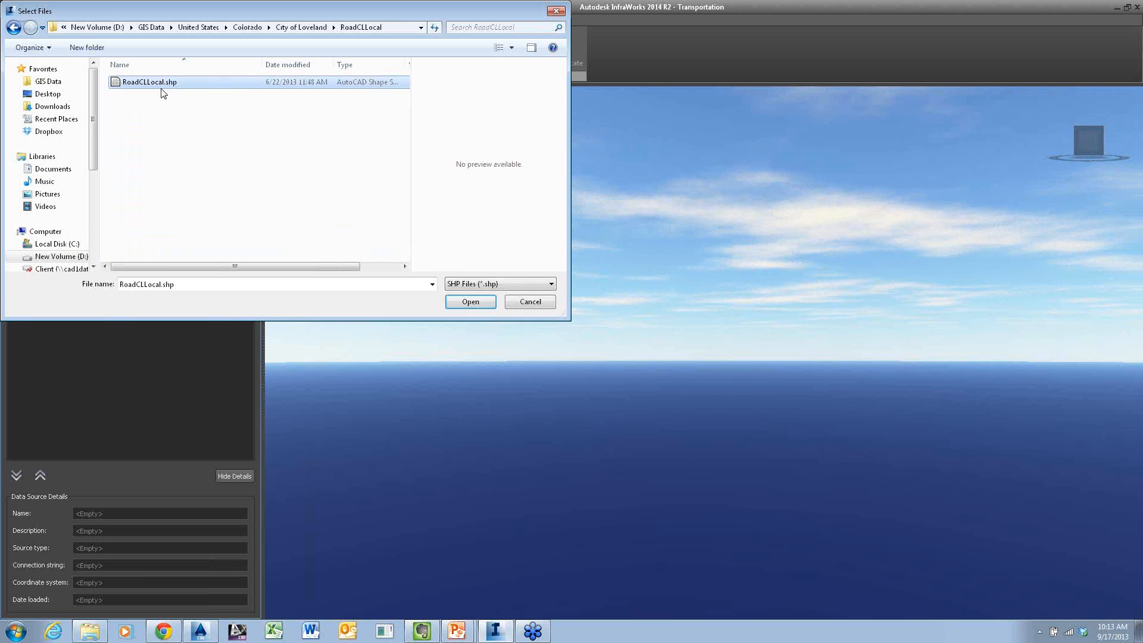
left_click(459, 302)
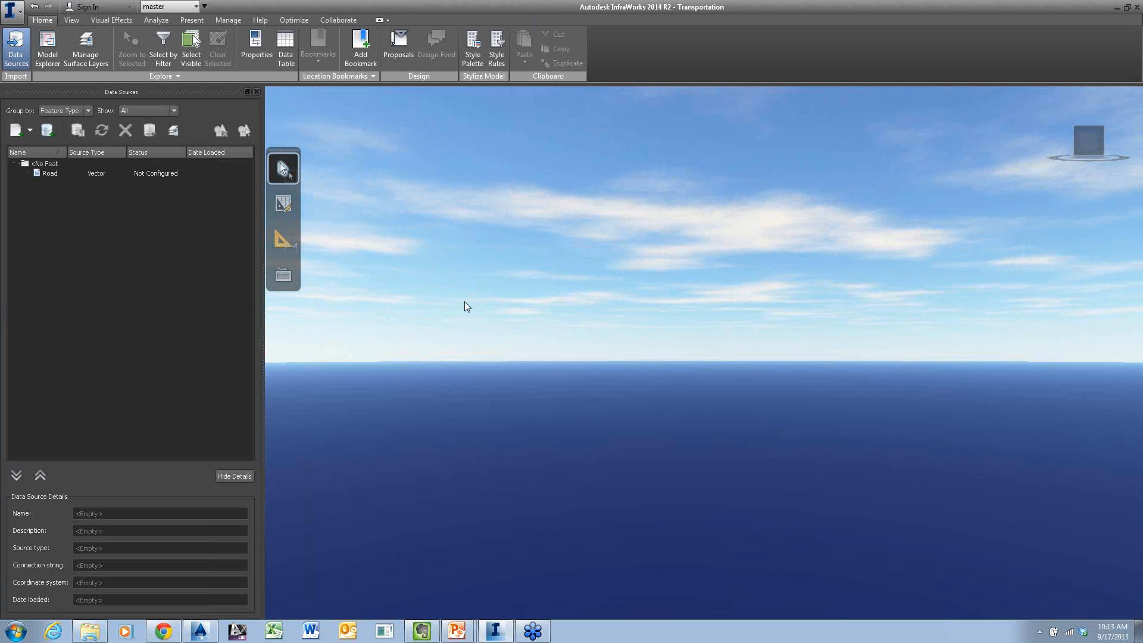
Configure the RoadCLLocal source as type Roads with 1 lane forward and 1 lane backward
left_click(161, 173)
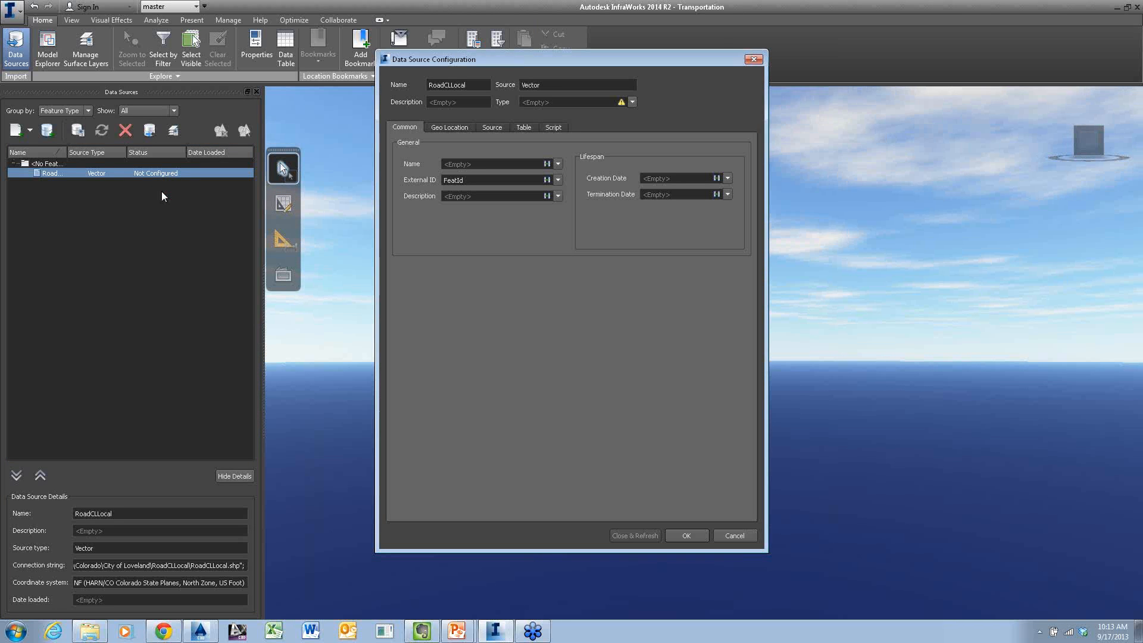
left_click(632, 103)
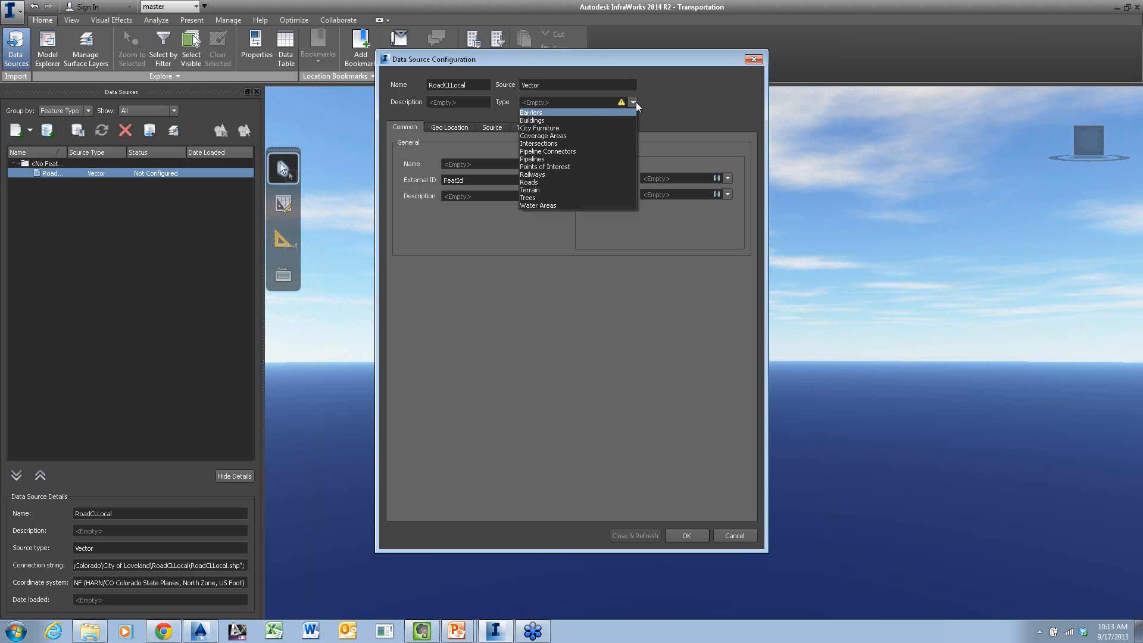
left_click(549, 181)
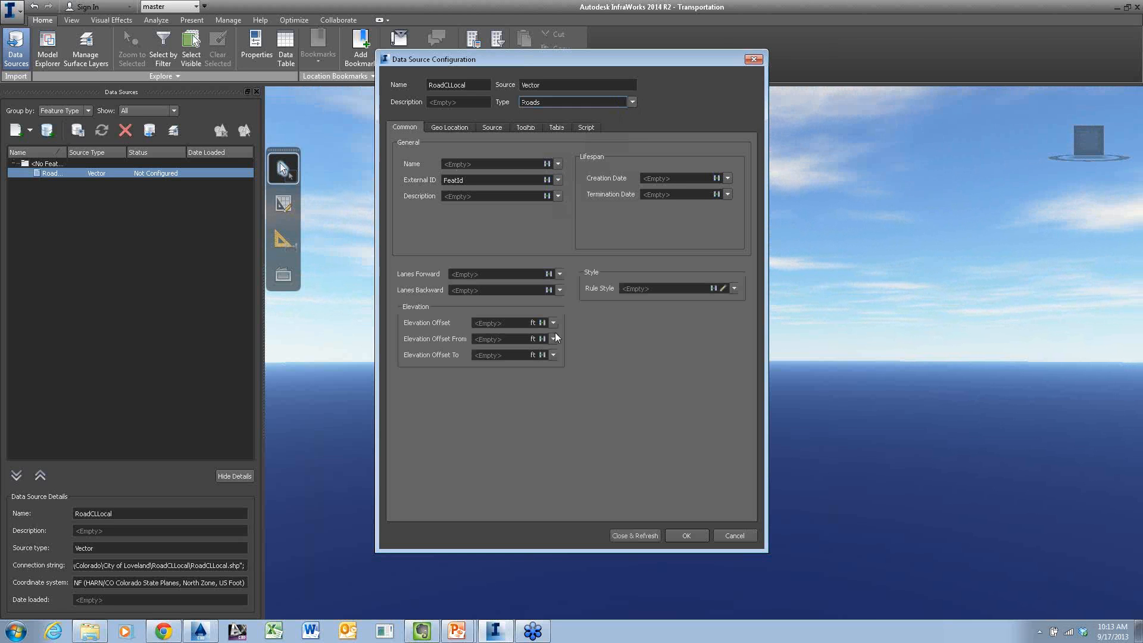
left_click(559, 274)
left_click(512, 275)
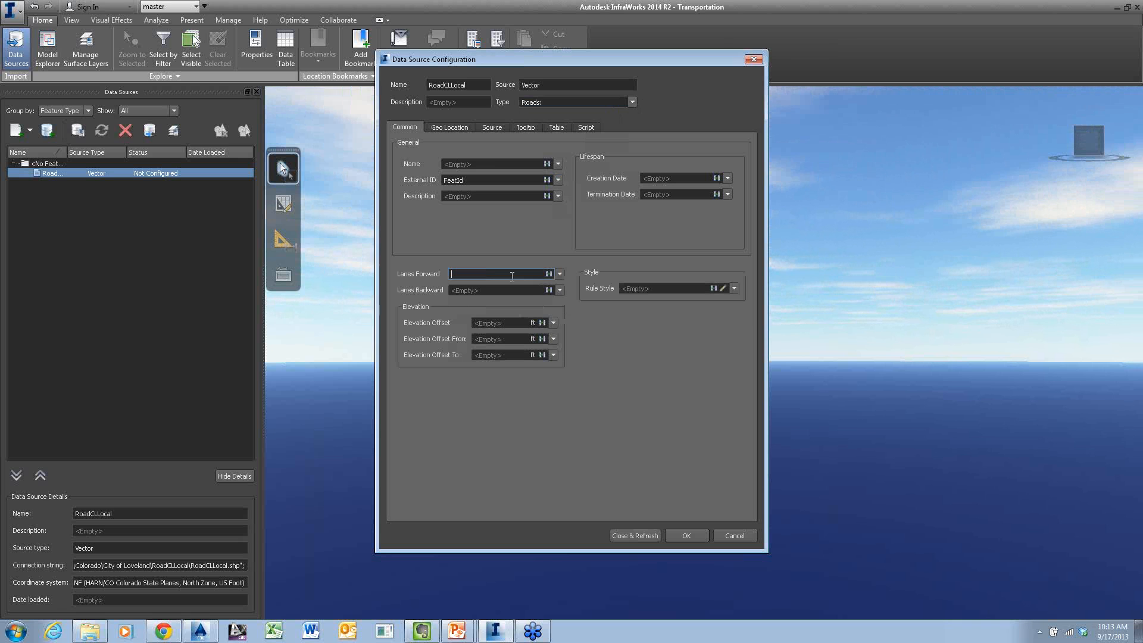
type("1")
key("Tab")
type("1")
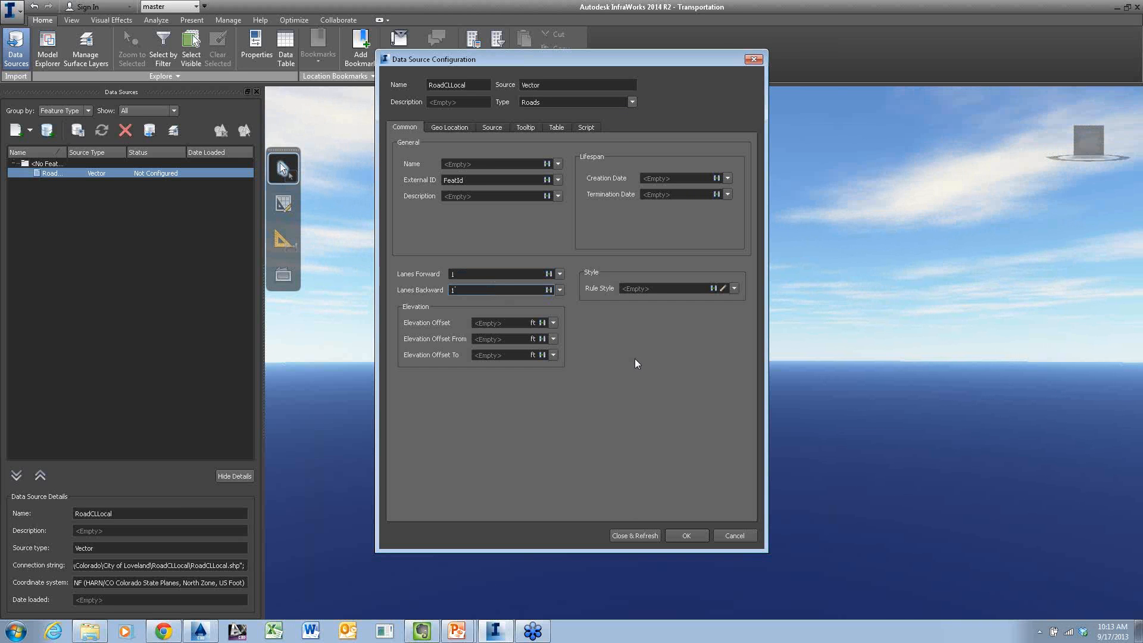
Assign the Street/Interstate/Street 2 Lane rule style to the RoadCLLocal roads and refresh the source into the model
left_click(723, 290)
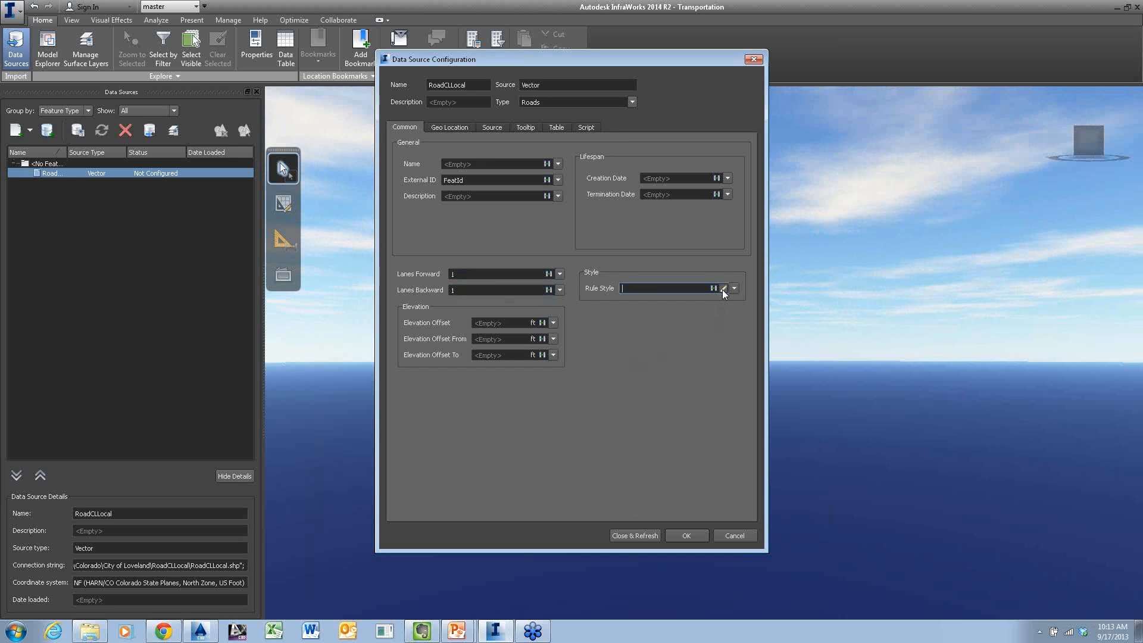
left_click(722, 289)
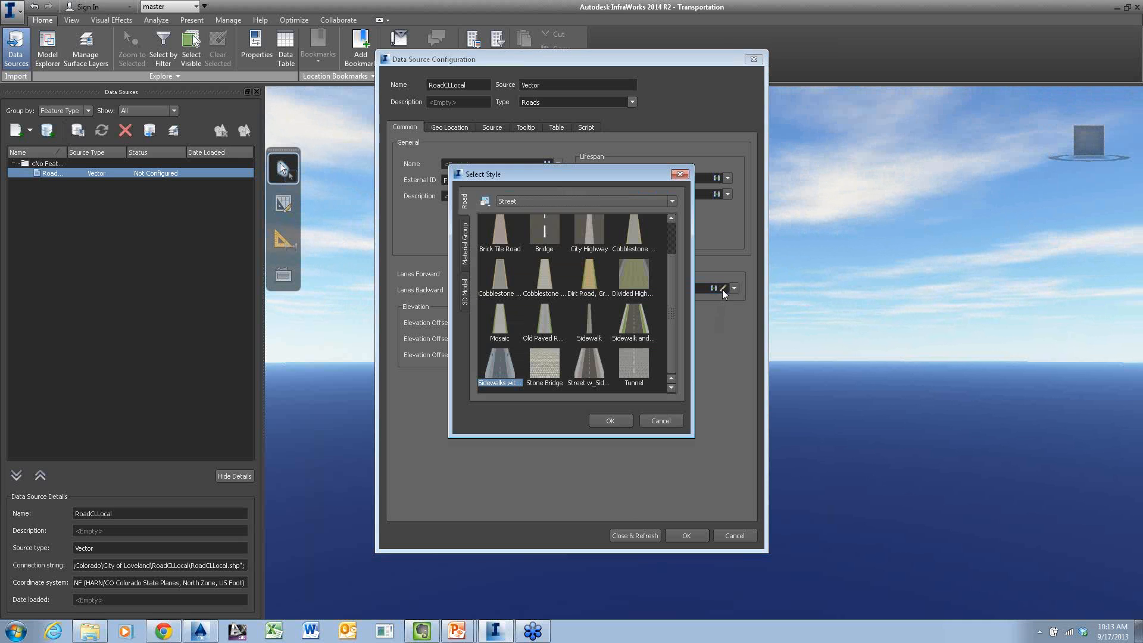
double_click(588, 213)
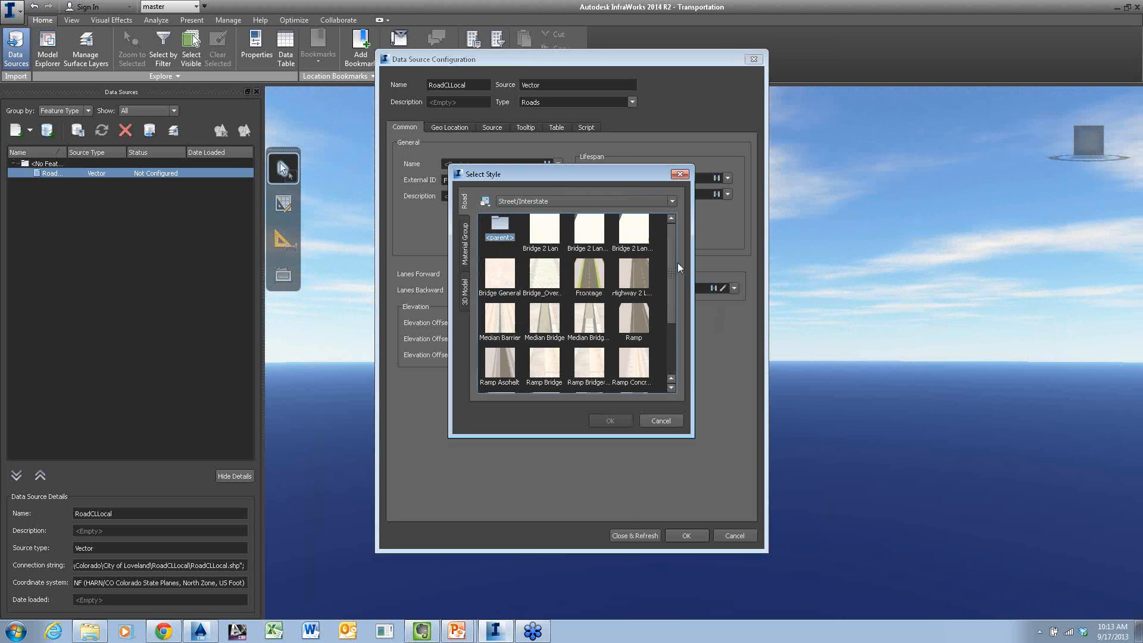
scroll(677, 263, "down", 2)
left_click(583, 370)
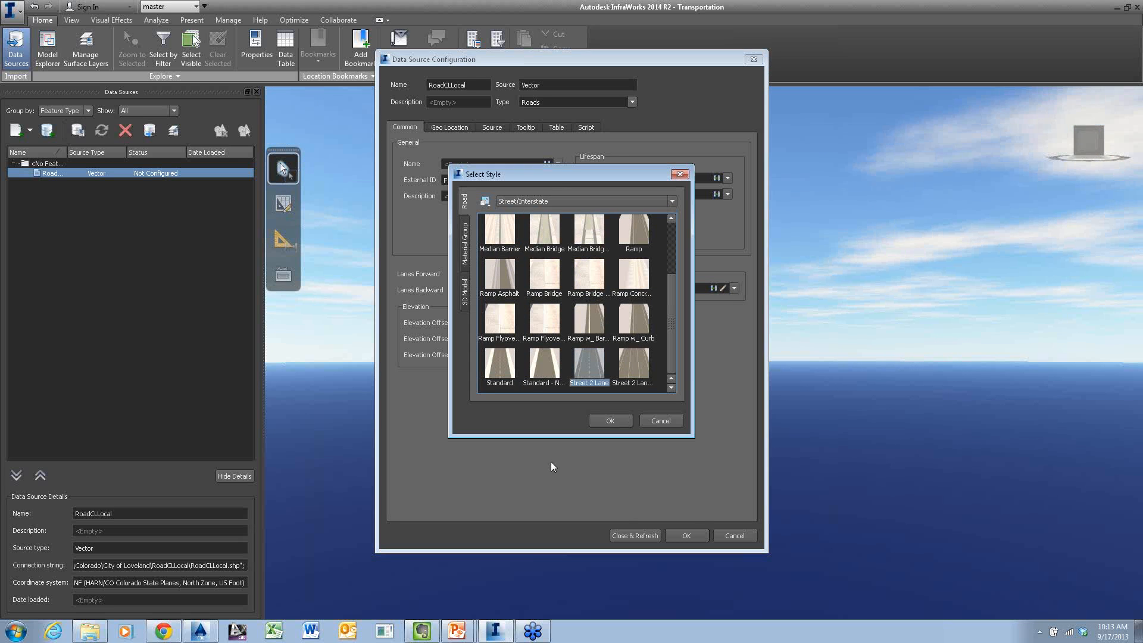
left_click(613, 421)
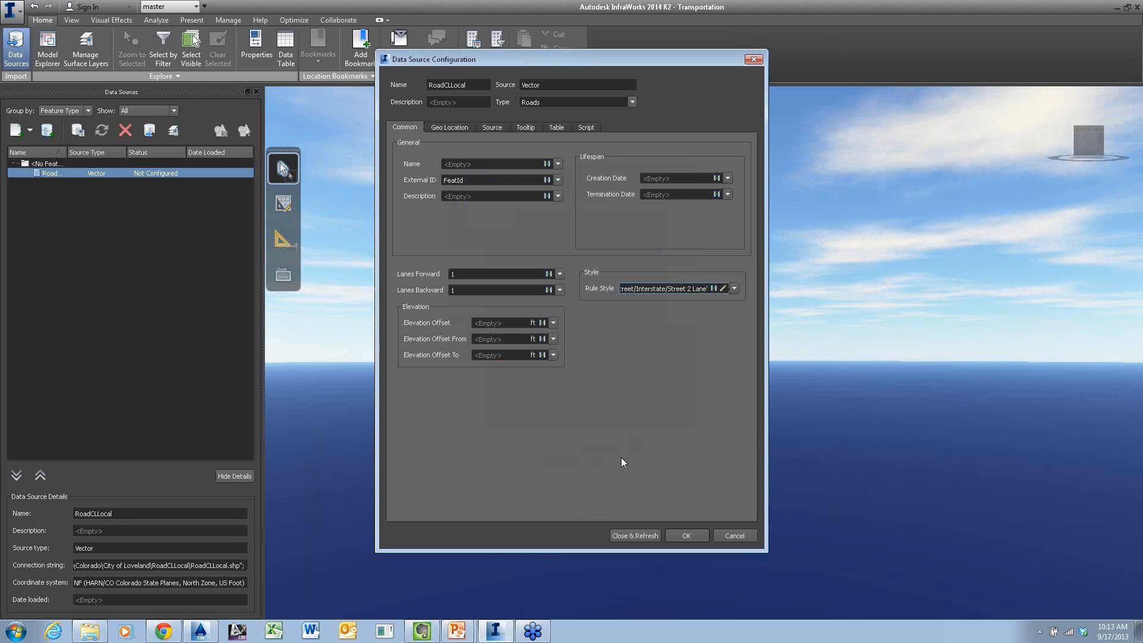
left_click(635, 535)
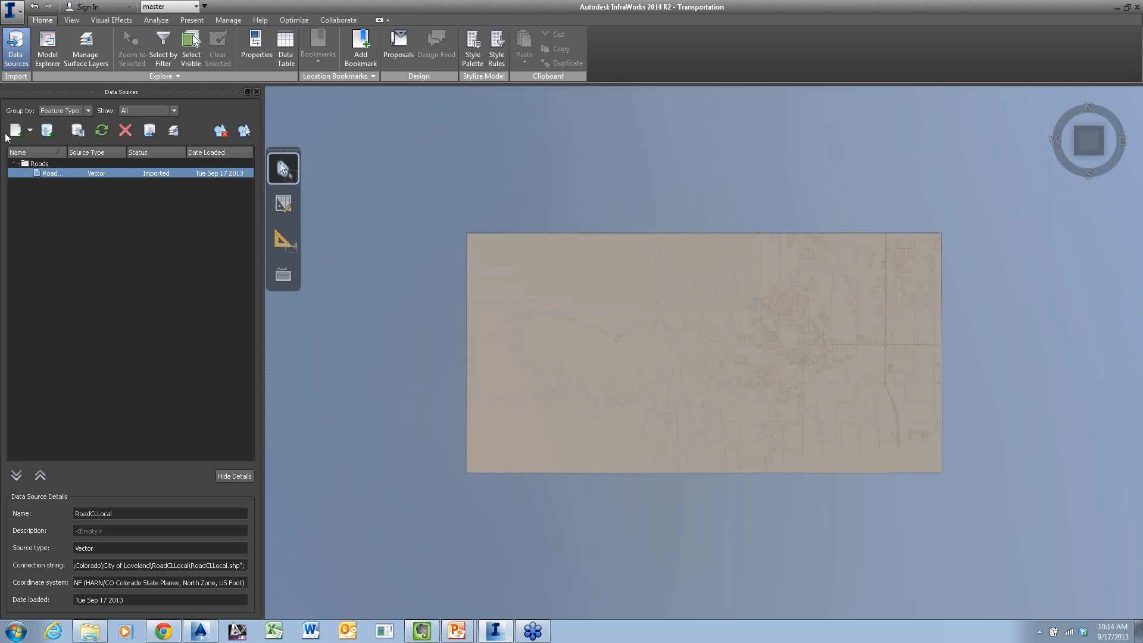
Add Lake.shp from the City of Loveland Lake folder as an SHP data source
left_click(30, 130)
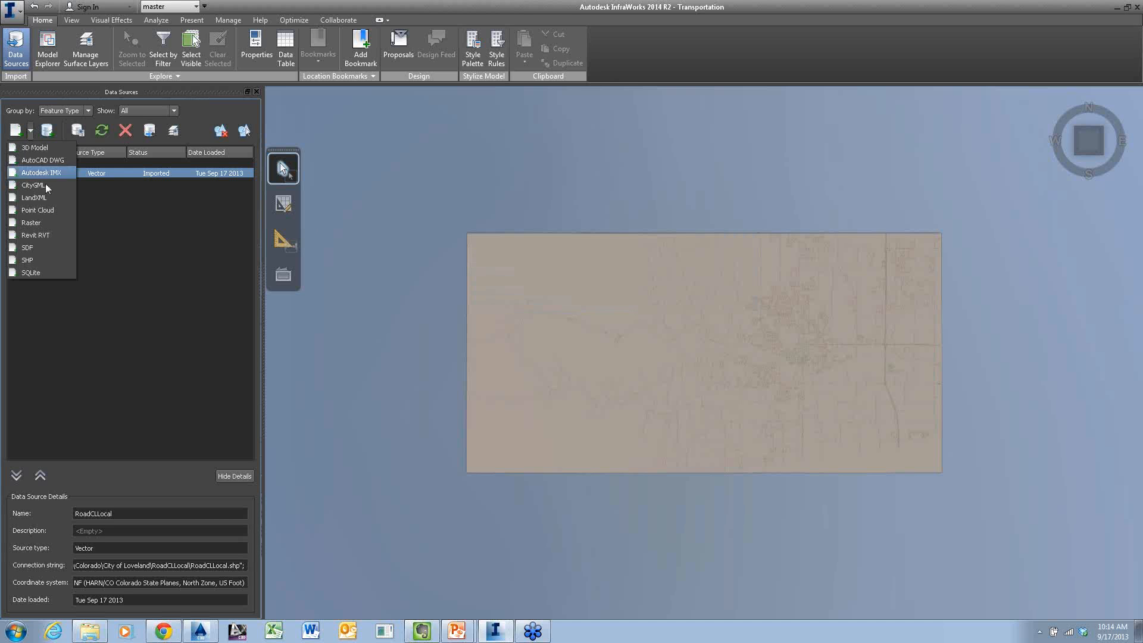
left_click(38, 259)
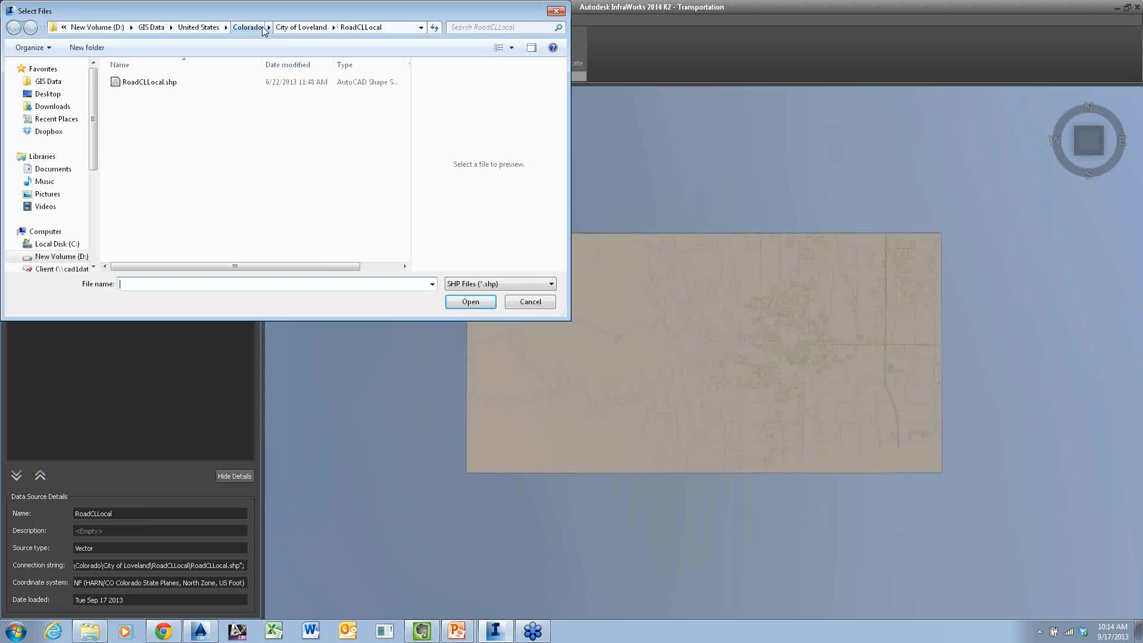
left_click(286, 27)
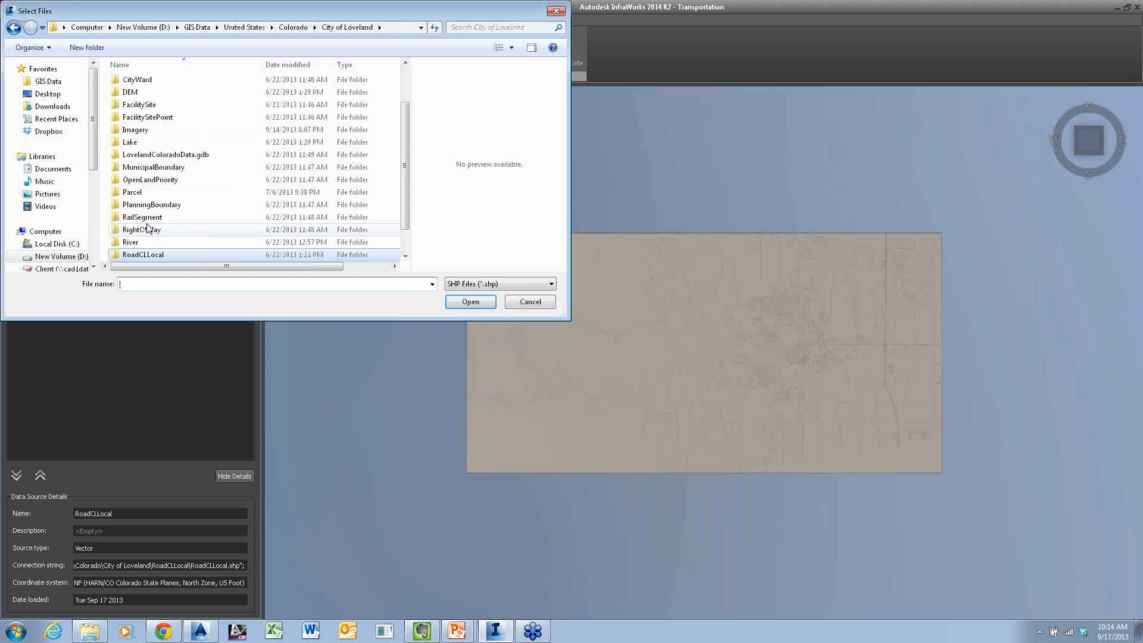
double_click(135, 143)
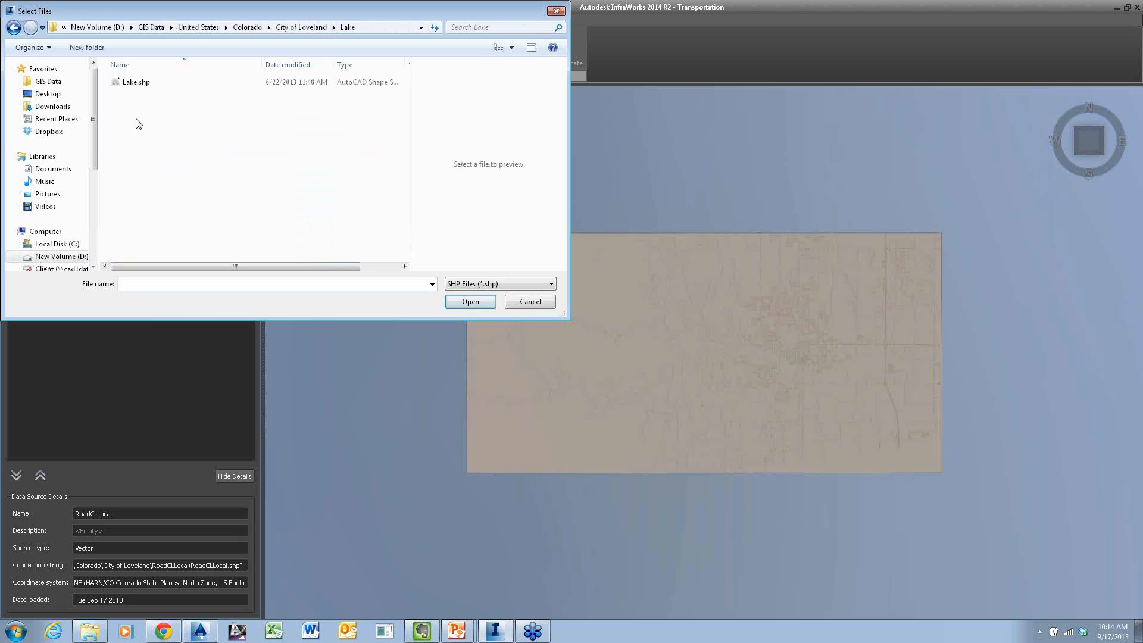
double_click(139, 84)
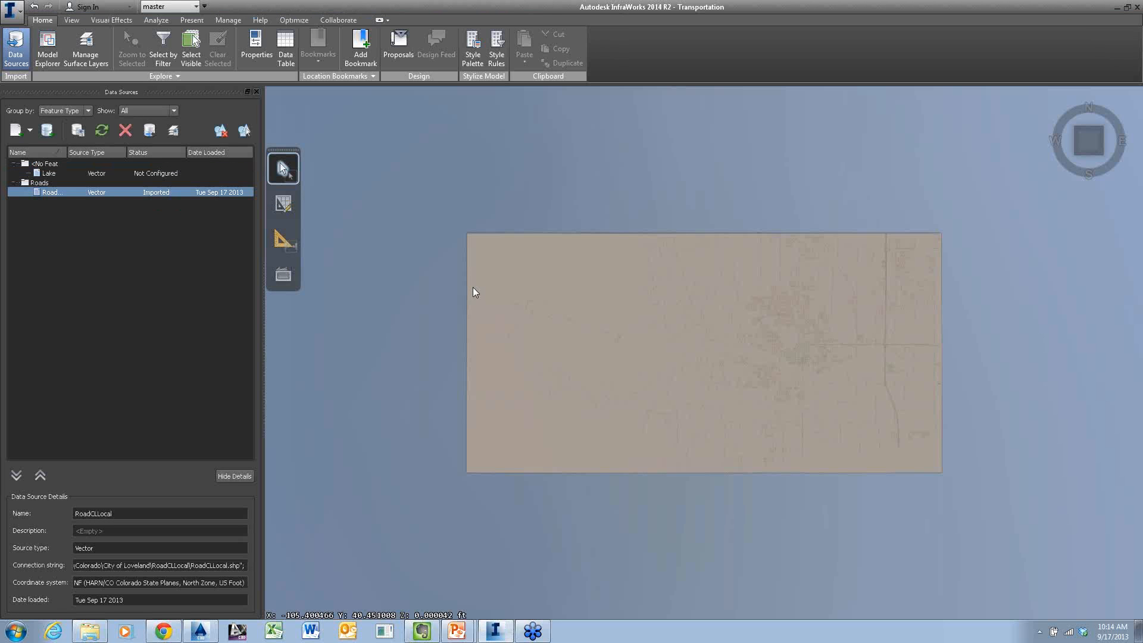
Configure the Lake source as type Water Areas with the SplinedWater rule style and refresh it into the model
left_click(48, 175)
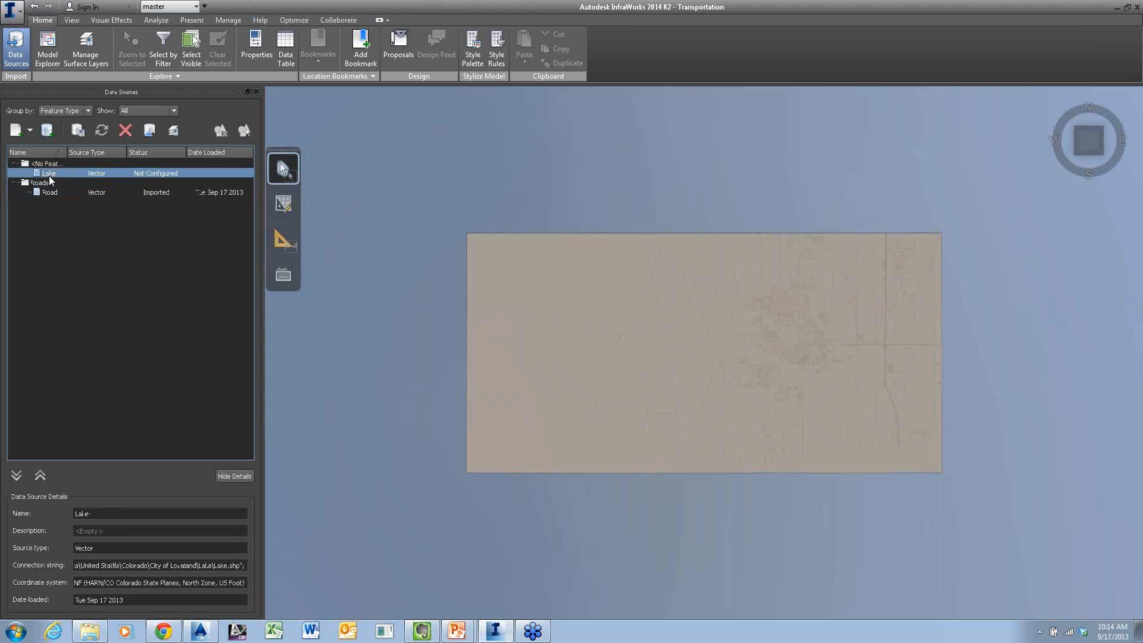
left_click(78, 130)
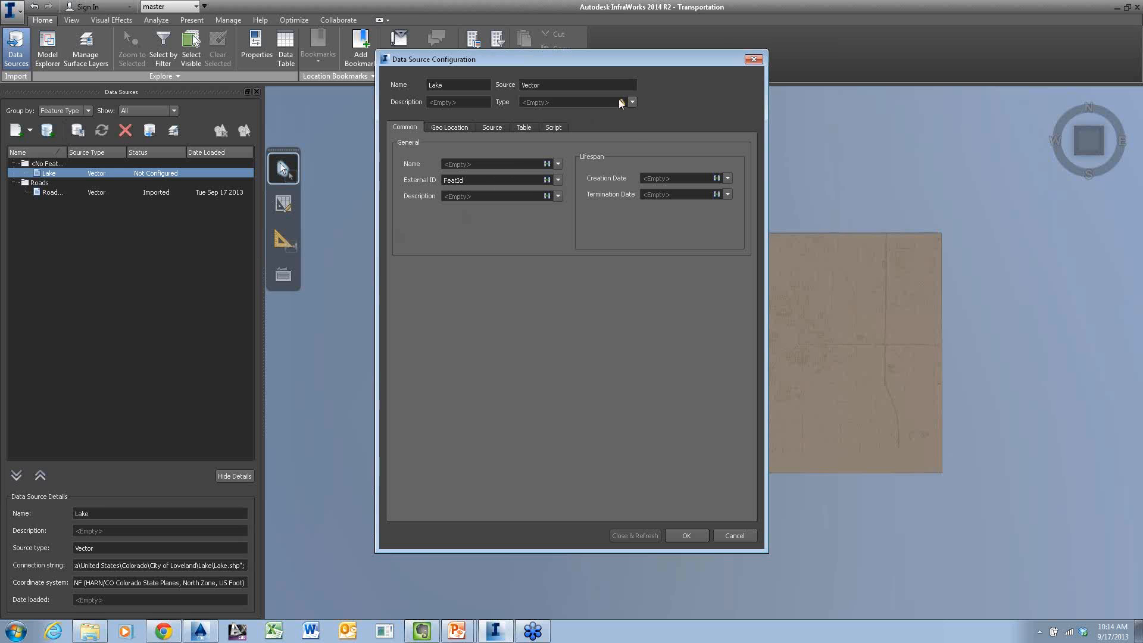
left_click(632, 102)
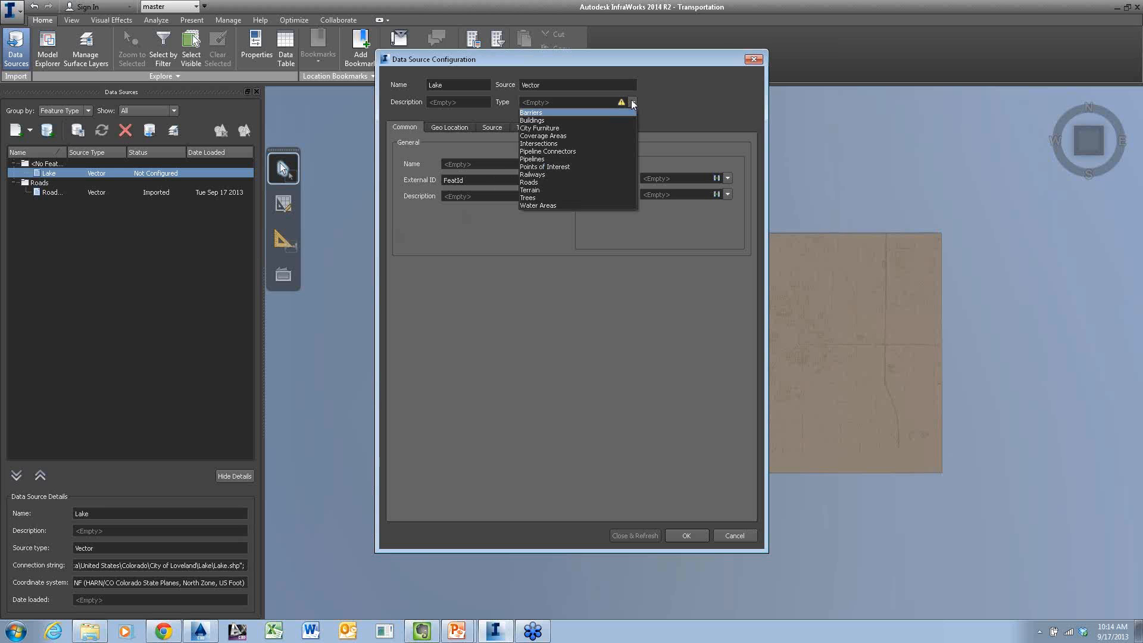
left_click(574, 204)
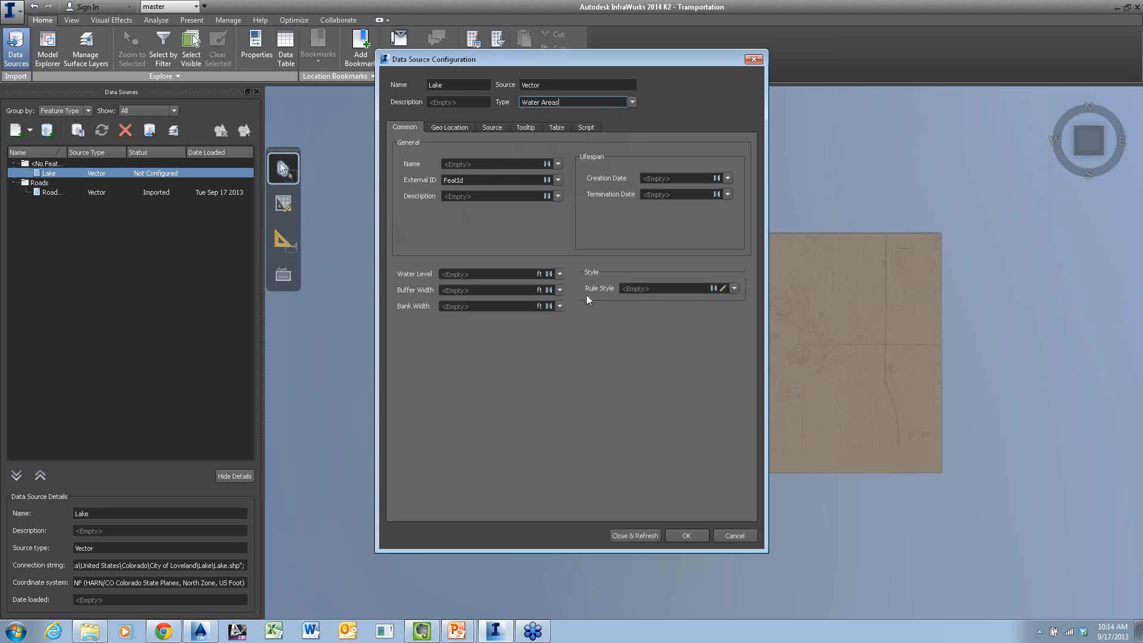
left_click(723, 288)
left_click(499, 237)
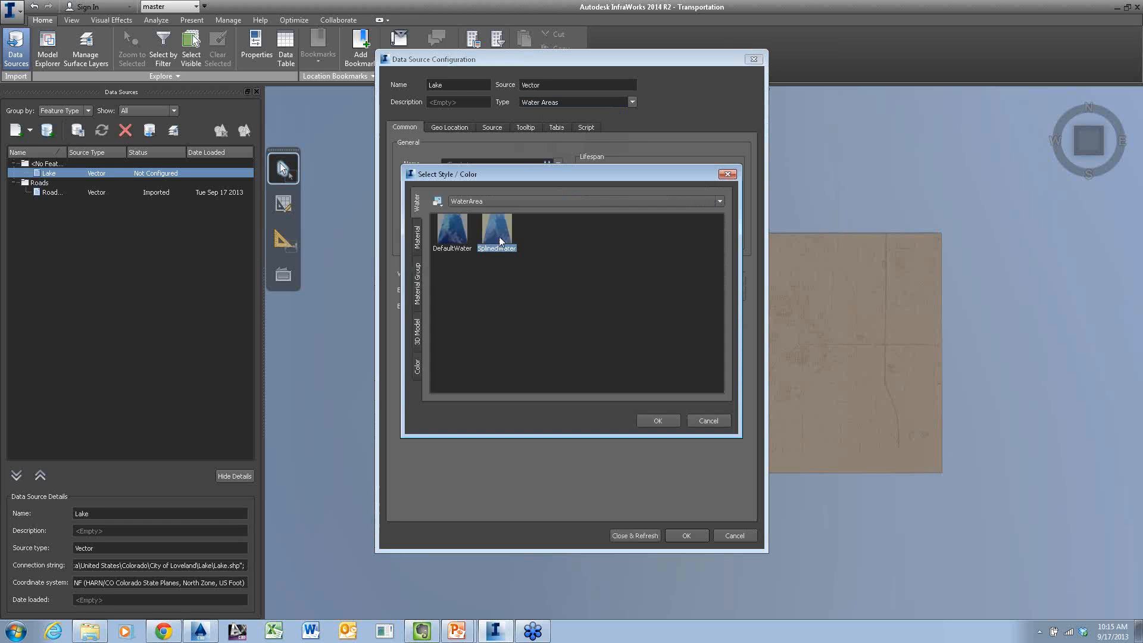
left_click(651, 418)
left_click(649, 537)
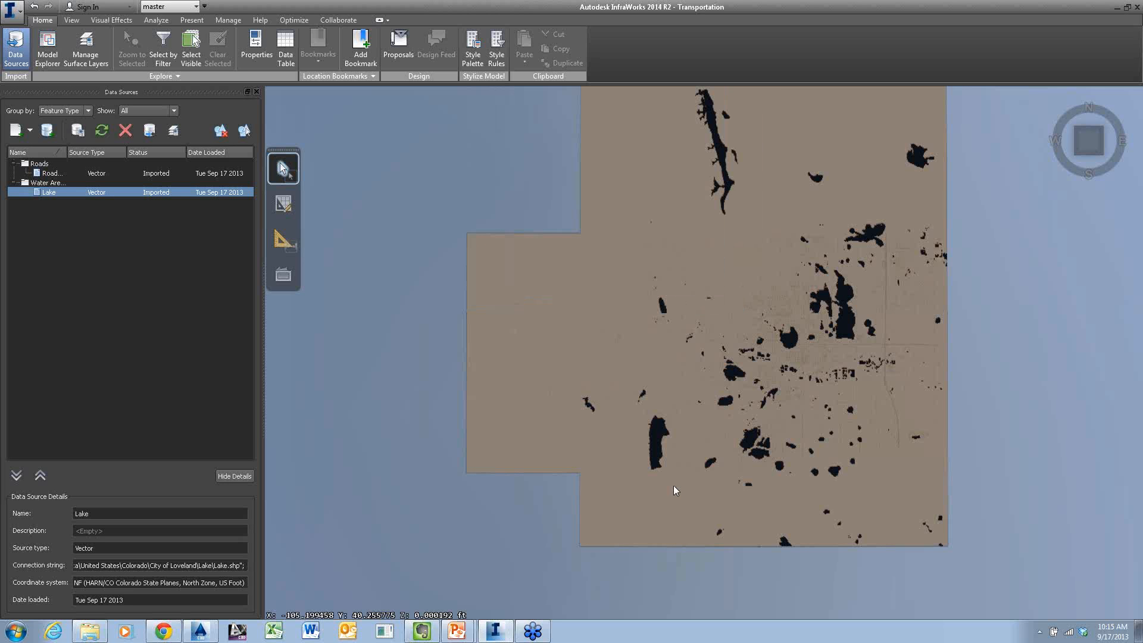
Turn off using the entire model and define the model extent with a bounding box around the long lake in the southwest
scroll(673, 484, "up", 3)
scroll(672, 484, "up", 4)
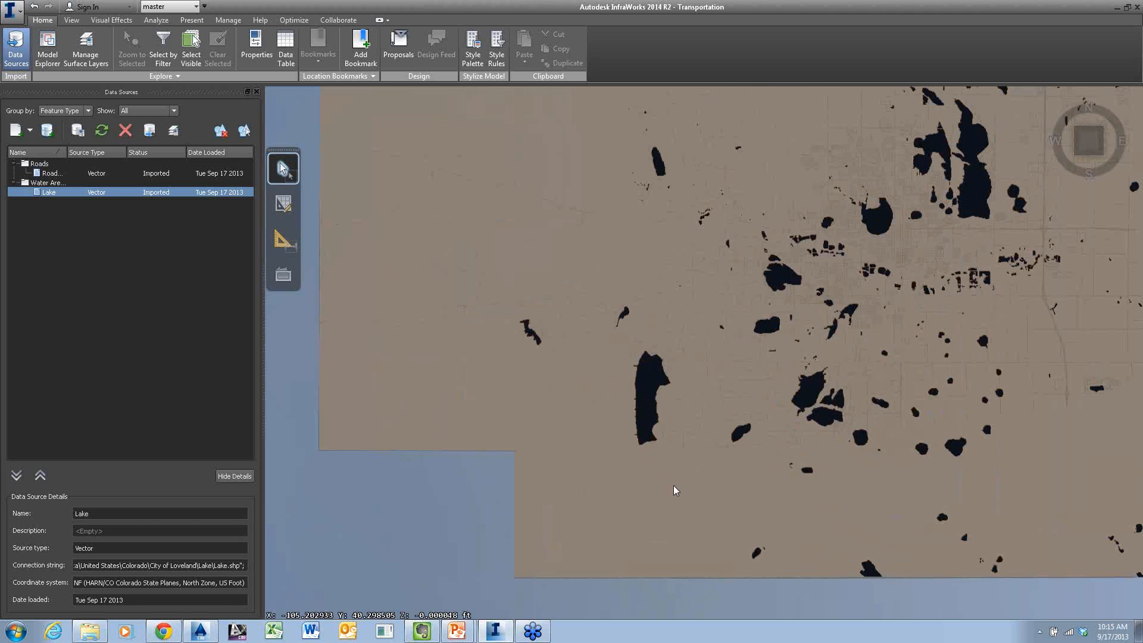
scroll(718, 459, "up", 2)
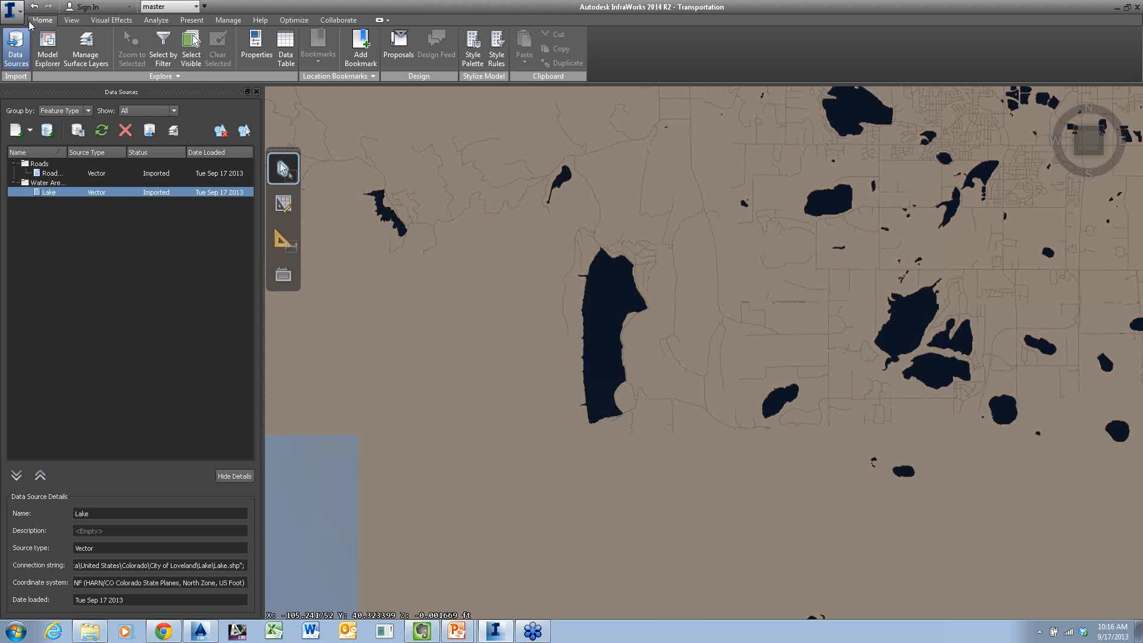
left_click(12, 11)
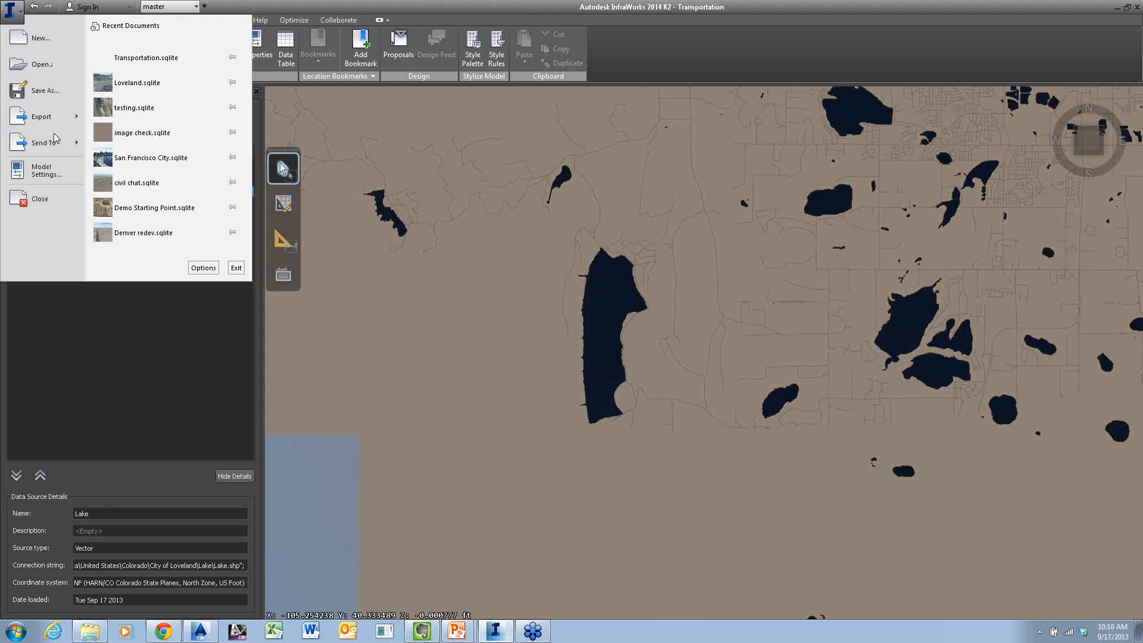
left_click(46, 173)
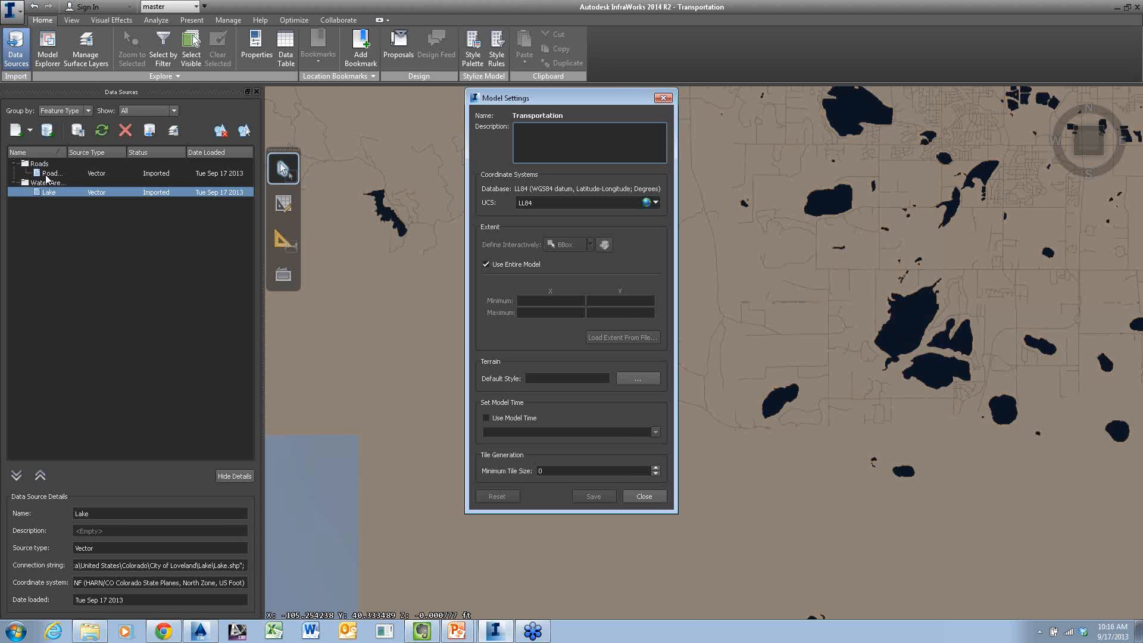
left_click(516, 265)
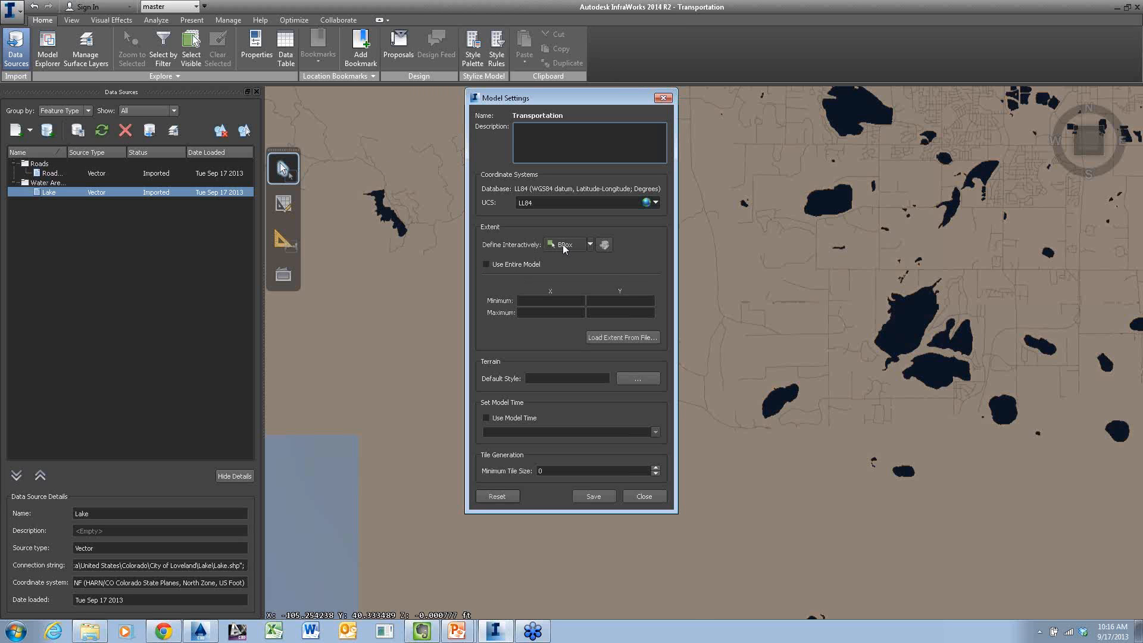
left_click(564, 244)
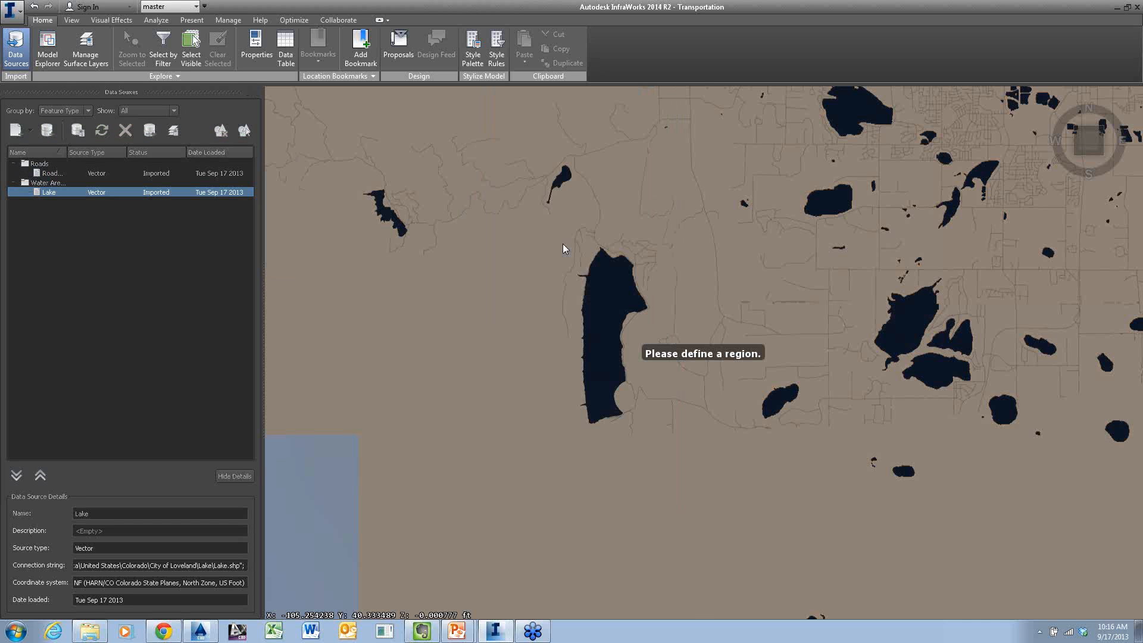
left_click(440, 140)
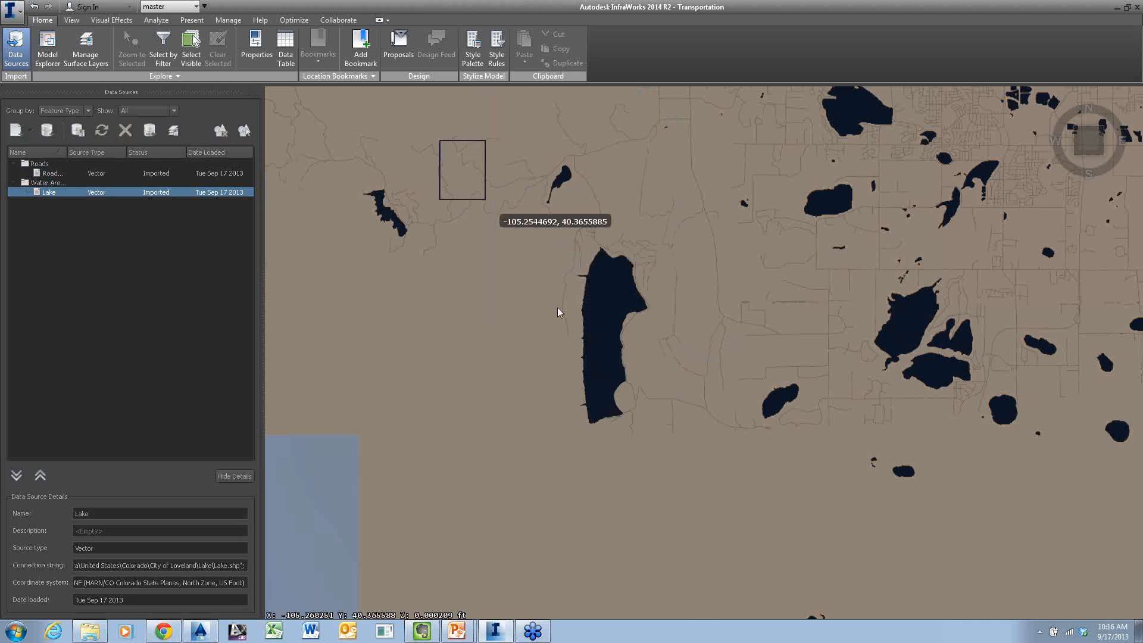
left_click(769, 542)
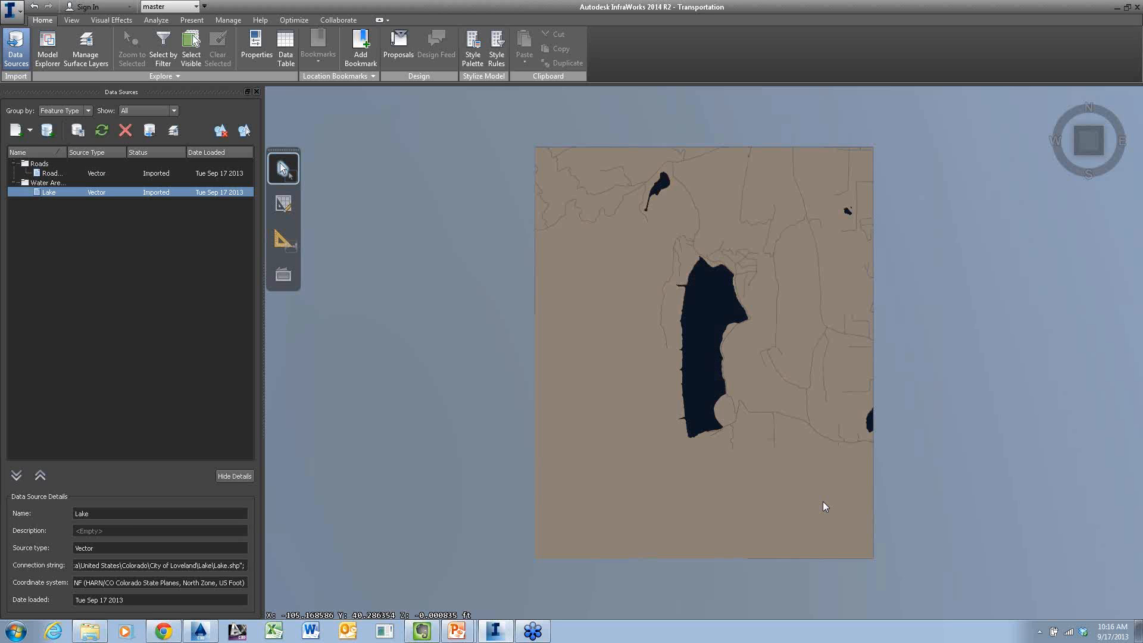
Add all JP2 images from the City of Loveland Imagery/NAIP 2013 folder as one Raster source and refresh it into the model
left_click(33, 130)
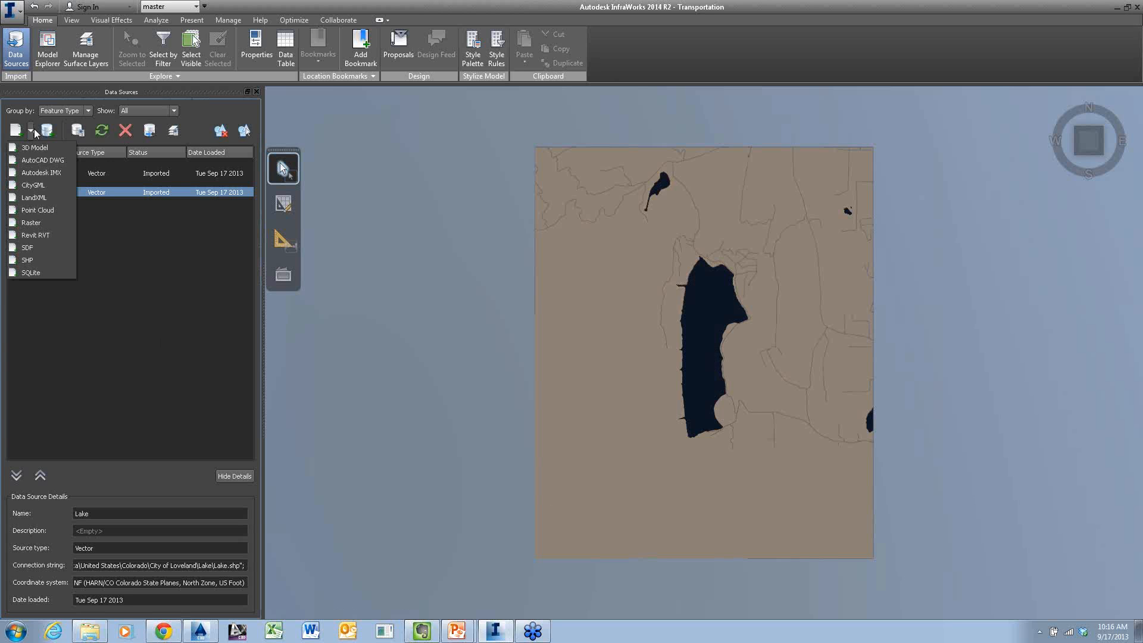
left_click(47, 221)
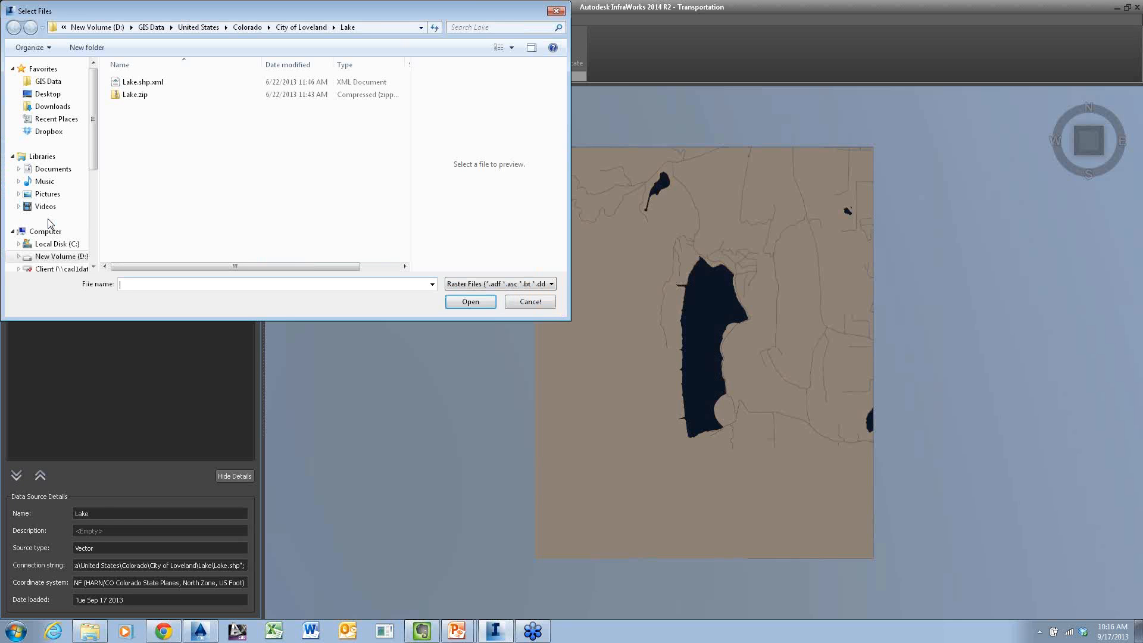
left_click(294, 27)
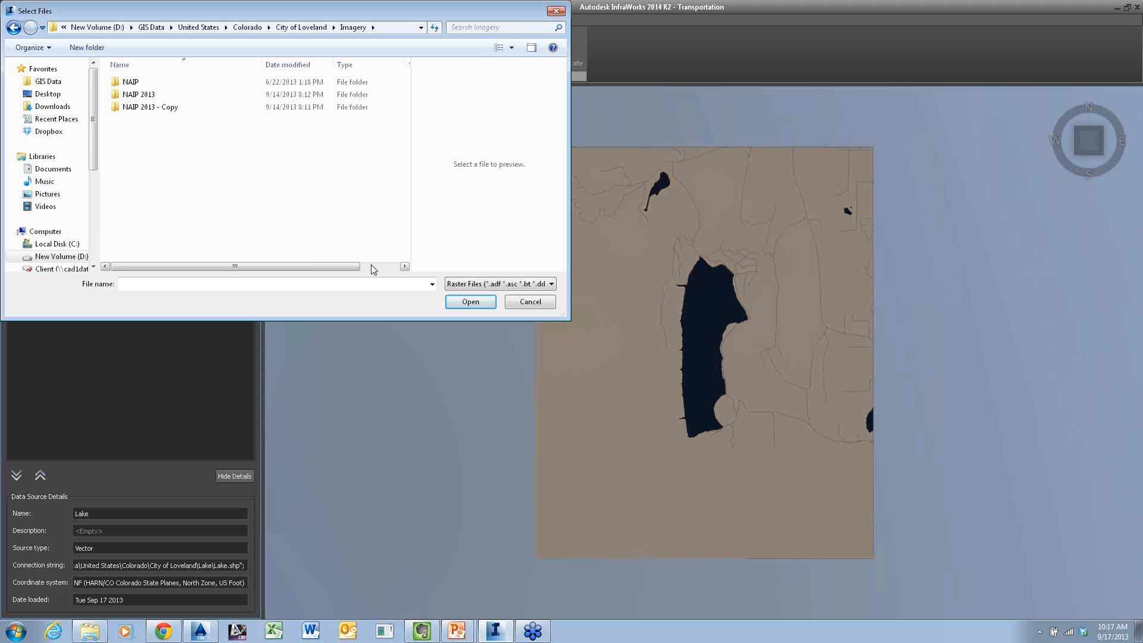
left_click(153, 97)
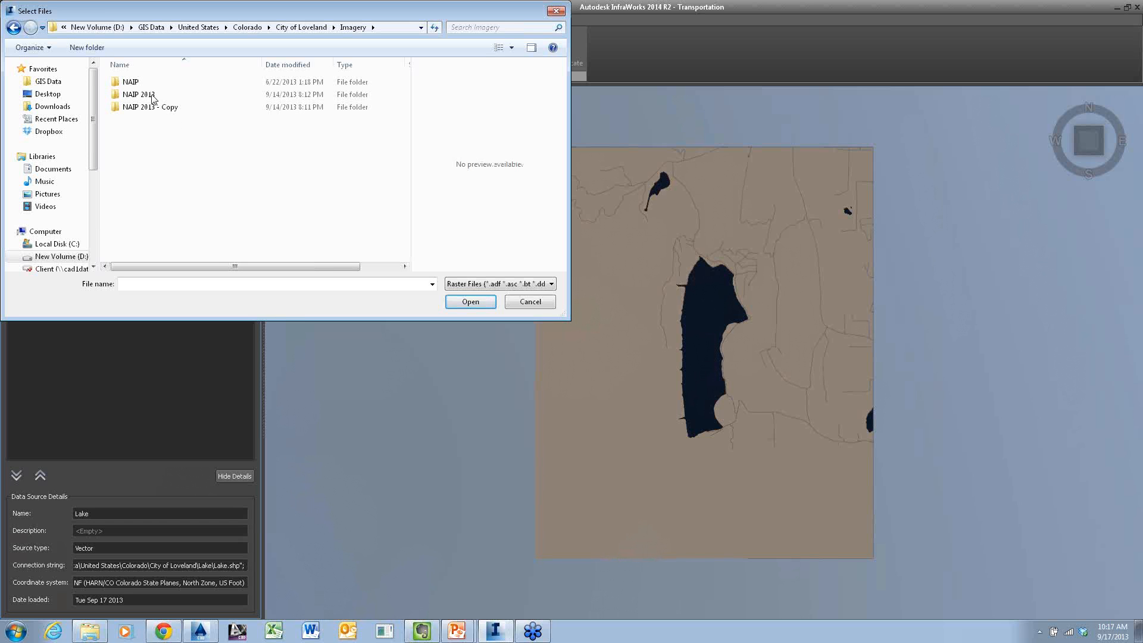
double_click(152, 97)
left_click(164, 122)
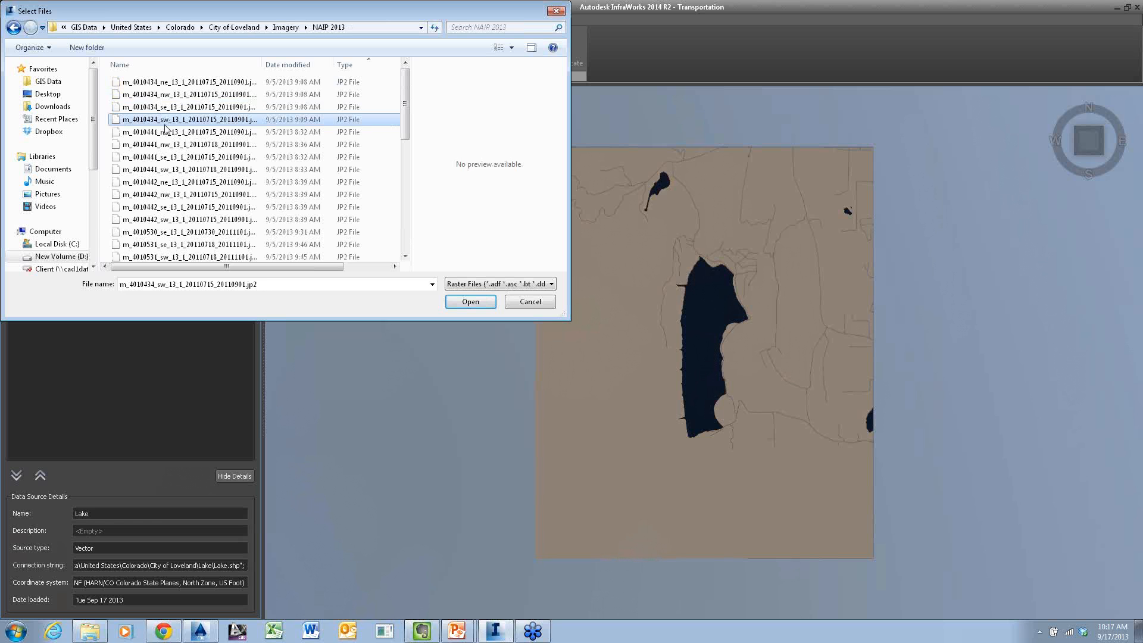
key("ctrl+a")
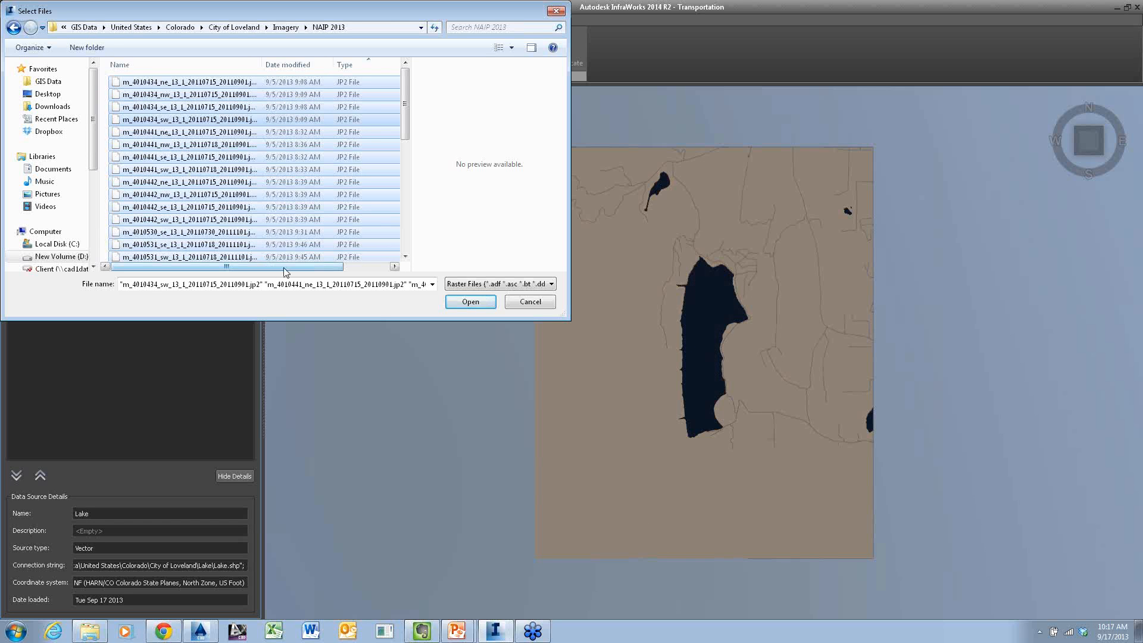
left_click_drag(286, 272, 259, 277)
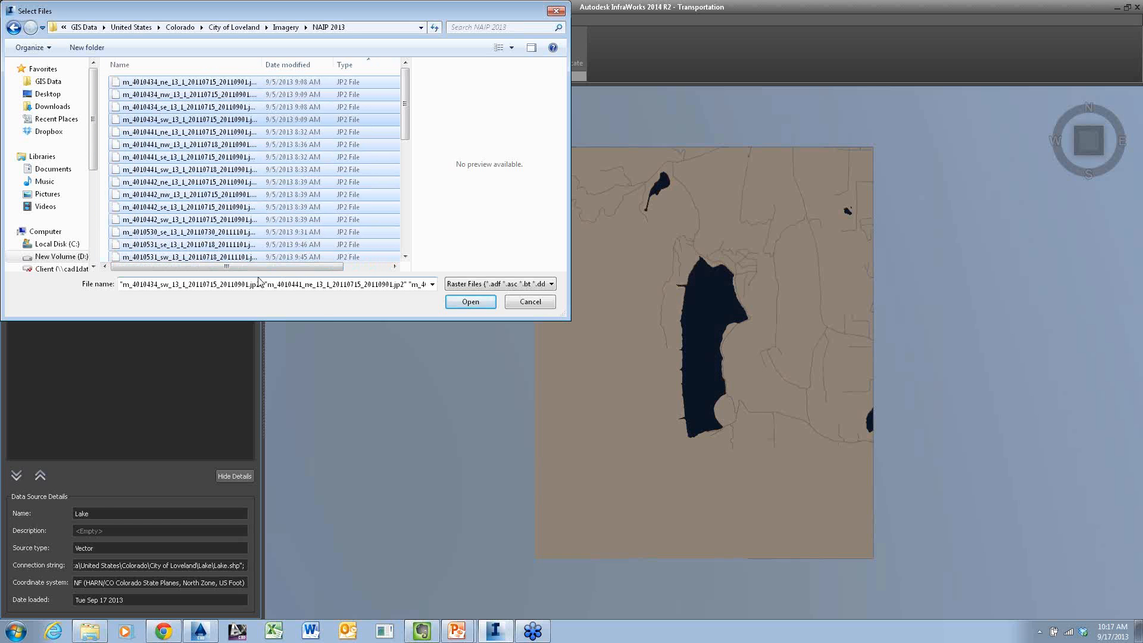
left_click(470, 301)
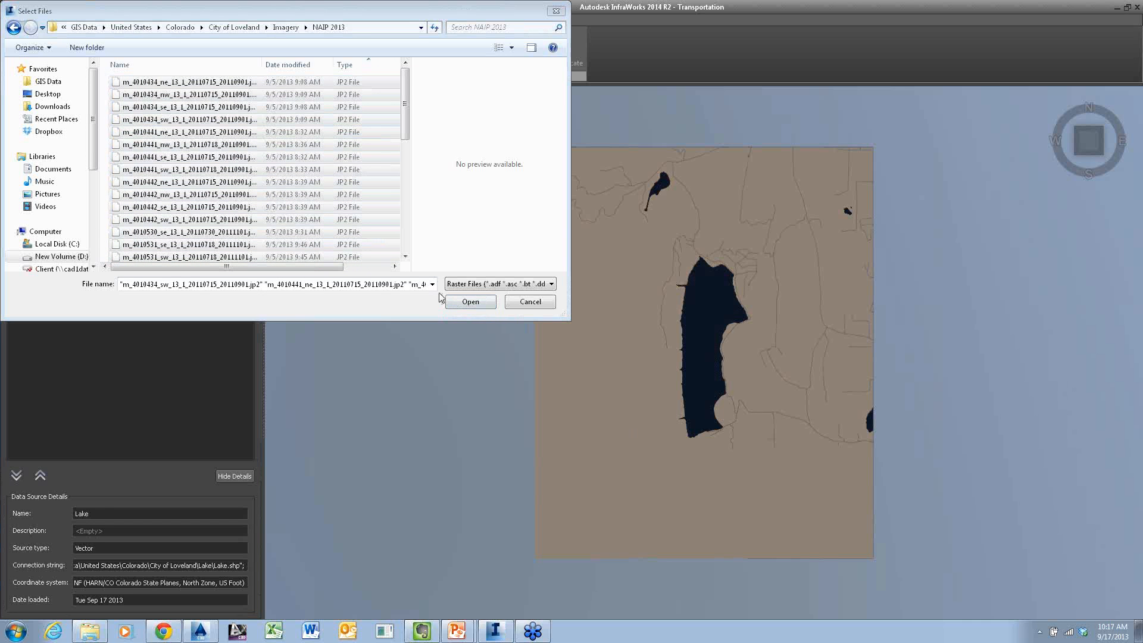
left_click(470, 302)
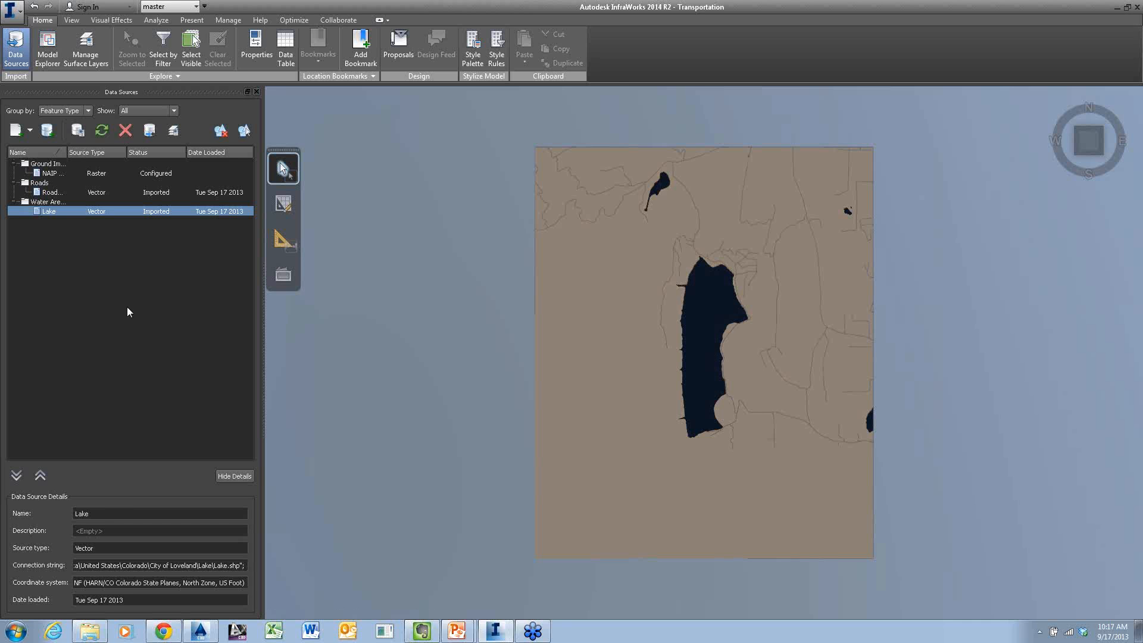
left_click(57, 174)
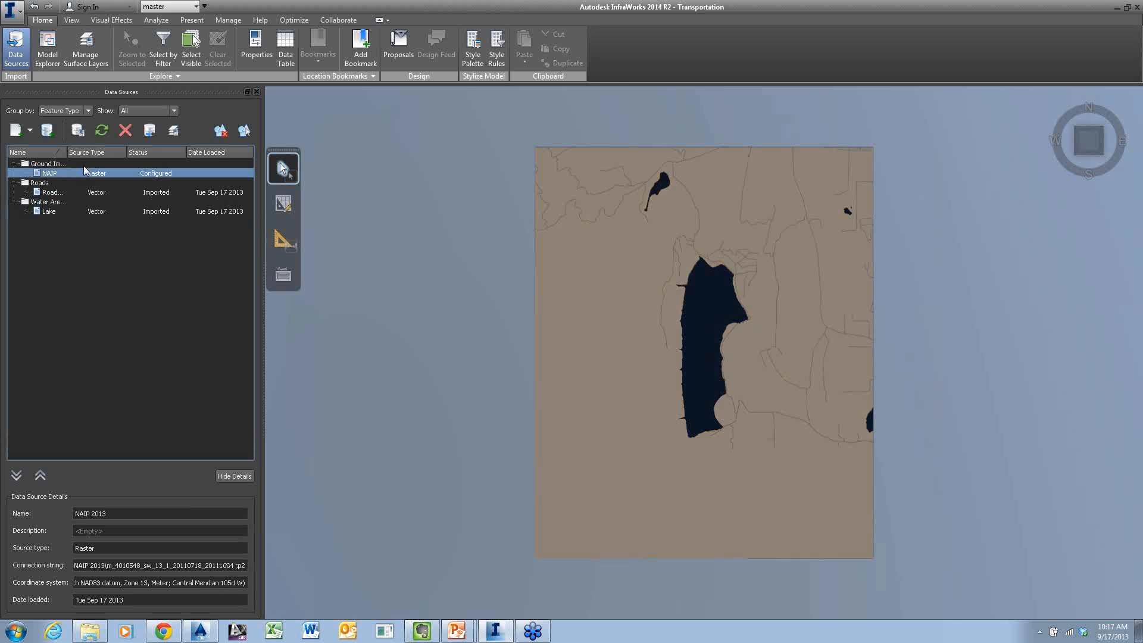
left_click(102, 131)
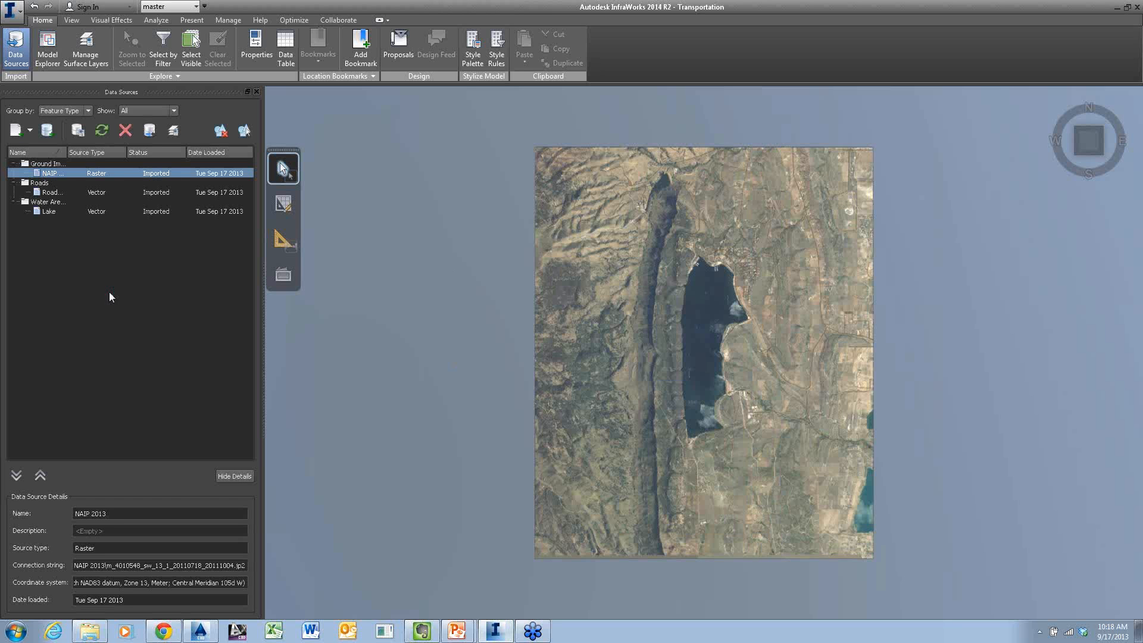
Add imgn41w105_13.img and imgn41w106_13.img from the City of Loveland DEM/Nationmap folder as a Raster data source
left_click(31, 130)
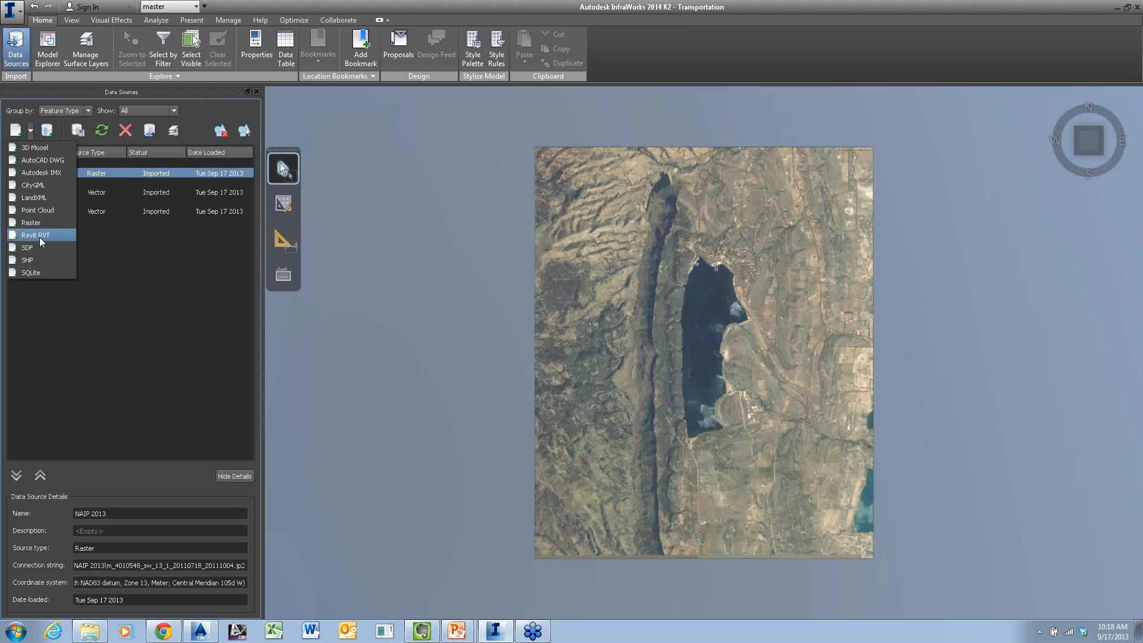
left_click(39, 222)
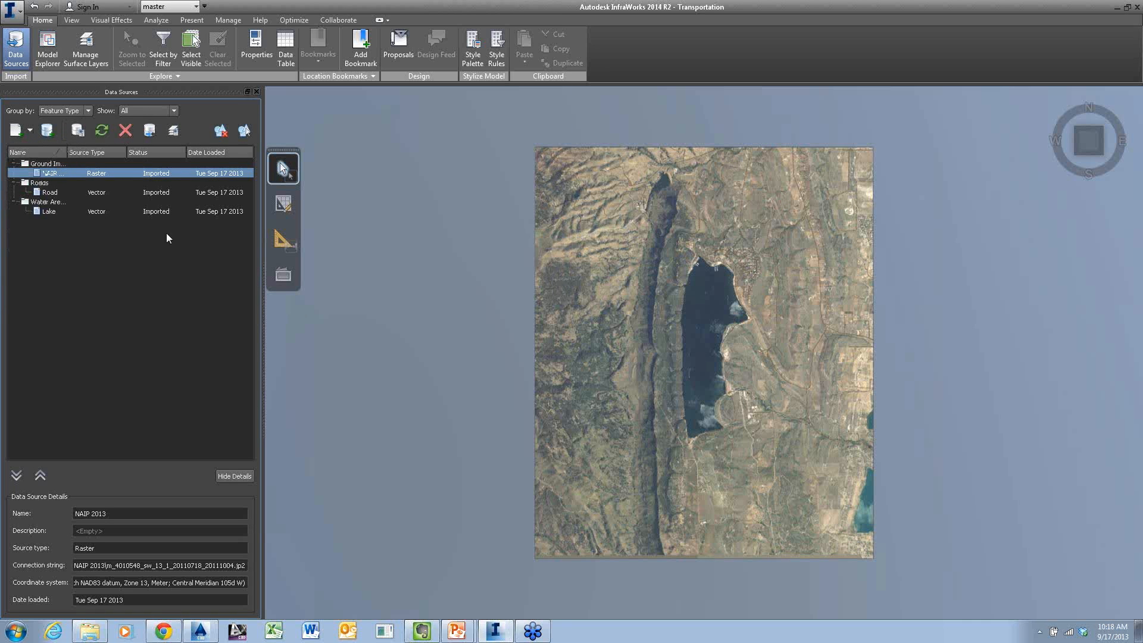
left_click(285, 28)
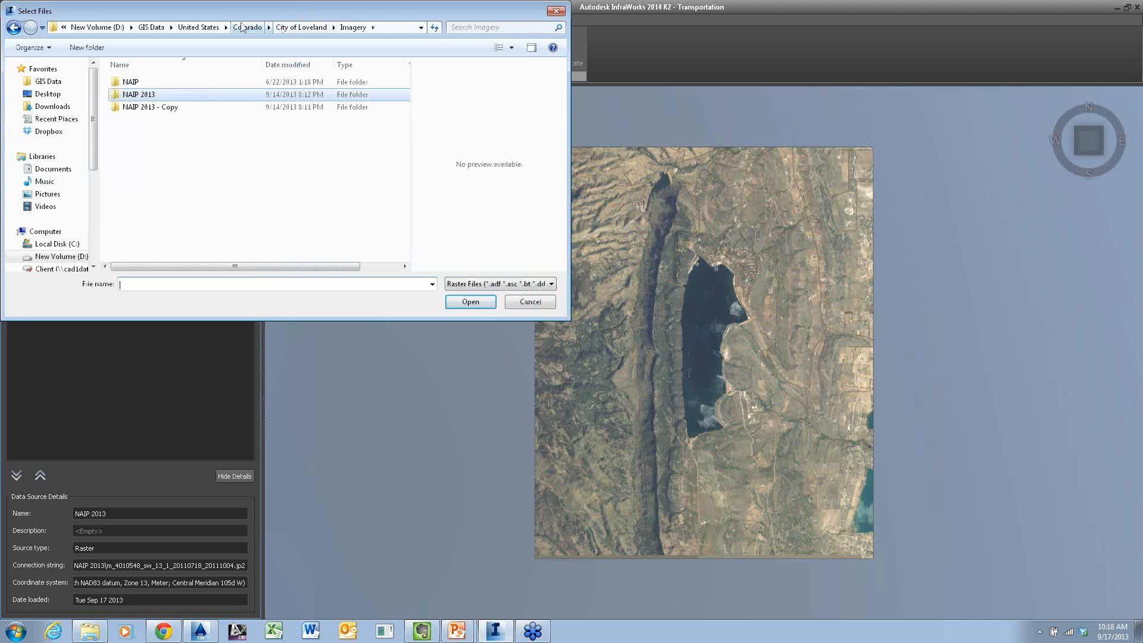
left_click(298, 27)
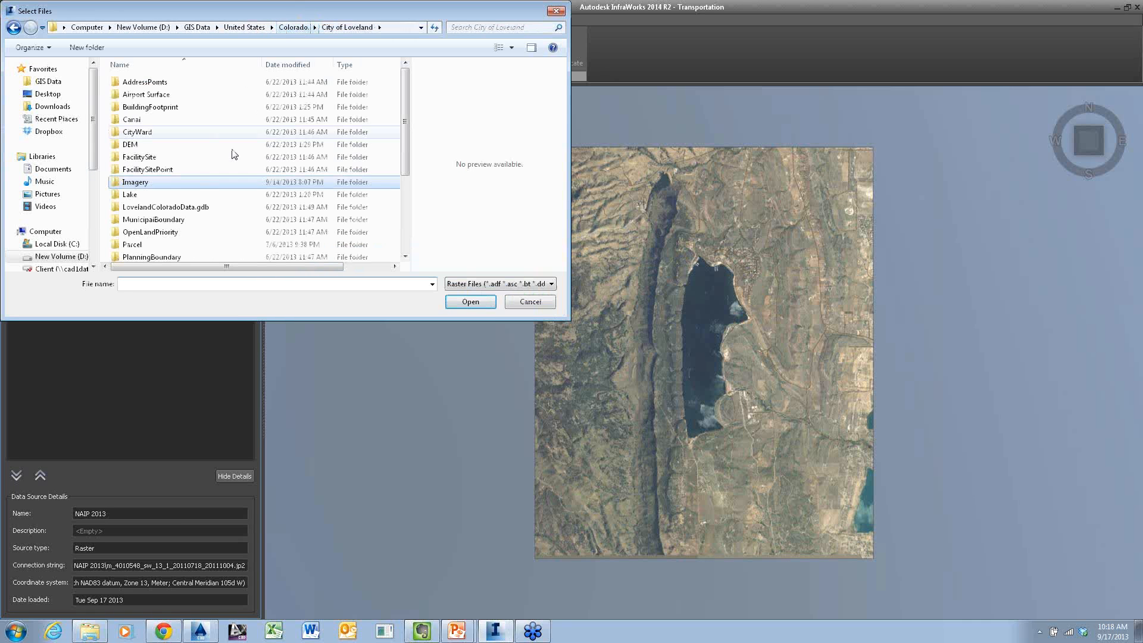
double_click(132, 144)
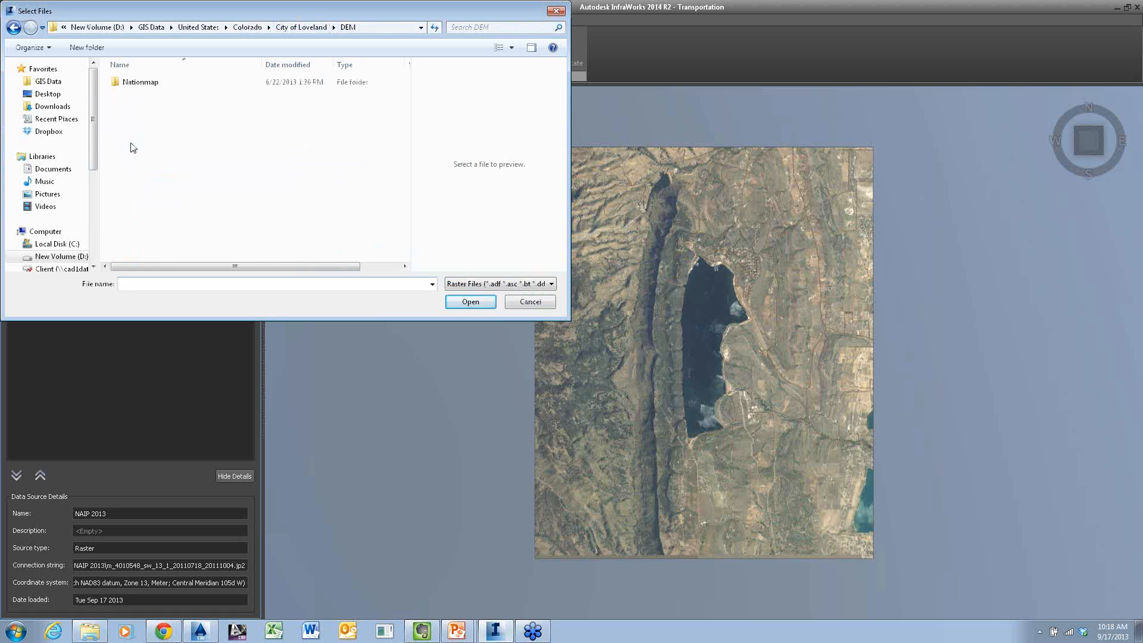
left_click(148, 87)
double_click(148, 87)
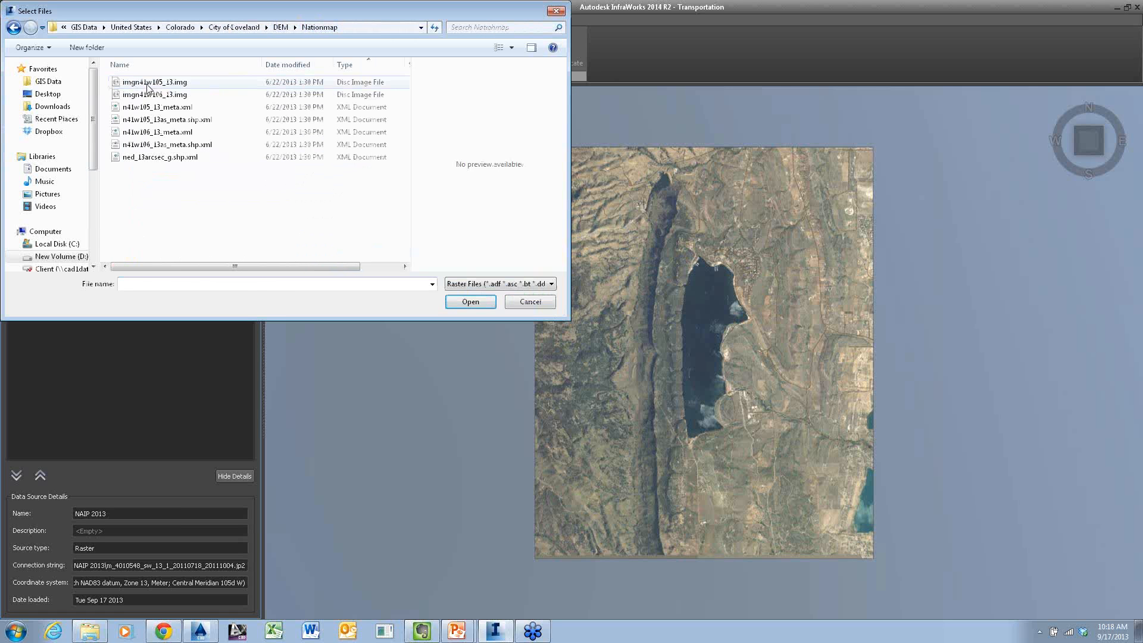
left_click(149, 83)
left_click(159, 95, "shift")
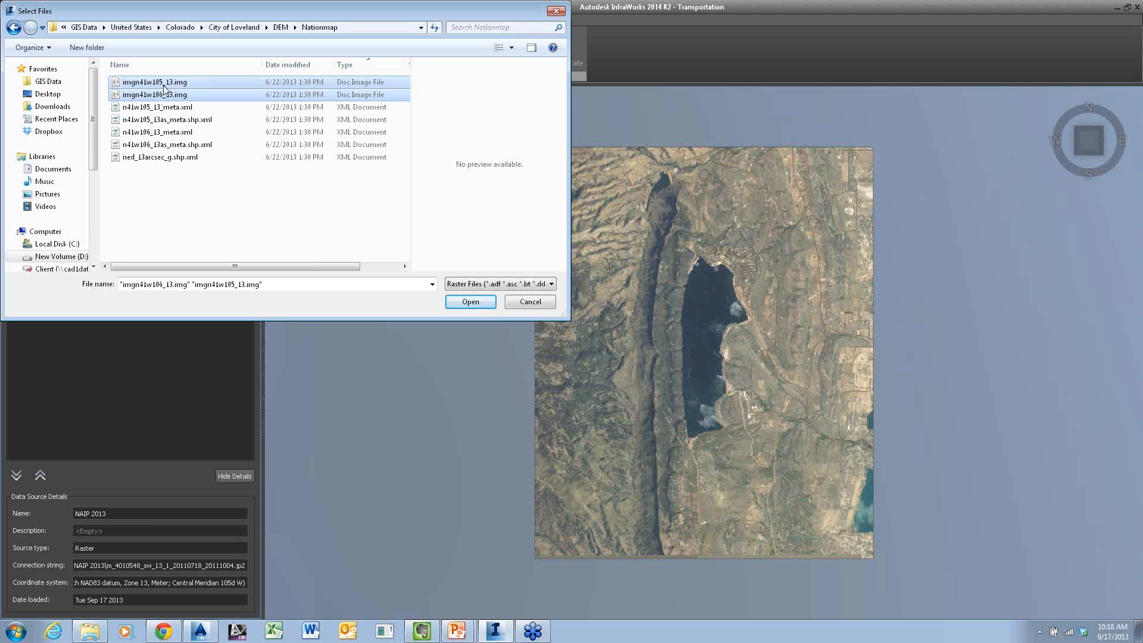
left_click(474, 305)
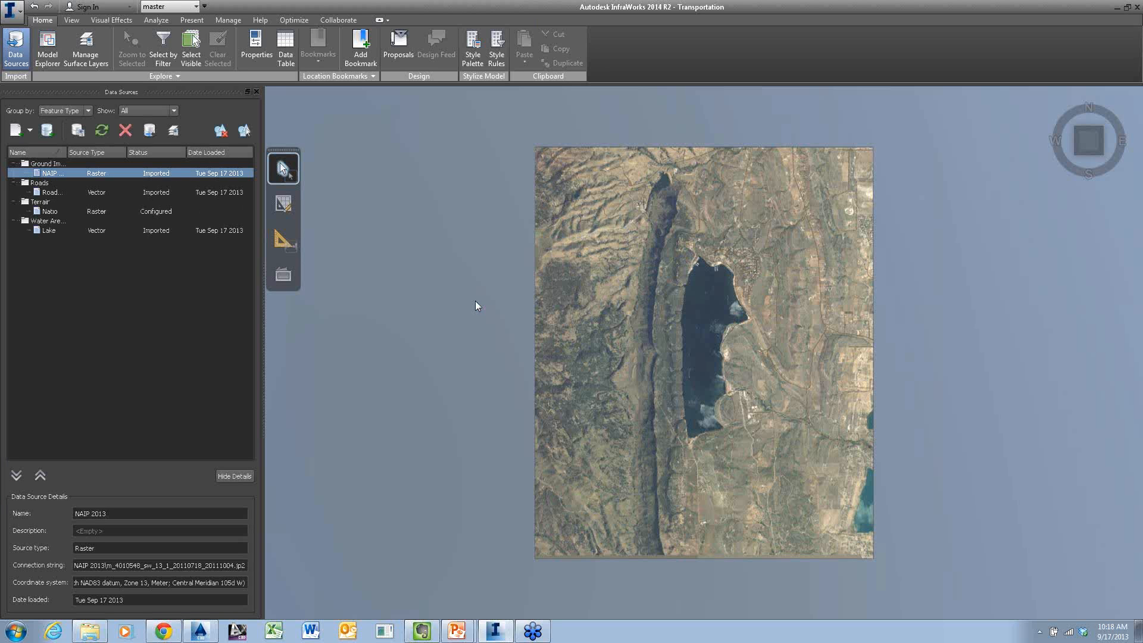
Refresh the Nationmap terrain source into the model
left_click(101, 130)
left_click(92, 221)
left_click(91, 210)
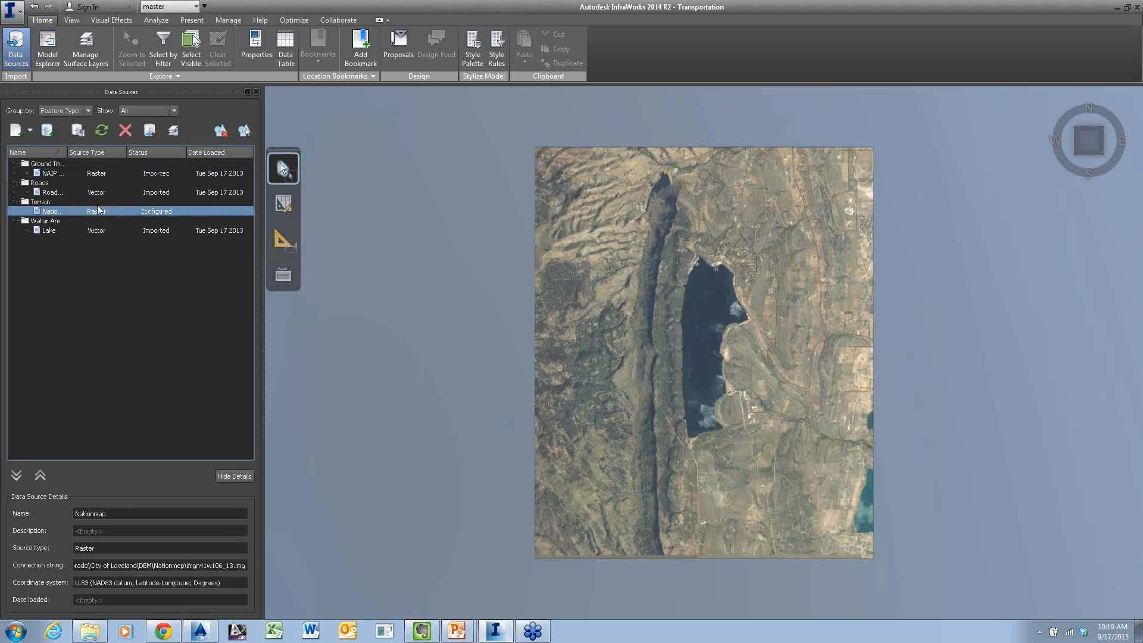
left_click(101, 136)
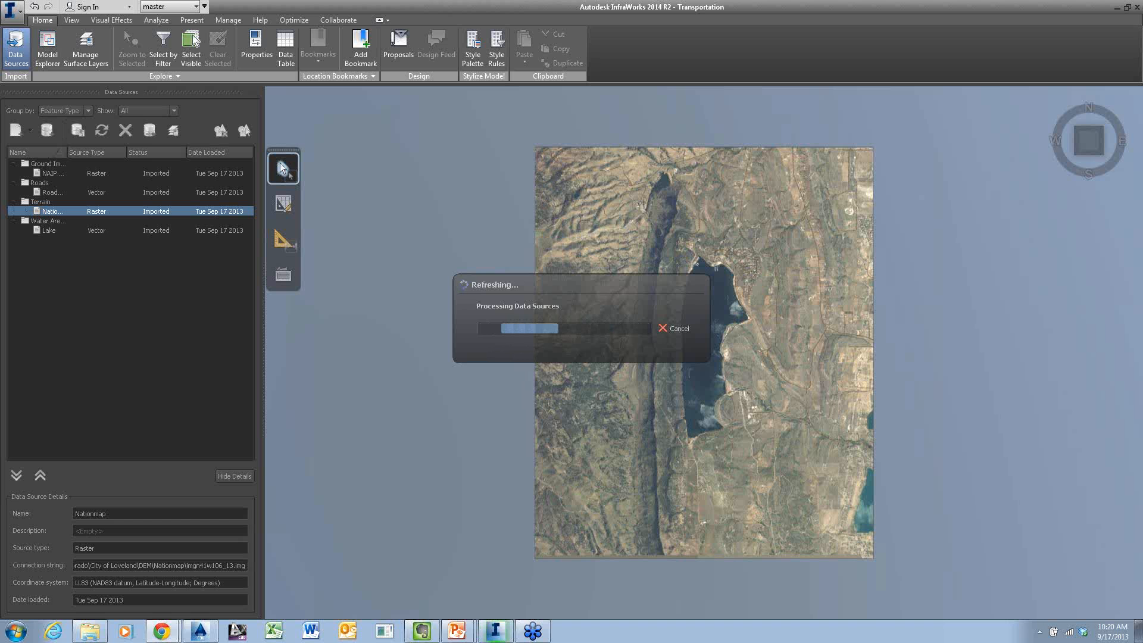
Switch to Chrome, maximize its window on this screen and go to google.com
left_click_drag(1142, 241, 538, 69)
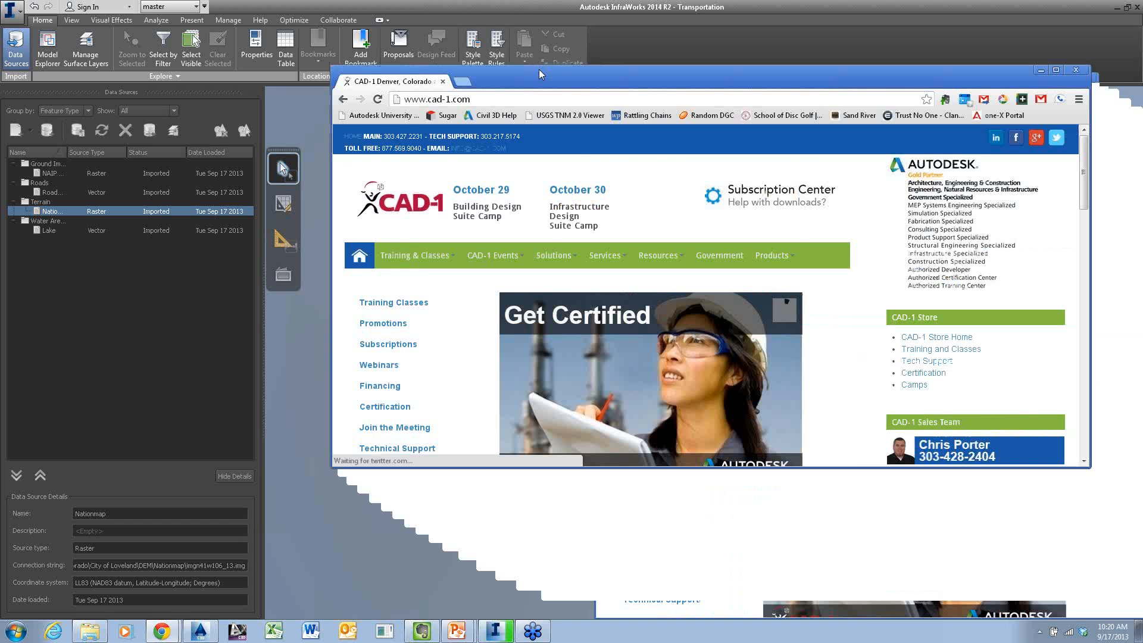
double_click(538, 69)
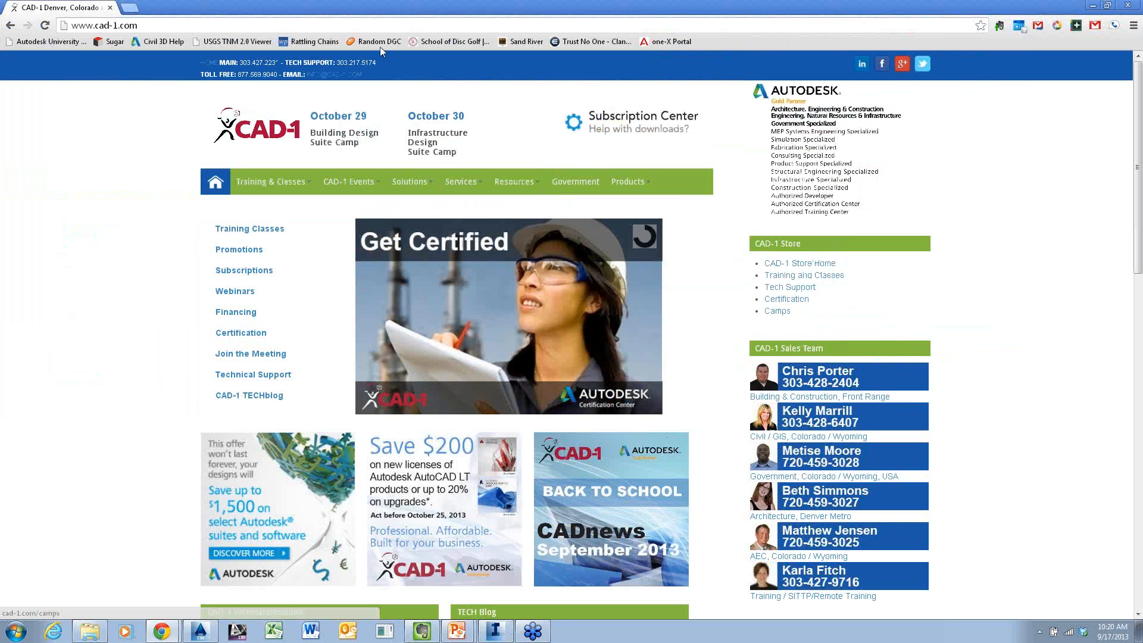
left_click(386, 22)
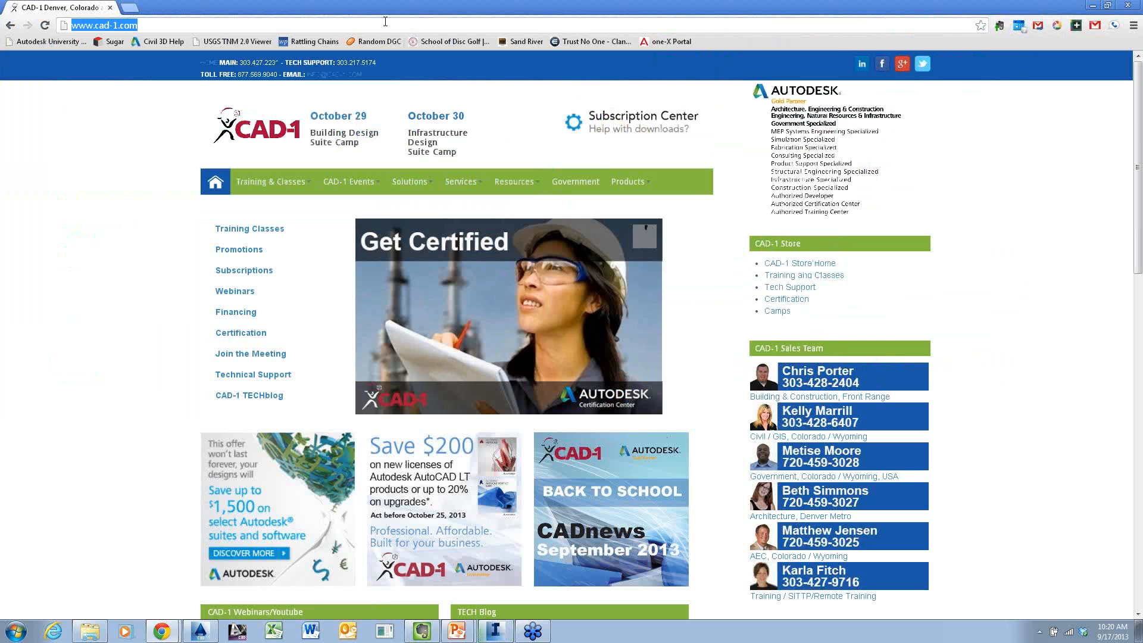
type("google.com")
key("Return")
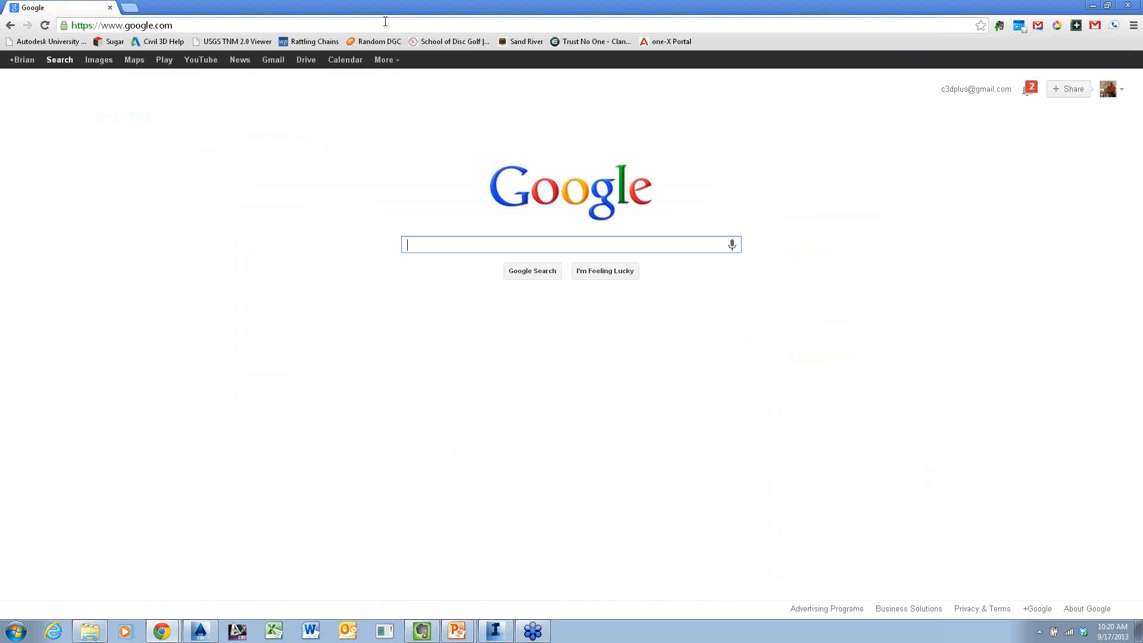
Search Google for city of loveland gis, view the city's GIS and Mapping page and close the browser
type("c")
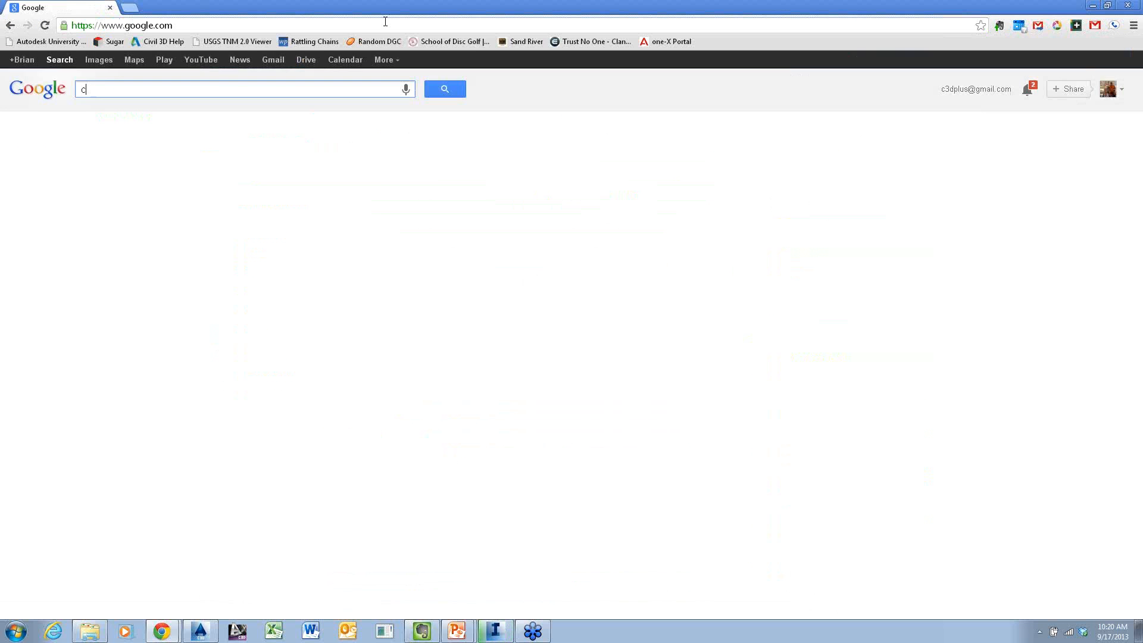
type("ity of lovl")
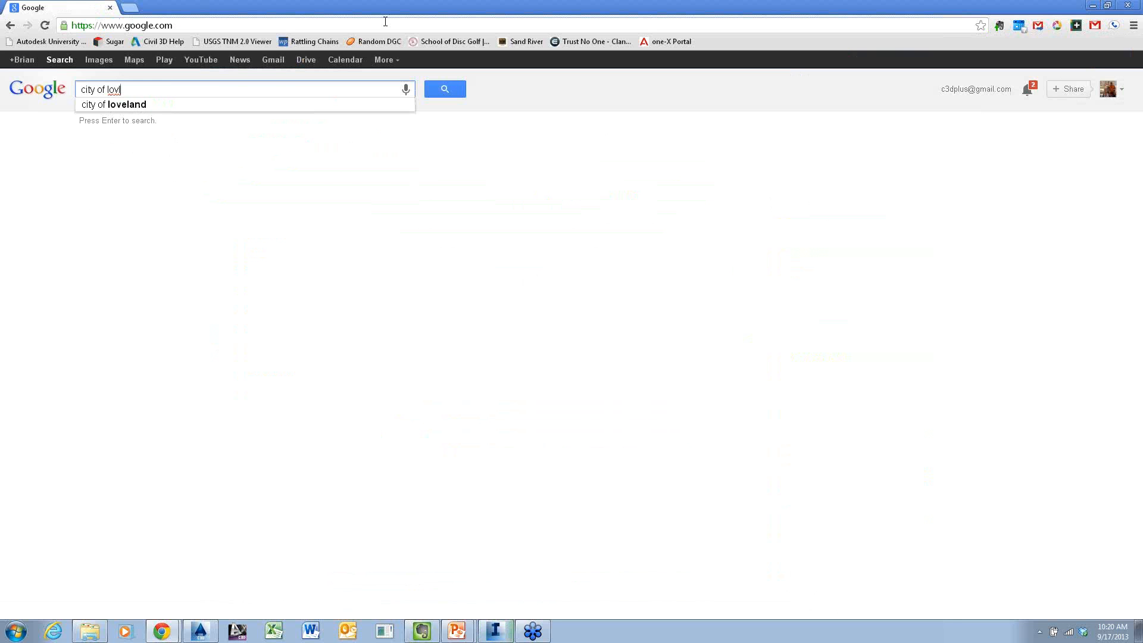
key("BackSpace")
type("eland gis")
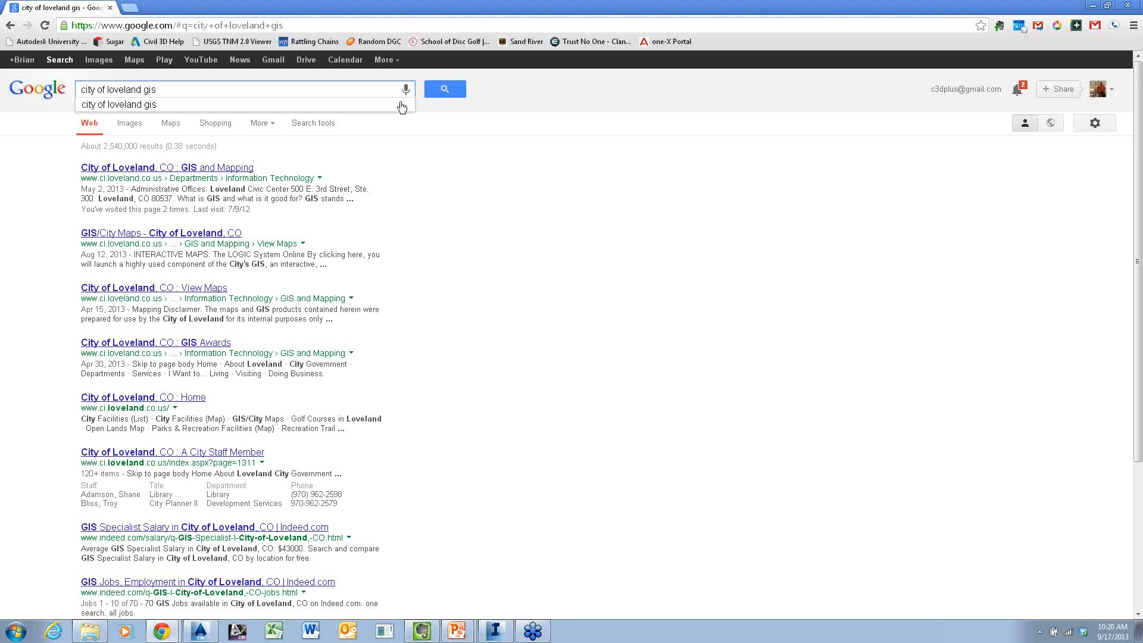
left_click(248, 172)
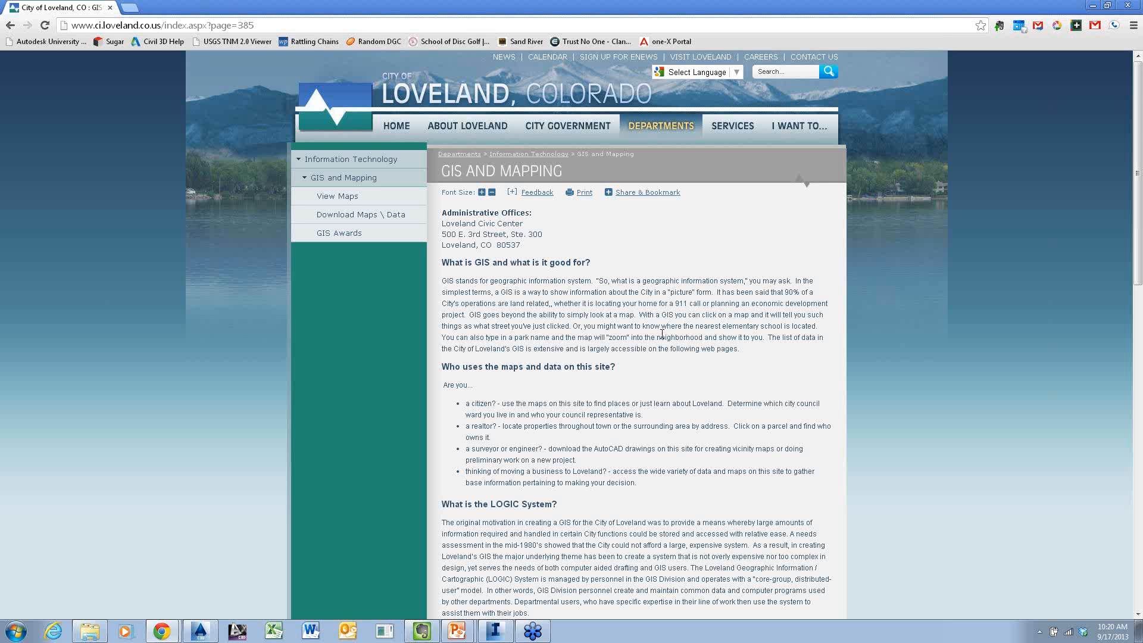
left_click(1130, 6)
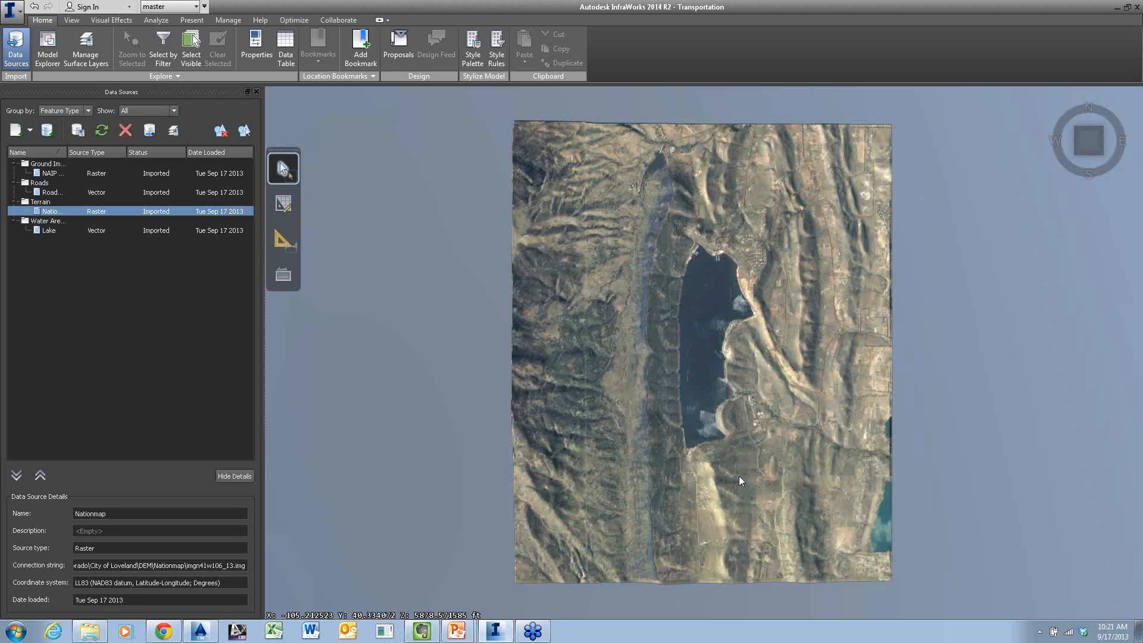
Examine the terrain relief in perspective, closing in on the ridge and valley west of the lake
middle_click_drag(720, 465, 692, 312)
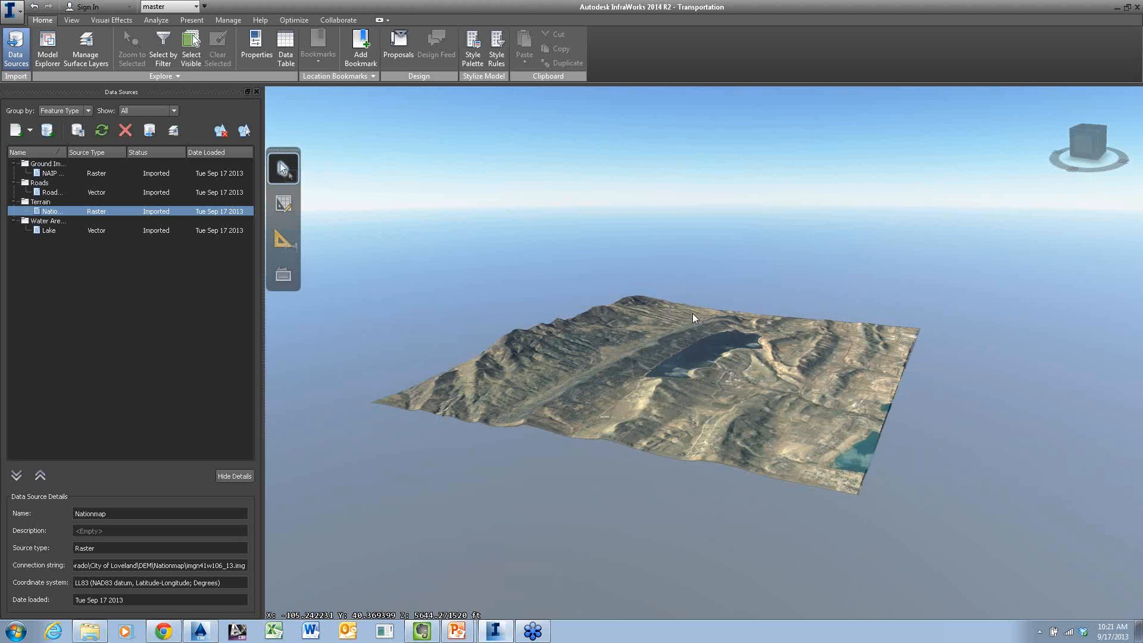
scroll(638, 328, "up", 2)
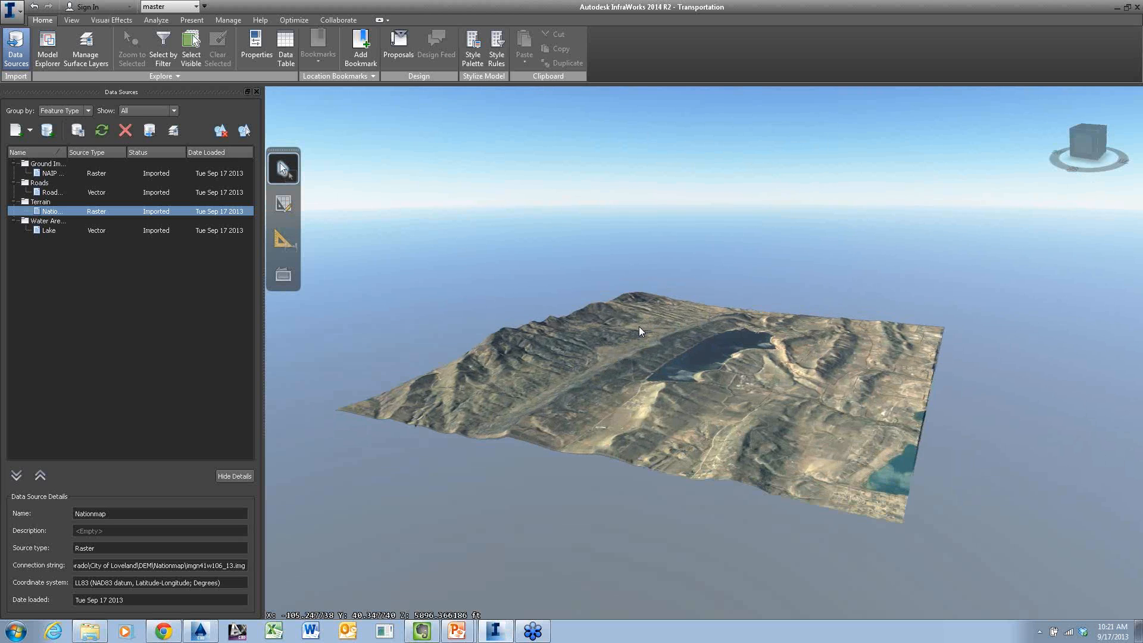
scroll(640, 328, "up", 5)
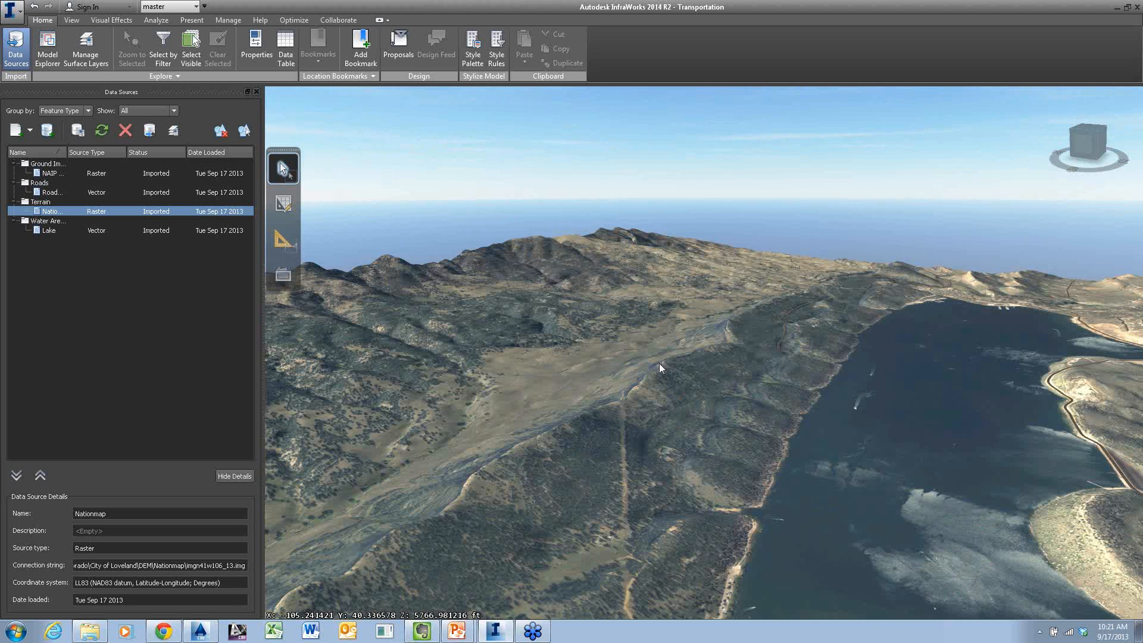
scroll(659, 363, "up", 3)
scroll(672, 378, "up", 2)
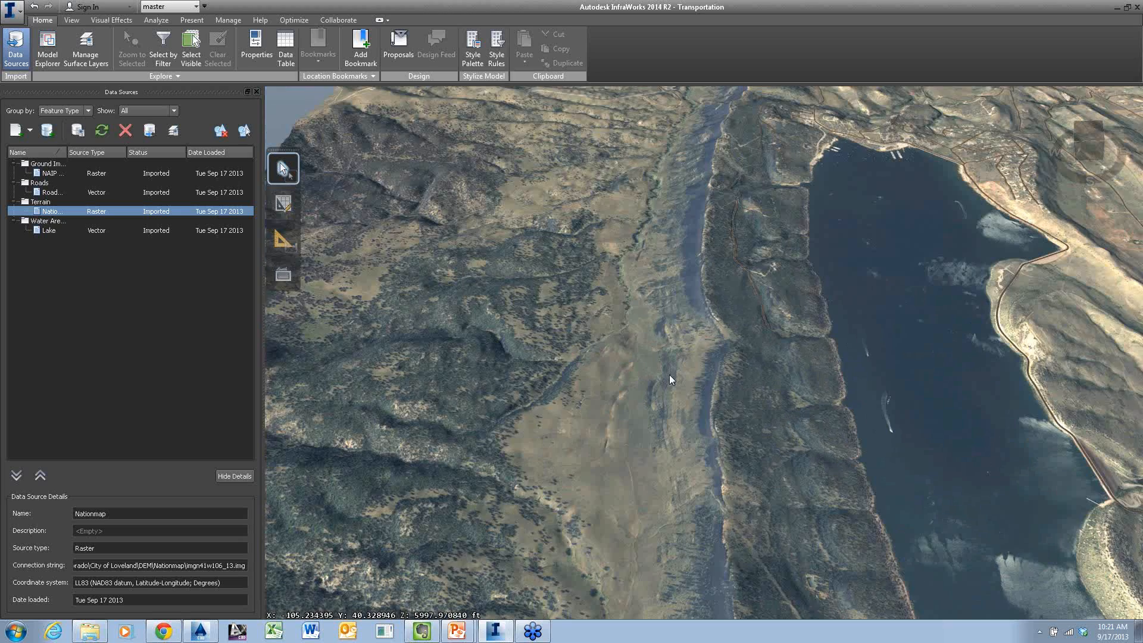
scroll(626, 476, "up", 2)
scroll(709, 223, "up", 2)
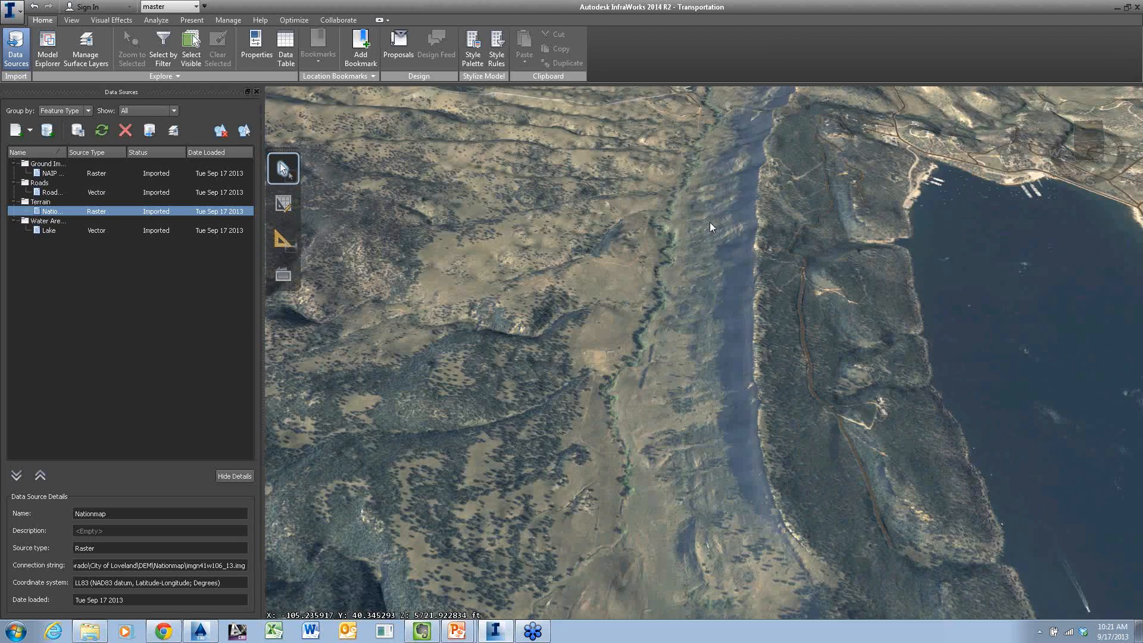
scroll(709, 223, "up", 1)
scroll(701, 284, "up", 1)
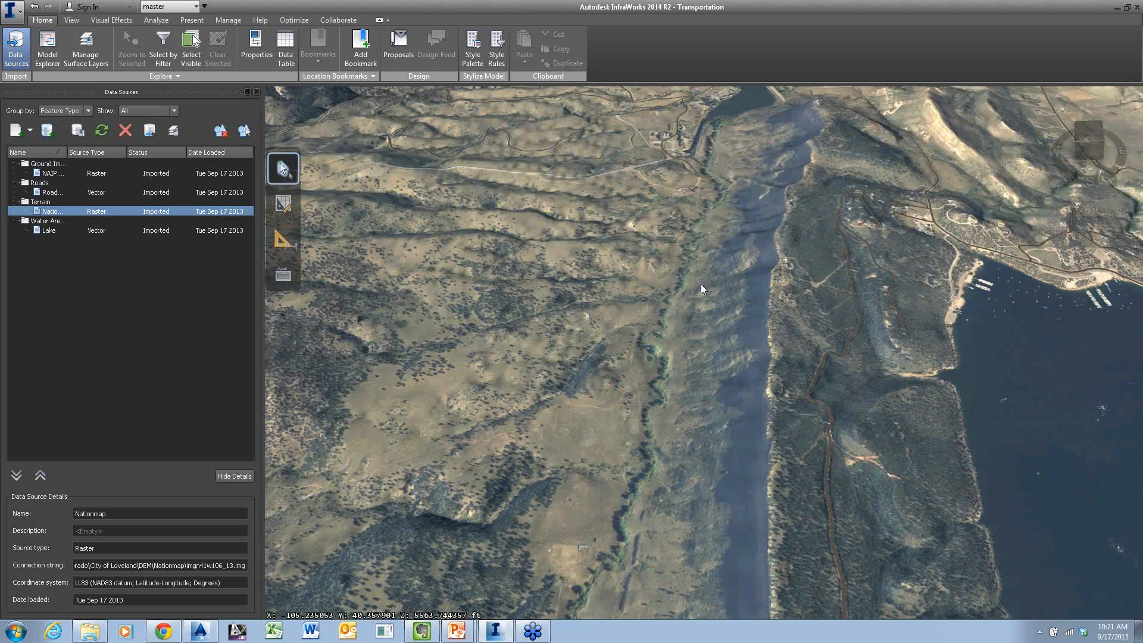
Inspect the valley from above and at an angle, up to the dead-end road northwest of the lake
left_click_drag(702, 284, 692, 235)
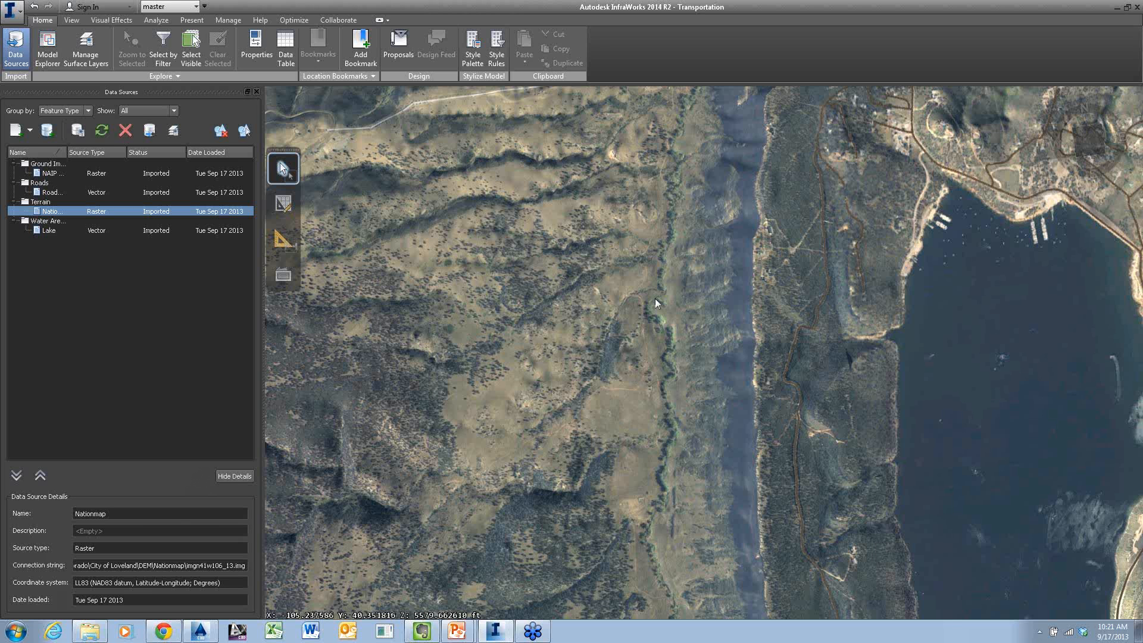
middle_click_drag(655, 298, 655, 302)
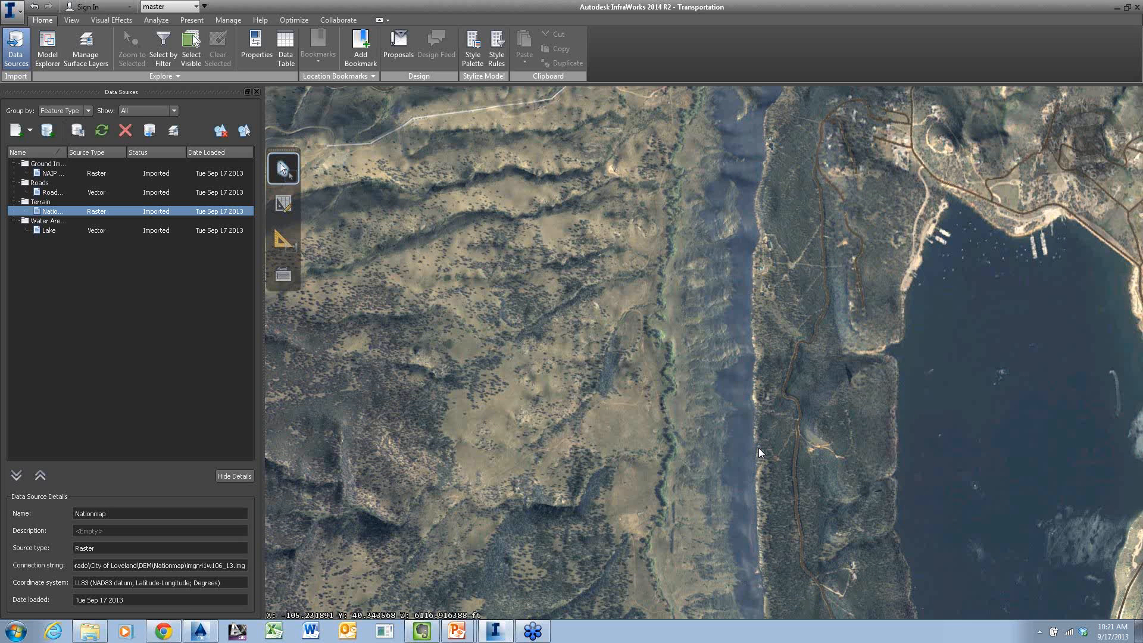
middle_click_drag(758, 448, 786, 370)
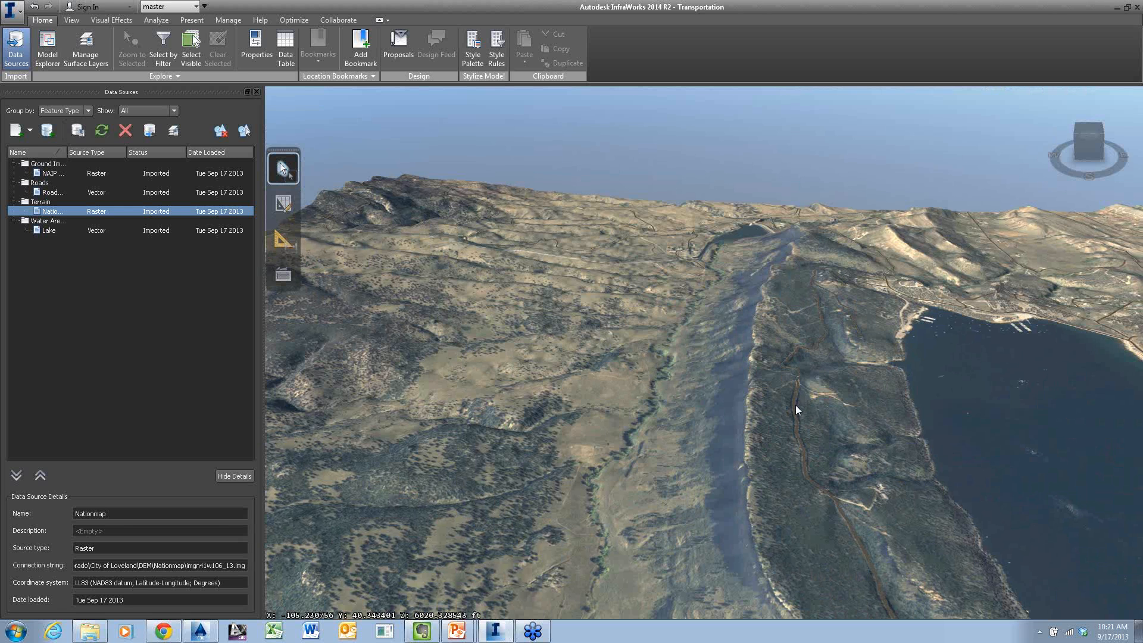
scroll(752, 394, "up", 2)
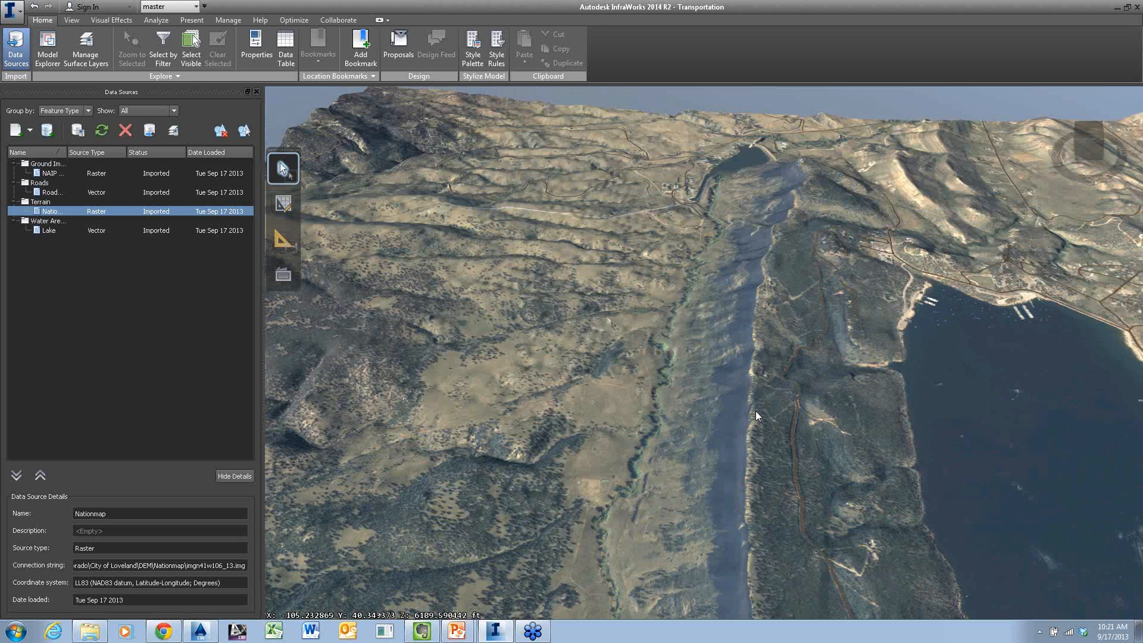
middle_click_drag(756, 410, 753, 491)
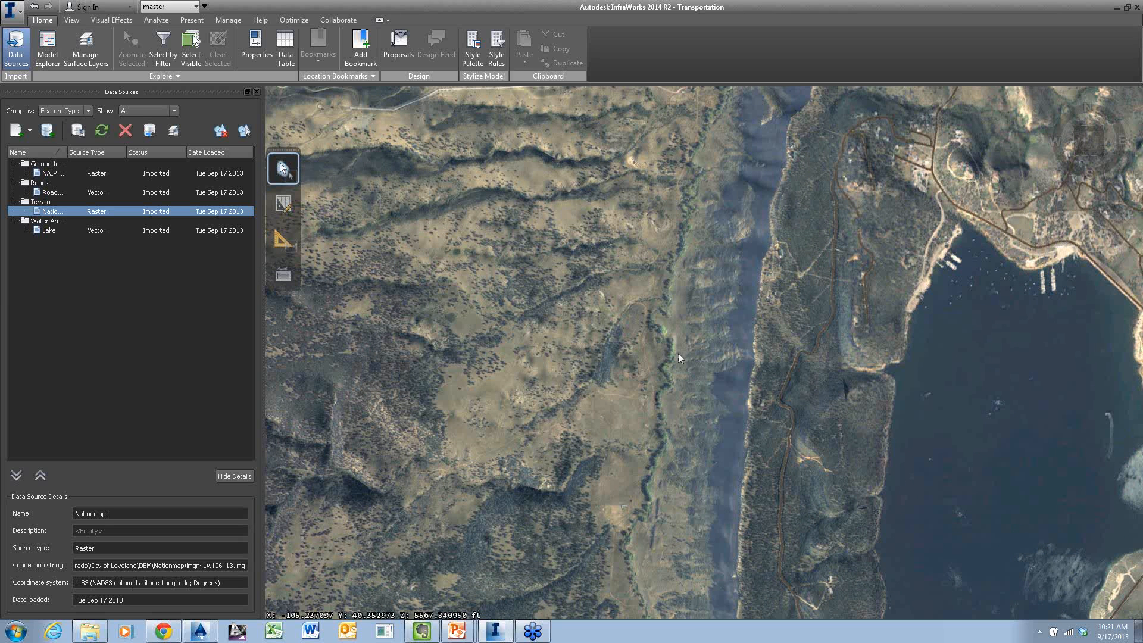
middle_click_drag(679, 354, 666, 405)
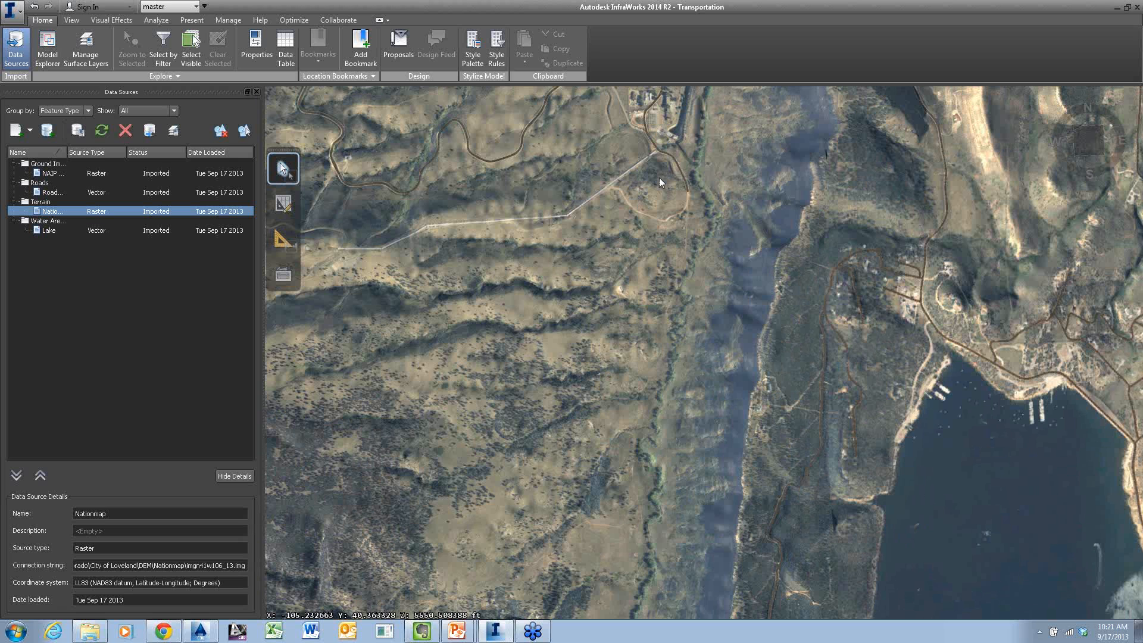
scroll(666, 181, "up", 3)
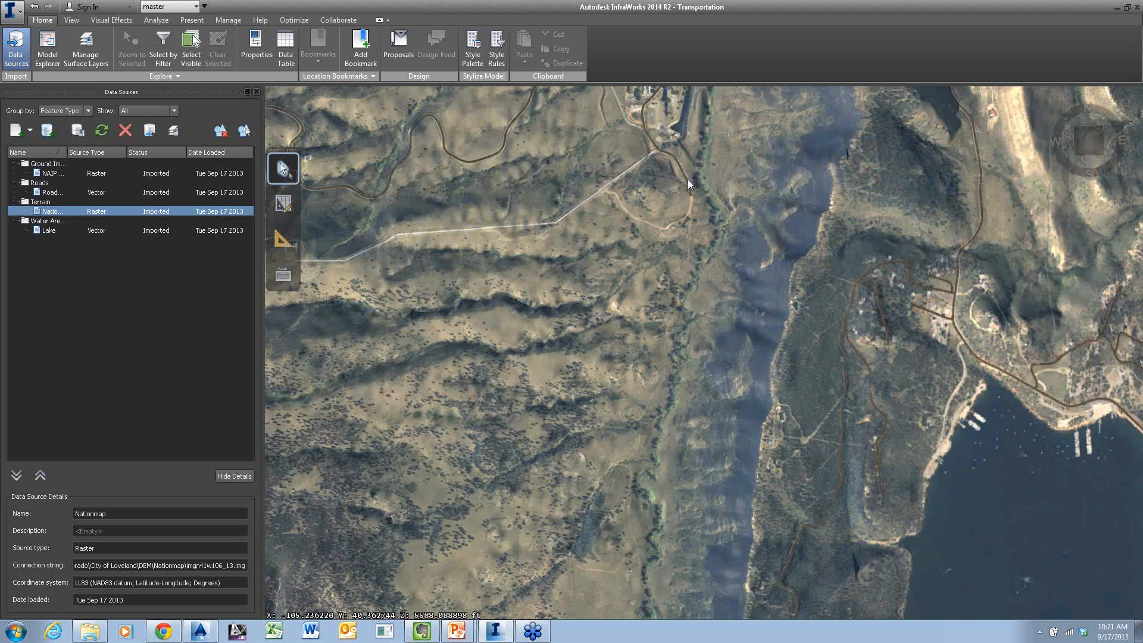
scroll(691, 185, "up", 2)
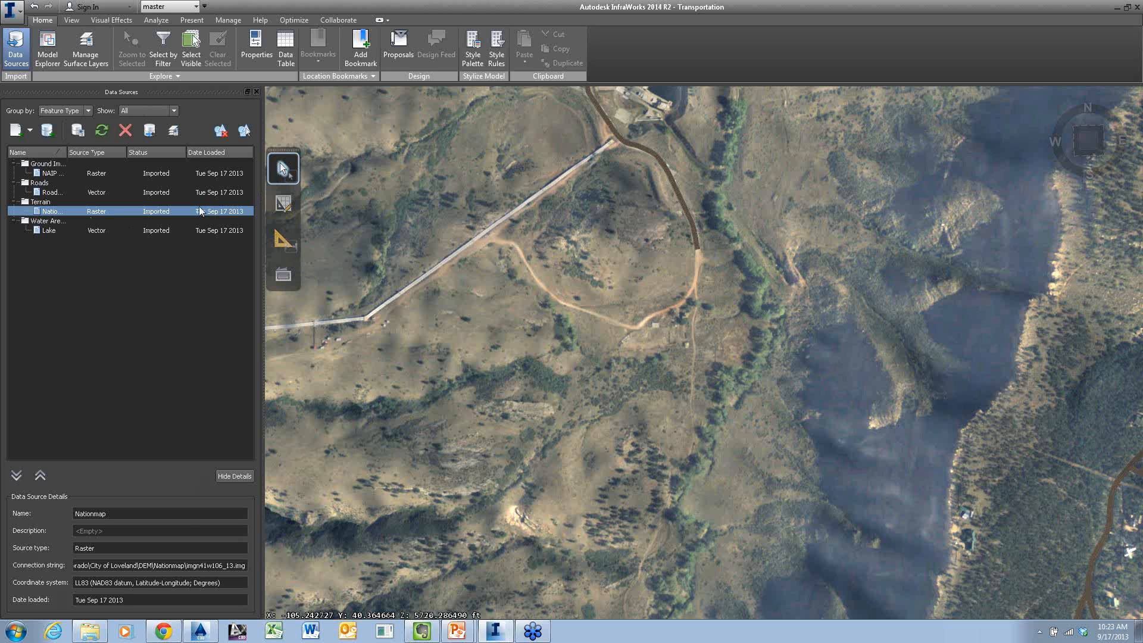
Show the model's proposals instead of its data sources and add a new proposal named Option1
left_click(401, 50)
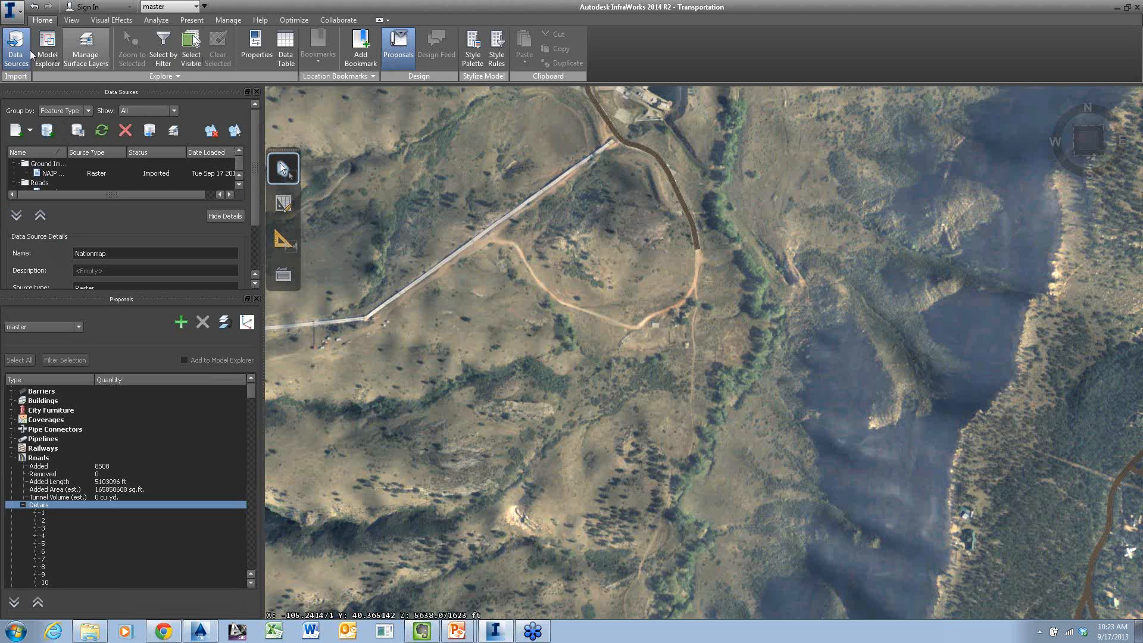
left_click(15, 54)
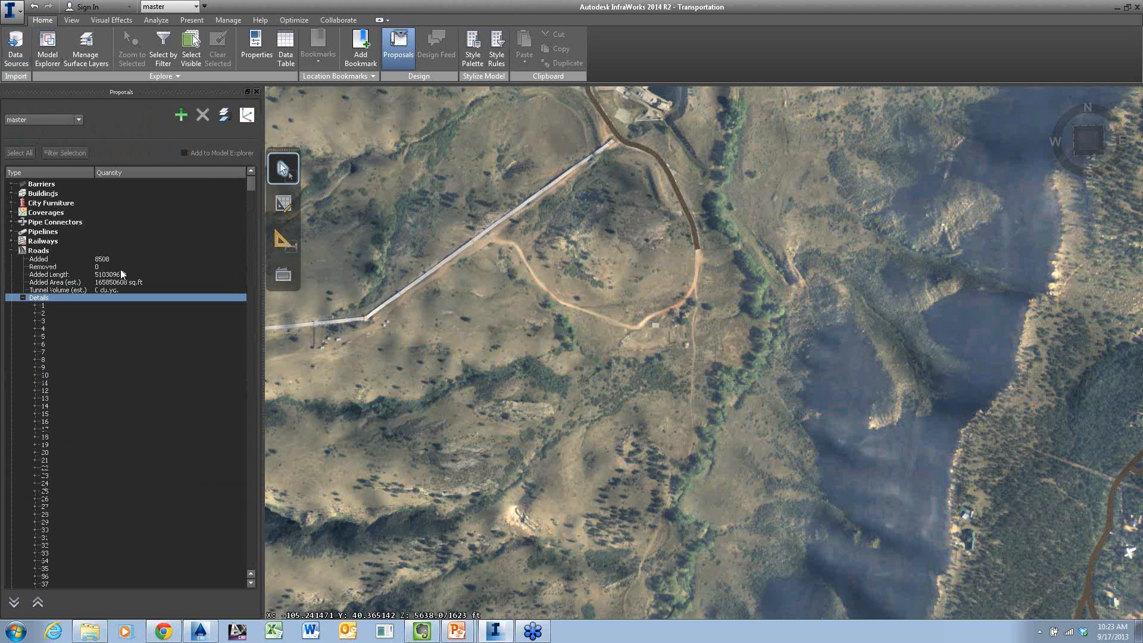
left_click(11, 251)
left_click(12, 270)
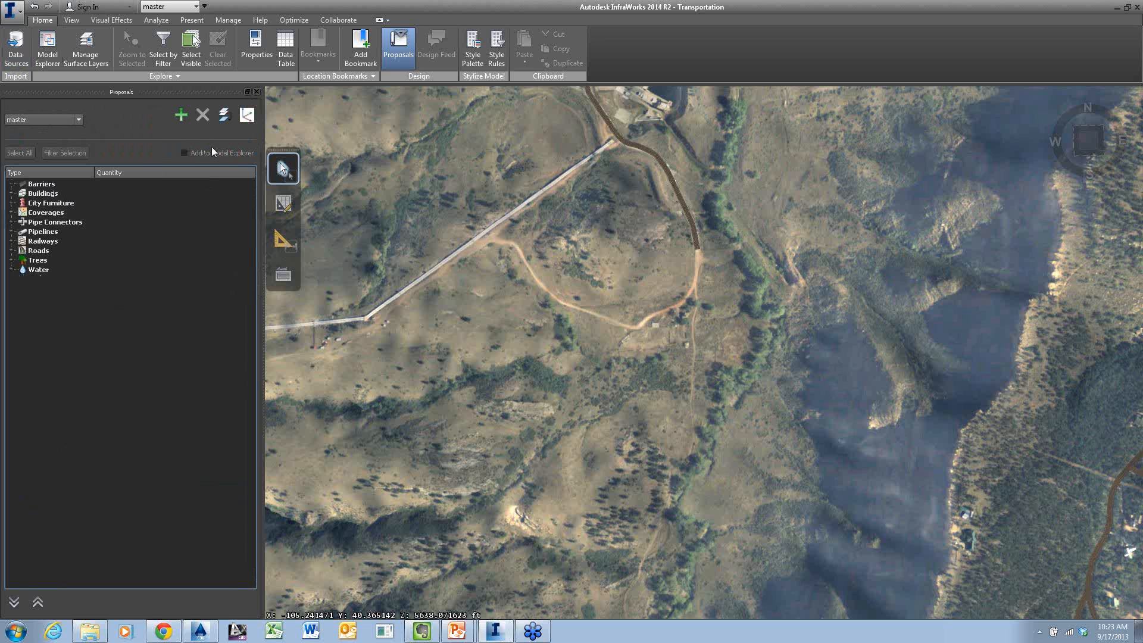
left_click(182, 116)
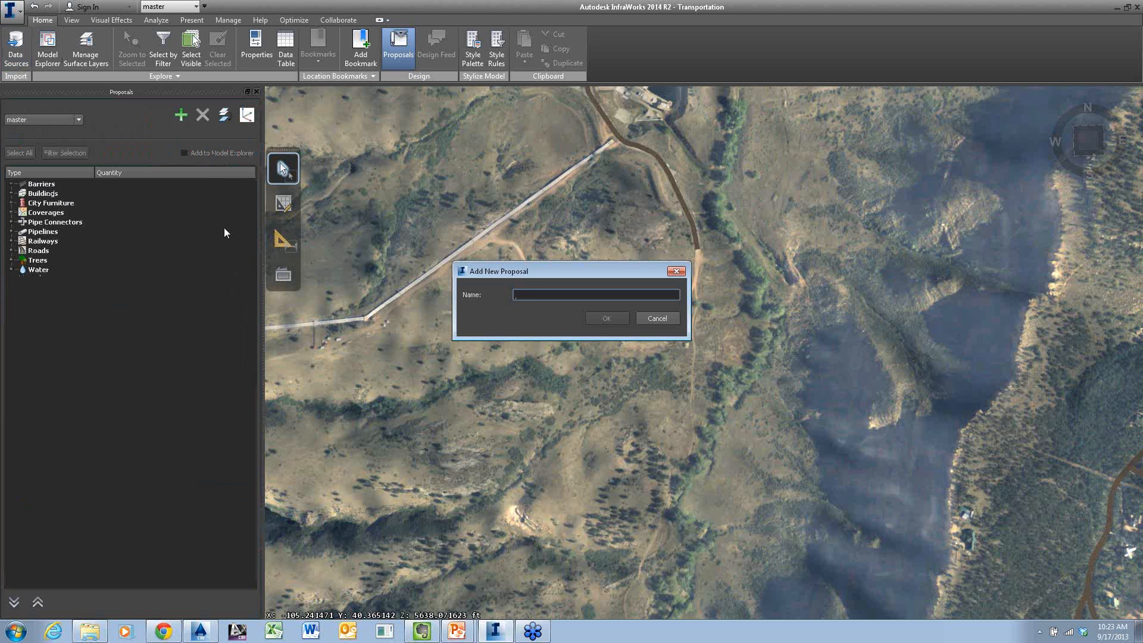
type("Option1")
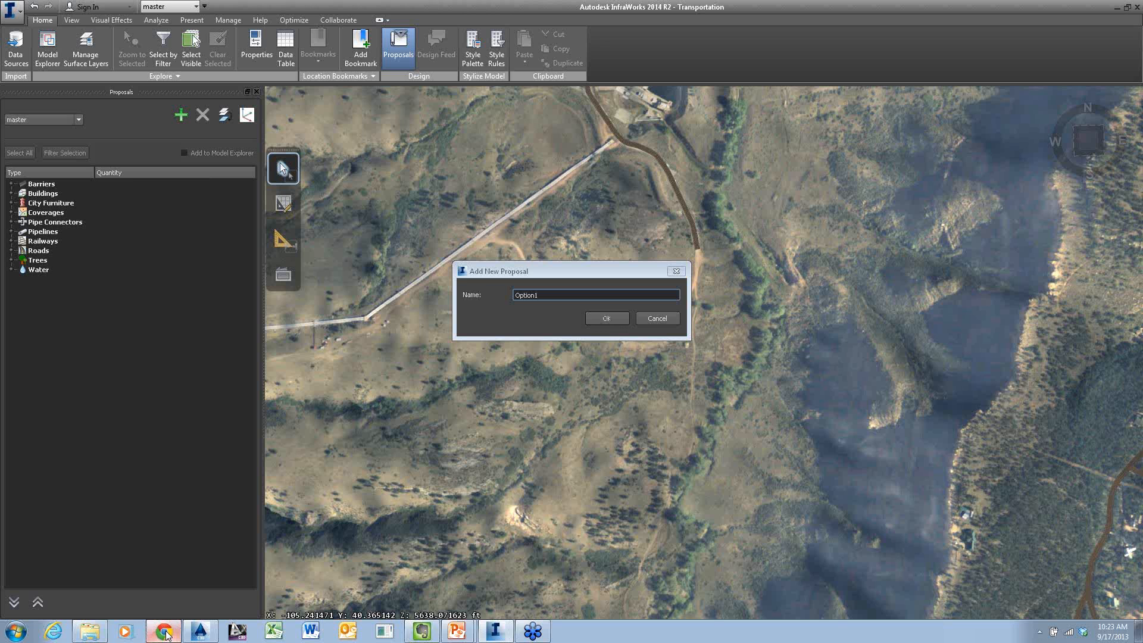
key("Return")
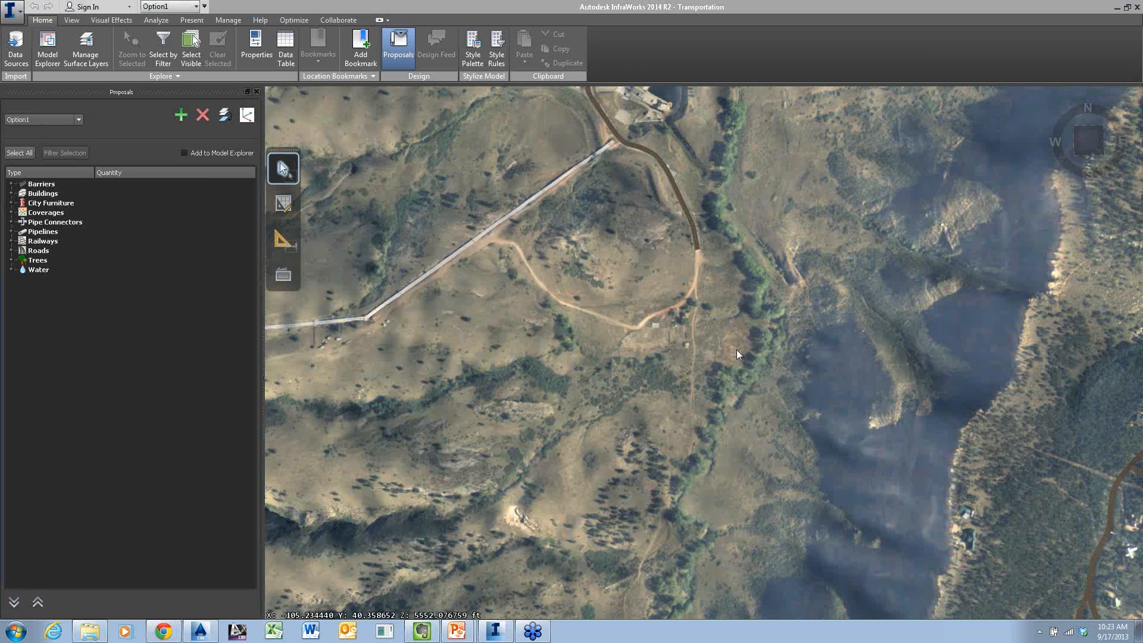
Close InfraWorks, exit the slide show, relaunch Autodesk InfraWorks Ultimate 2014 R2 and reopen the Transportation model
left_click(1137, 9)
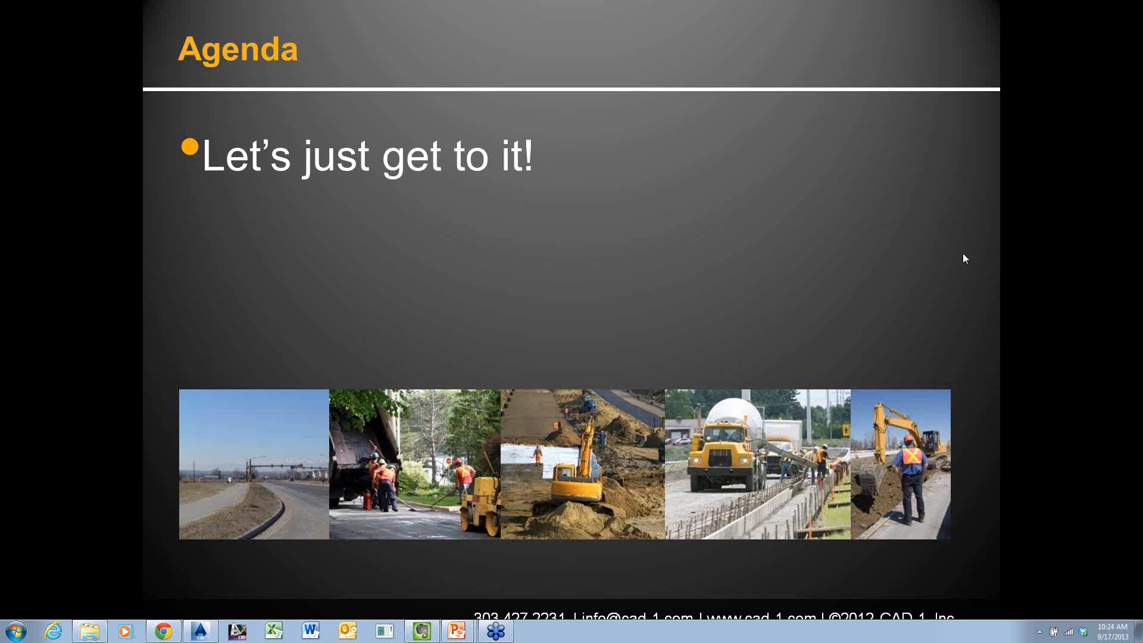
left_click(679, 349)
key("Escape")
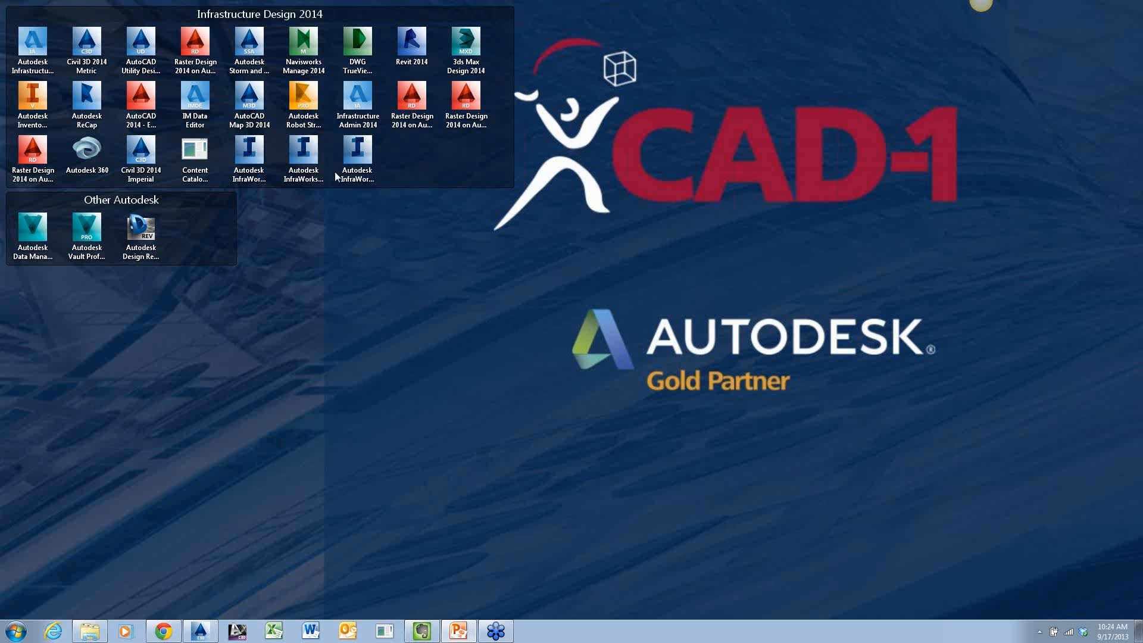
left_click(310, 154)
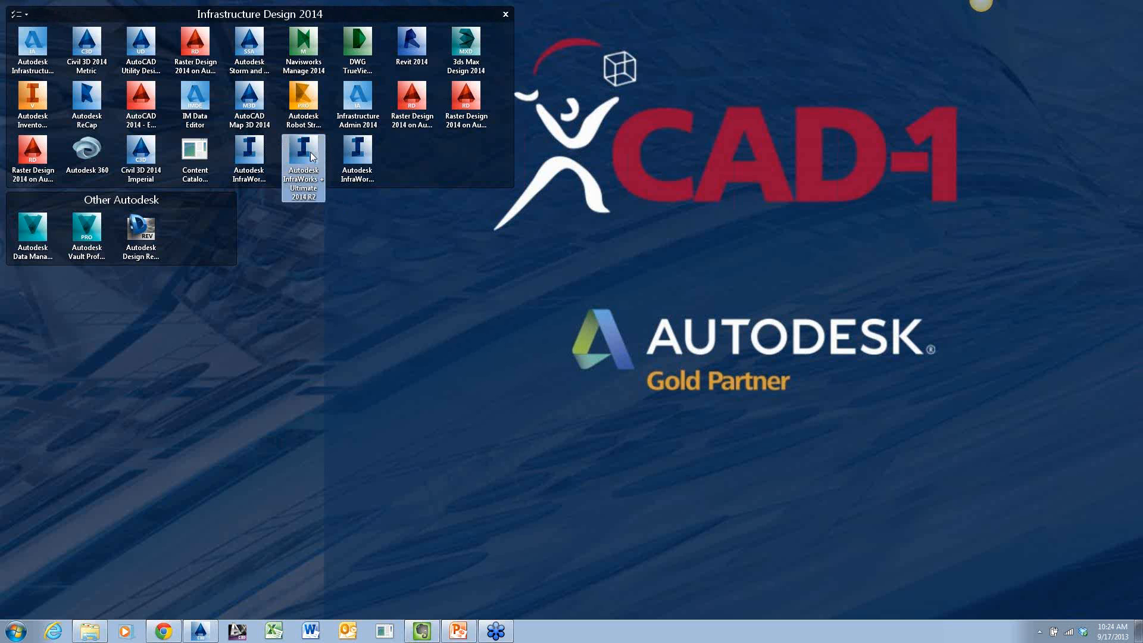
double_click(310, 154)
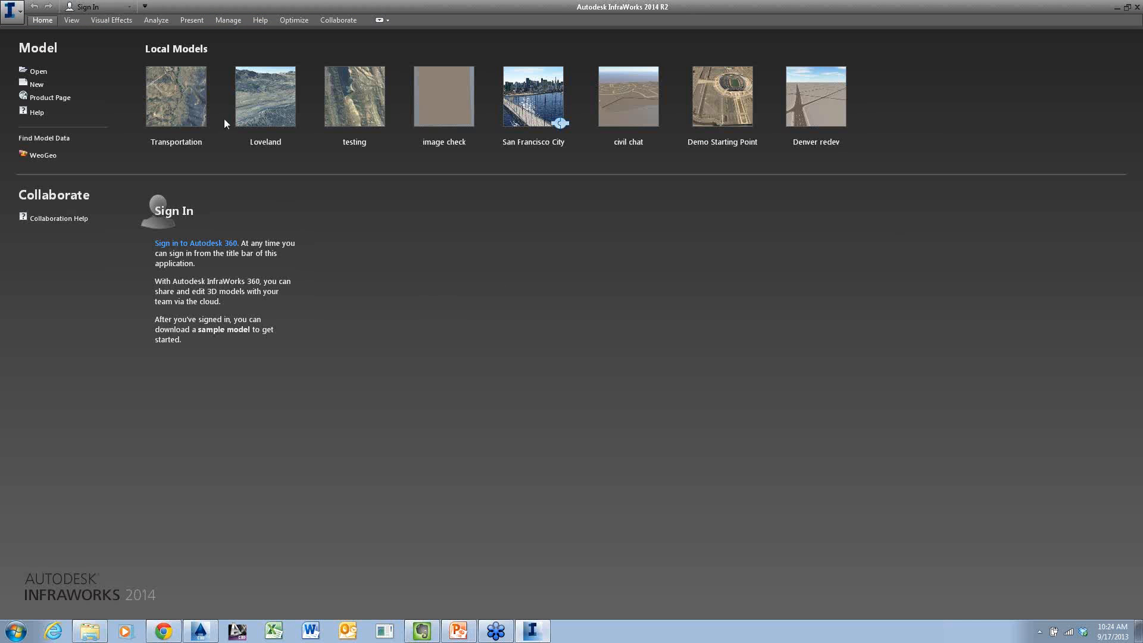
left_click(192, 105)
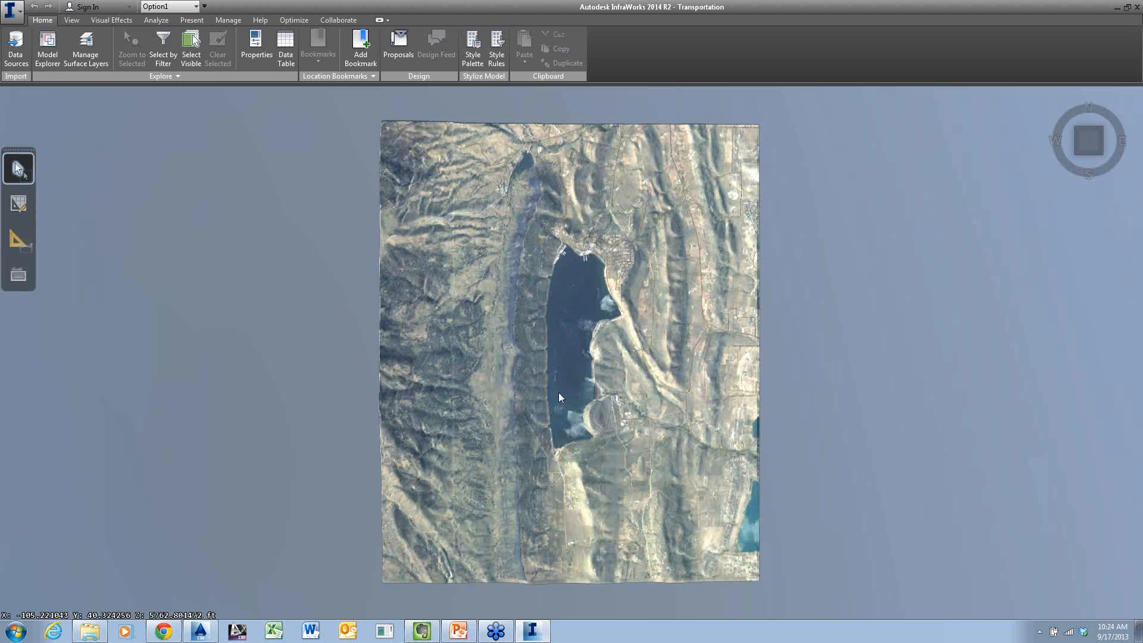
Examine the valley west of the lake and the existing roads at its northern end
middle_click_drag(558, 392, 522, 247)
scroll(522, 248, "up", 3)
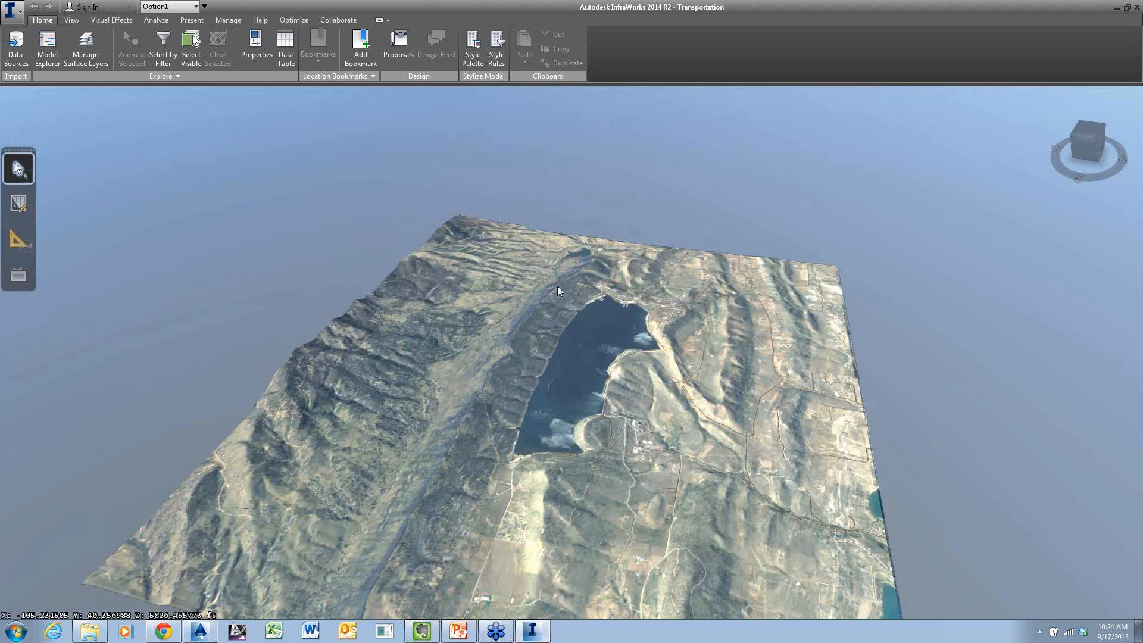
scroll(372, 391, "up", 5)
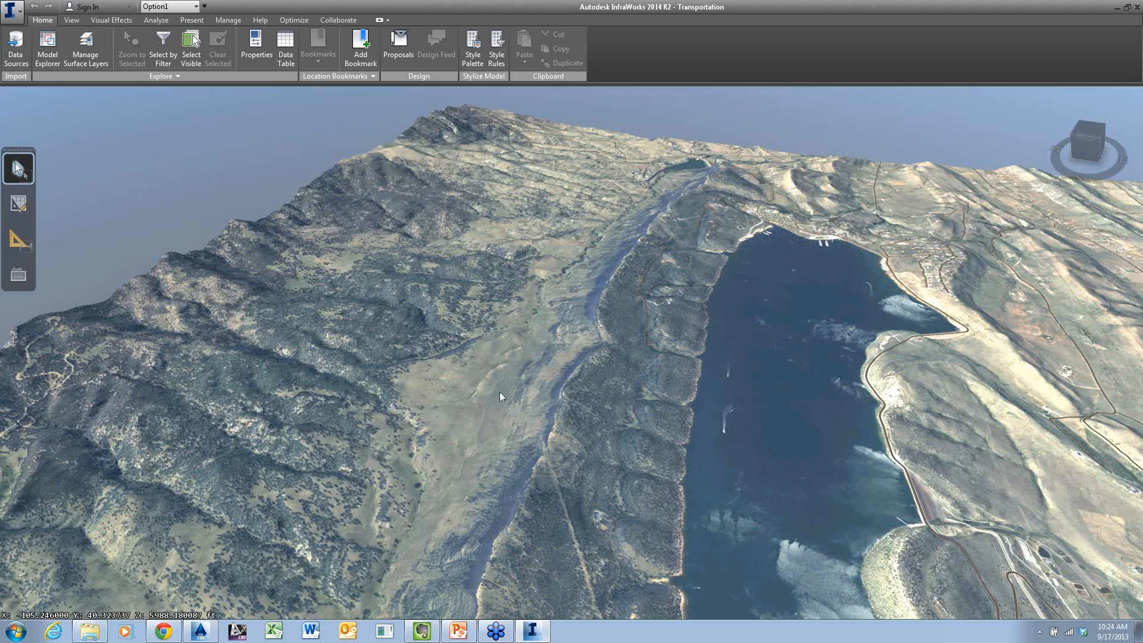
scroll(500, 392, "up", 2)
middle_click_drag(505, 419, 520, 256)
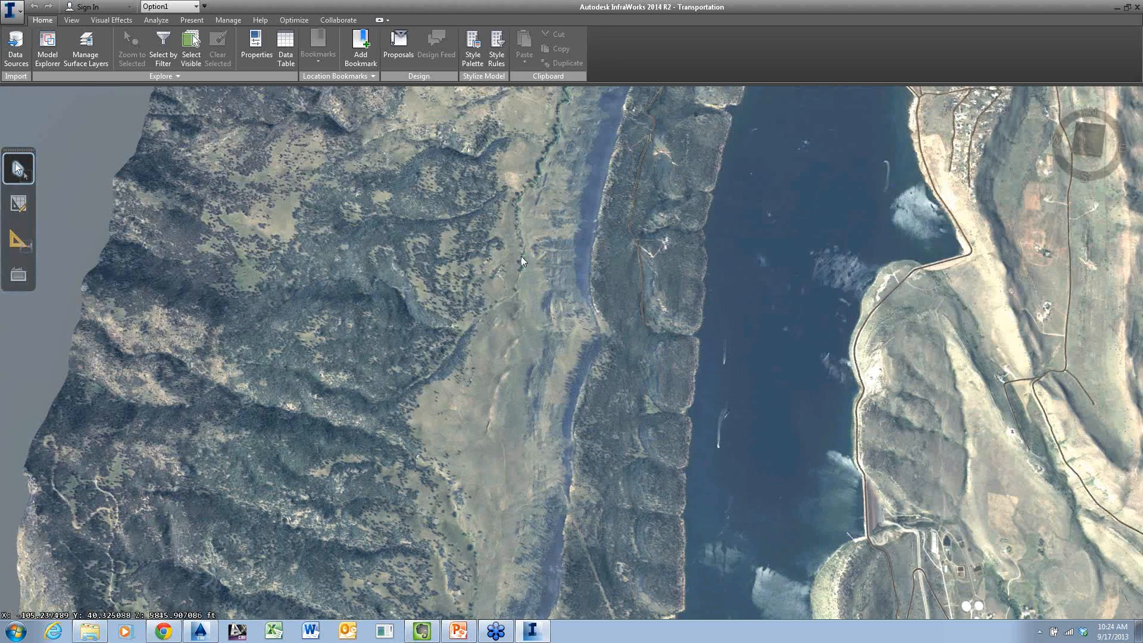
middle_click_drag(562, 125, 484, 482)
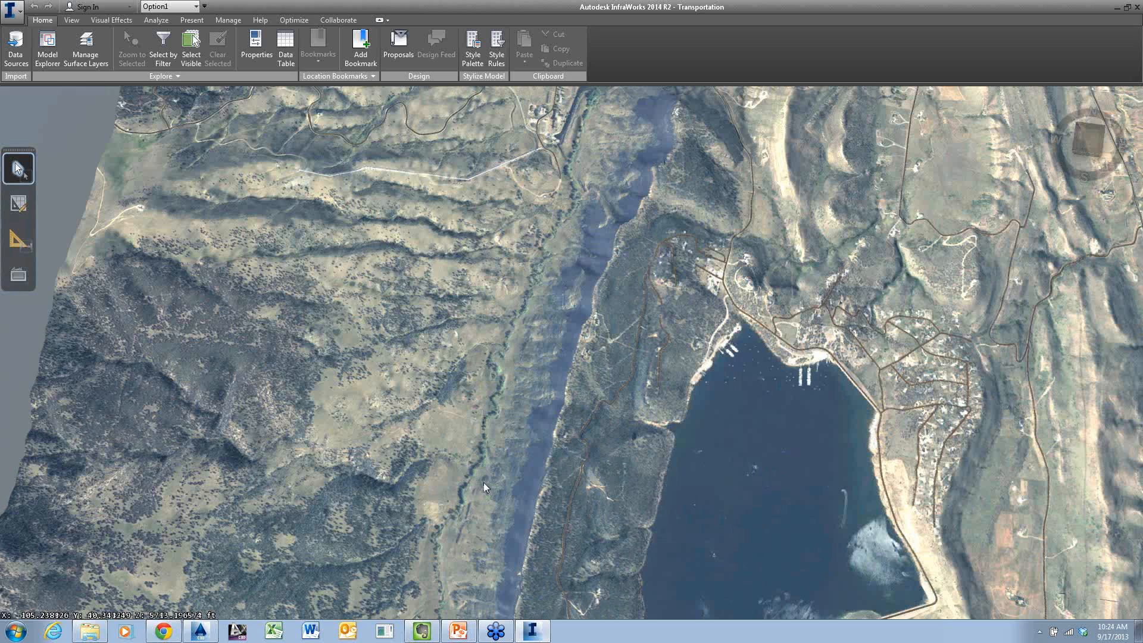
scroll(483, 483, "up", 1)
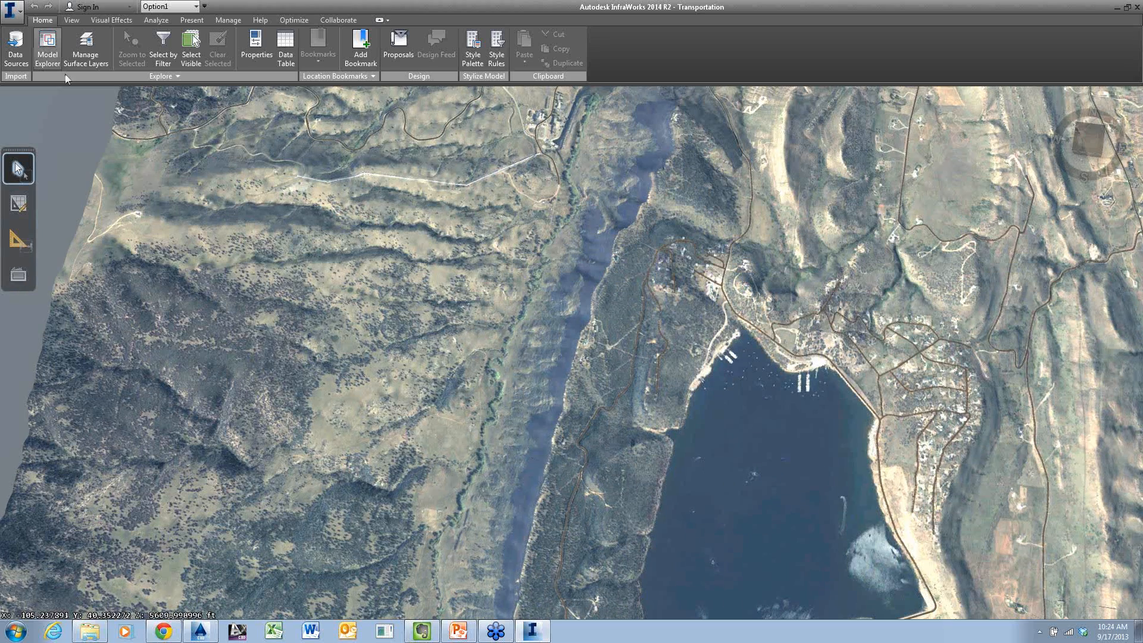
Check the list of available proposals with Option1 active and hide the proposals again
left_click(390, 41)
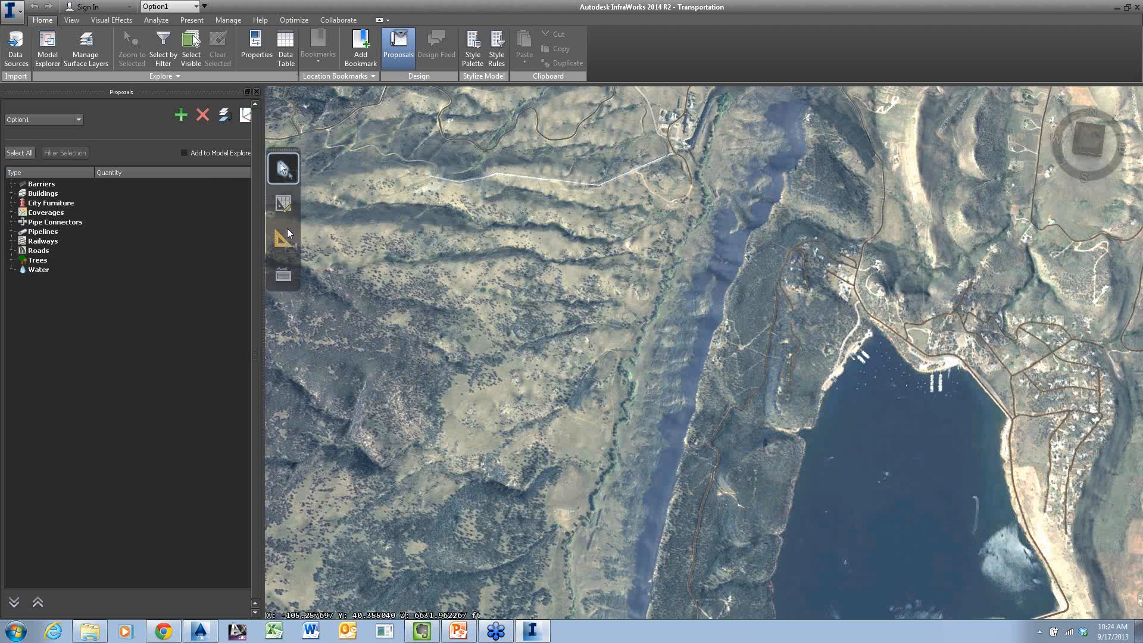
left_click(78, 120)
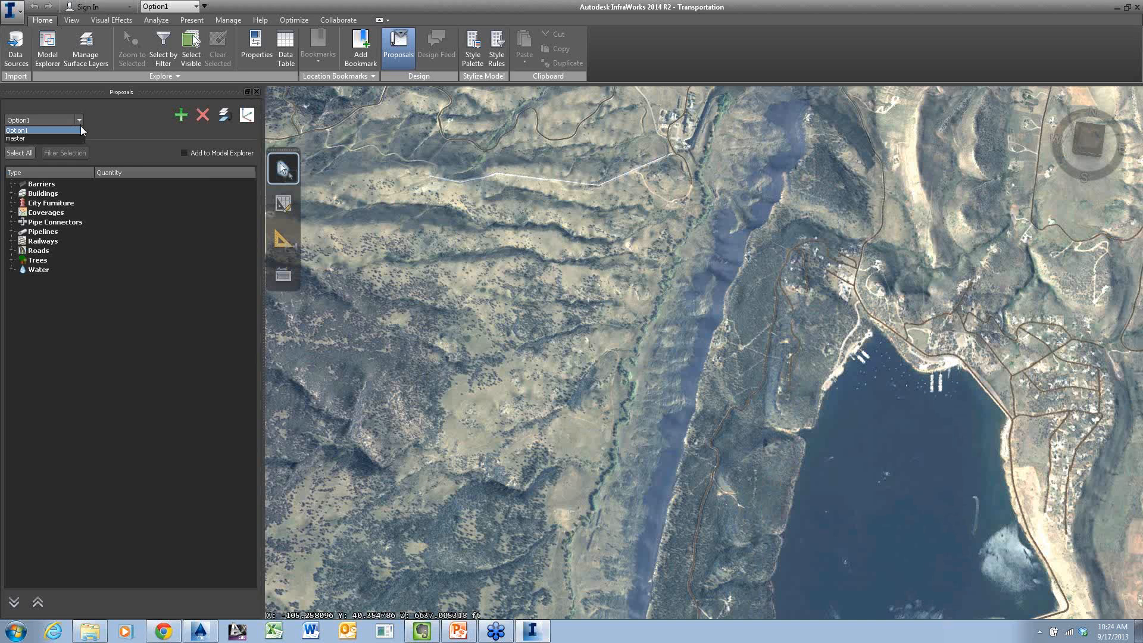
left_click(80, 118)
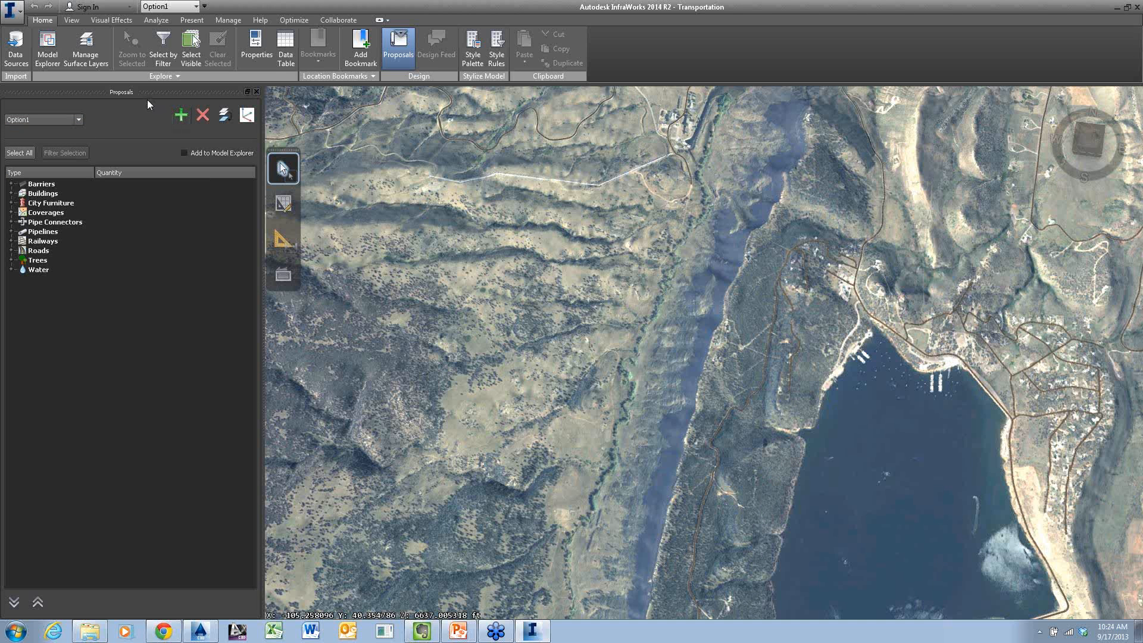
left_click(388, 48)
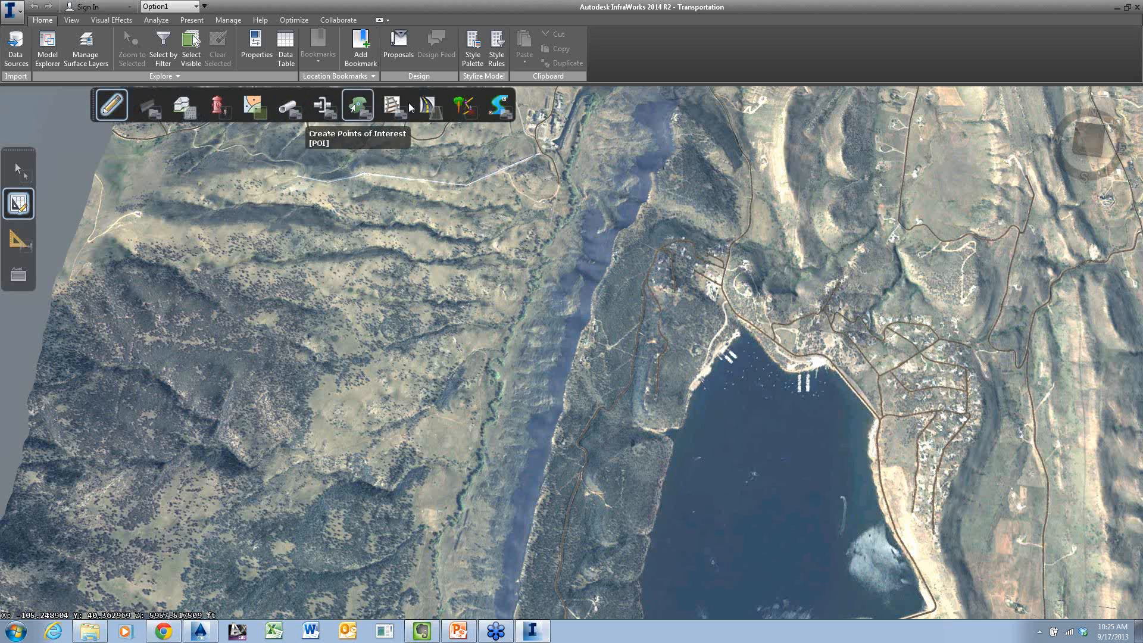
Start a Collector design road at the end of the dead-end road northwest of the lake
mouse_move(428, 110)
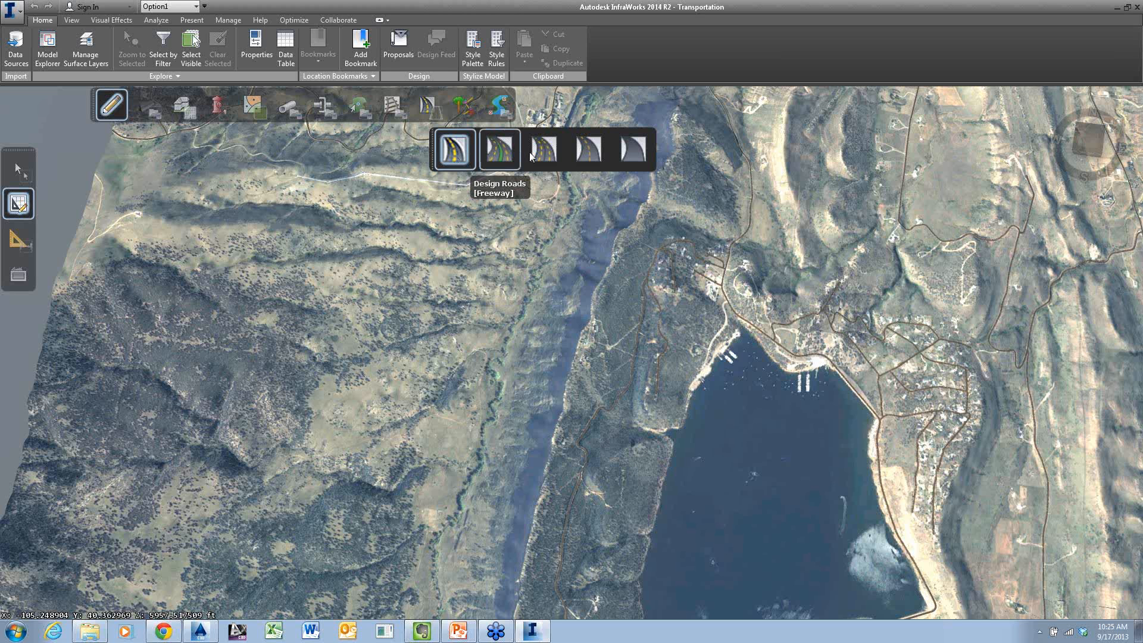
left_click(597, 157)
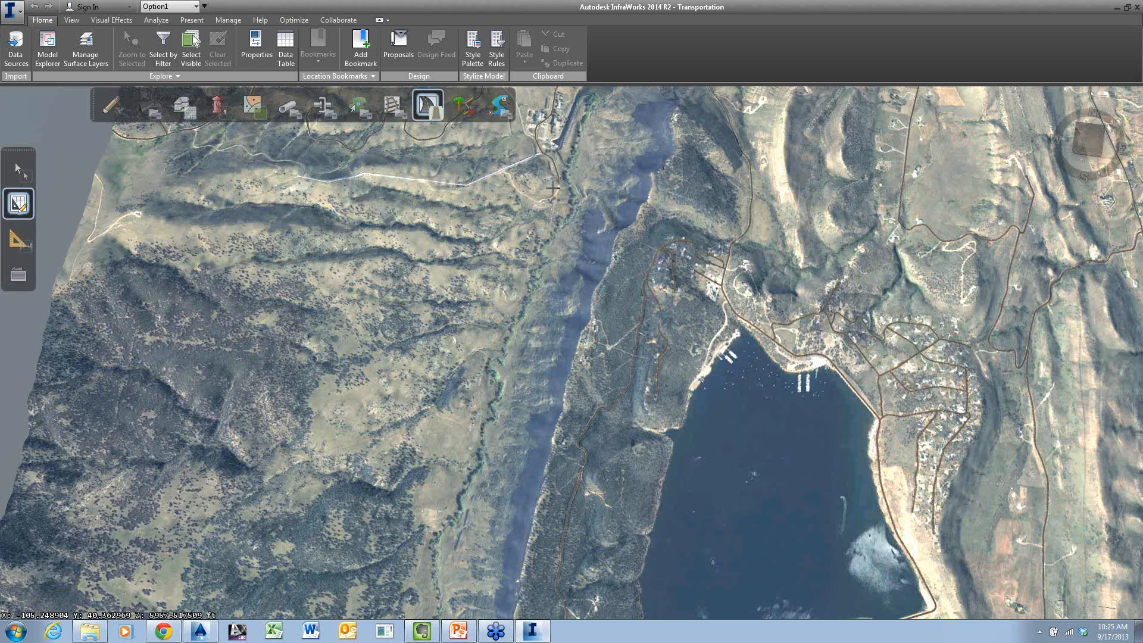
scroll(553, 187, "up", 2)
scroll(558, 186, "up", 2)
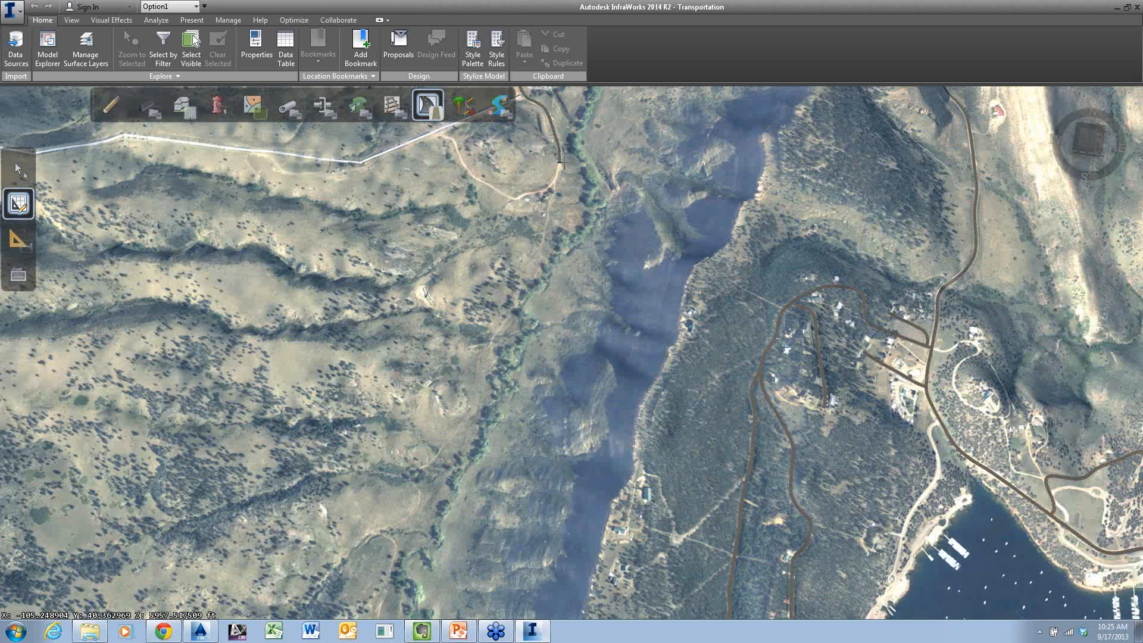
scroll(559, 162, "up", 3)
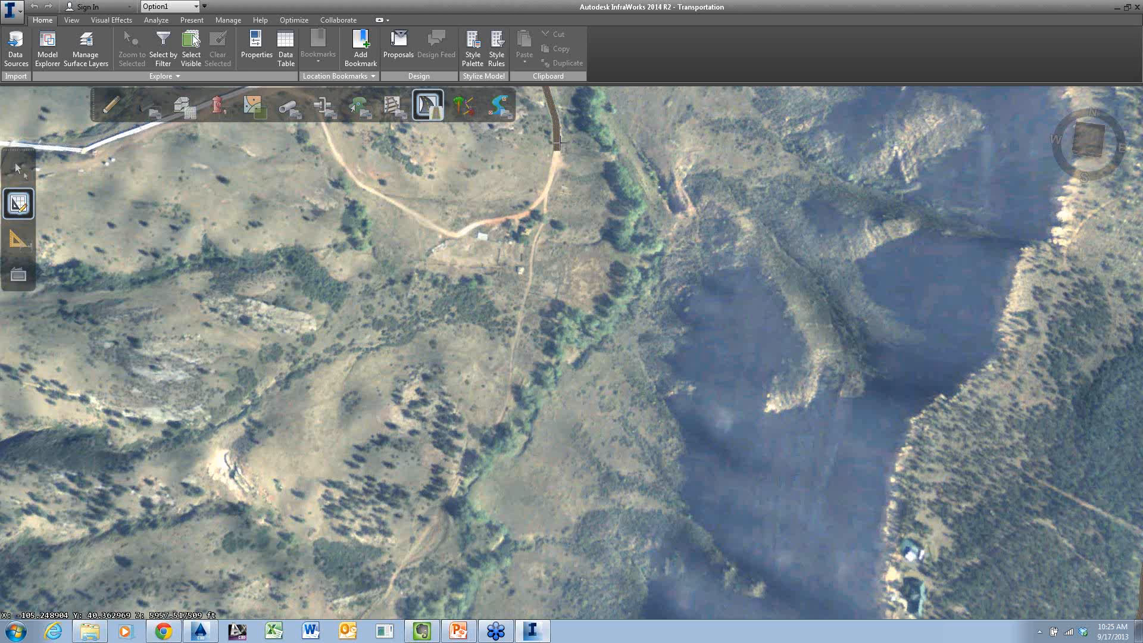
left_click_drag(555, 146, 542, 258)
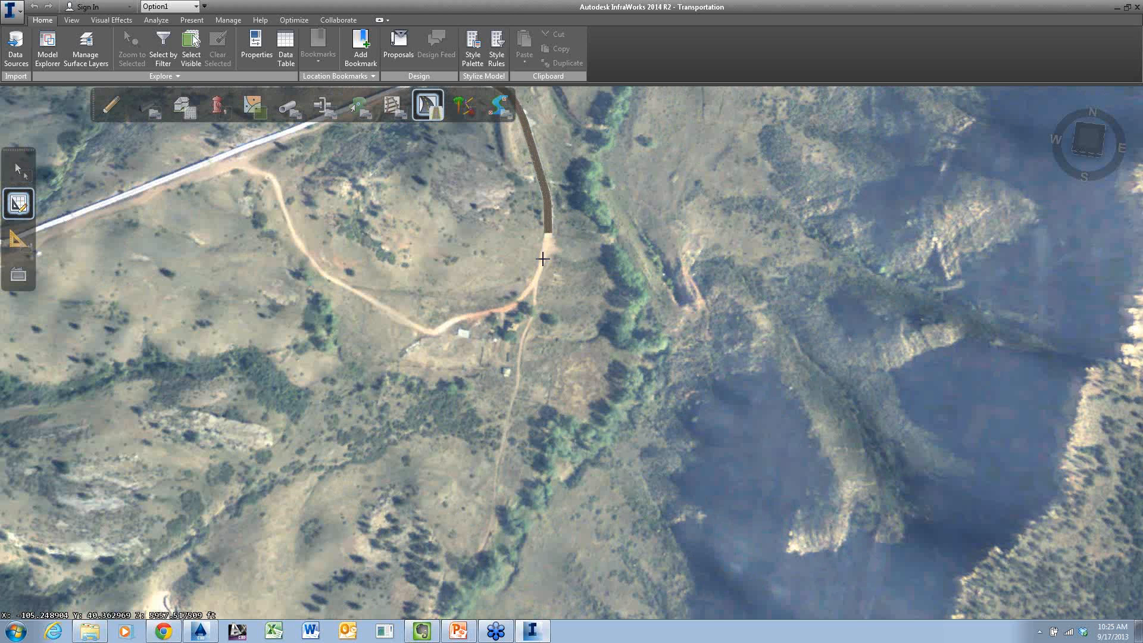
scroll(542, 259, "up", 2)
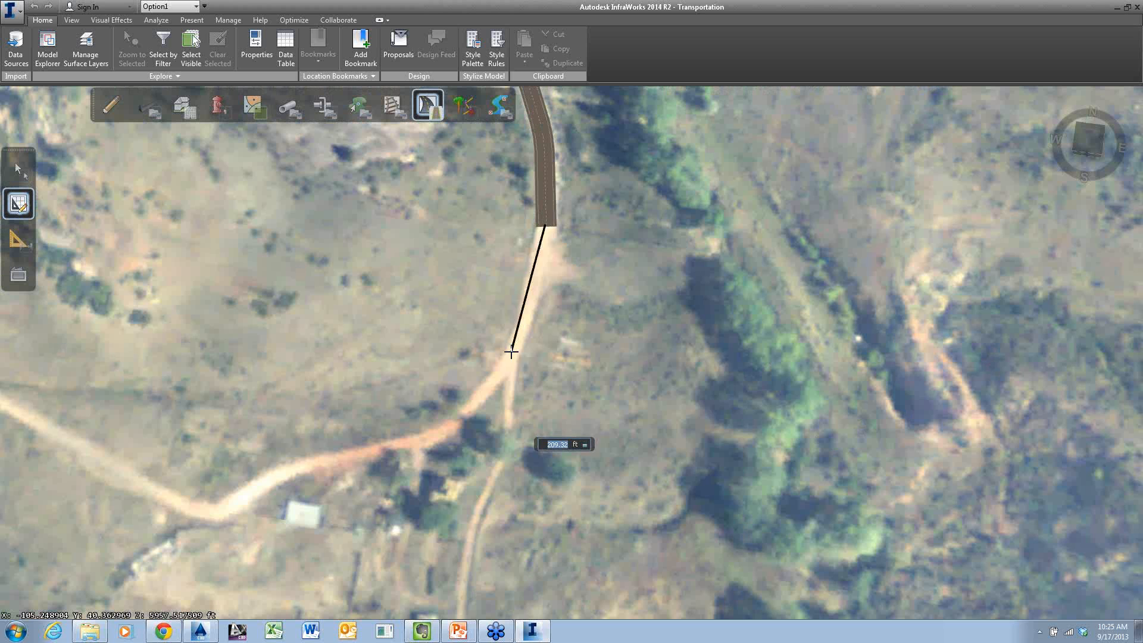
Switch the new road's bends from Spiral Curve Spiral to Curve with a curve radius of 200 ft
right_click(591, 322)
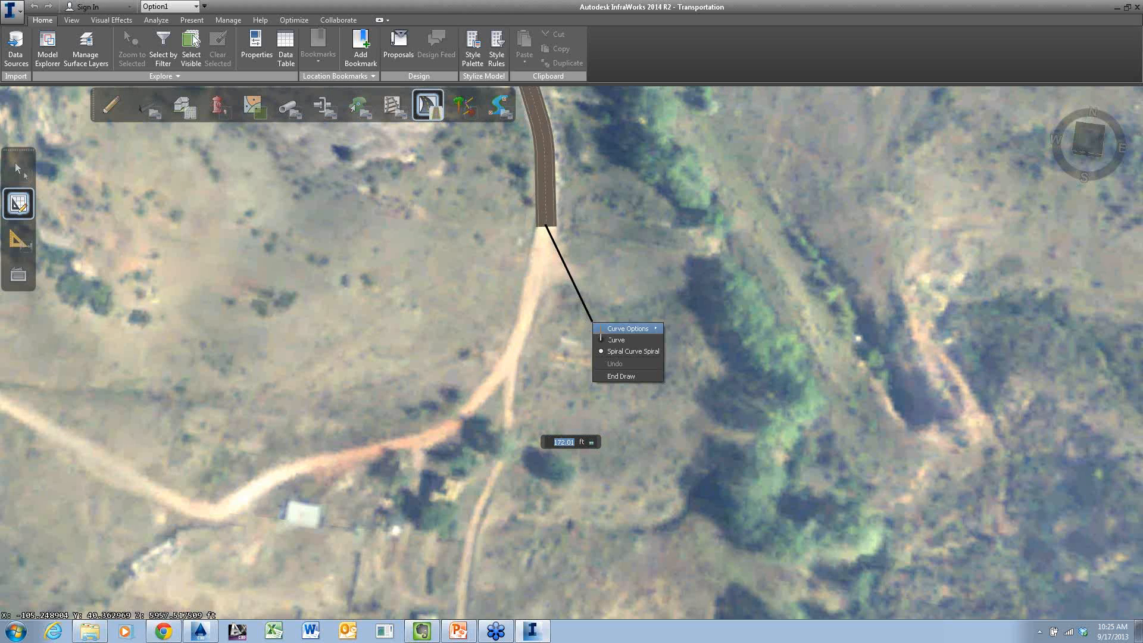
left_click(603, 339)
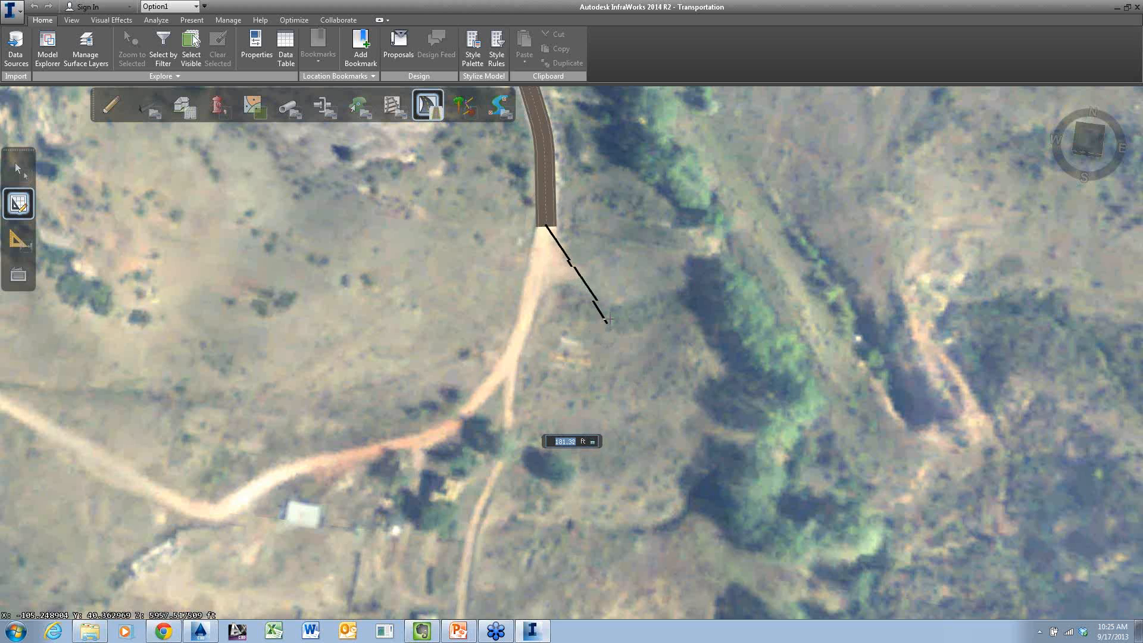
right_click(610, 318)
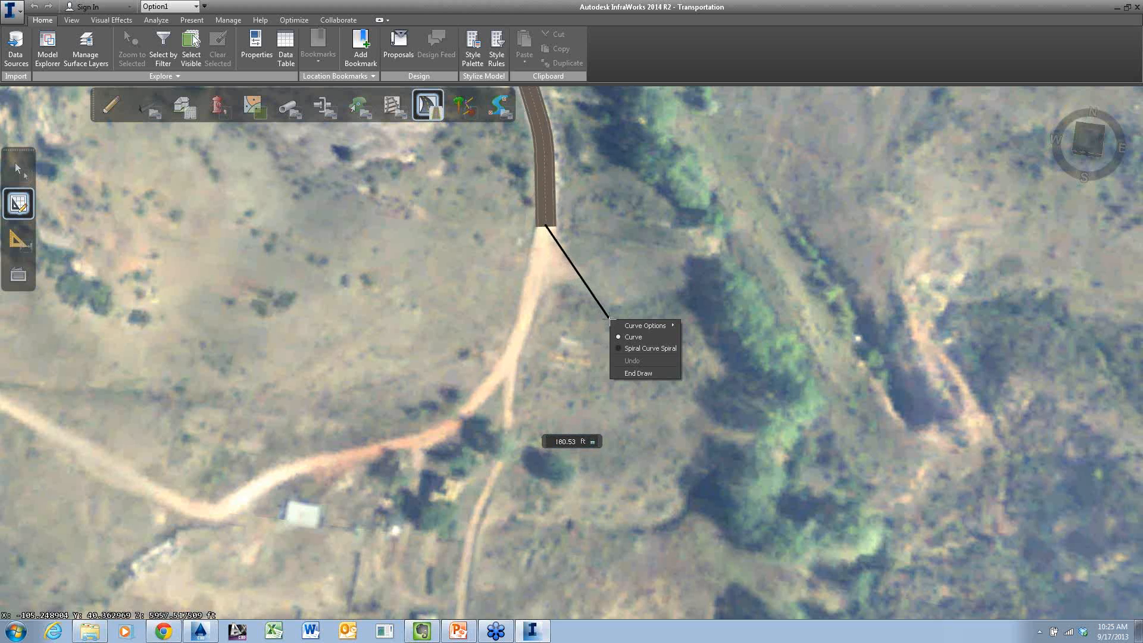
mouse_move(630, 326)
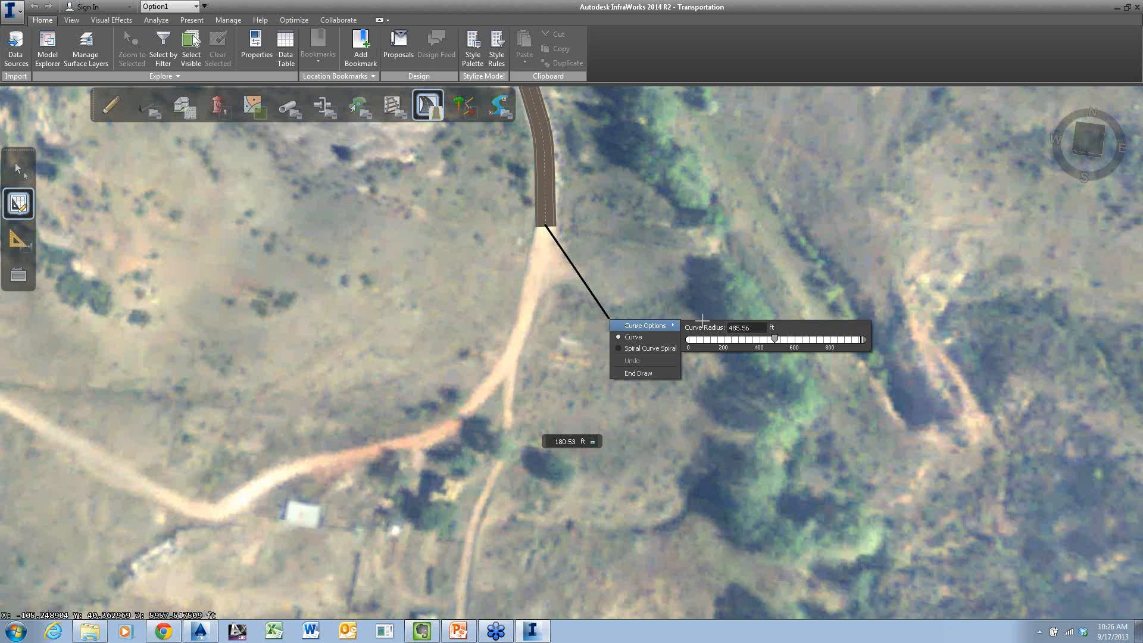
left_click_drag(752, 328, 728, 329)
type("200.")
key("Tab")
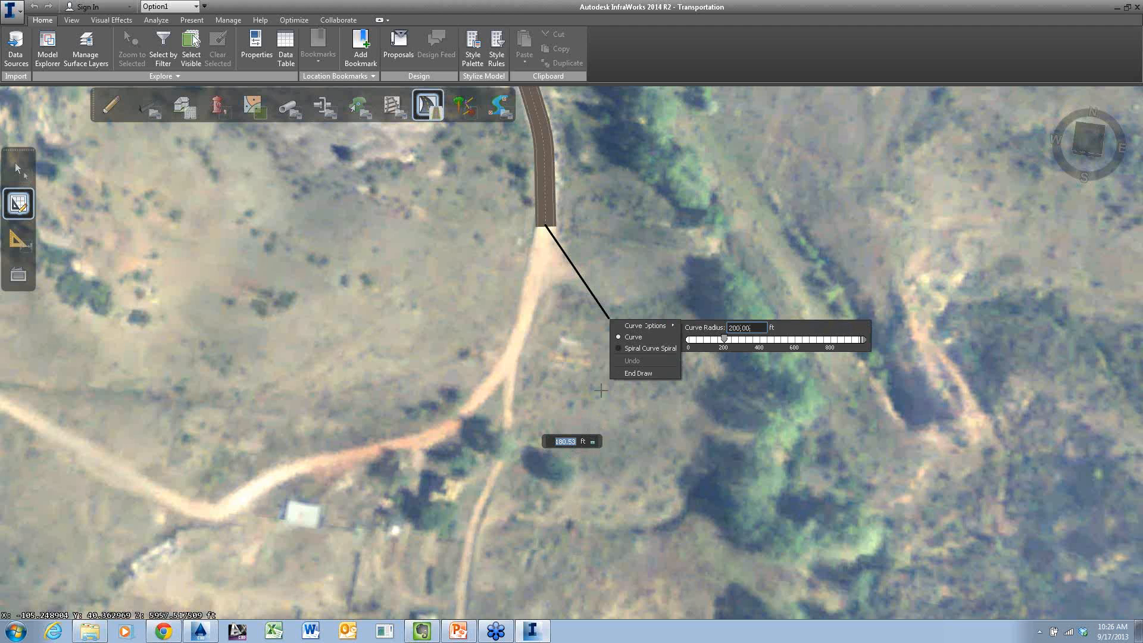
Place the road's first two bends, leading it south from the dead end and southeast across the creek
scroll(601, 390, "down", 1)
scroll(603, 387, "down", 1)
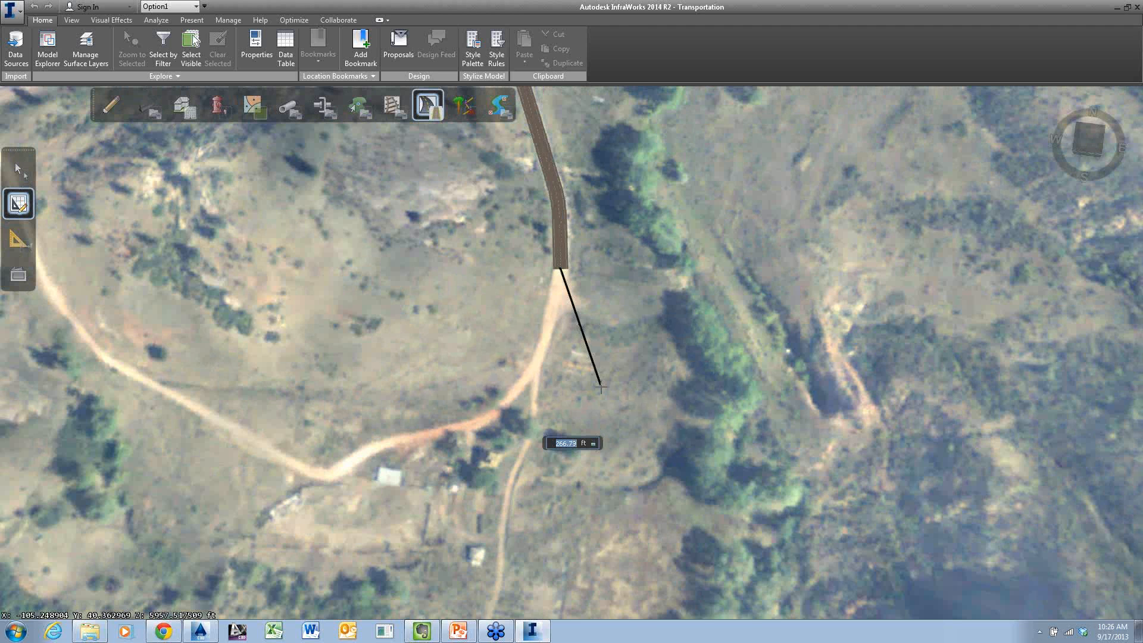
scroll(601, 387, "down", 1)
scroll(571, 419, "down", 1)
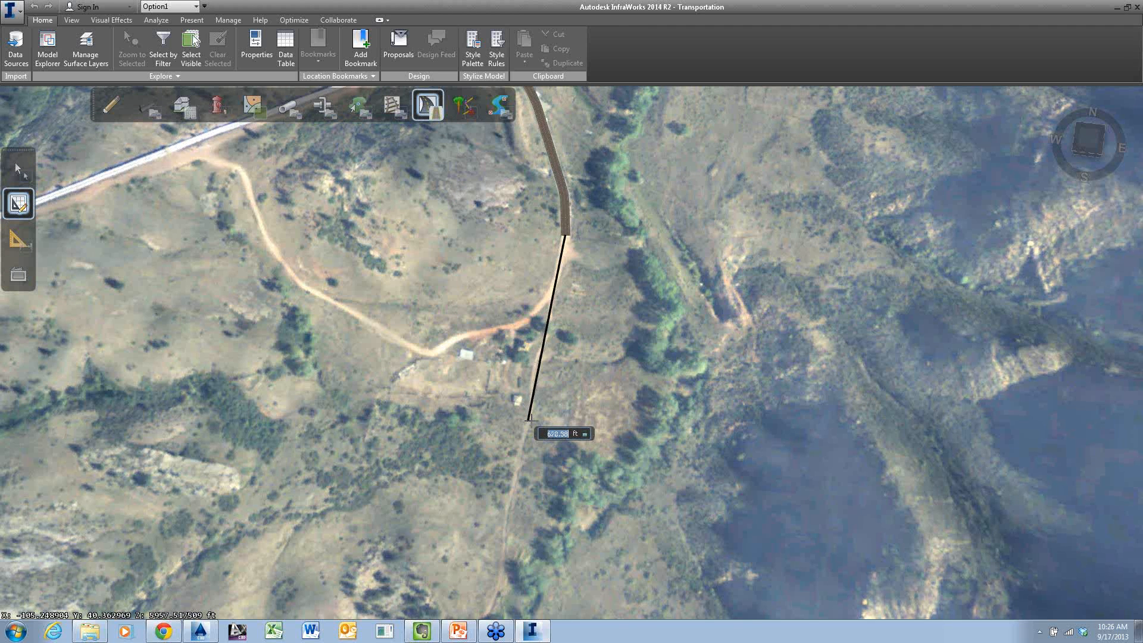
left_click_drag(530, 421, 584, 384)
scroll(583, 384, "down", 2)
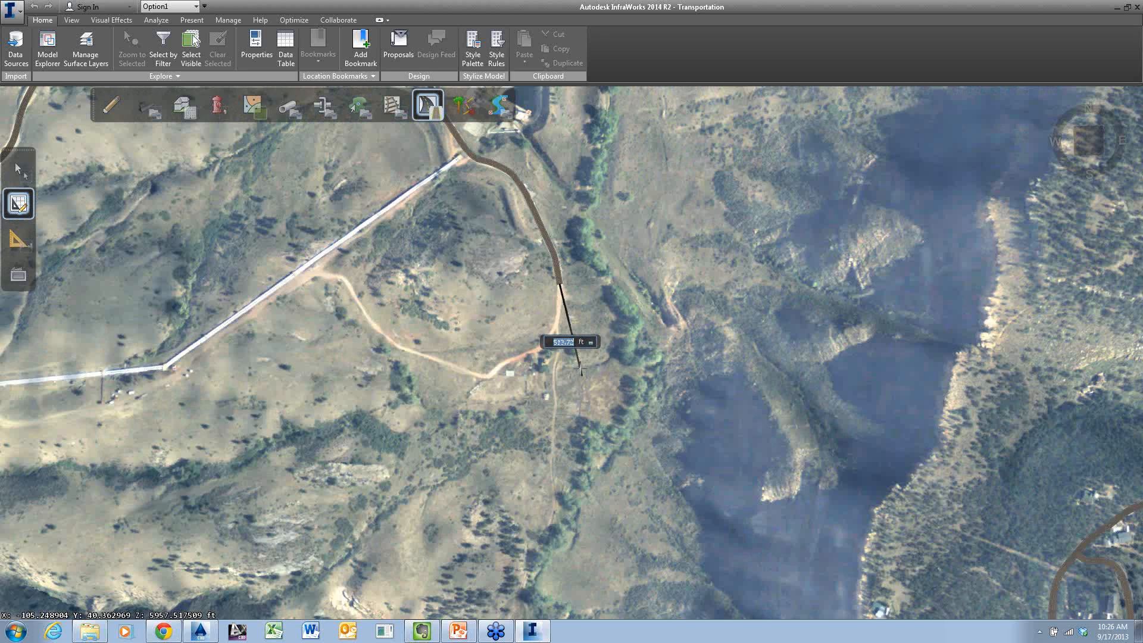
scroll(647, 311, "up", 1)
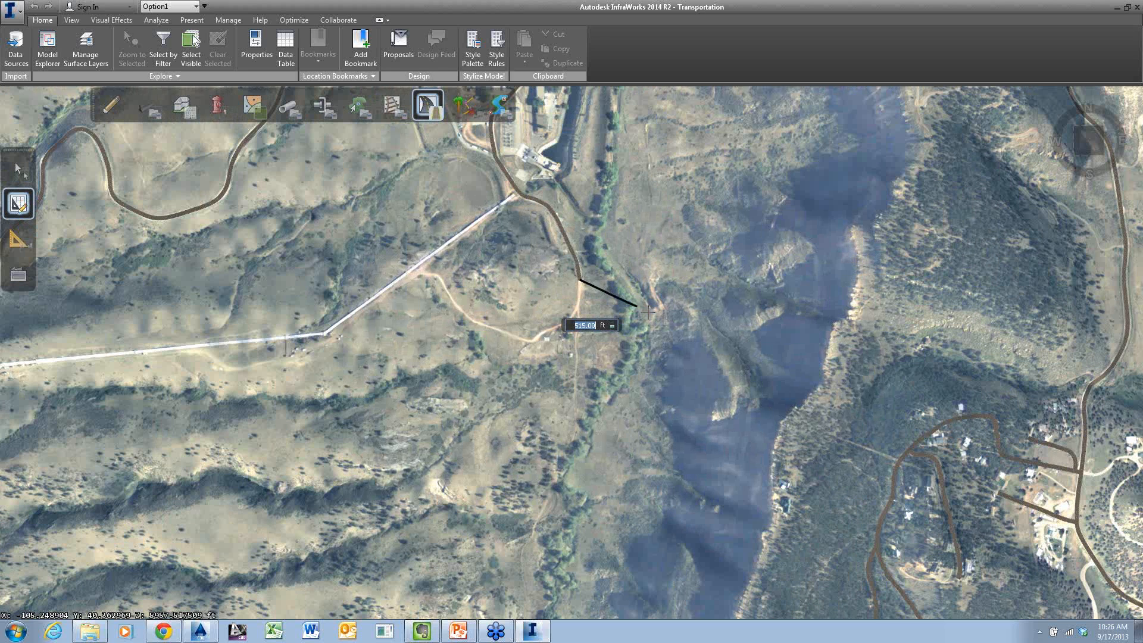
left_click(580, 321)
left_click(632, 417)
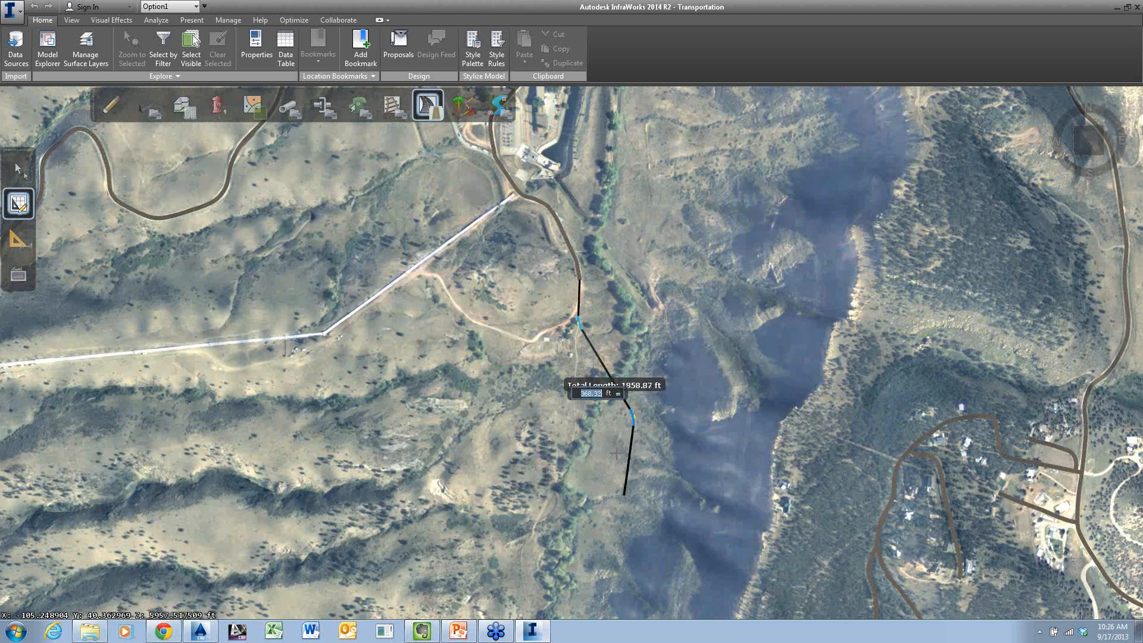
Continue the road south through further bends between the creek and the ridge, and end it in the valley west of the lake
middle_click_drag(616, 453, 632, 304)
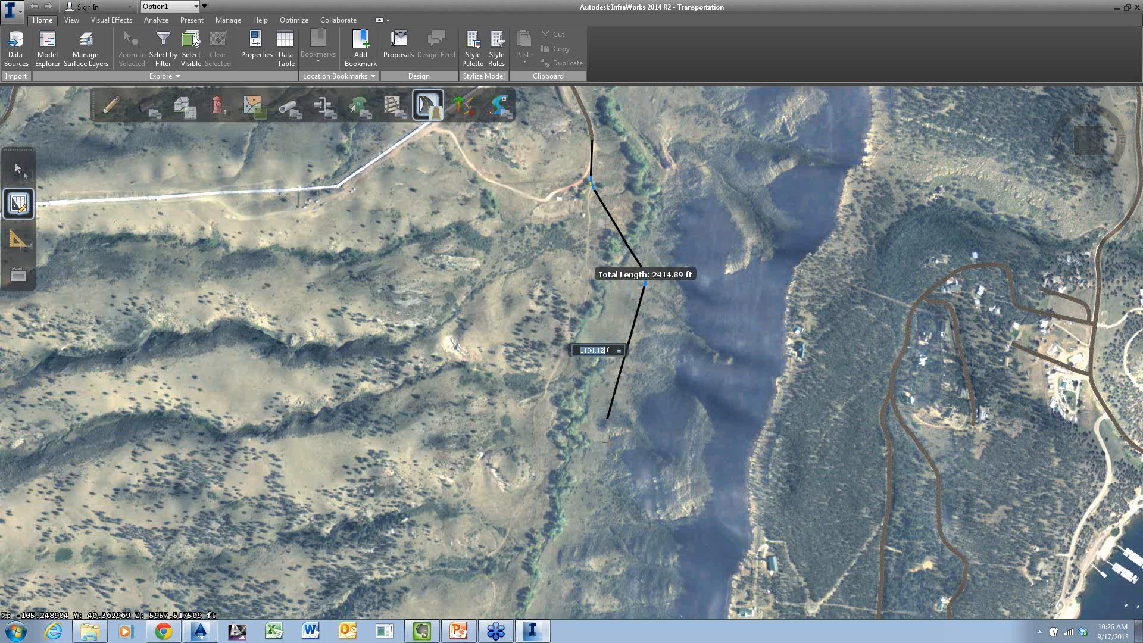
left_click(606, 419)
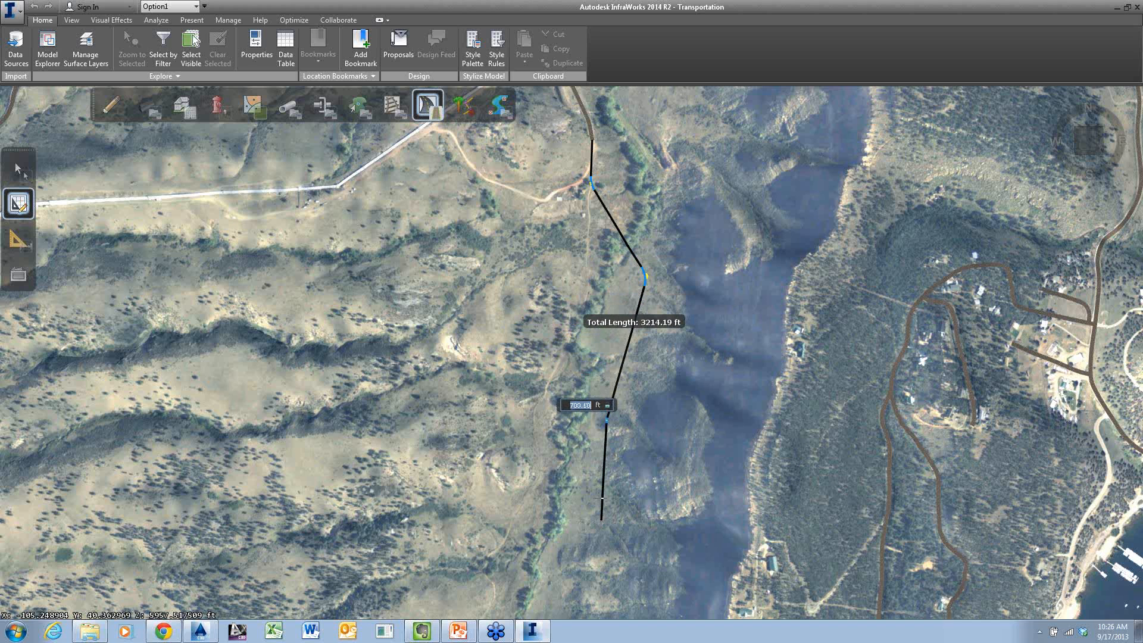
mouse_move(602, 499)
middle_mouse_down()
mouse_move(588, 462)
mouse_move(662, 195)
middle_mouse_up()
scroll(648, 280, "down", 1)
scroll(647, 280, "down", 2)
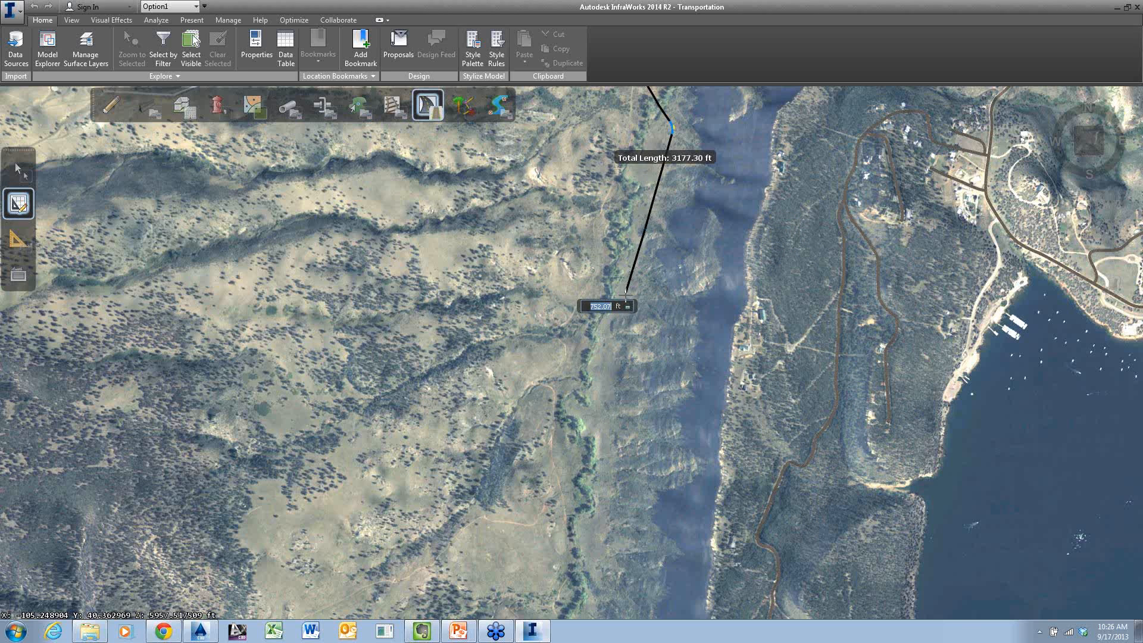
left_click(620, 309)
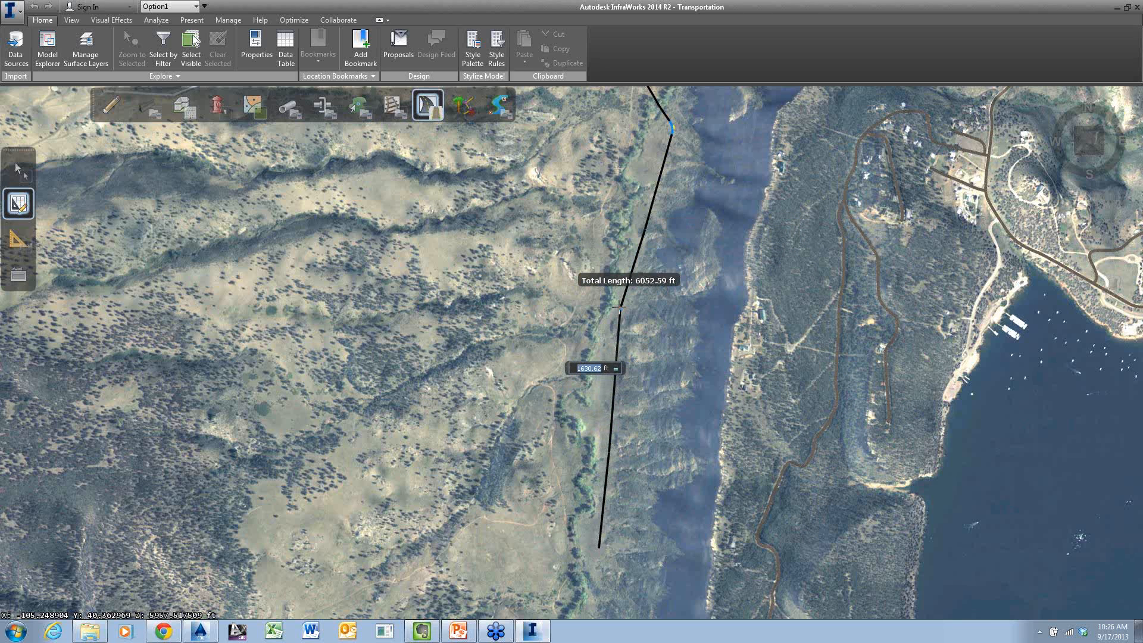
middle_click_drag(604, 476, 617, 305)
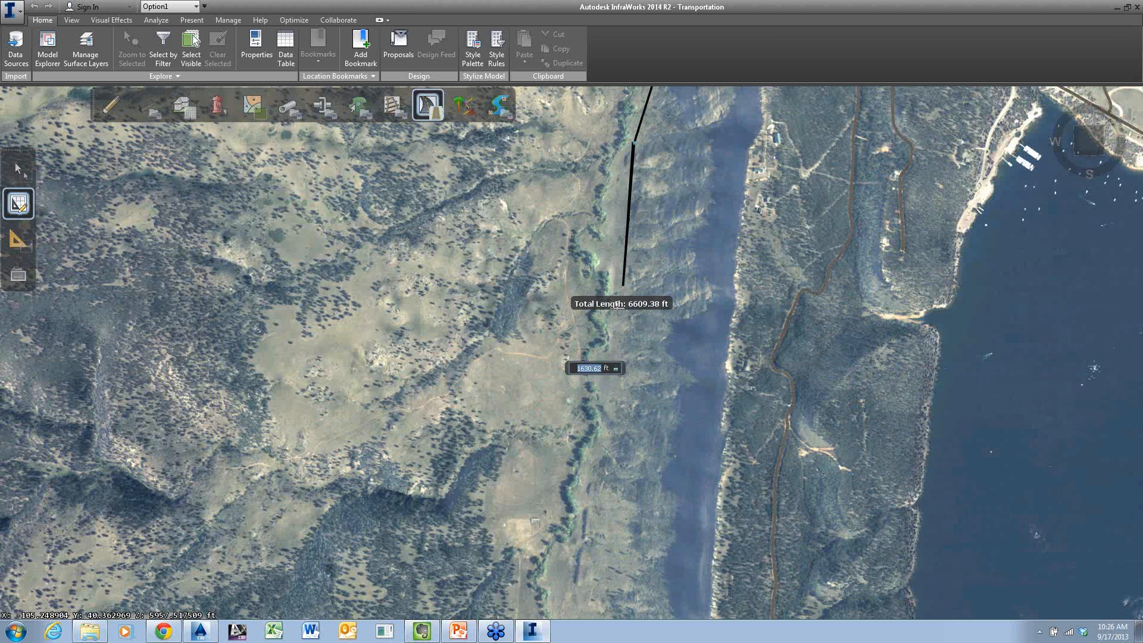
double_click(605, 440)
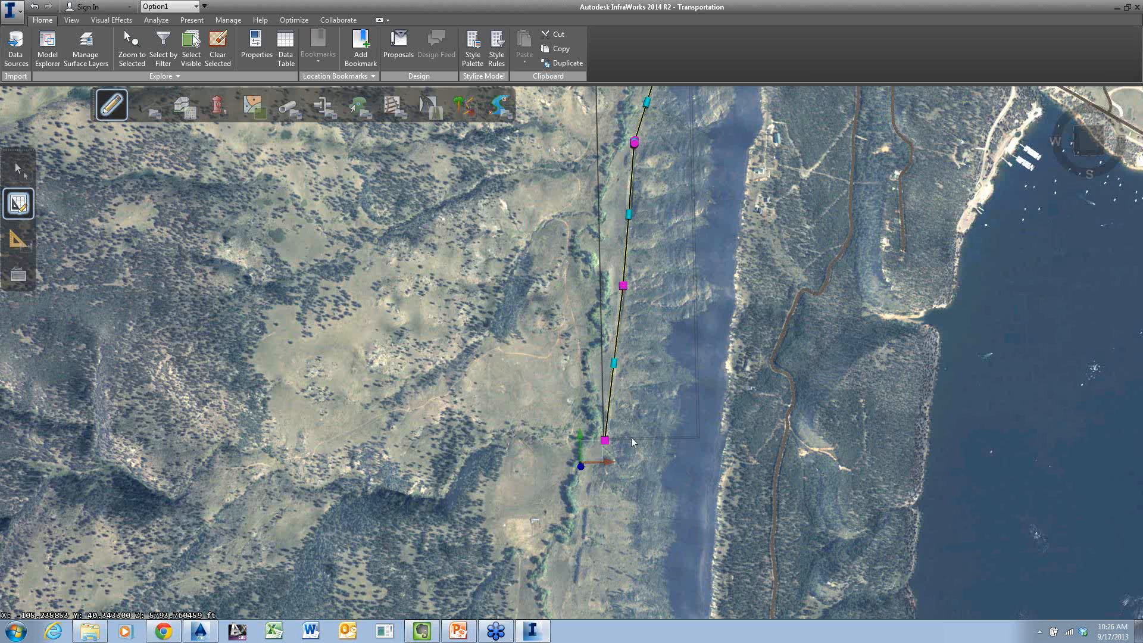
Deselect the new road and examine its course, cuts and embankments along the valley at an angle and close up
key("Escape")
scroll(613, 367, "up", 3)
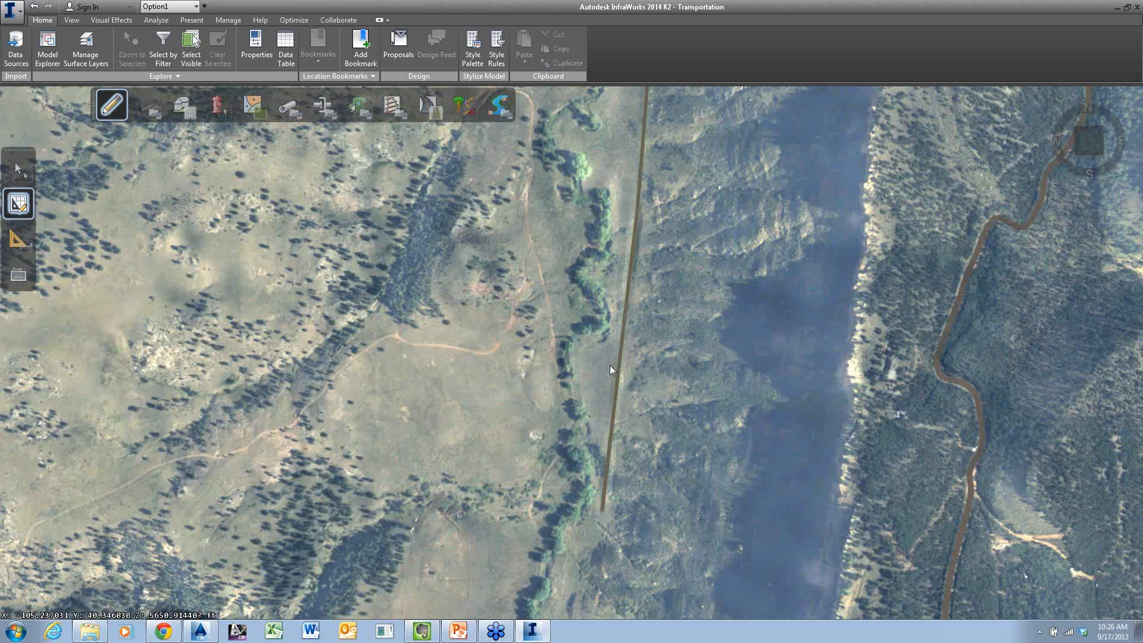
mouse_move(613, 370)
middle_mouse_down()
mouse_move(617, 327)
mouse_move(523, 166)
mouse_move(533, 166)
middle_mouse_up()
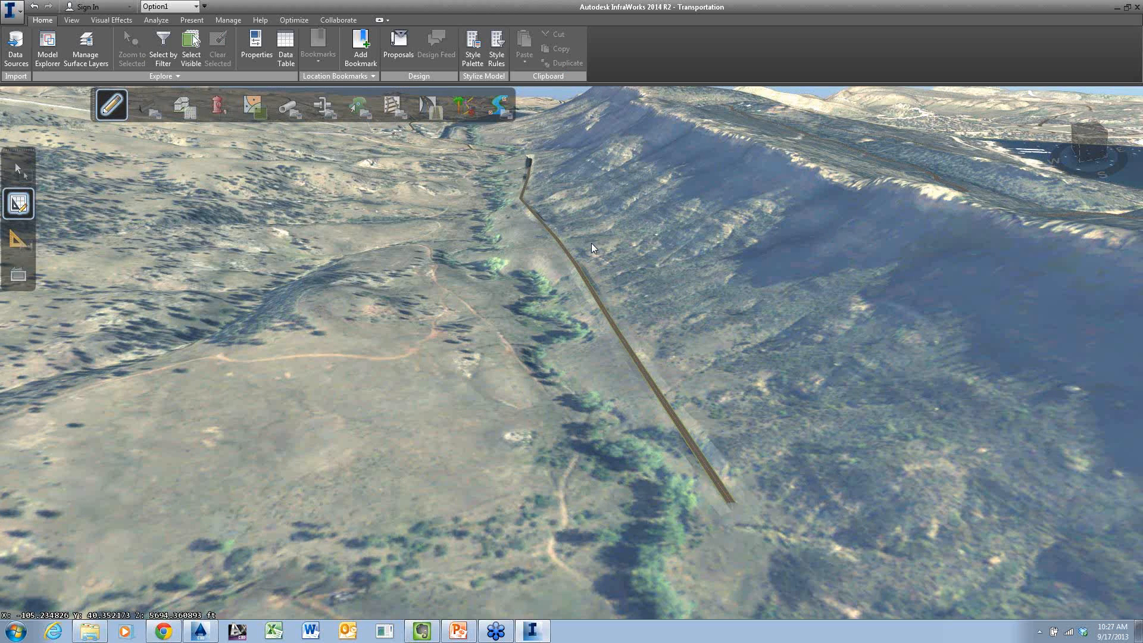
middle_click_drag(591, 243, 595, 374)
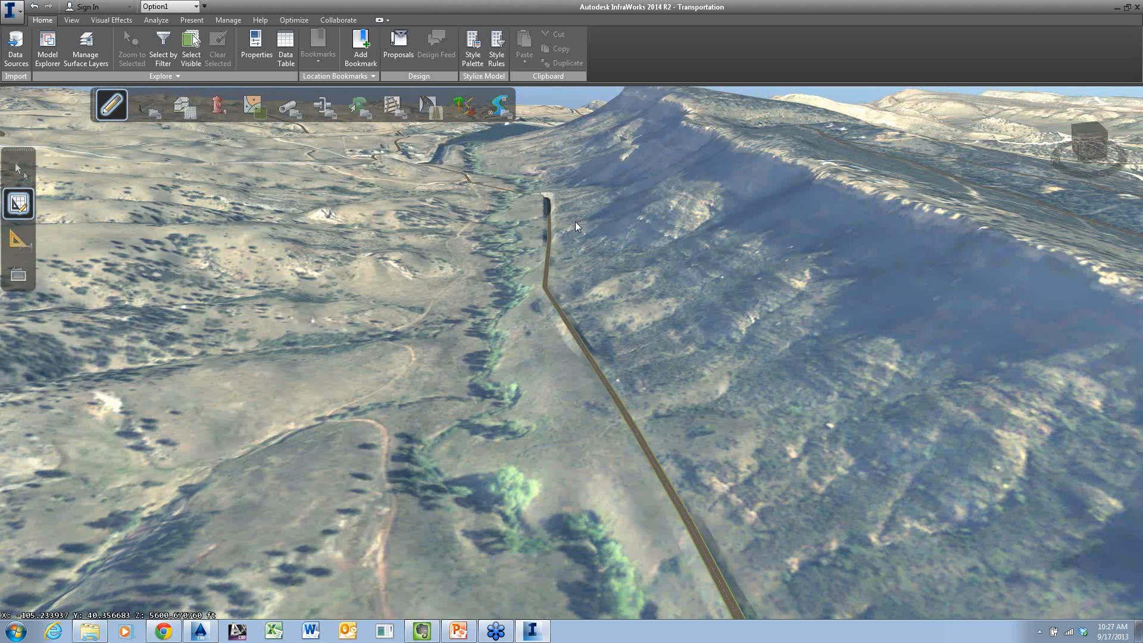
middle_click_drag(575, 222, 575, 369)
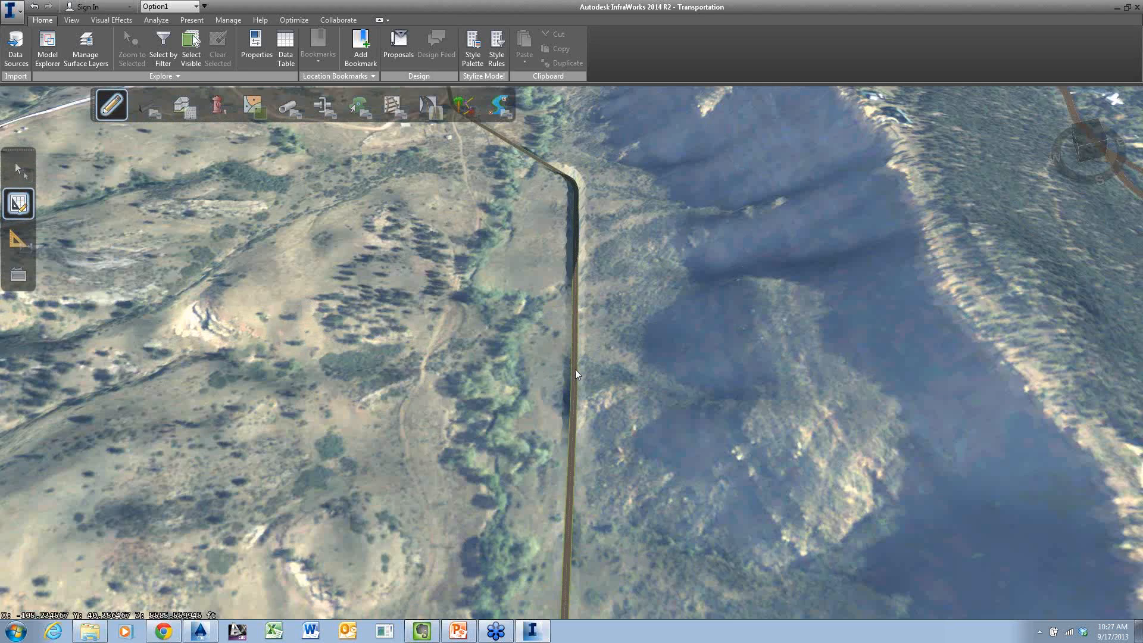
scroll(597, 273, "up", 5)
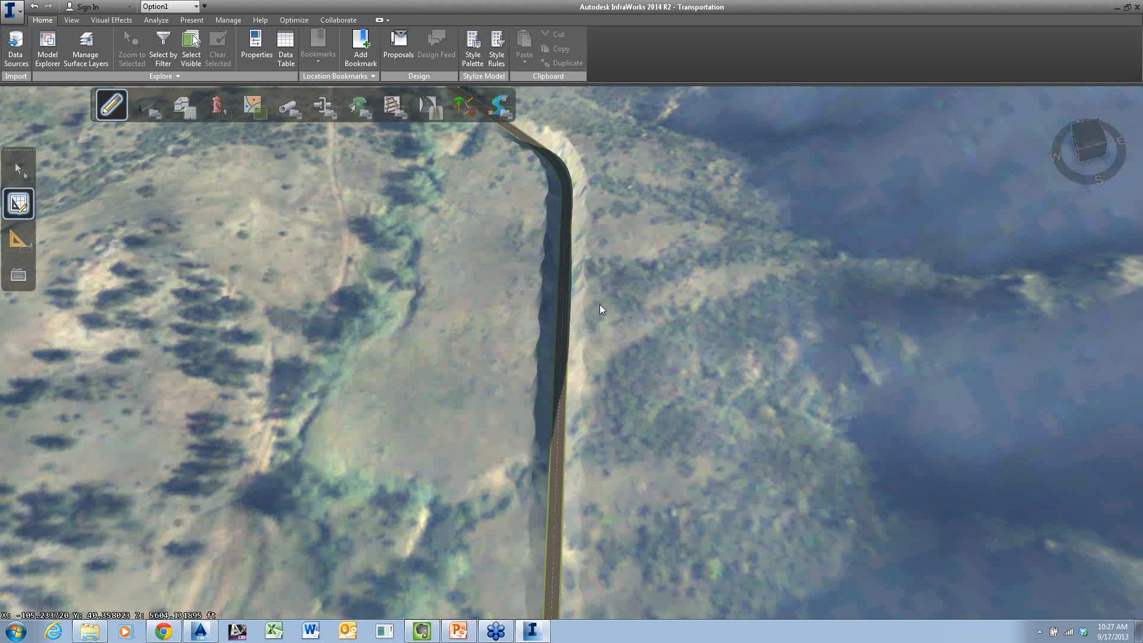
middle_click_drag(599, 305, 600, 215)
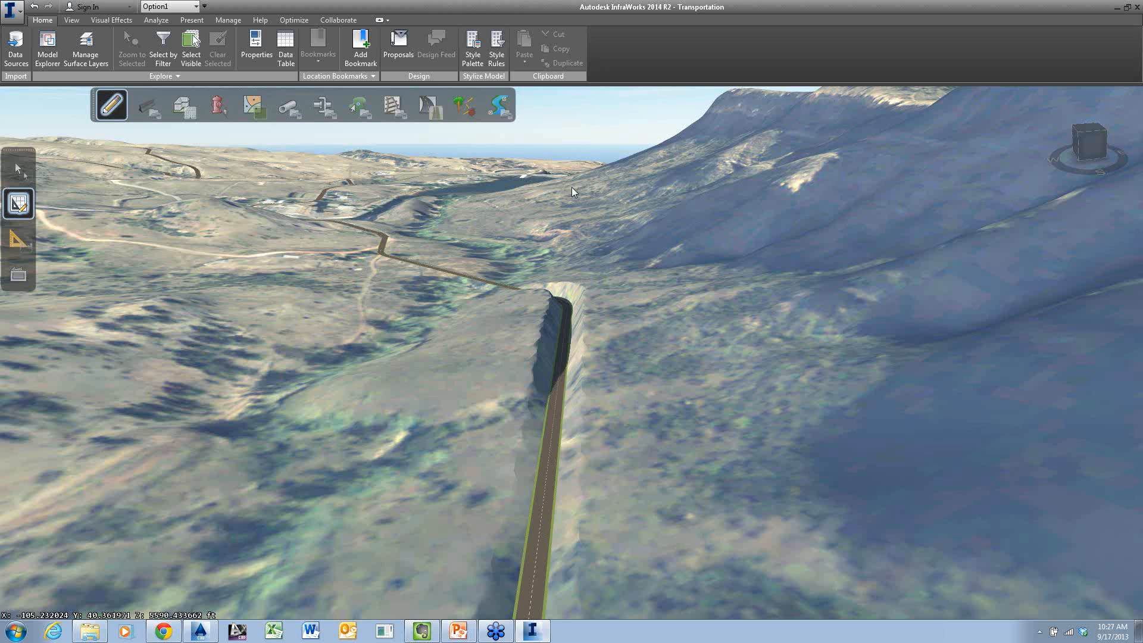
Start a design road with sidewalks on the valley road near its southern end and lead it about 670 ft west across the creek
middle_click_drag(570, 188, 594, 287)
scroll(583, 439, "up", 5)
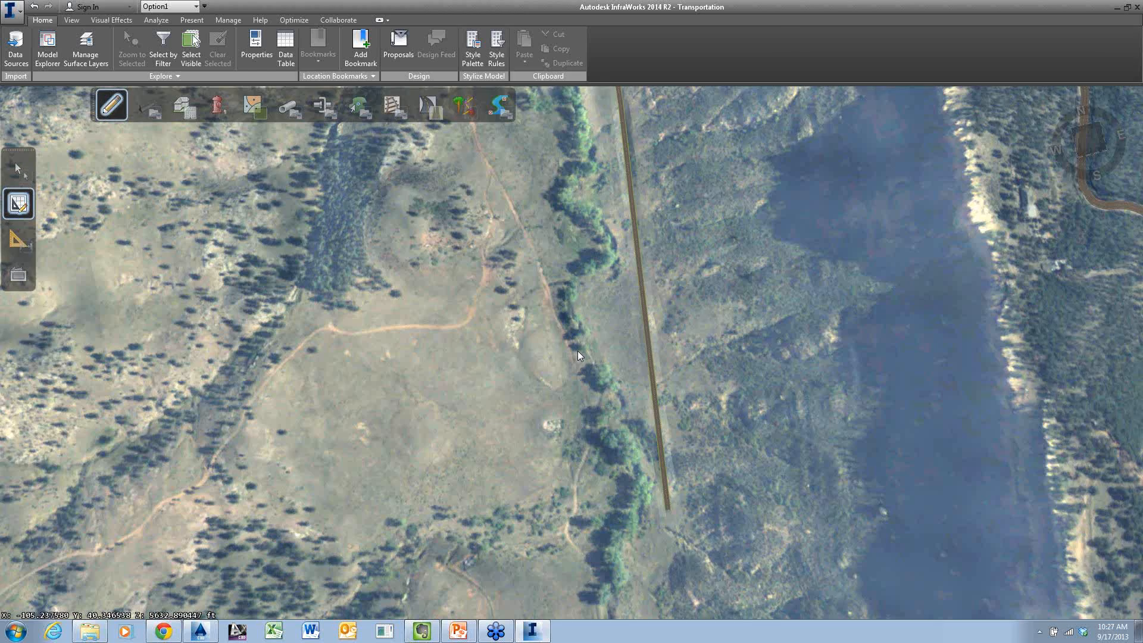
middle_click_drag(577, 351, 656, 276)
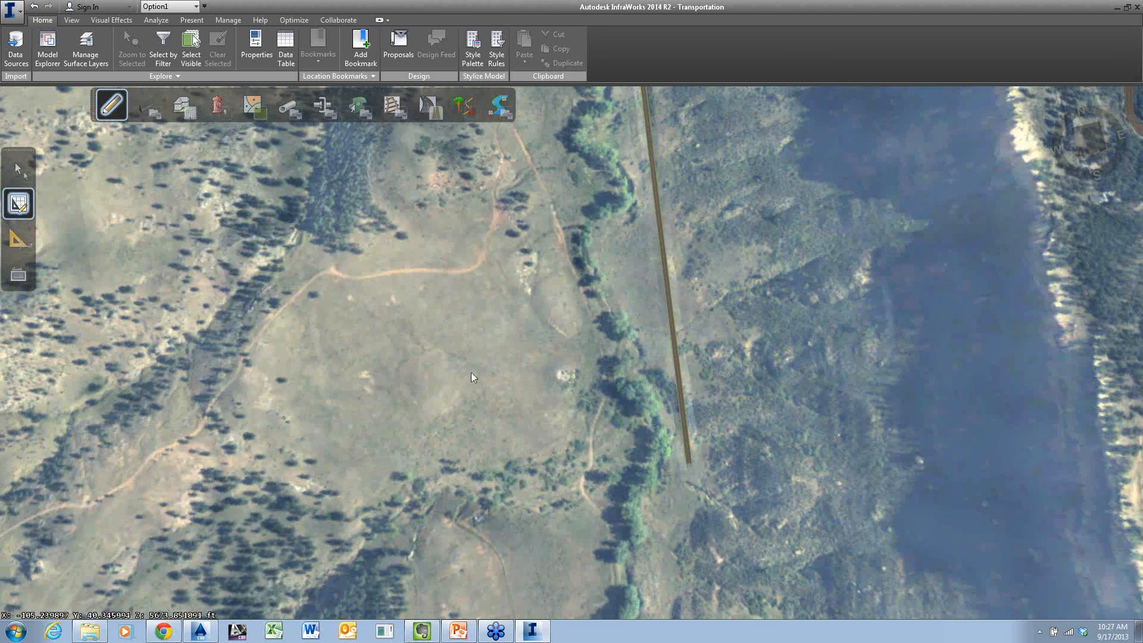
left_click(441, 111)
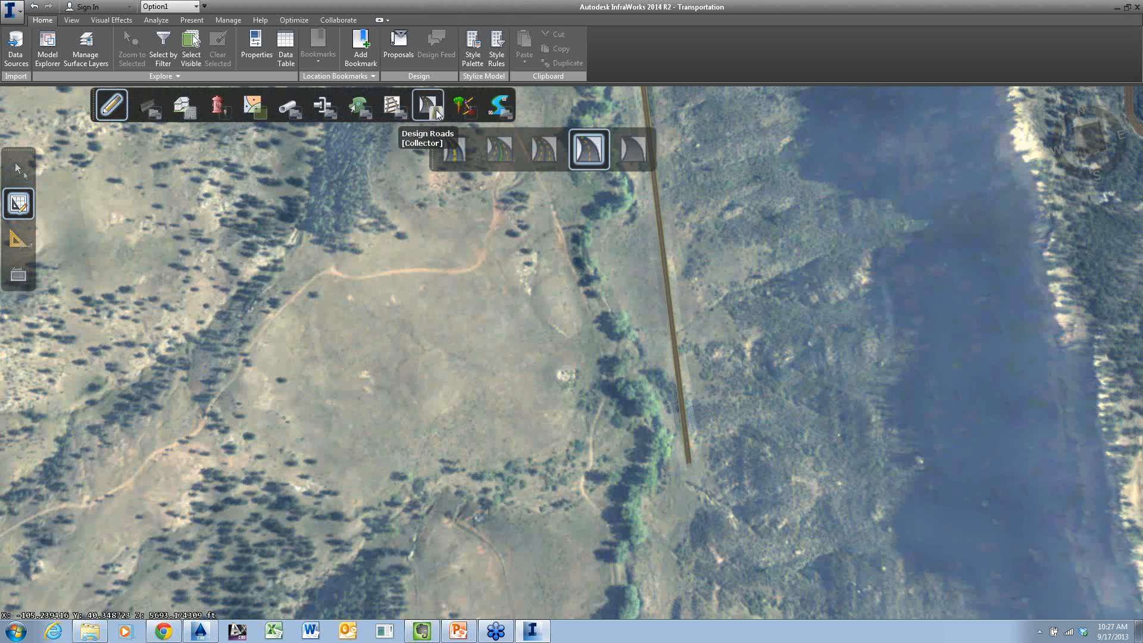
left_click(622, 149)
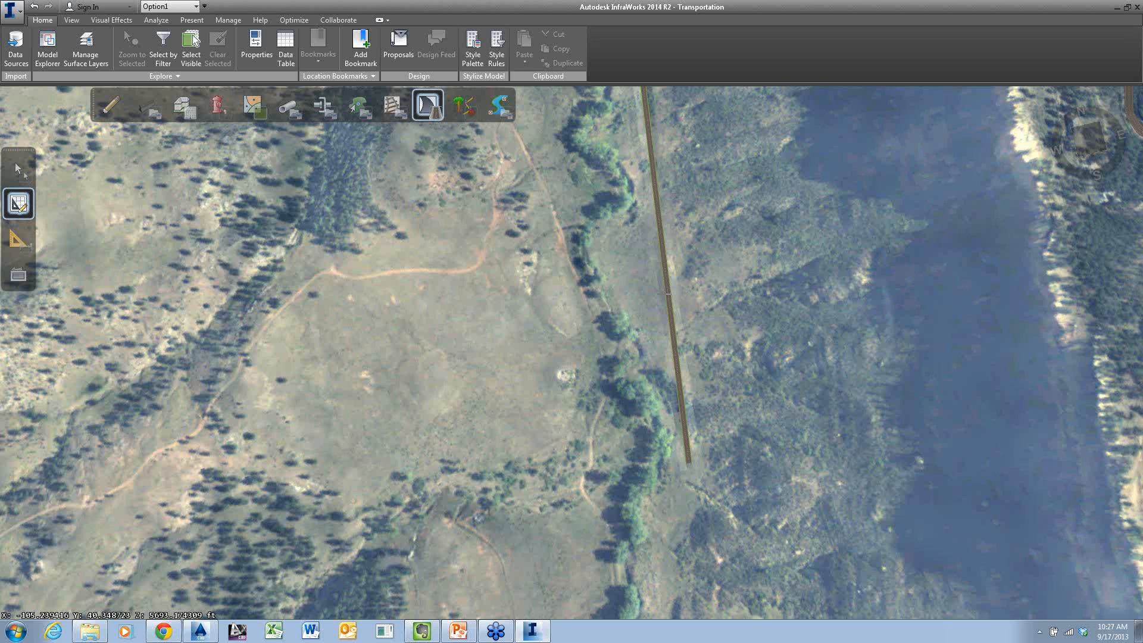
left_click(666, 294)
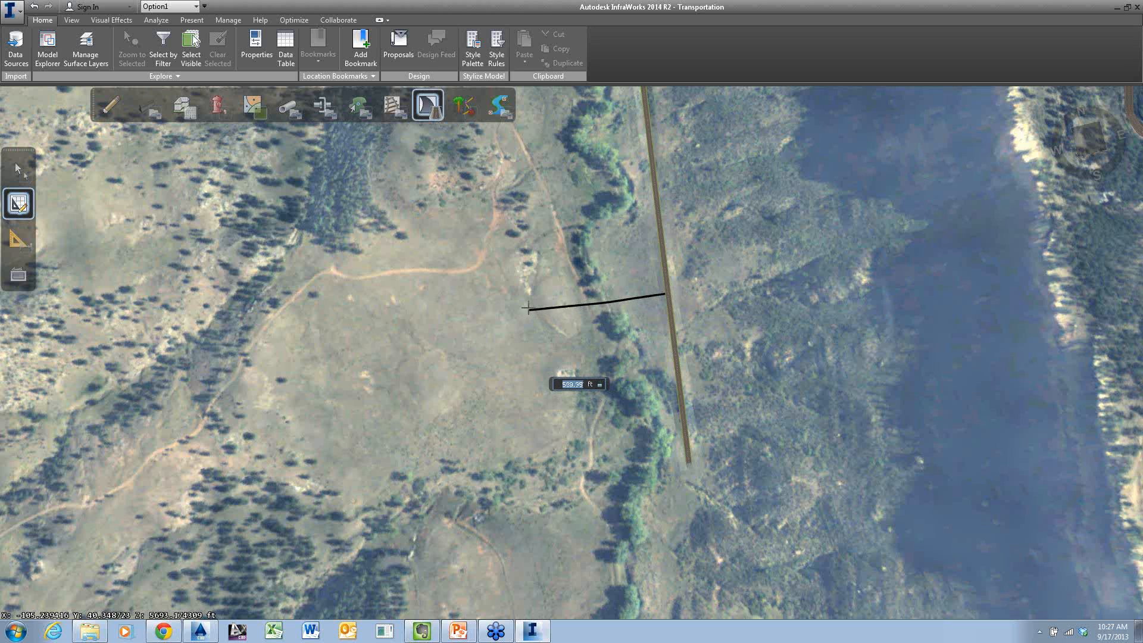
left_click(494, 303)
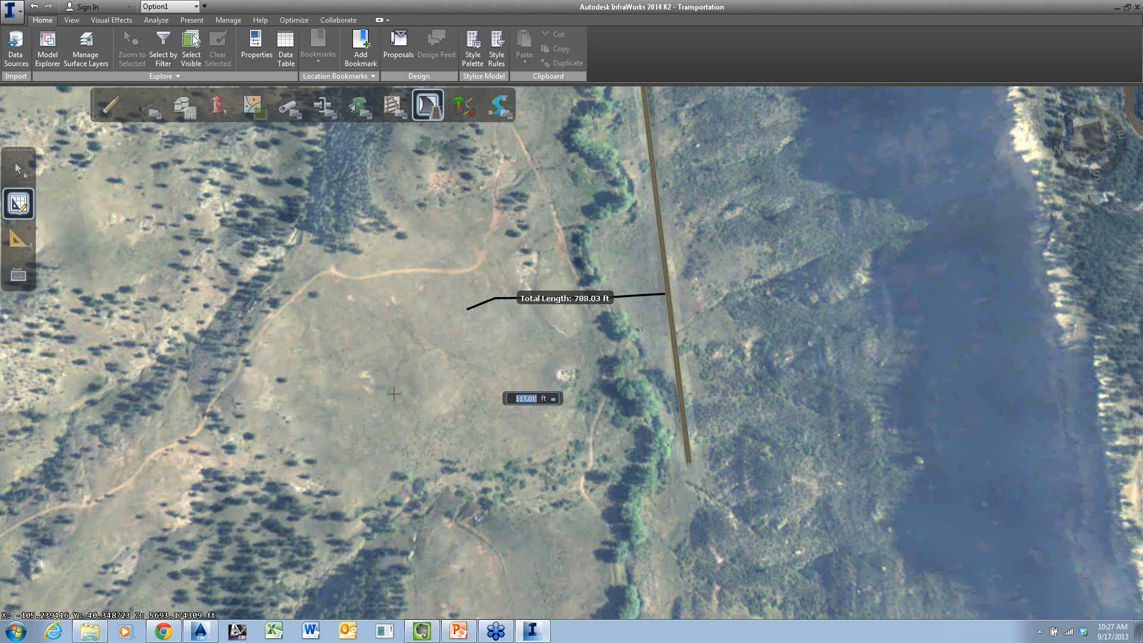
Switch the side road's bend from Spiral Curve Spiral to Curve, end it to the southwest at about 1,350 ft total length, and deselect it
right_click(390, 388)
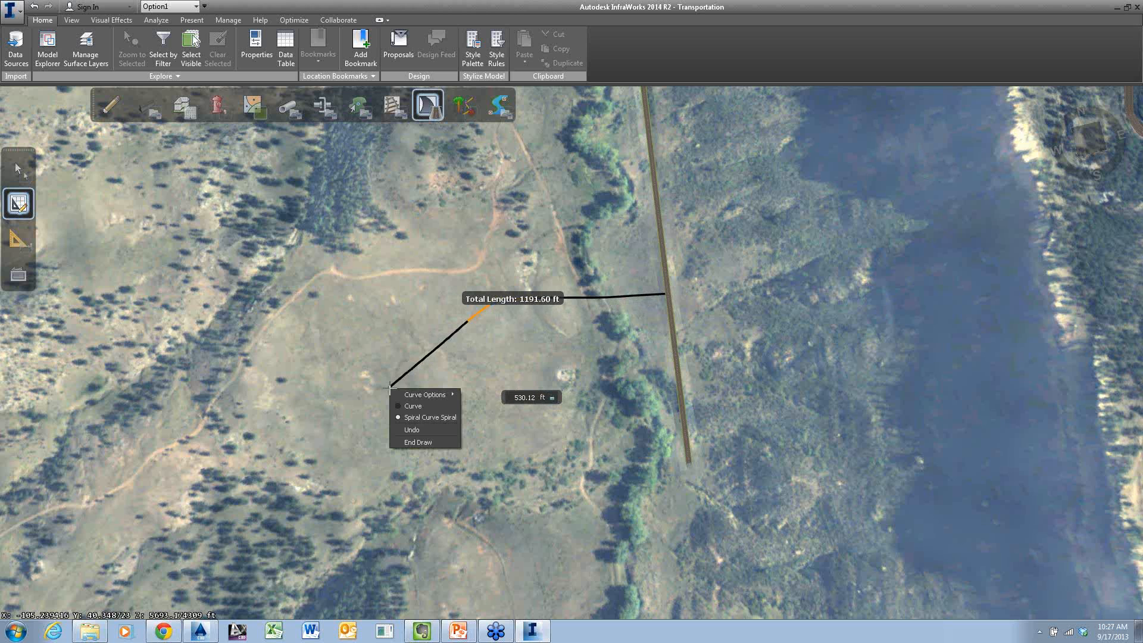
left_click(430, 417)
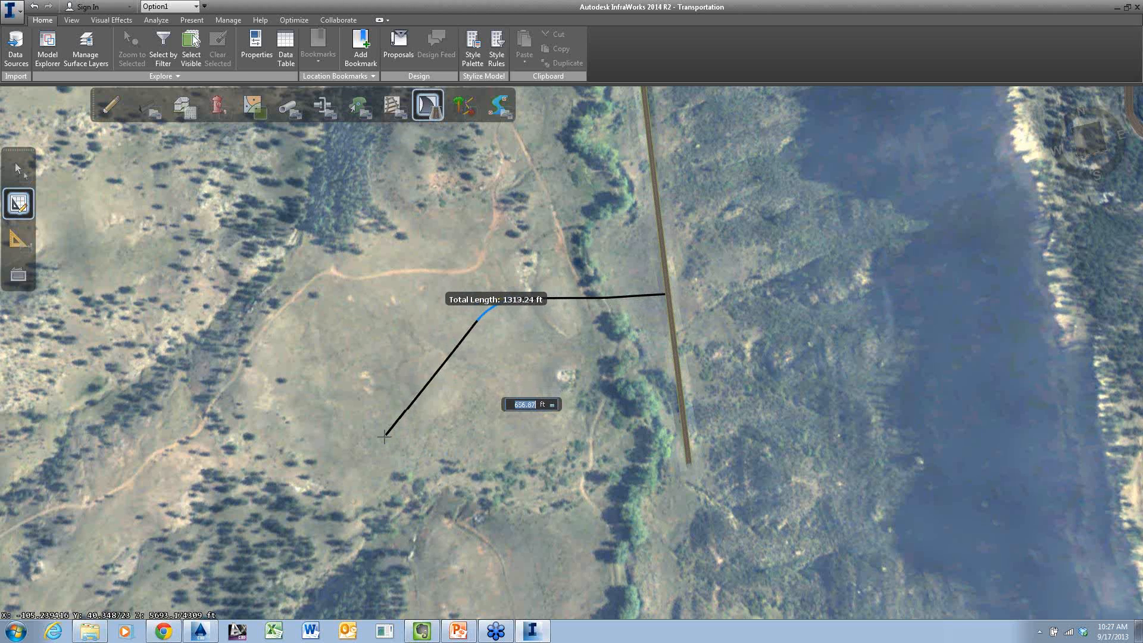
double_click(376, 444)
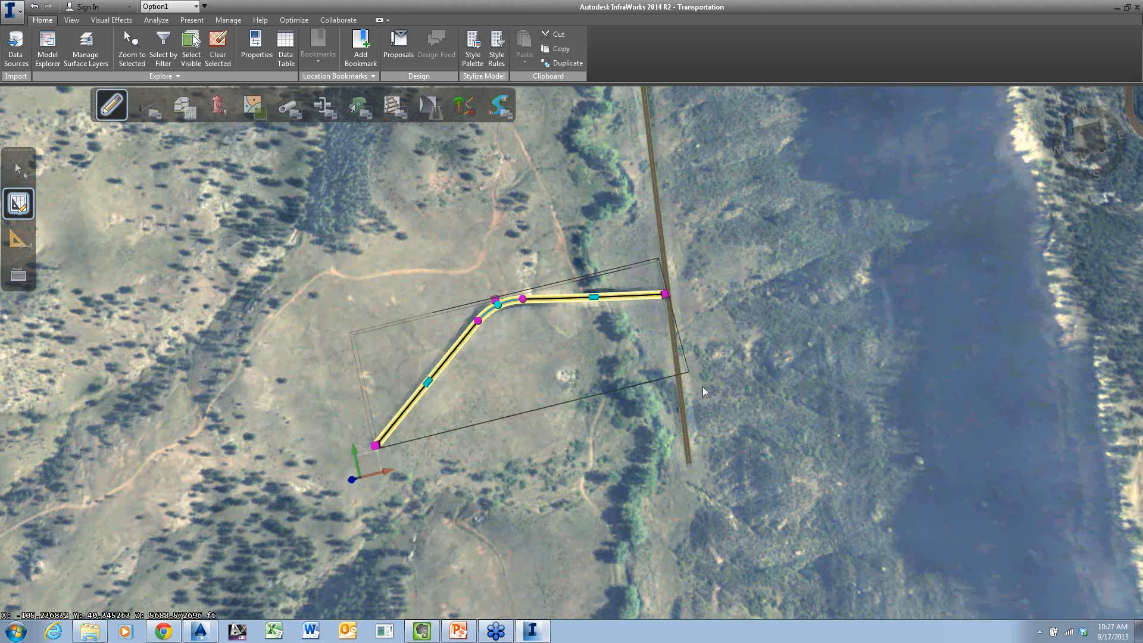
left_click(716, 376)
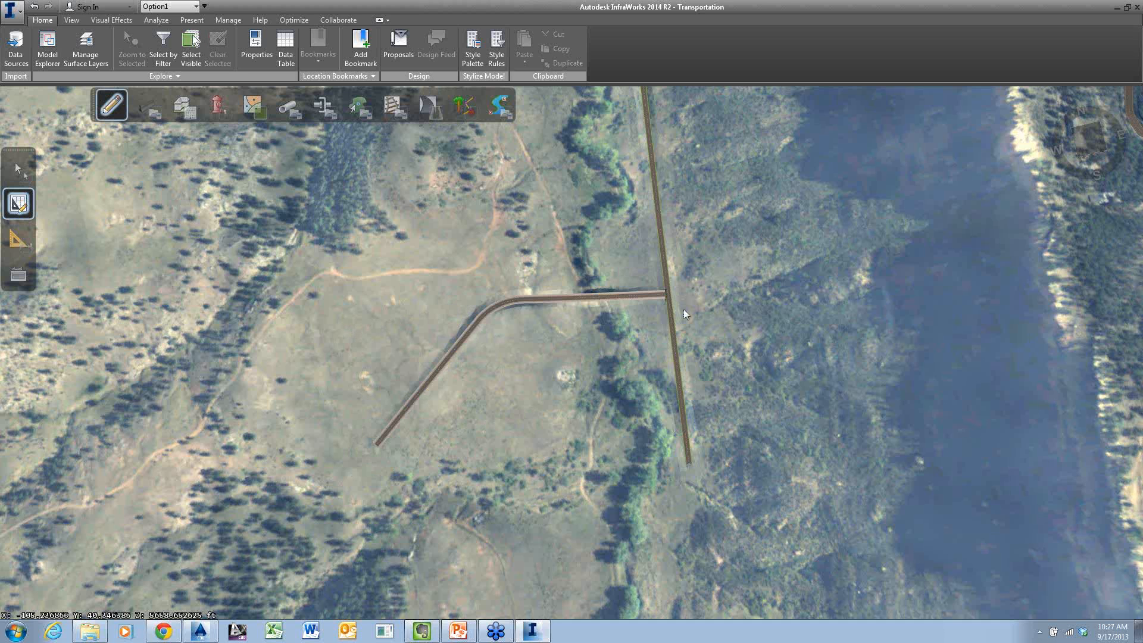
Select the T-intersection where the side road meets the valley road and make WB-40 its current design vehicle
scroll(683, 309, "up", 1)
scroll(684, 309, "up", 2)
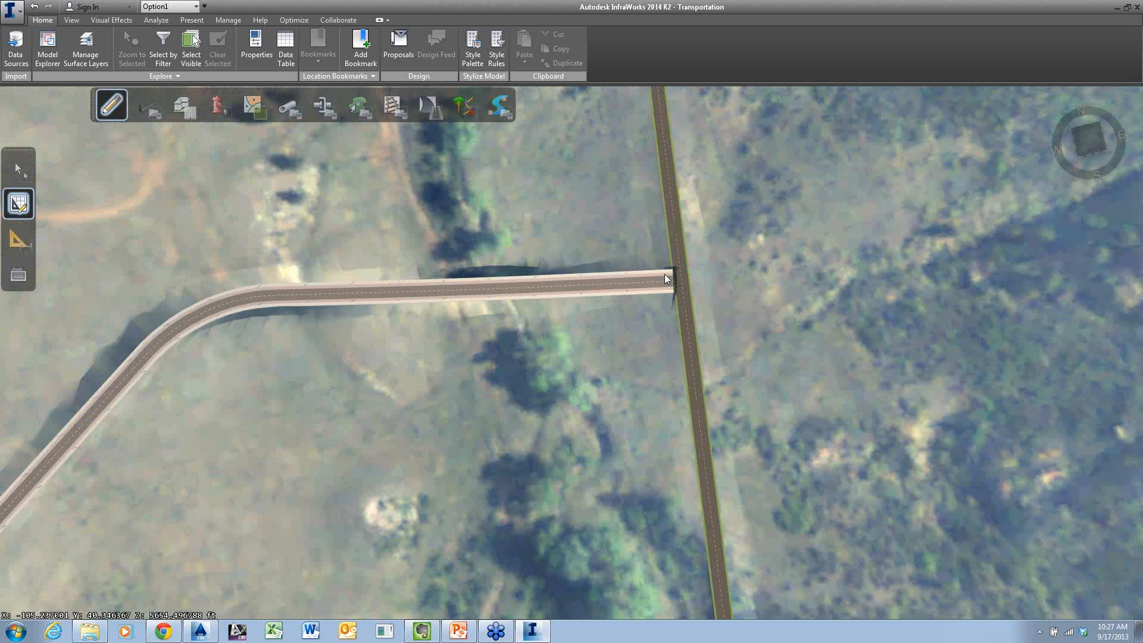
left_click(673, 277)
left_click_drag(679, 281, 683, 281)
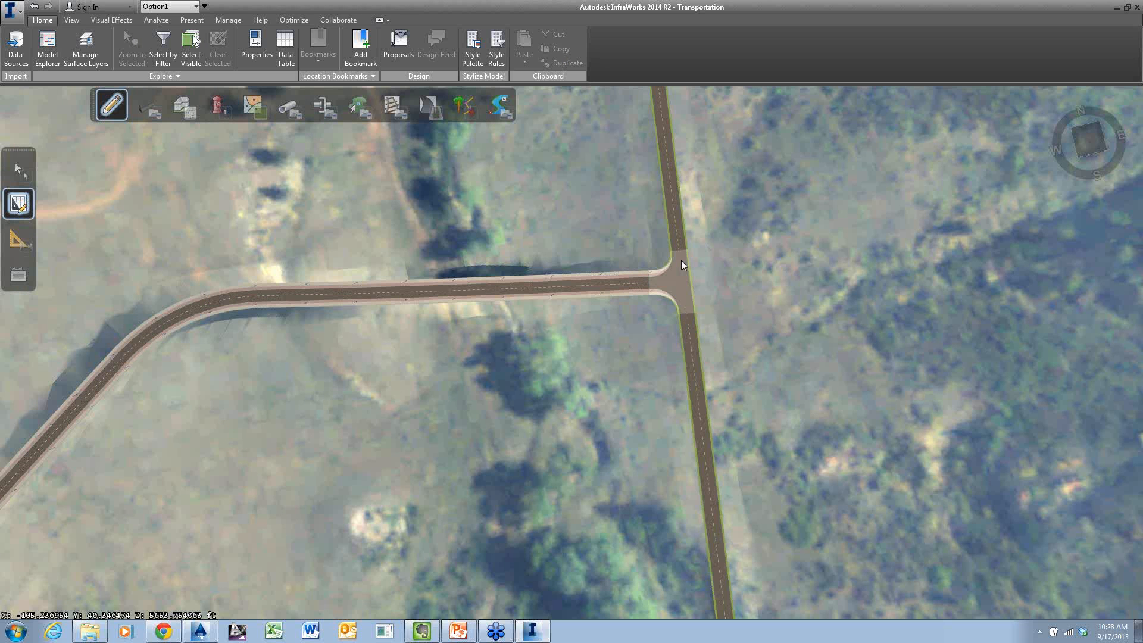
scroll(681, 260, "up", 2)
scroll(681, 261, "up", 1)
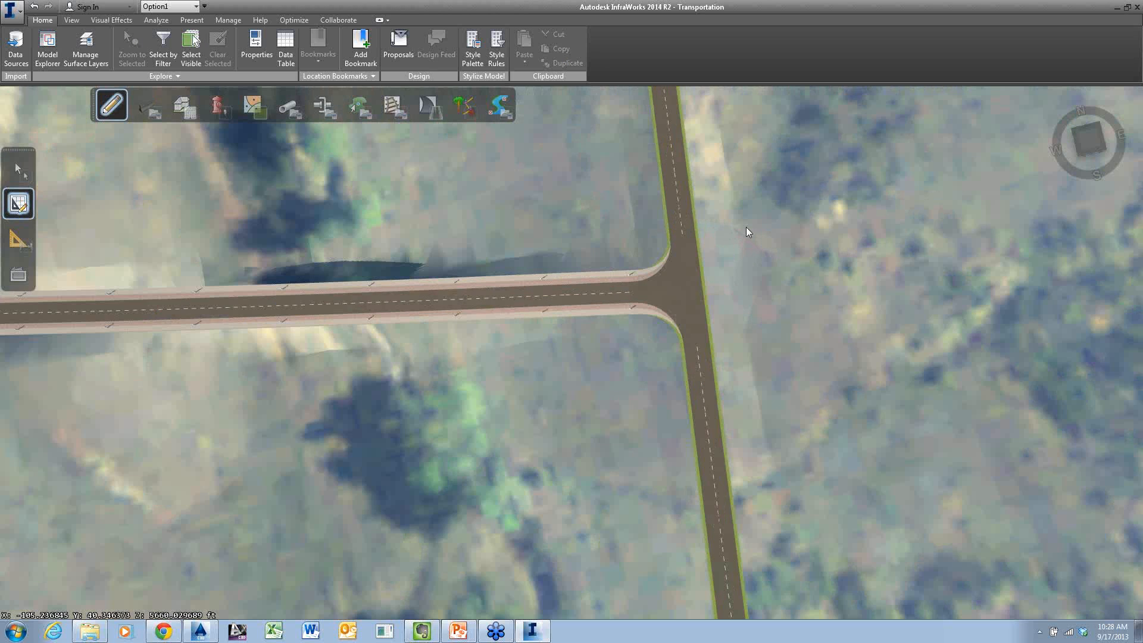
scroll(688, 274, "up", 1)
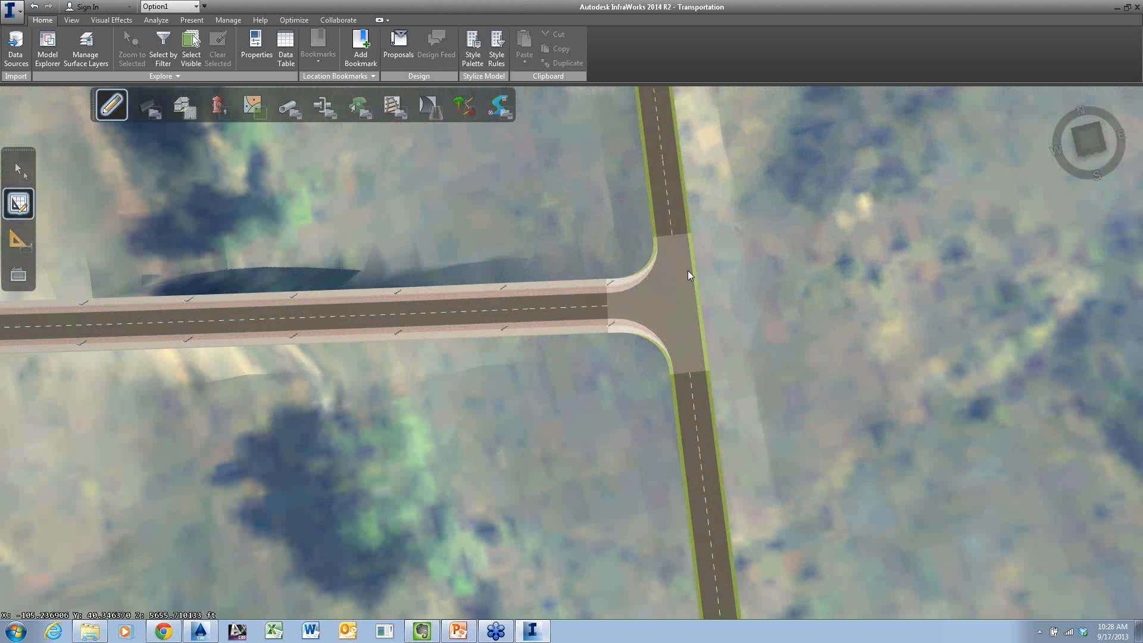
left_click(688, 271)
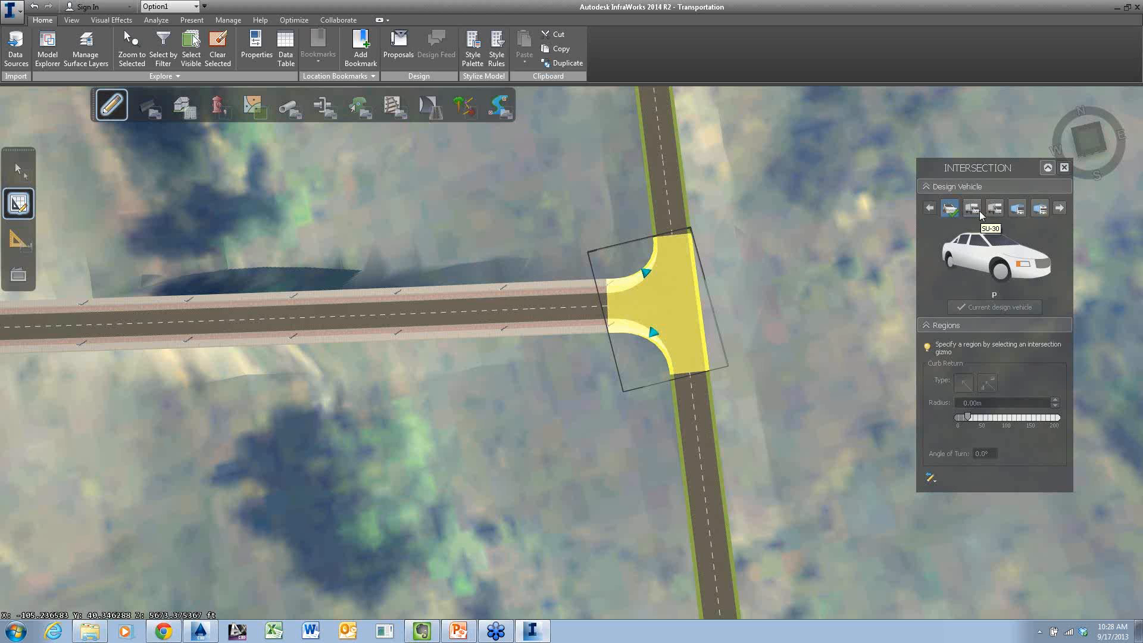
left_click(1019, 208)
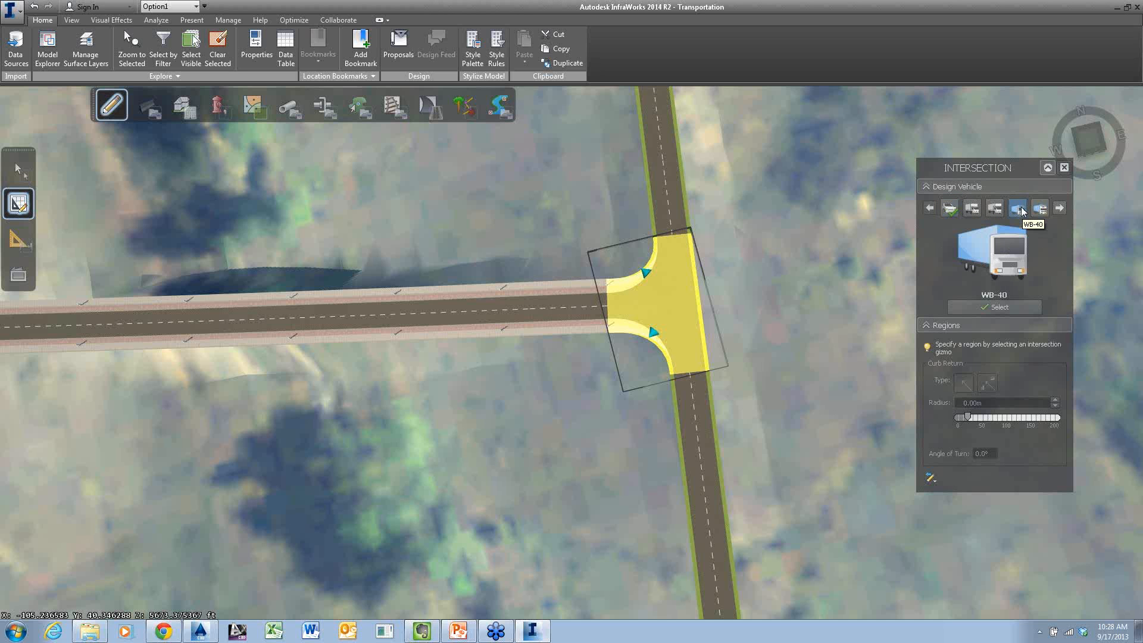
left_click(1016, 306)
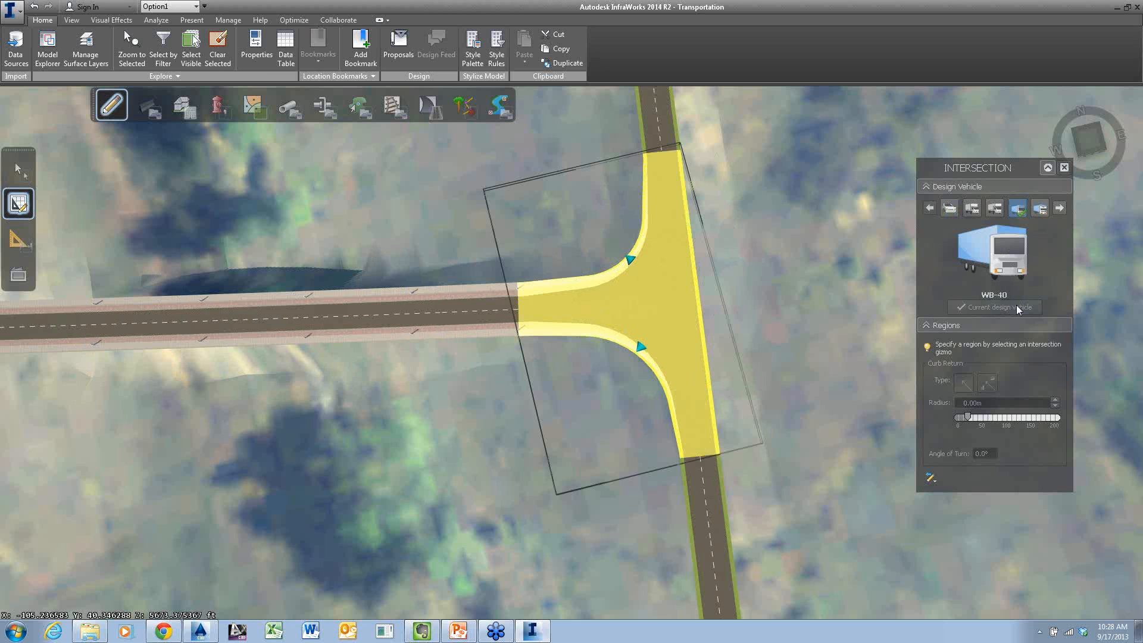
Change the intersection's northern and southern curb returns from the tapered type to the simple curve type
left_click(631, 262)
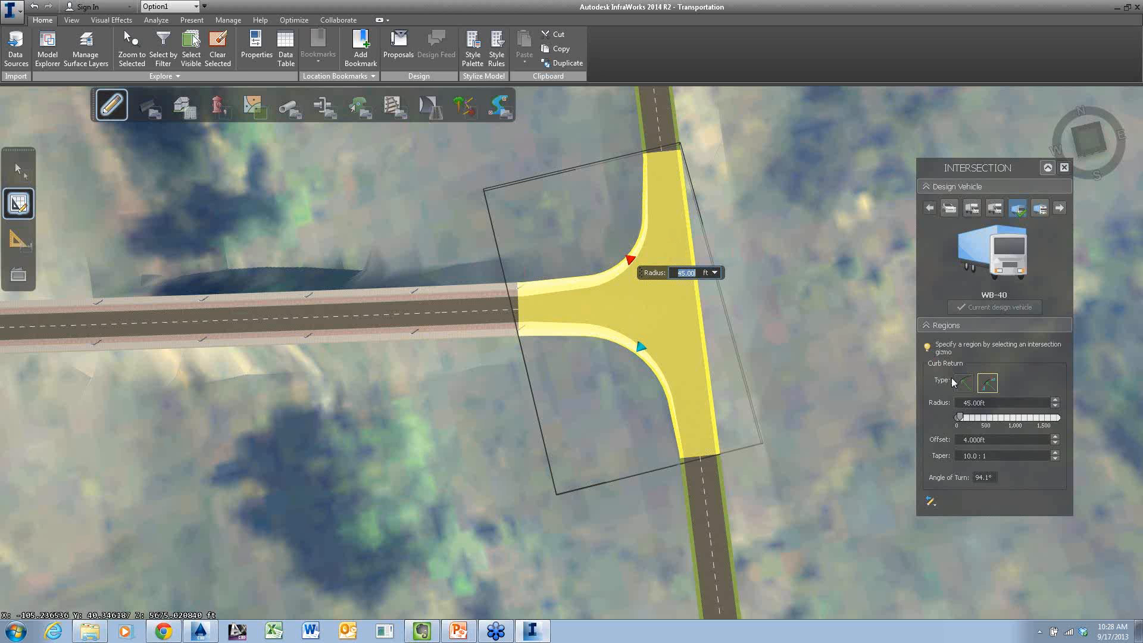
left_click(965, 385)
left_click(641, 347)
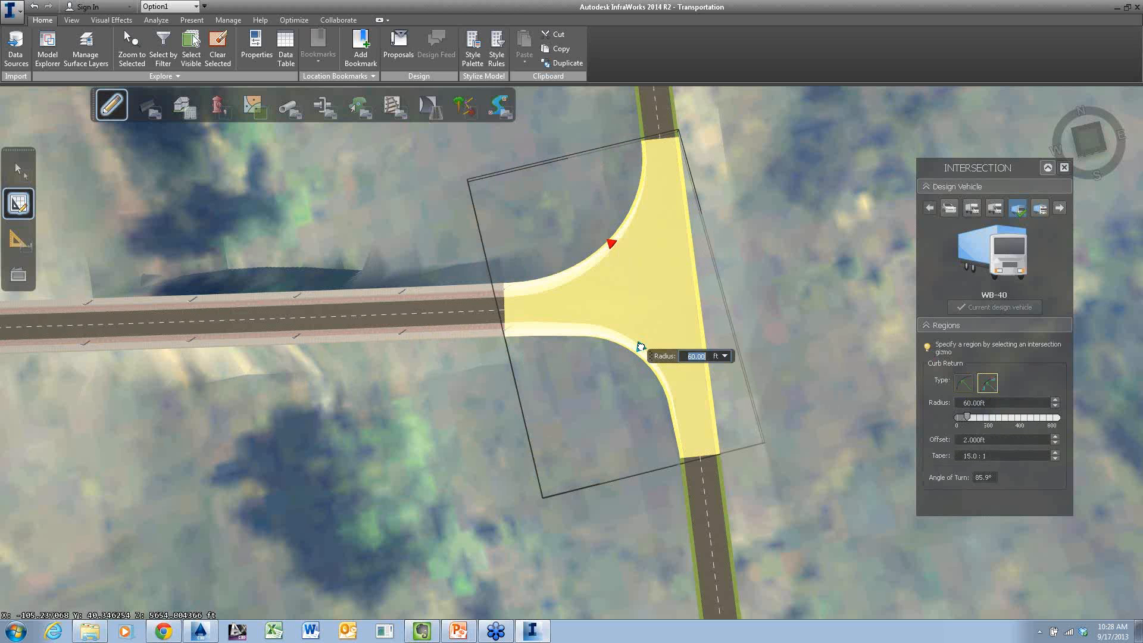
left_click(970, 387)
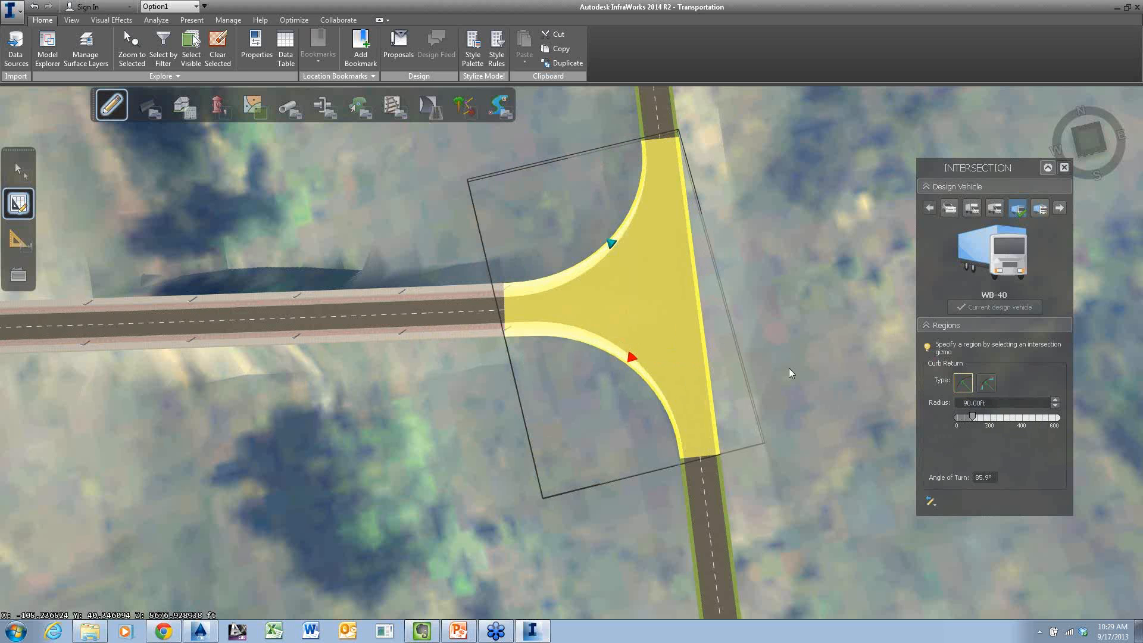
Tighten both curb returns, set the radius of each to 50 ft, and deselect the intersection
left_click(632, 357)
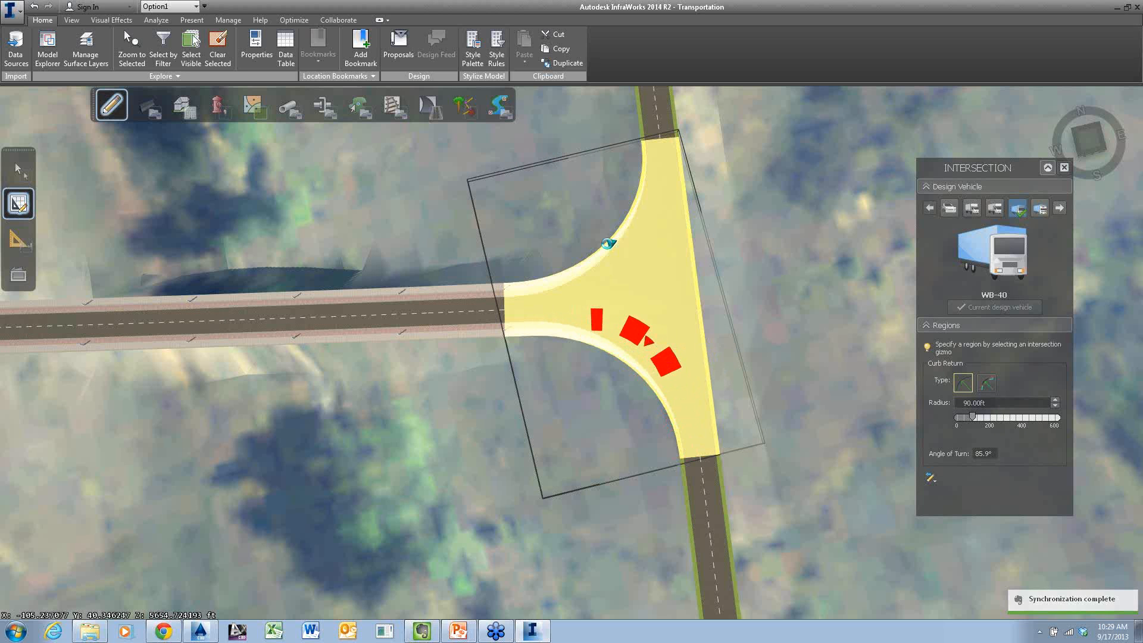
left_click(612, 246)
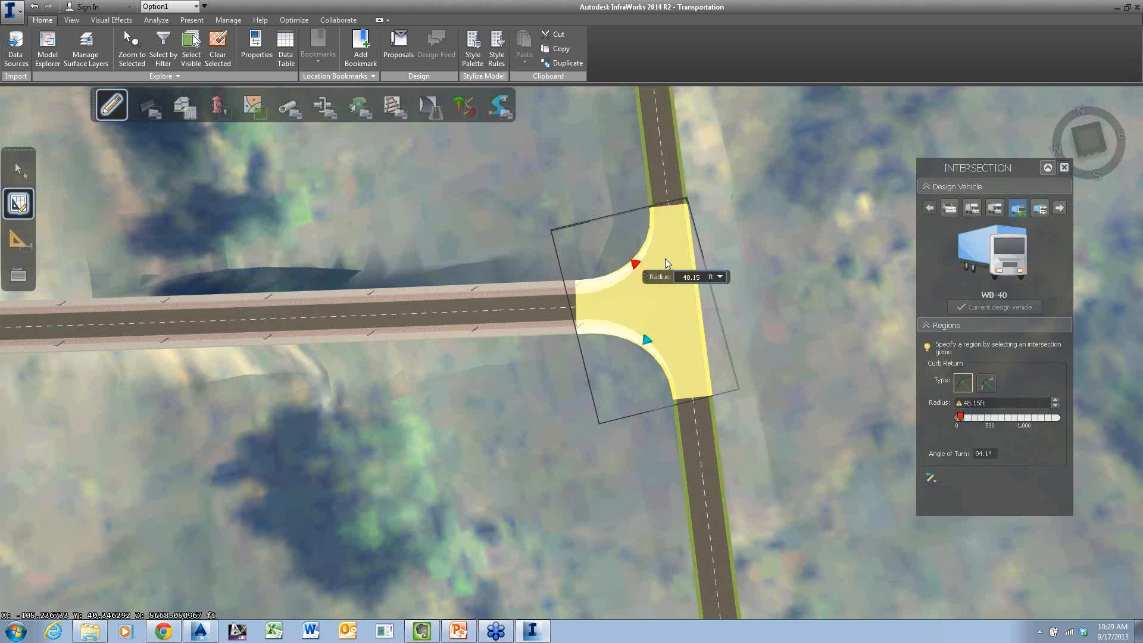
double_click(696, 277)
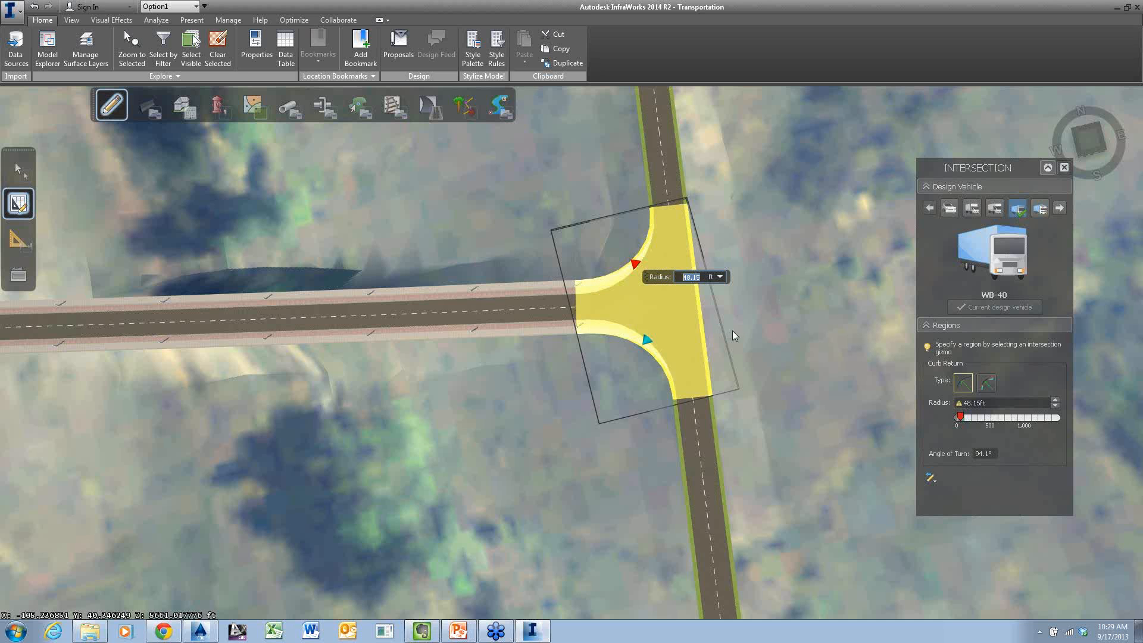
type("50")
left_click(647, 340)
type("50")
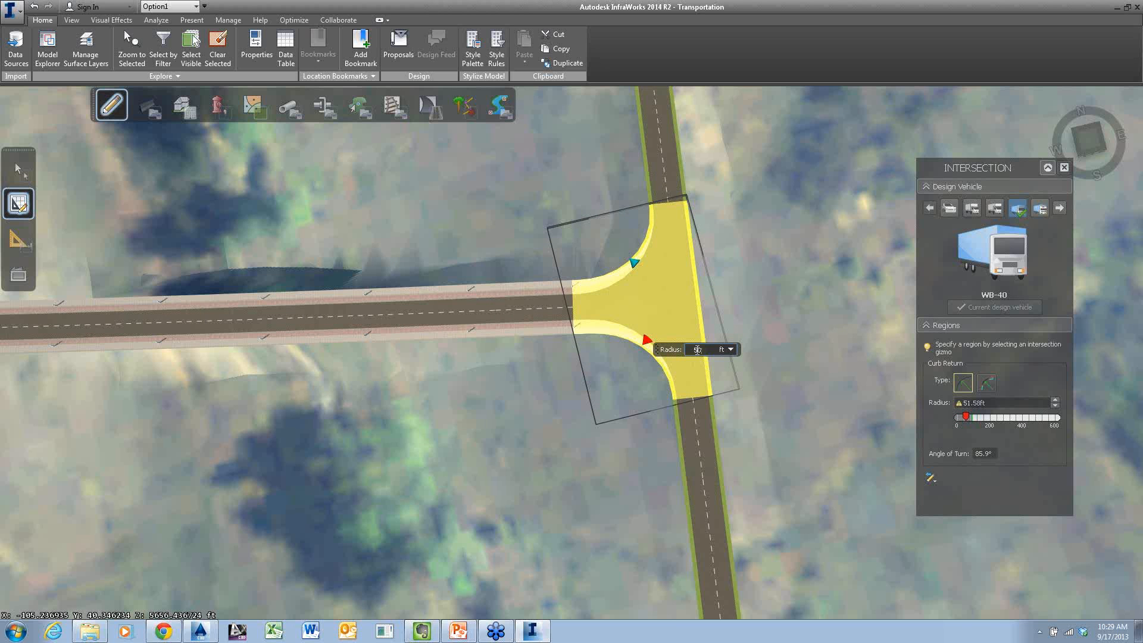
key("Return")
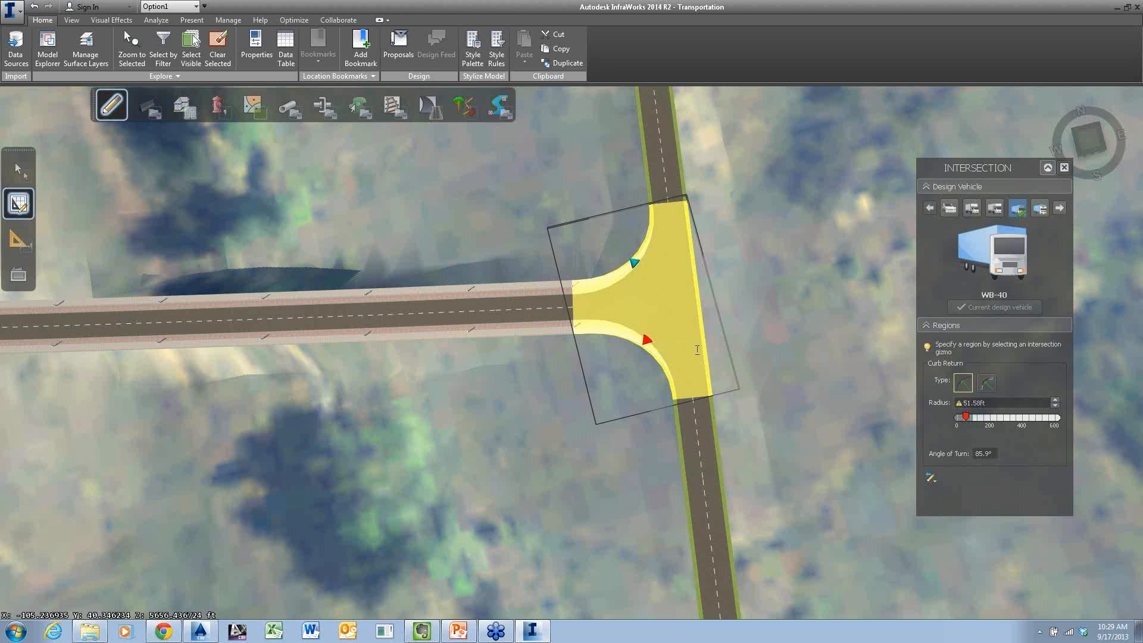
key("Escape")
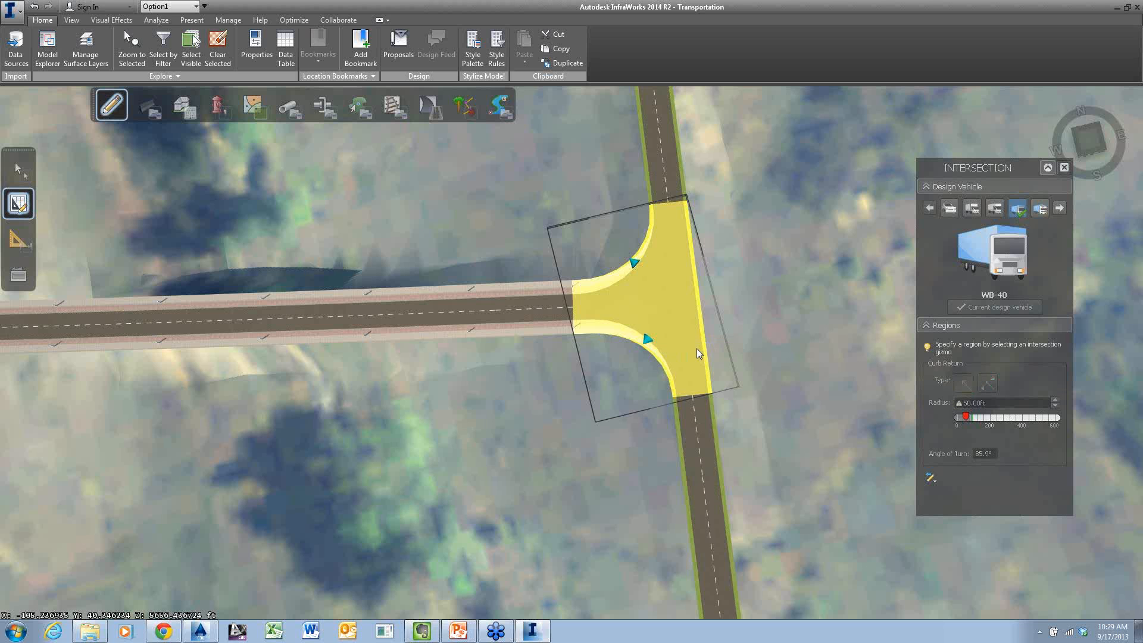
left_click(736, 345)
Select the side road and open its Profile View
scroll(755, 334, "down", 1)
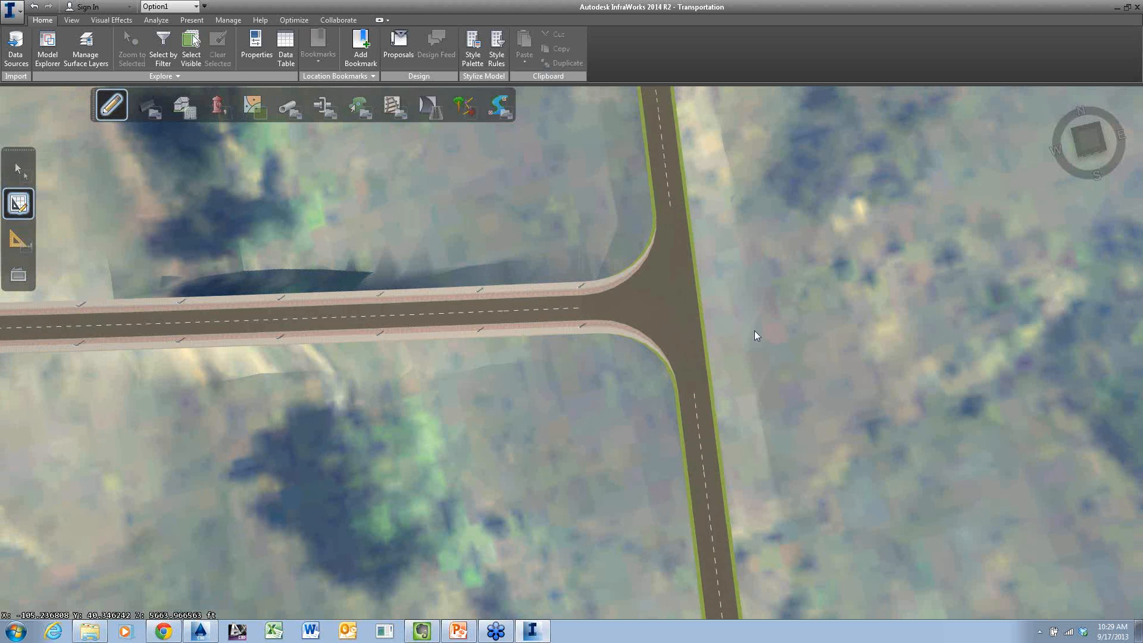
scroll(757, 337, "down", 1)
scroll(758, 335, "down", 4)
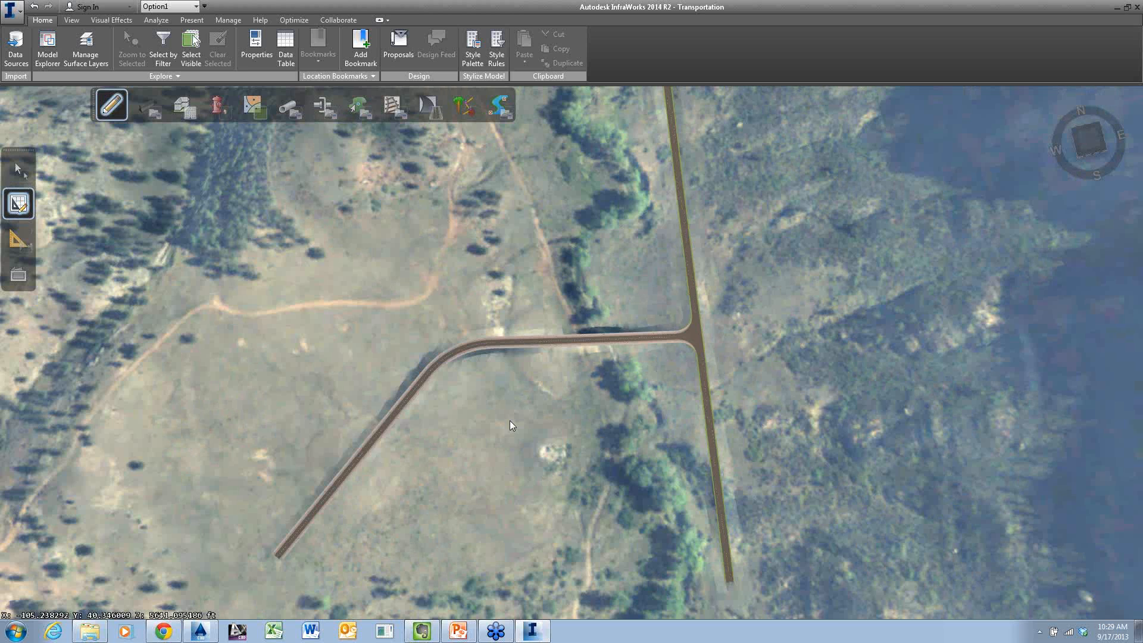
middle_click_drag(510, 420, 563, 322)
scroll(563, 322, "up", 2)
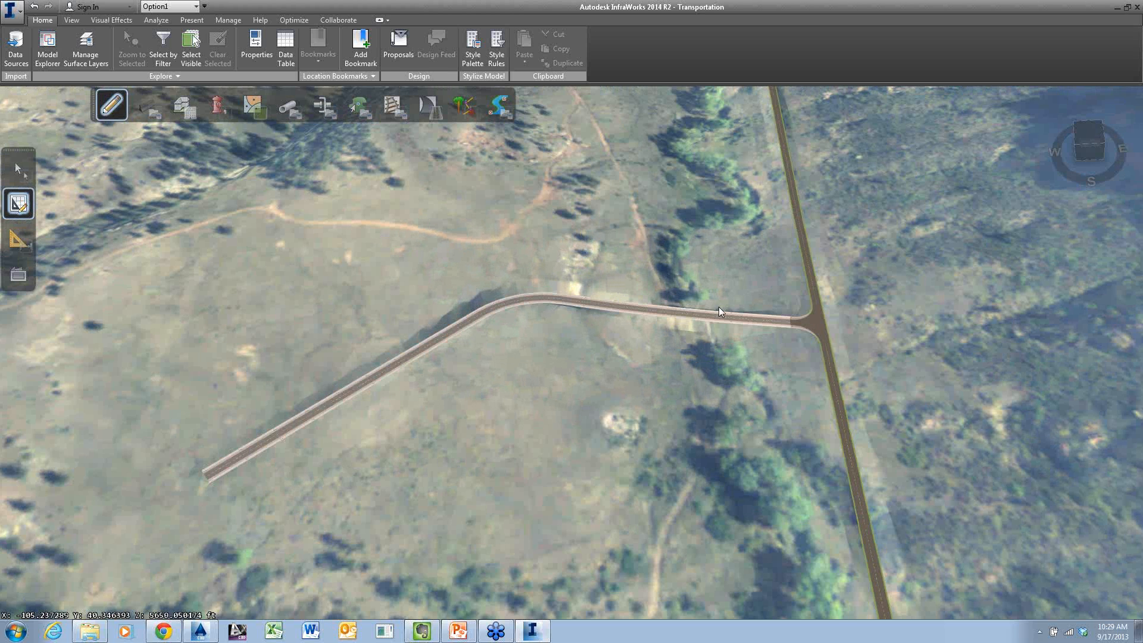
left_click(509, 308)
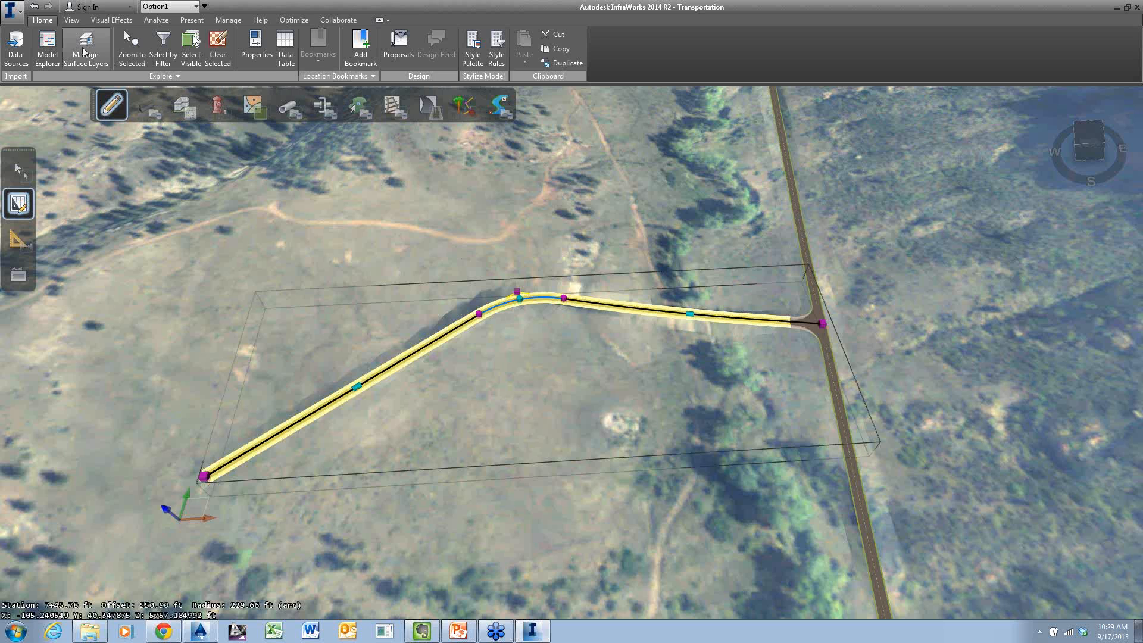
left_click(72, 20)
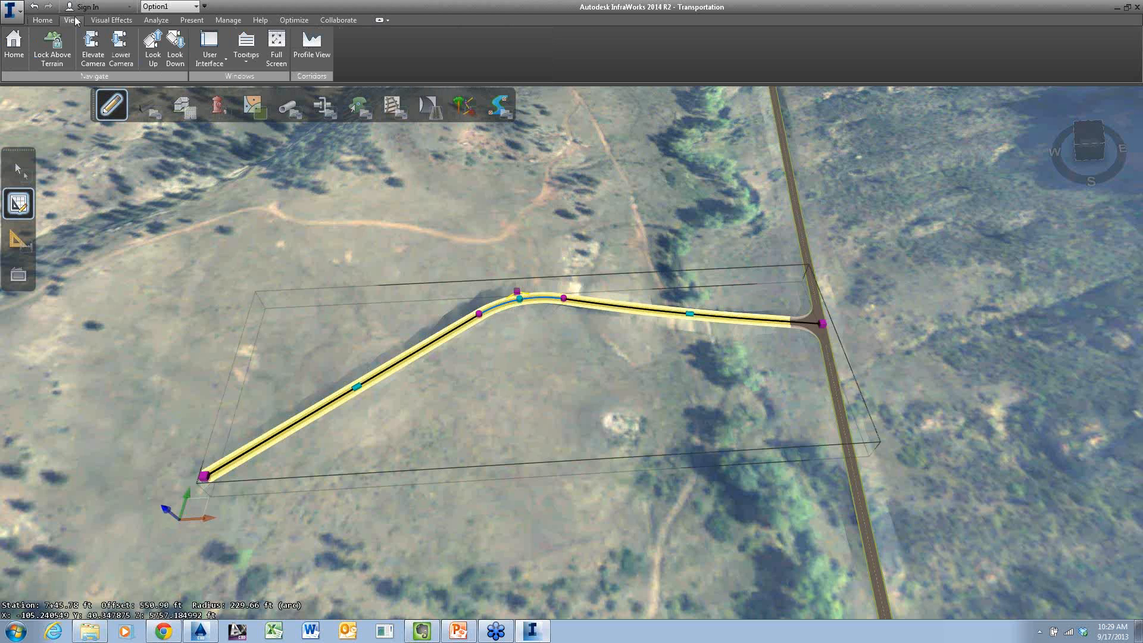
left_click(312, 54)
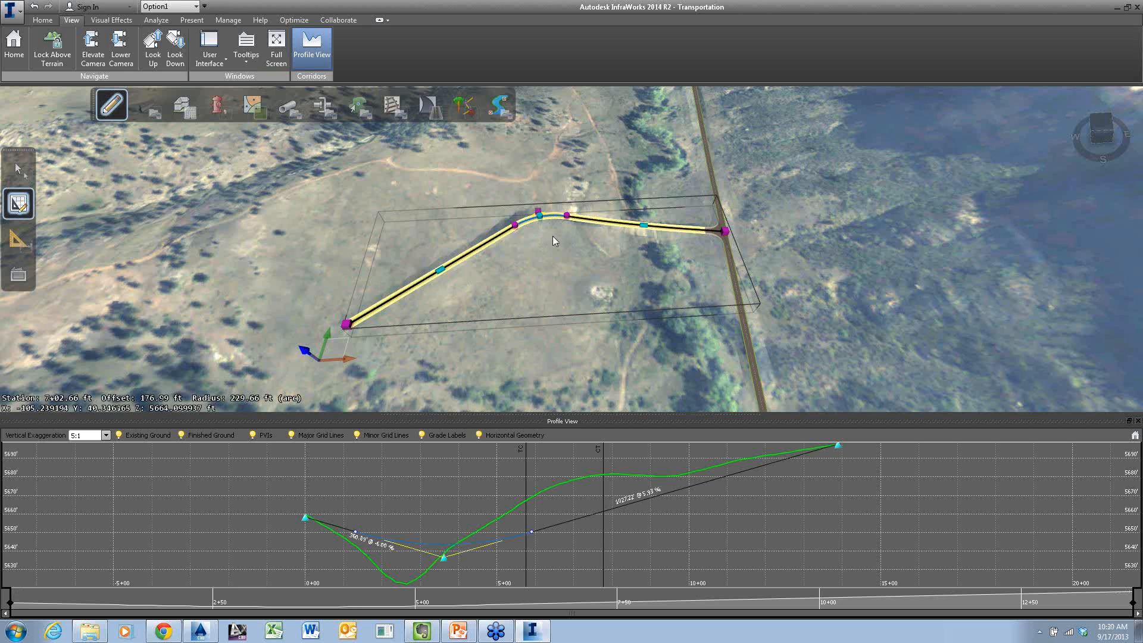
left_click_drag(554, 259, 552, 268)
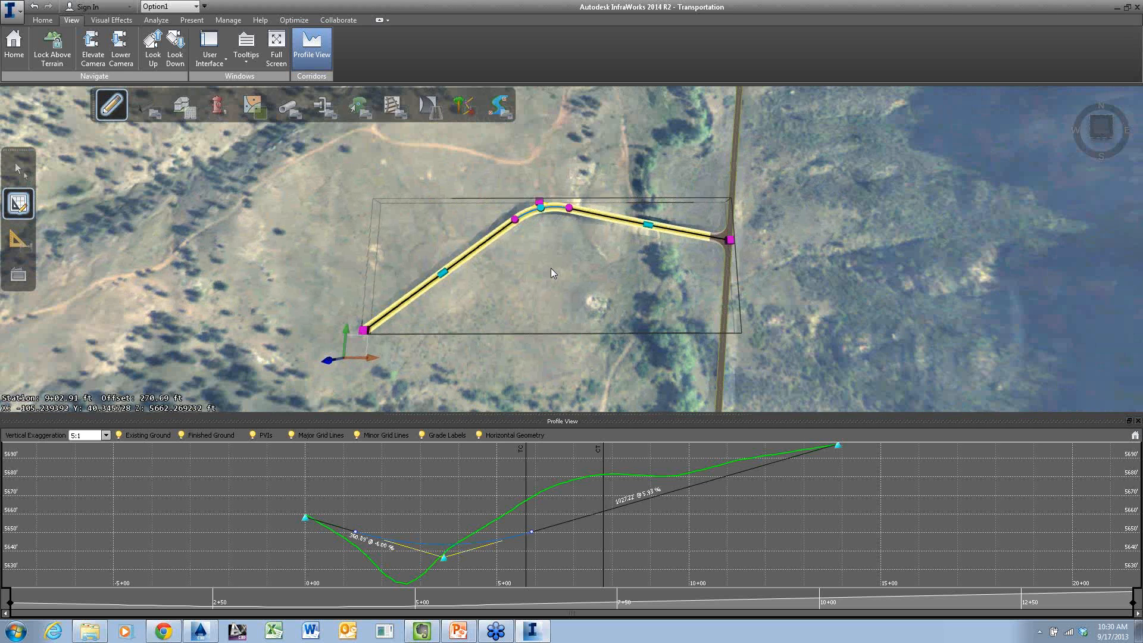
Move the sag PVI of the side road's profile closer to the intersection, to station 2+60.21 and elevation 5637.15 ft
scroll(552, 268, "up", 1)
left_click_drag(591, 182, 559, 263)
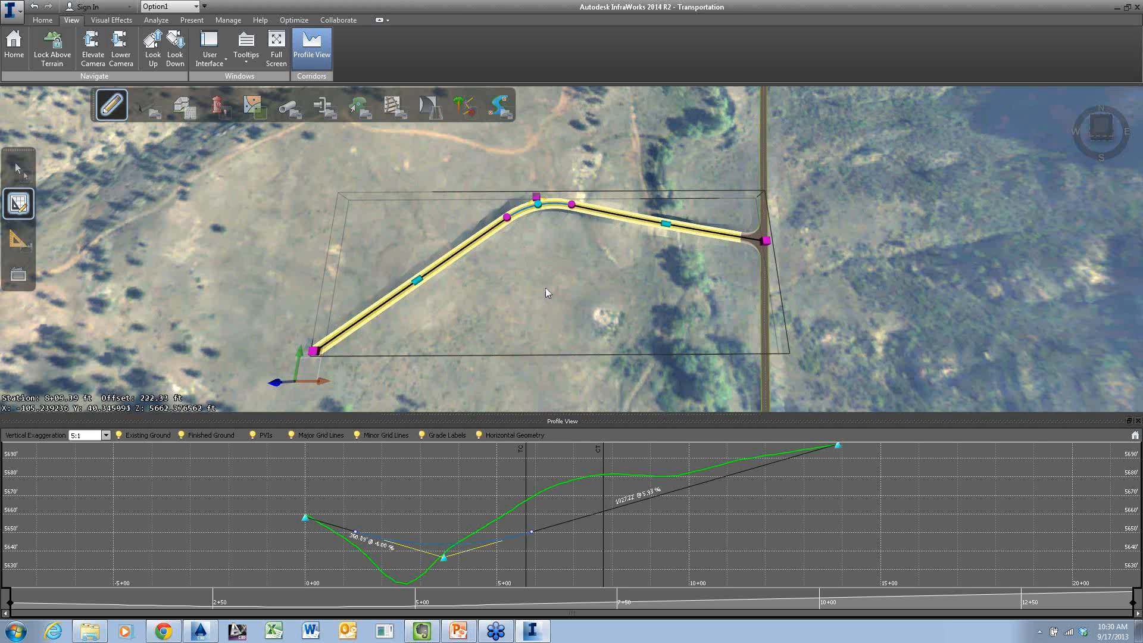
left_click_drag(545, 286, 541, 203)
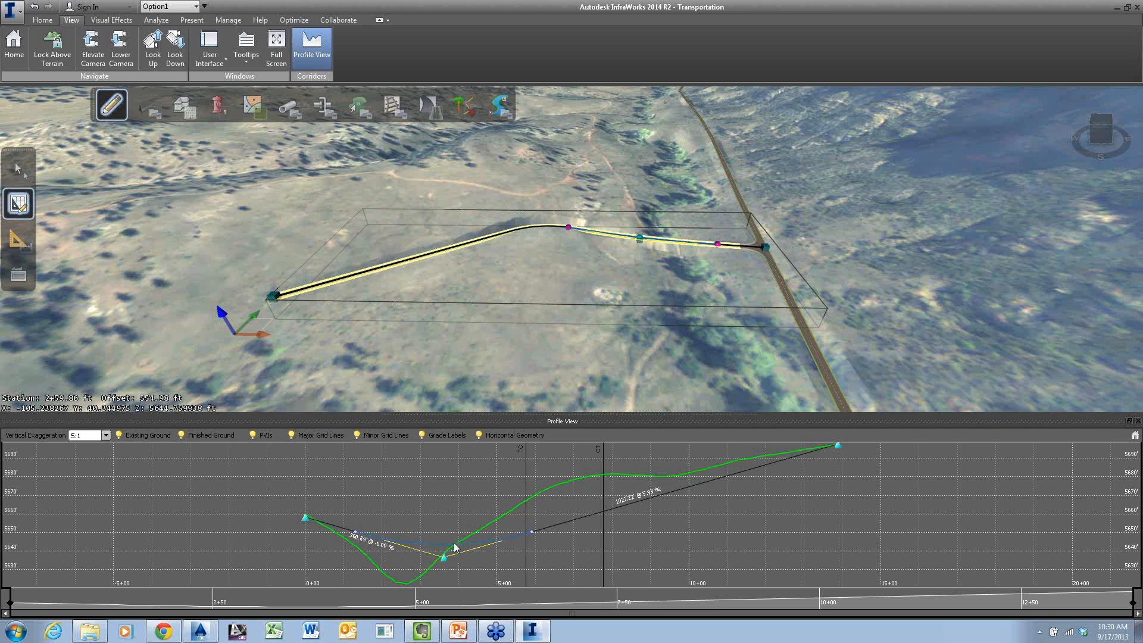
left_click_drag(444, 559, 406, 560)
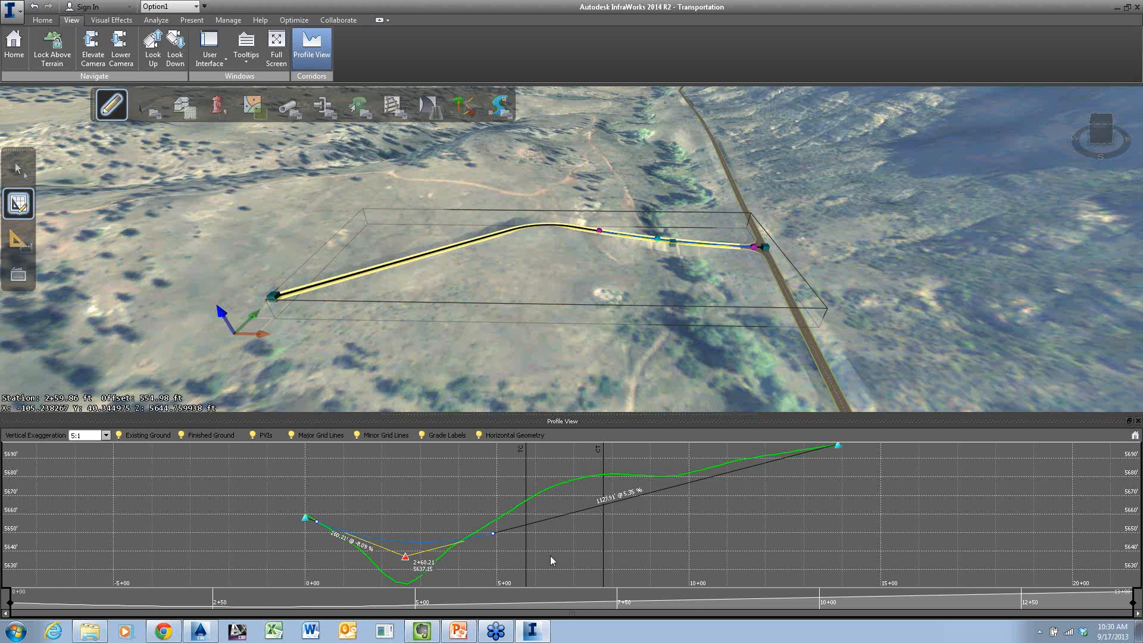
Add a PVI to the side road's profile near station 6+75 and lengthen its vertical curve to span the horizontal bend
right_click(566, 490)
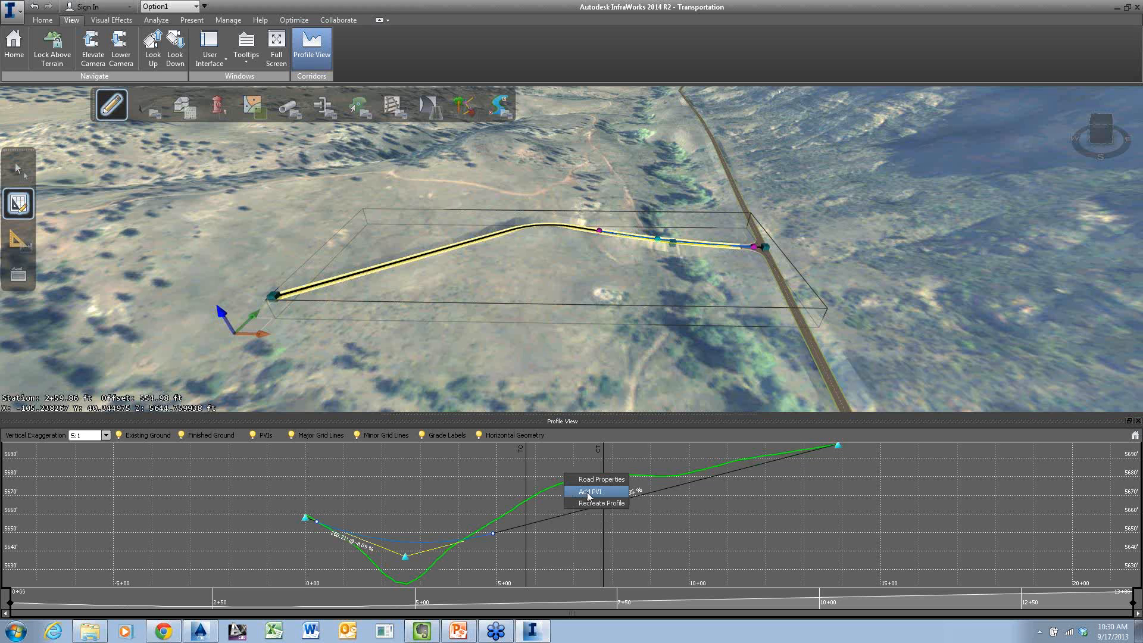
left_click(589, 493)
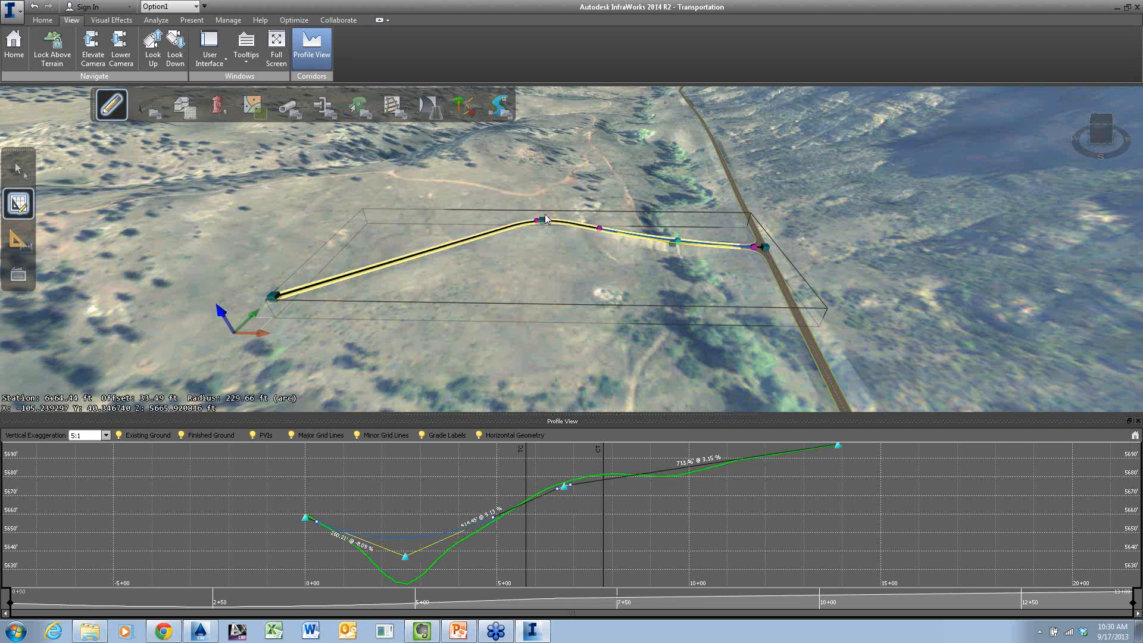
scroll(545, 219, "up", 5)
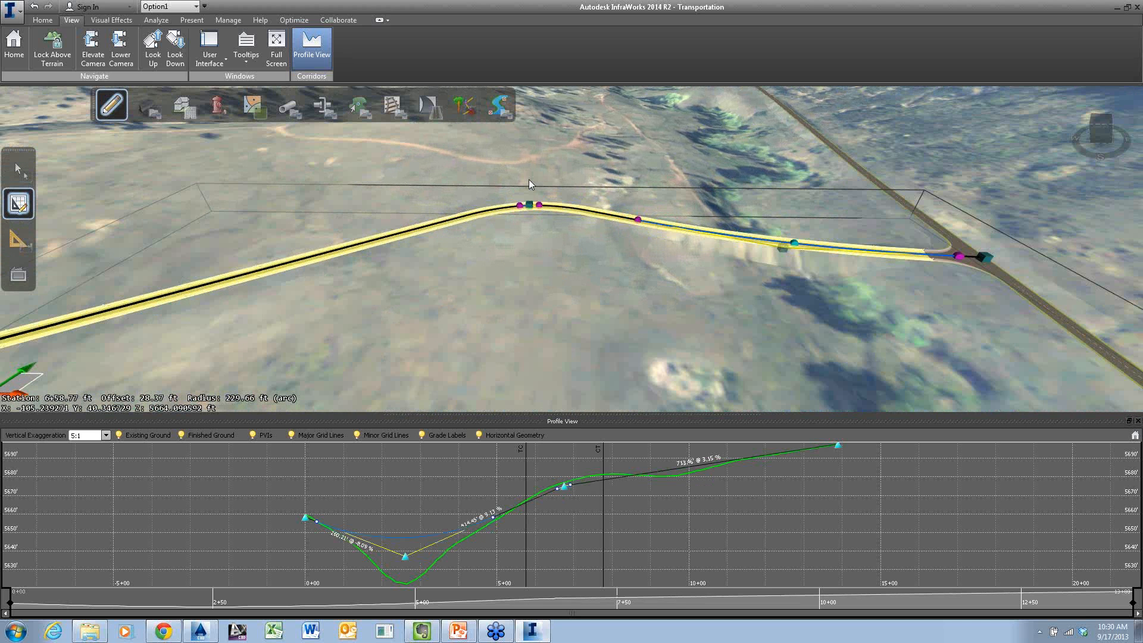
scroll(527, 179, "up", 2)
left_click_drag(533, 187, 633, 206)
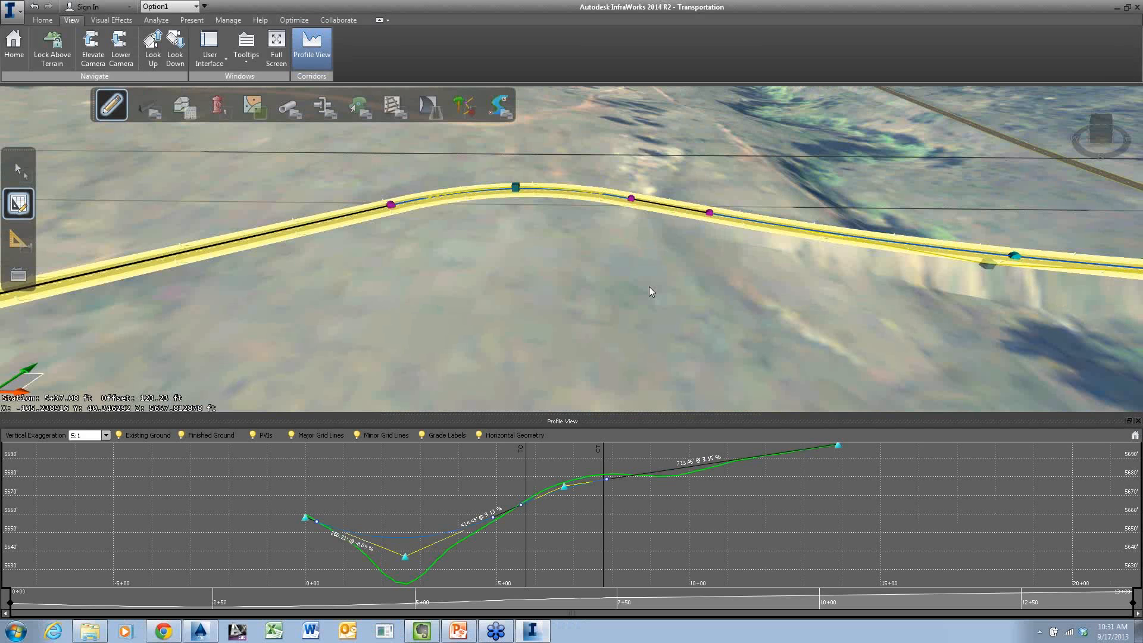
Deselect the side road and examine its regraded course from oblique and overhead viewpoints
left_click(648, 291)
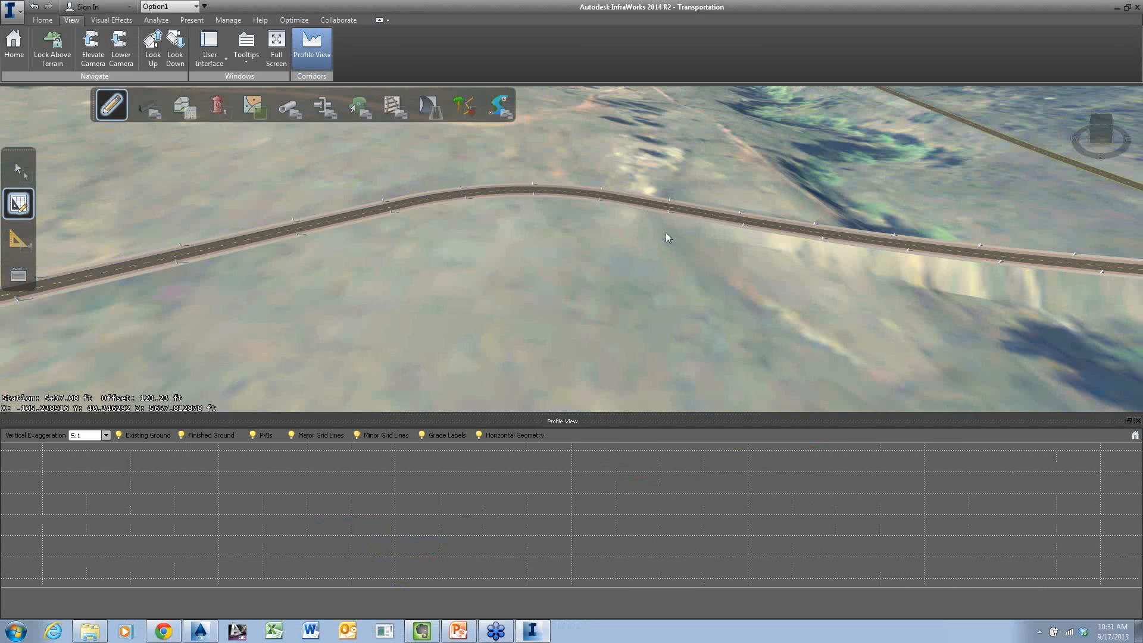
left_click(668, 208)
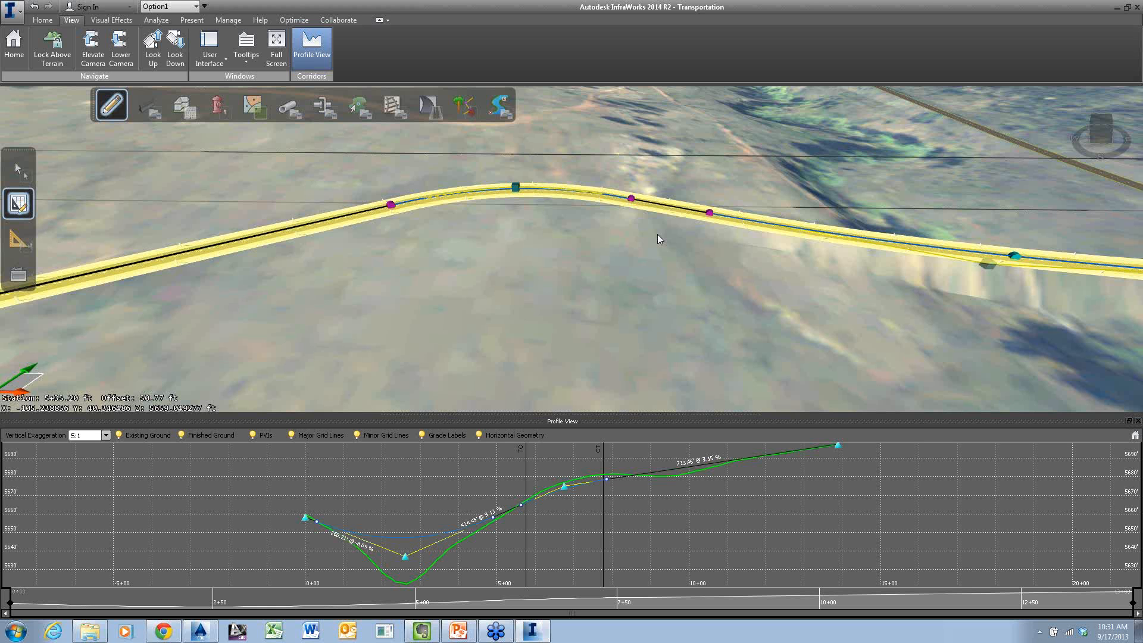
left_click(701, 244)
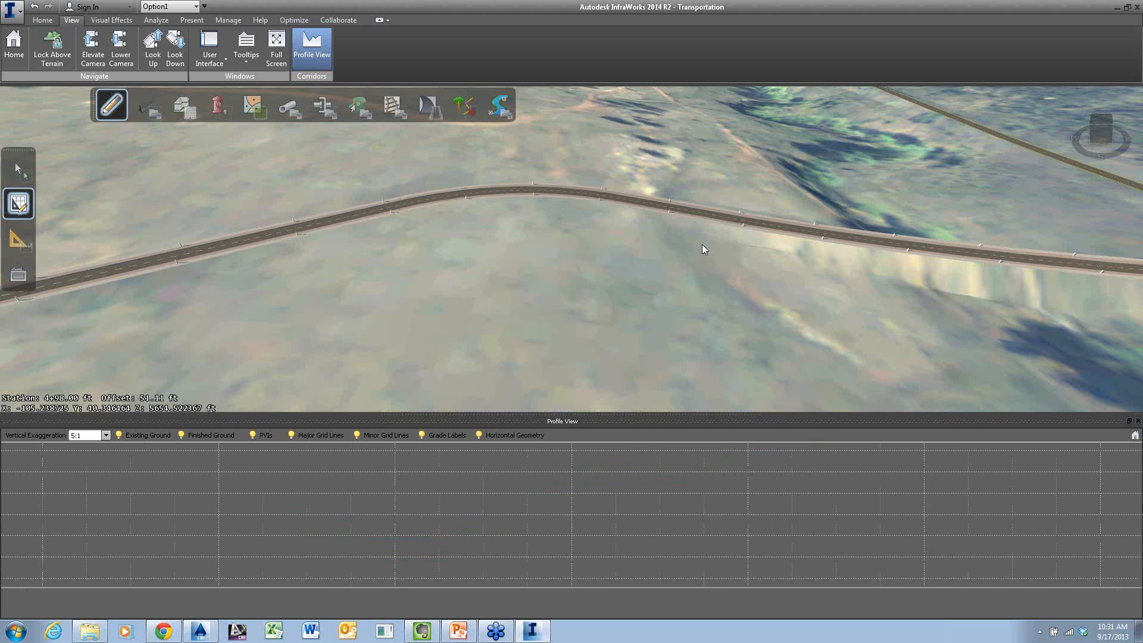
scroll(702, 248, "down", 5)
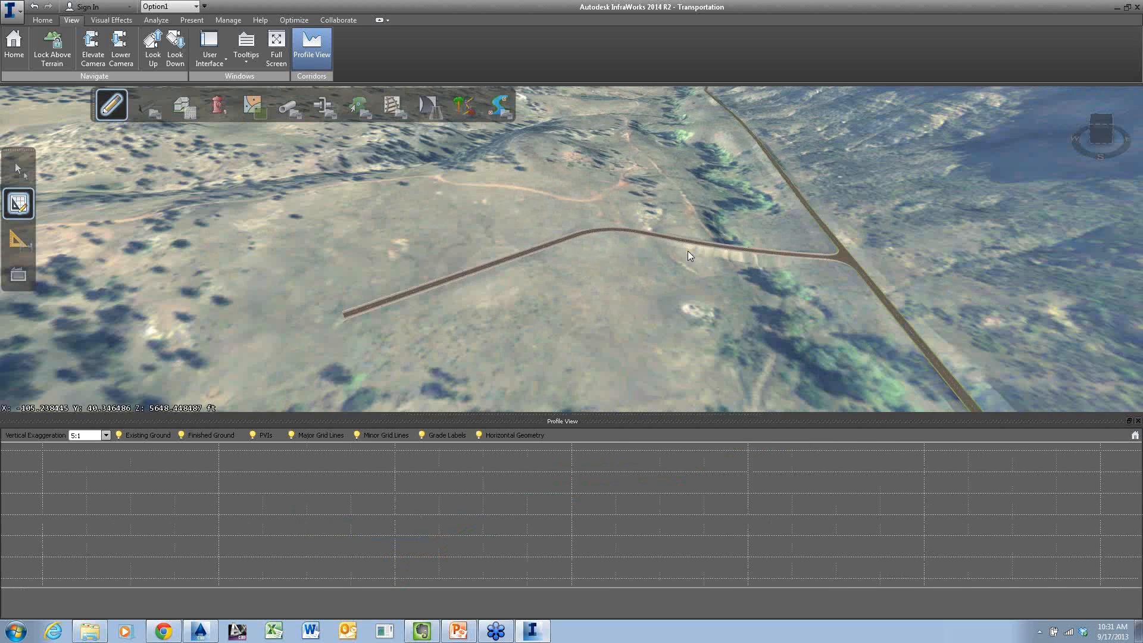
left_click_drag(688, 251, 660, 348)
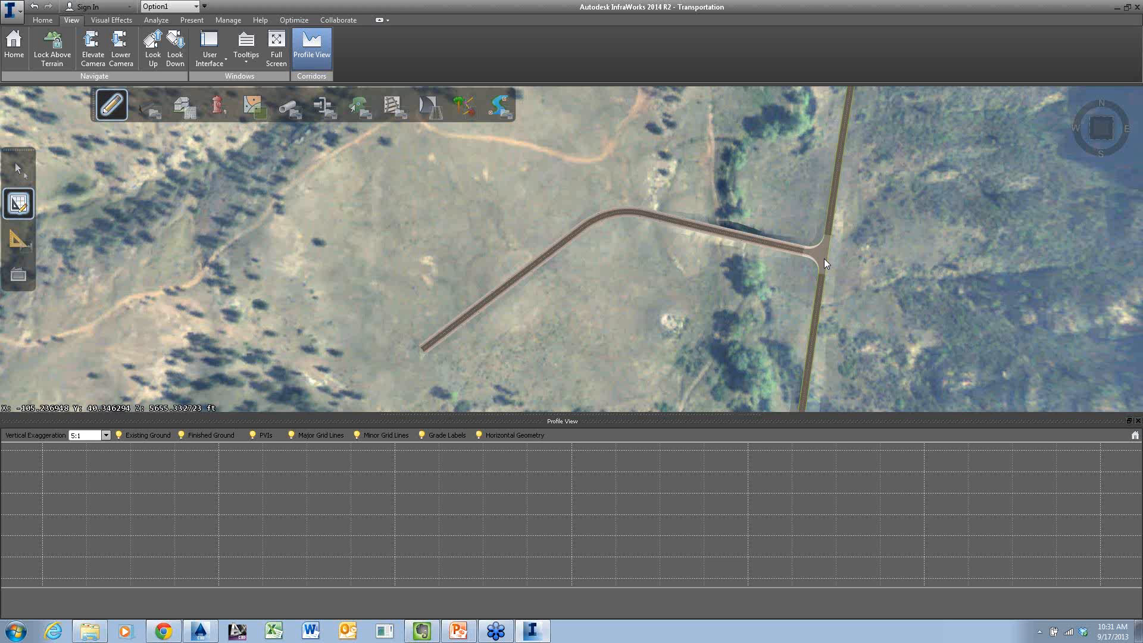
Reselect the side road and pick its sag PVI in the model to inspect its station, elevation and grades
left_click(740, 236)
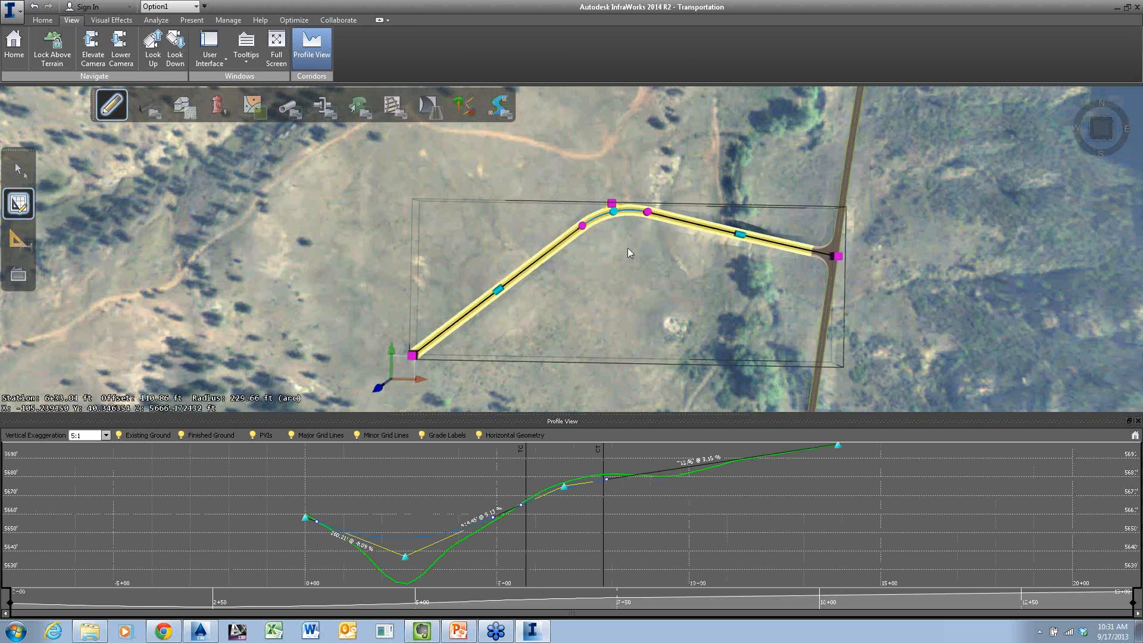
scroll(627, 248, "up", 5)
left_click_drag(503, 243, 477, 232)
middle_click_drag(594, 228, 702, 222)
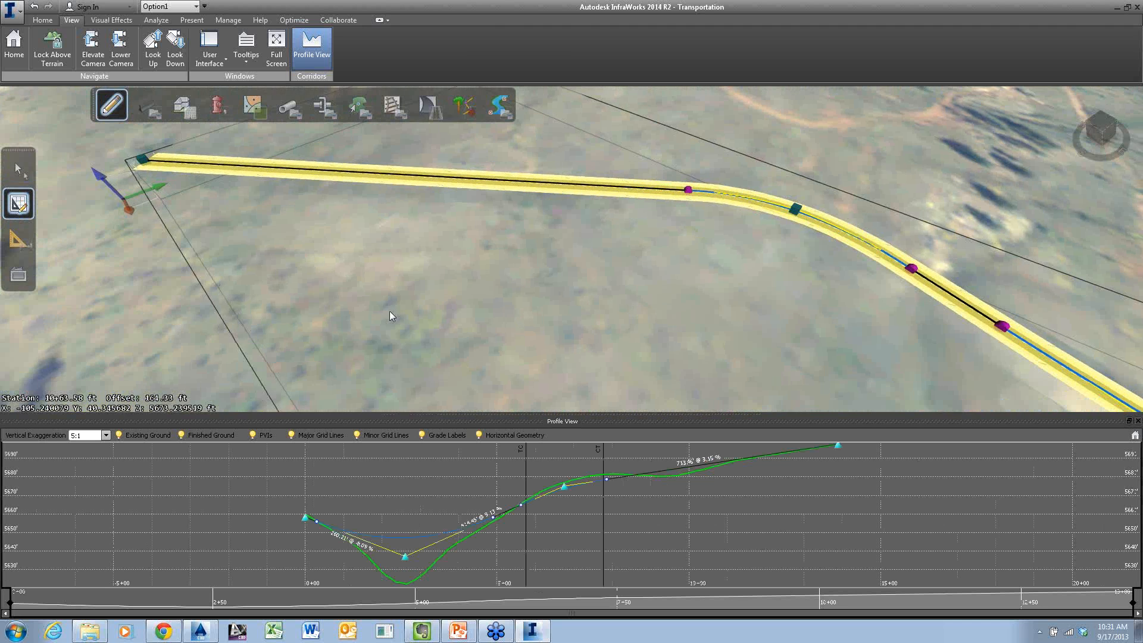
left_click_drag(389, 310, 430, 294)
scroll(433, 326, "down", 2)
scroll(434, 326, "down", 2)
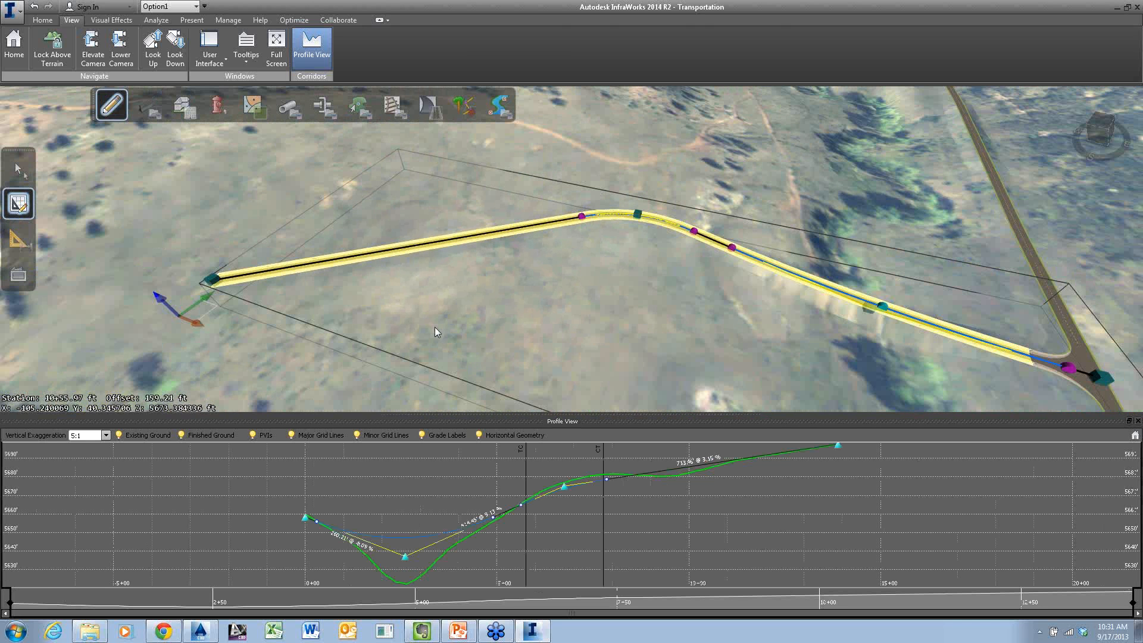
left_click(869, 311)
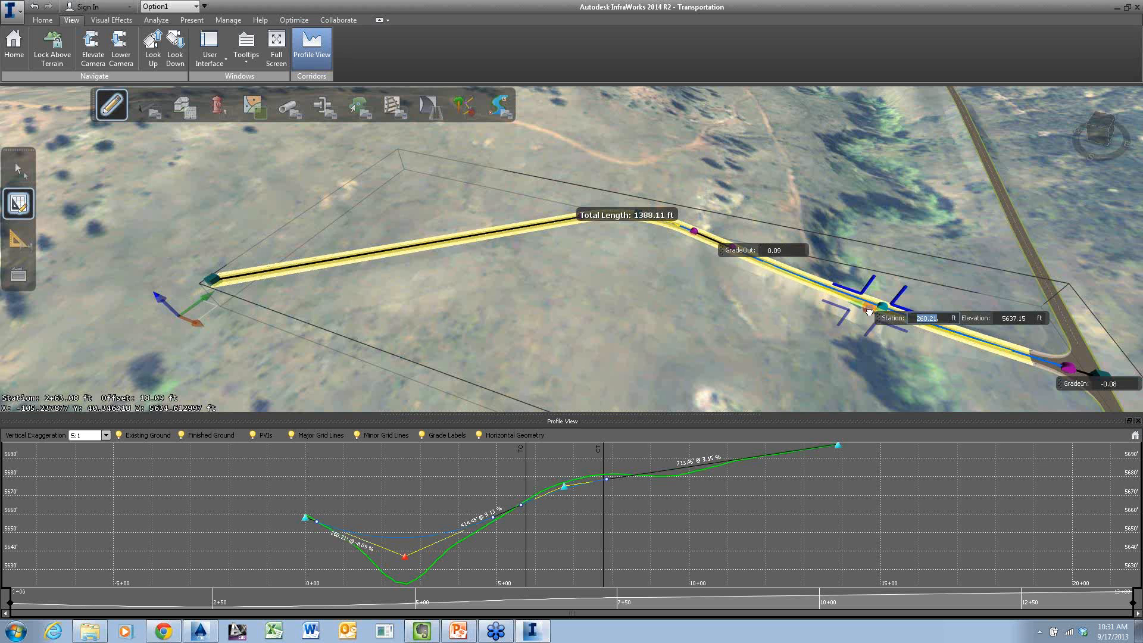
mouse_move(870, 310)
left_mouse_down()
mouse_move(861, 326)
mouse_move(859, 311)
mouse_move(877, 294)
mouse_move(872, 306)
left_mouse_up()
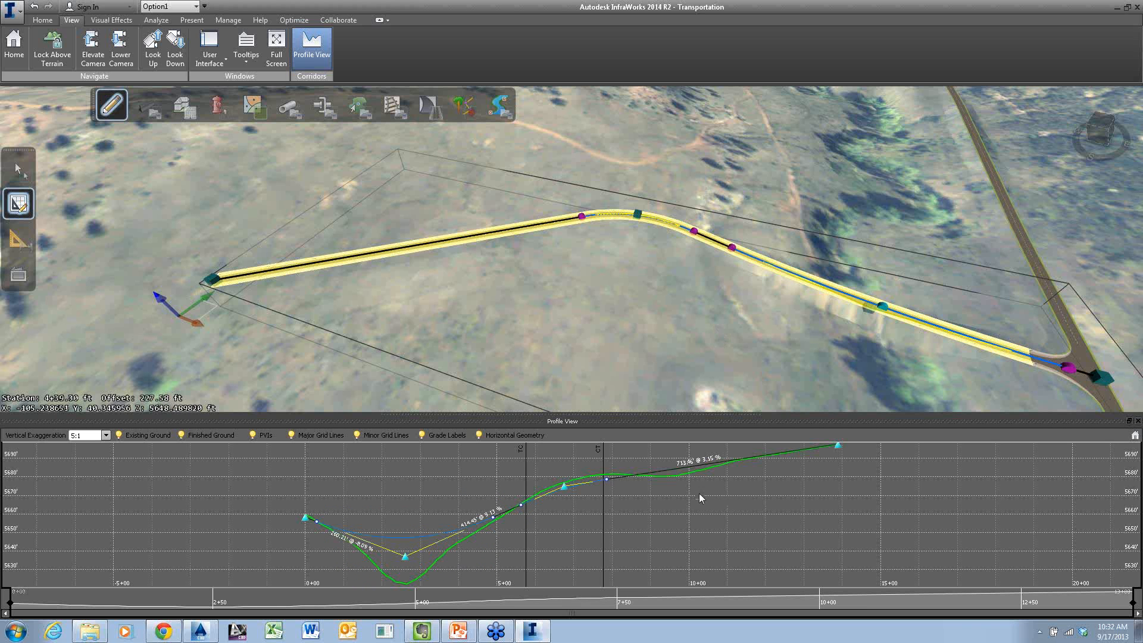
Compare the side road's profile at 2:1, 1:1 and 10:1 vertical exaggeration, and restore it to 5:1
scroll(574, 504, "up", 5)
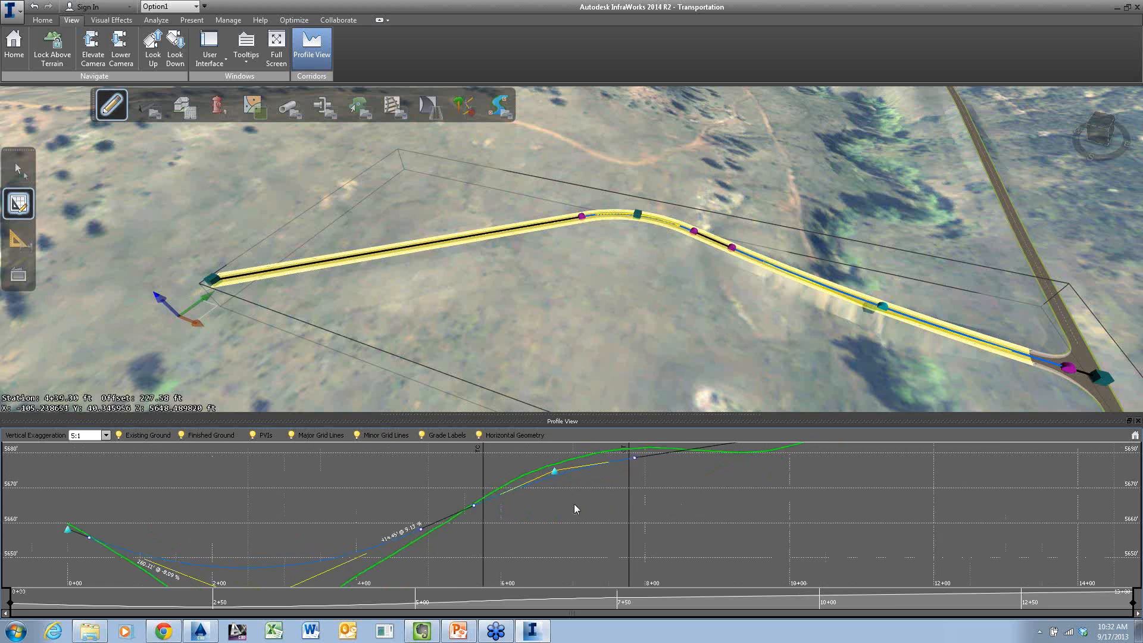
middle_click_drag(540, 485, 709, 452)
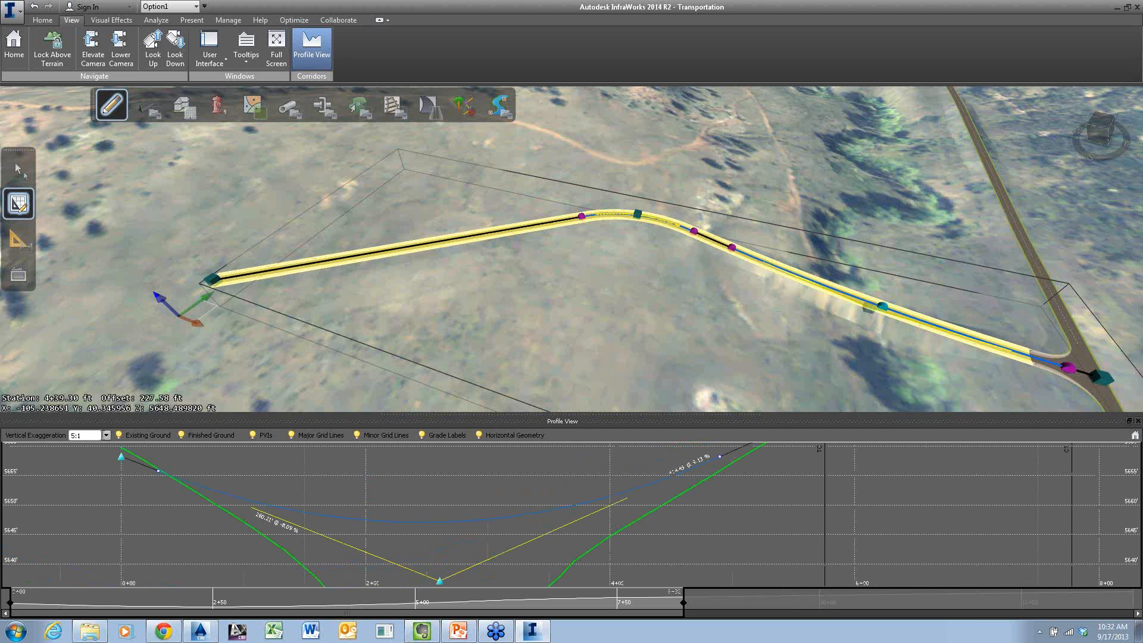
left_click(105, 435)
left_click(86, 457)
left_click(105, 436)
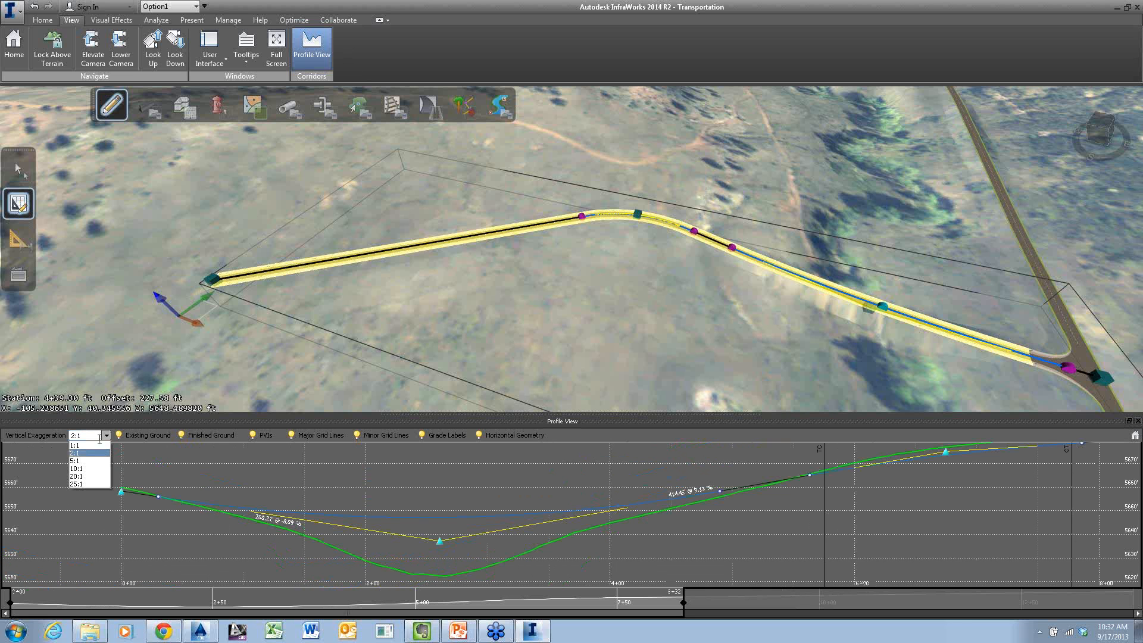
left_click(99, 447)
left_click(104, 436)
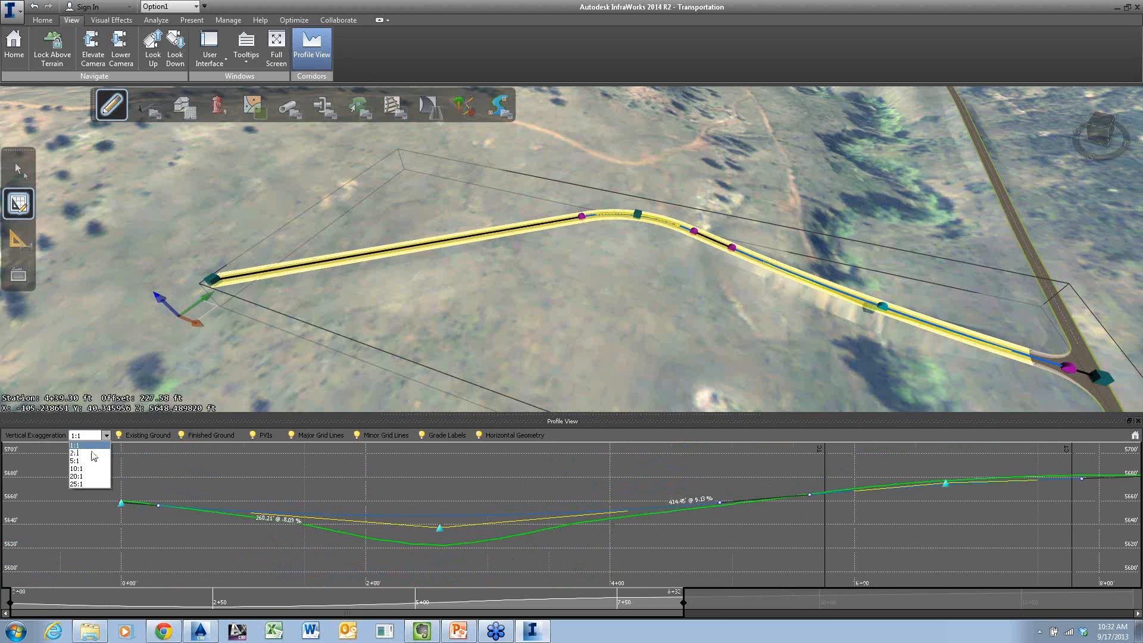
left_click(81, 470)
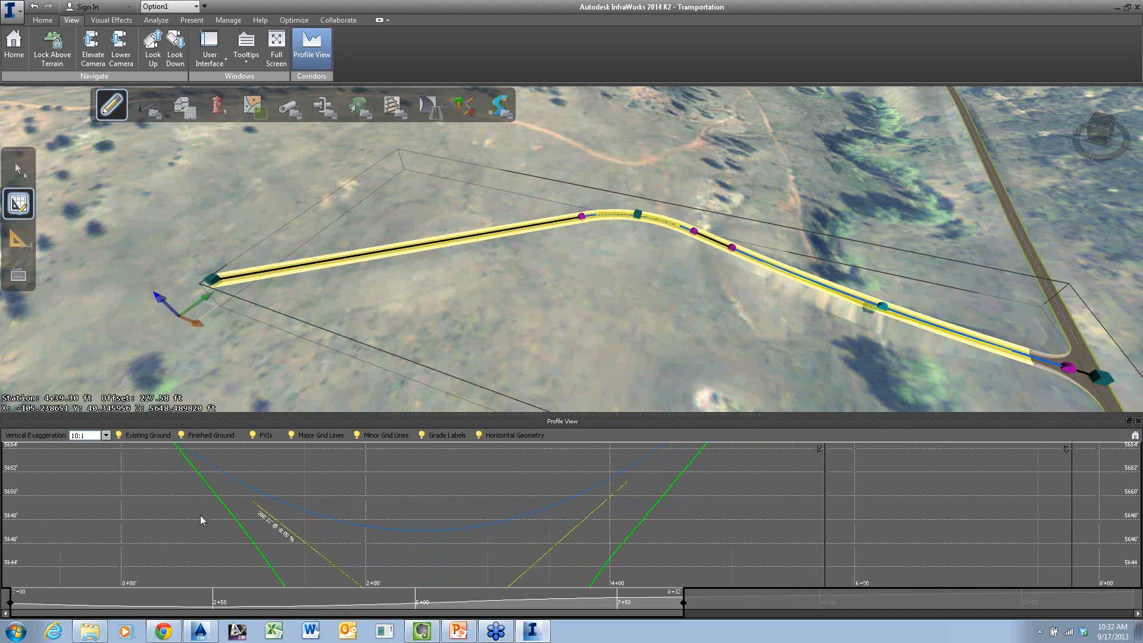
left_click(105, 436)
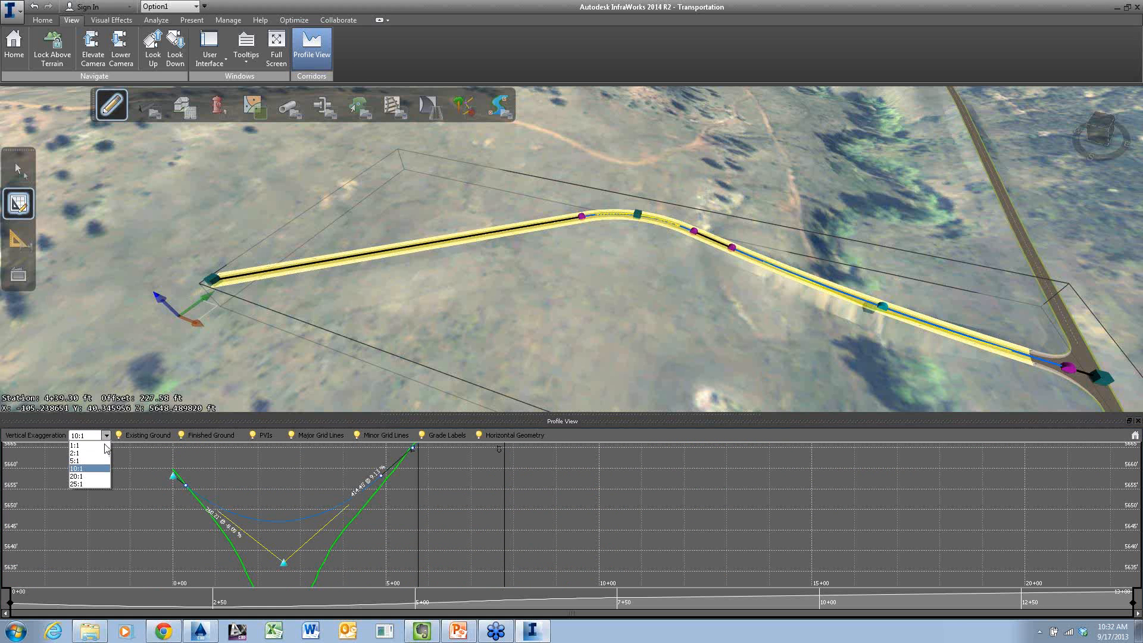
left_click(99, 462)
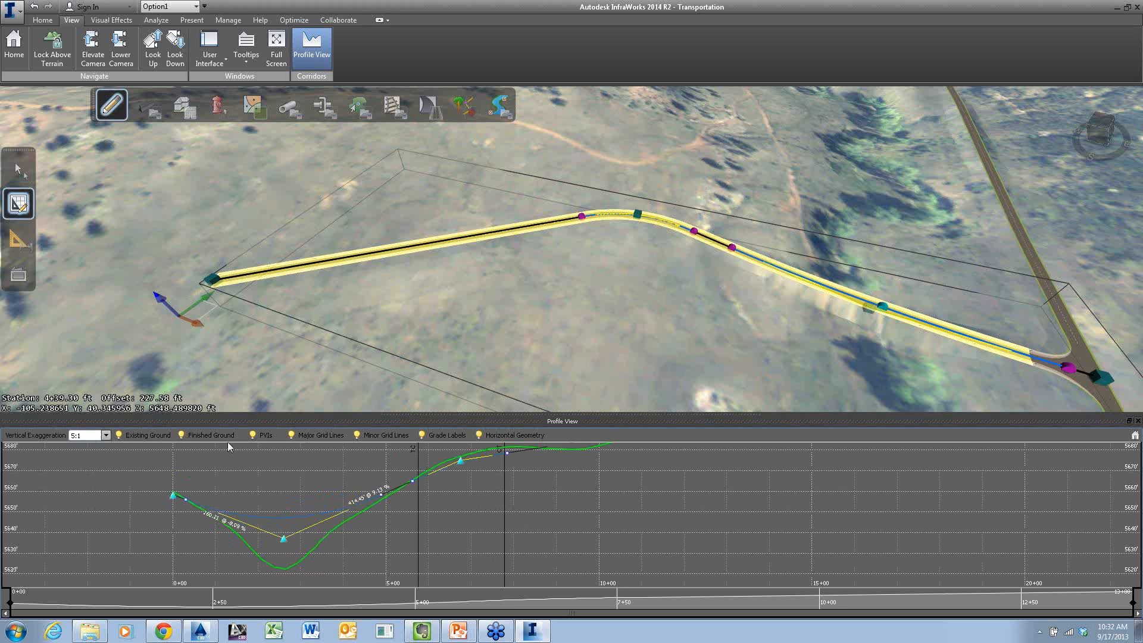
Toggle the display of the PVIs and grid lines in the profile off and back on
left_click(253, 436)
left_click(253, 435)
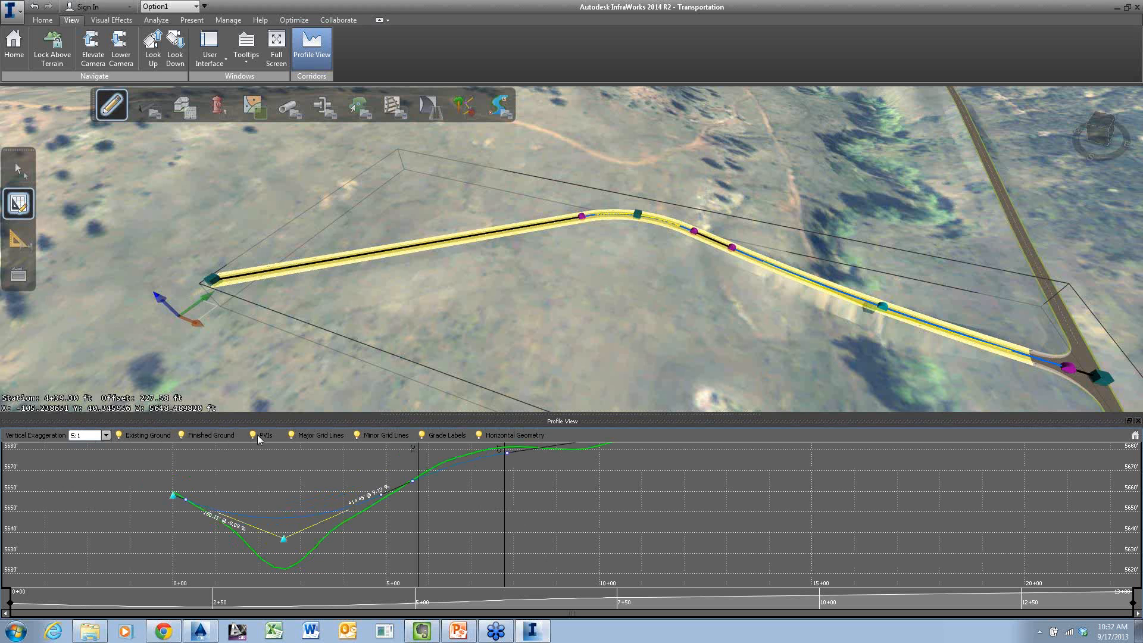
left_click(300, 436)
left_click(300, 435)
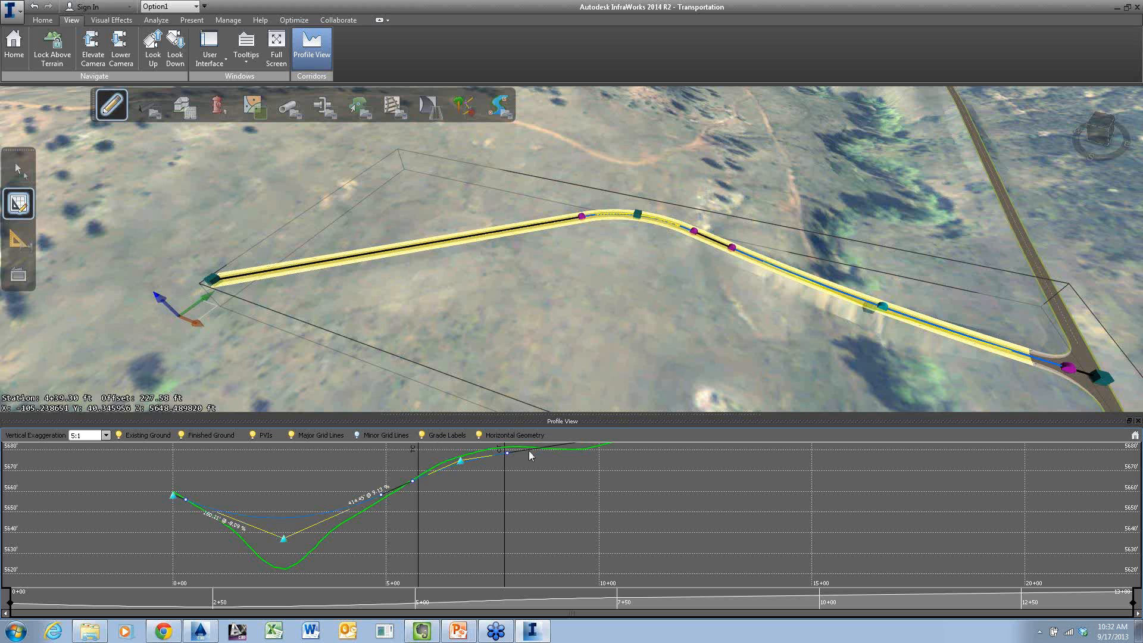
left_click(398, 436)
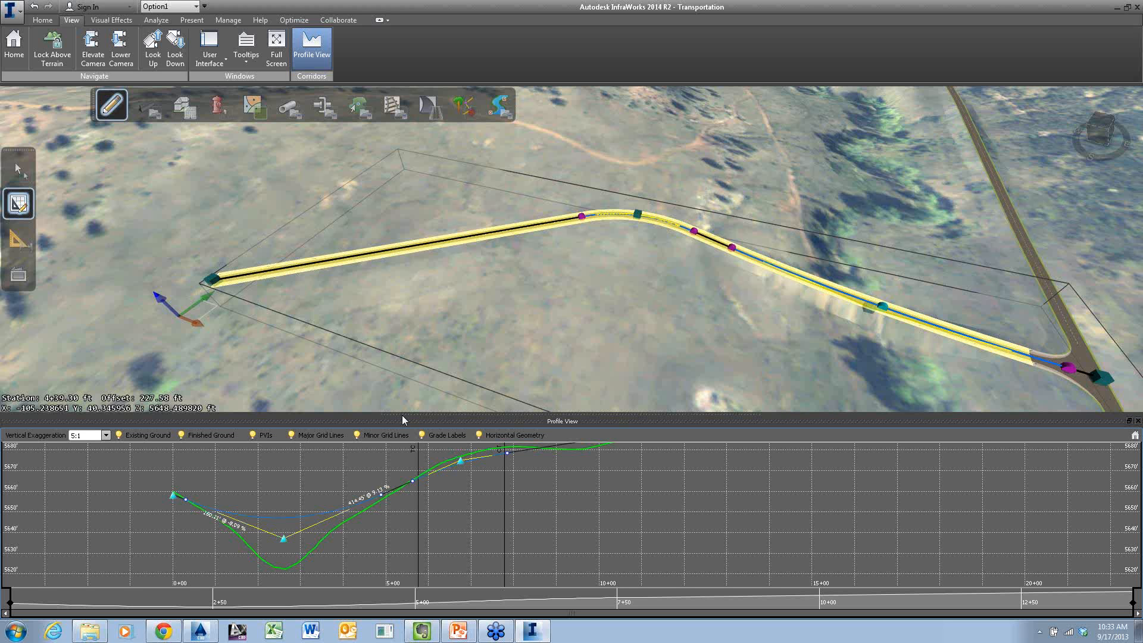
Open the side road's Road Properties, look through them, and deselect the road
right_click(520, 231)
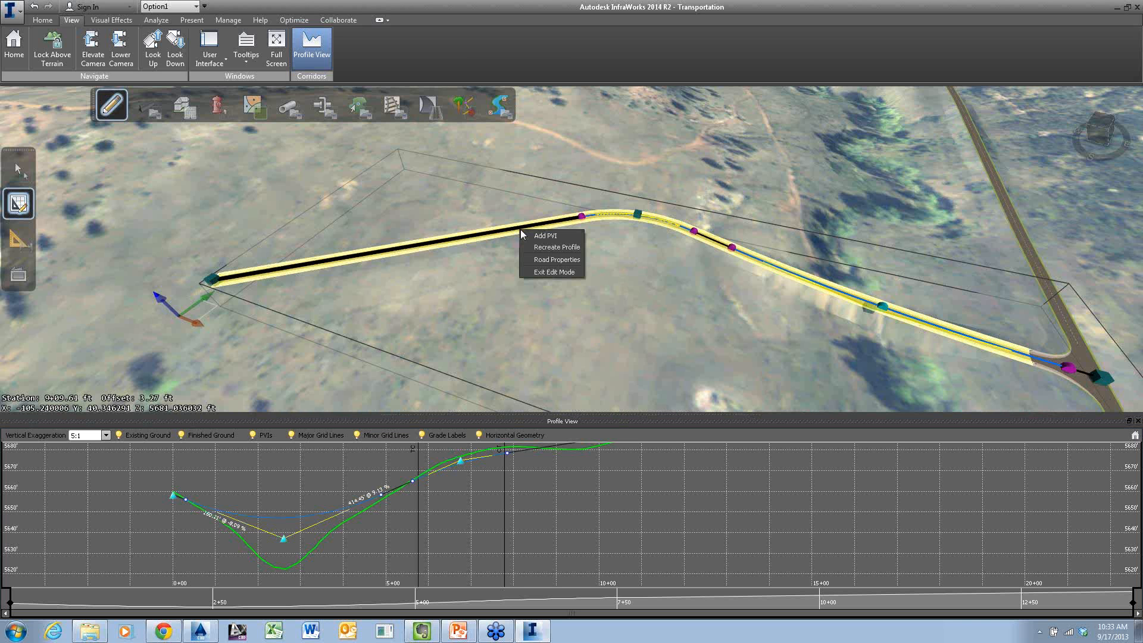
left_click(550, 262)
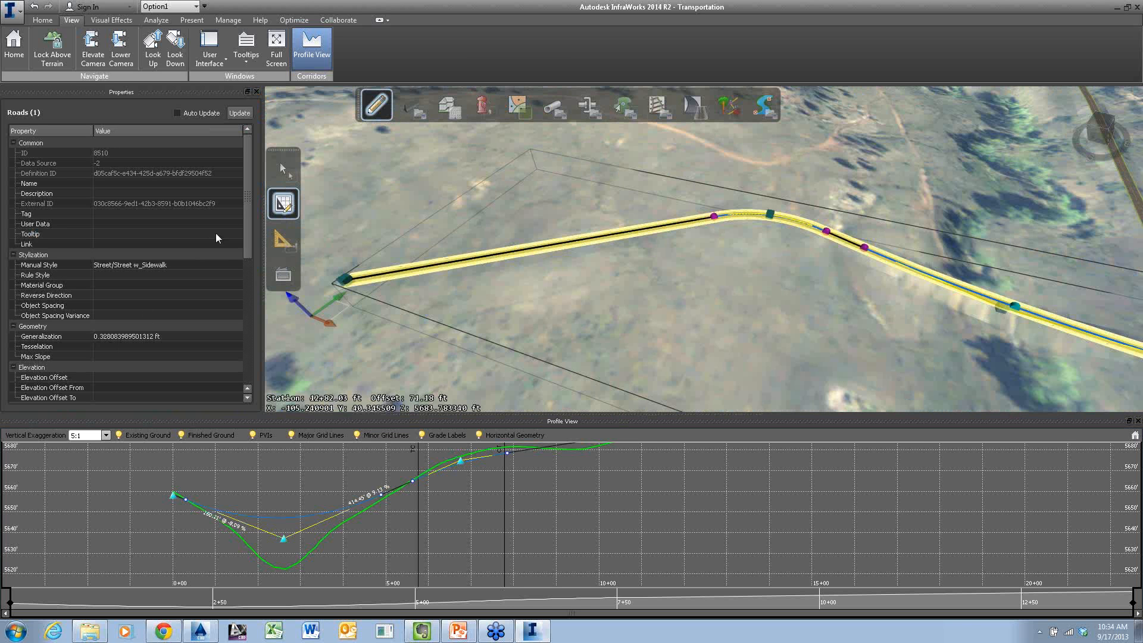
mouse_move(246, 208)
left_mouse_down()
mouse_move(245, 361)
mouse_move(252, 188)
left_mouse_up()
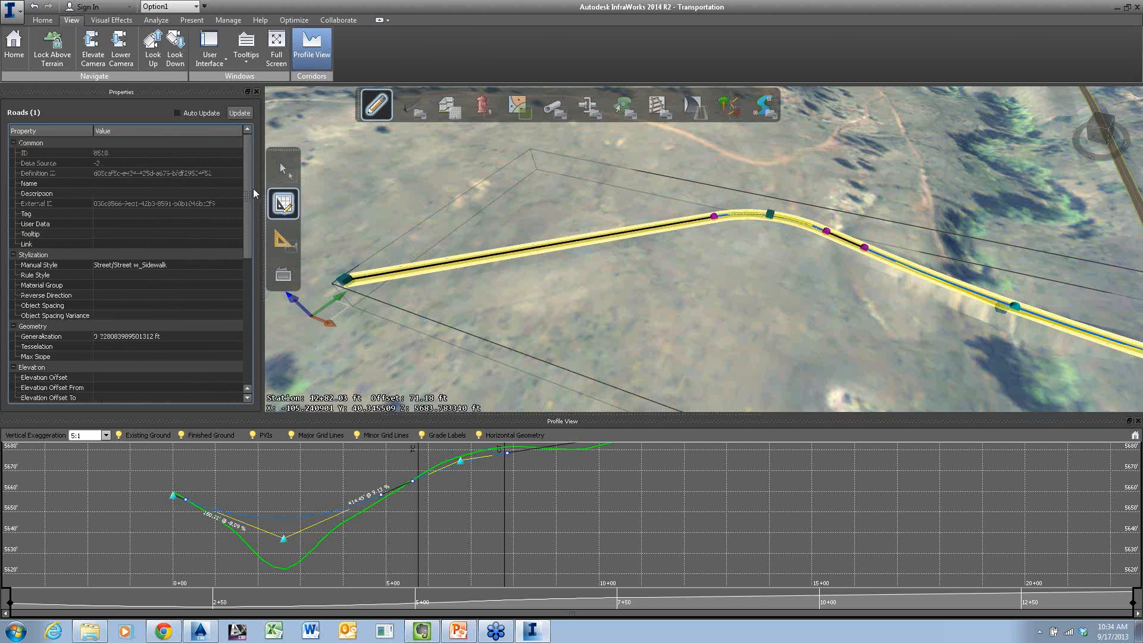
left_click(511, 288)
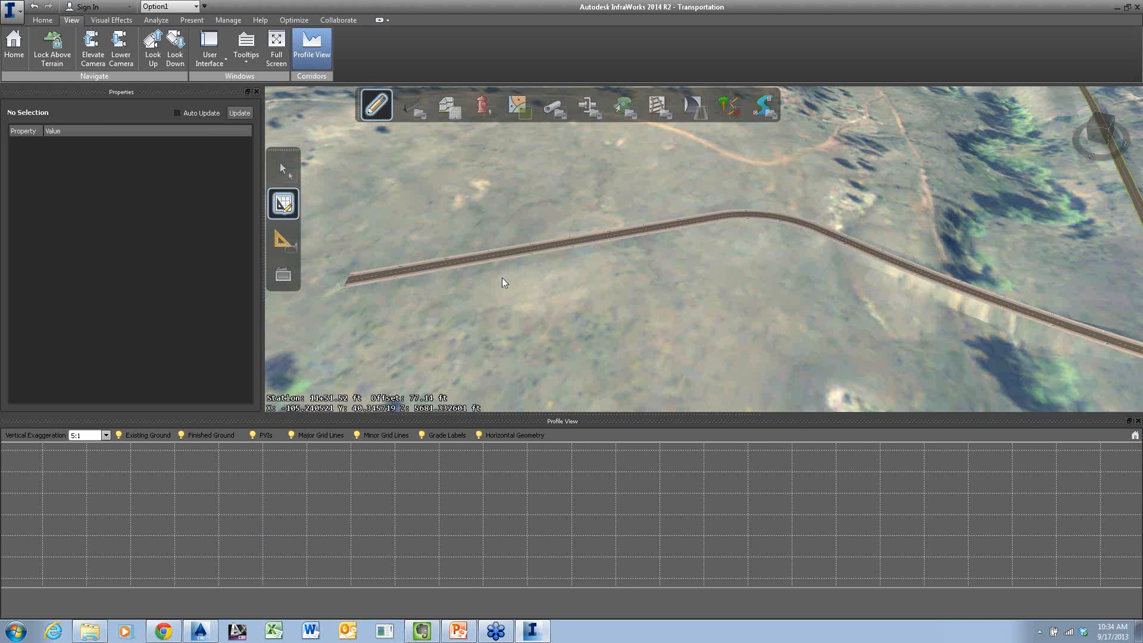
Reselect the side road, examine it from the opposite side of the valley, and deselect it
left_click(562, 258)
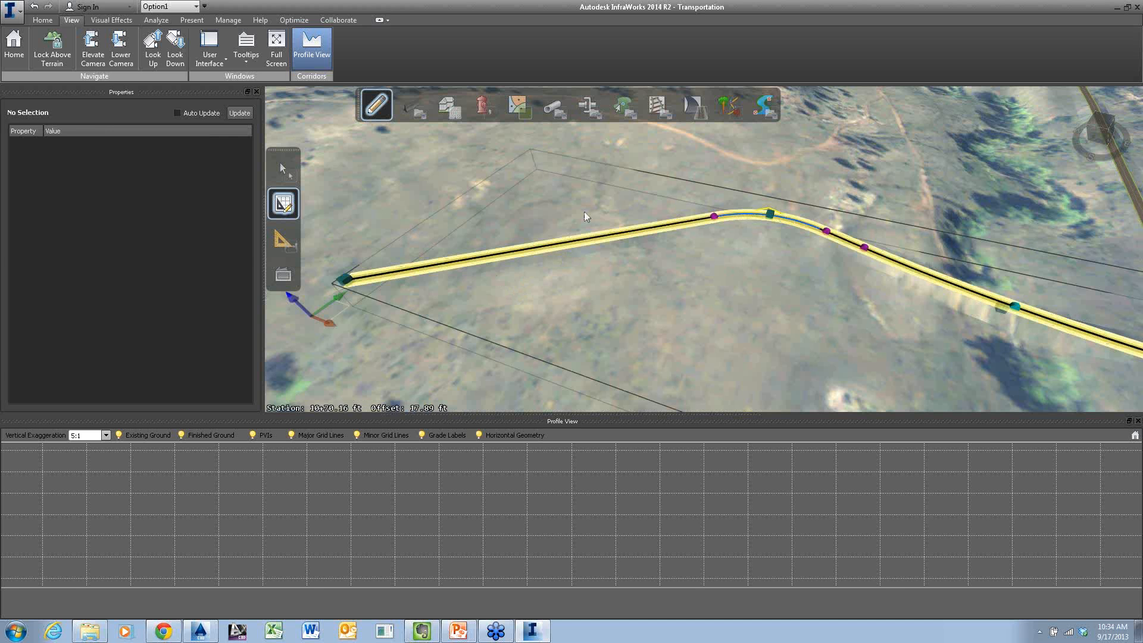
scroll(634, 292, "down", 2)
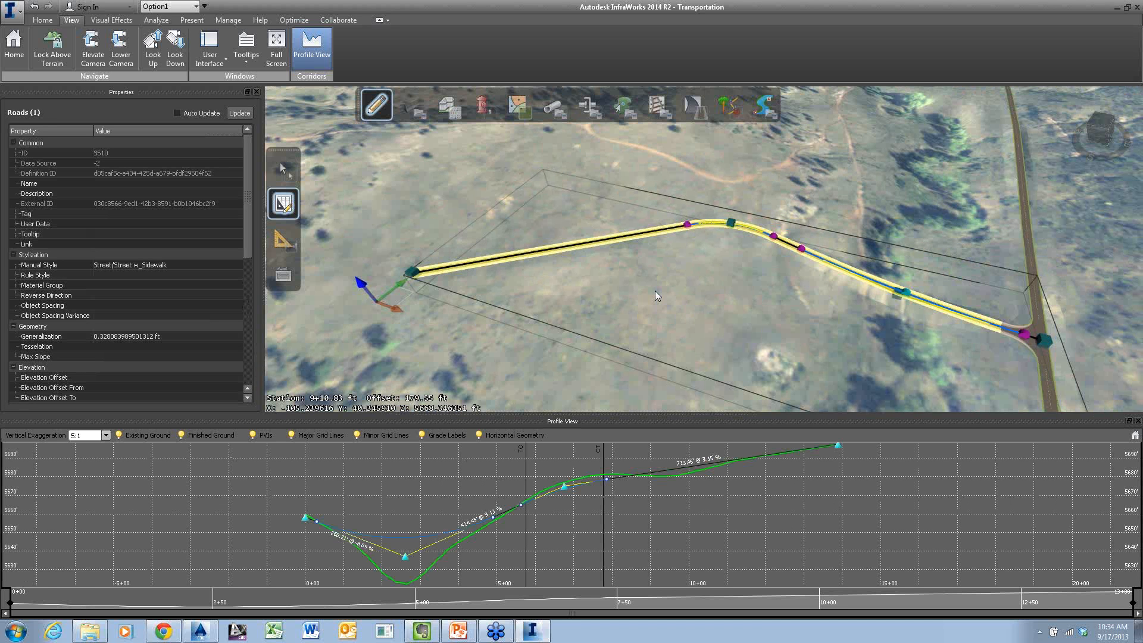
scroll(654, 296, "down", 2)
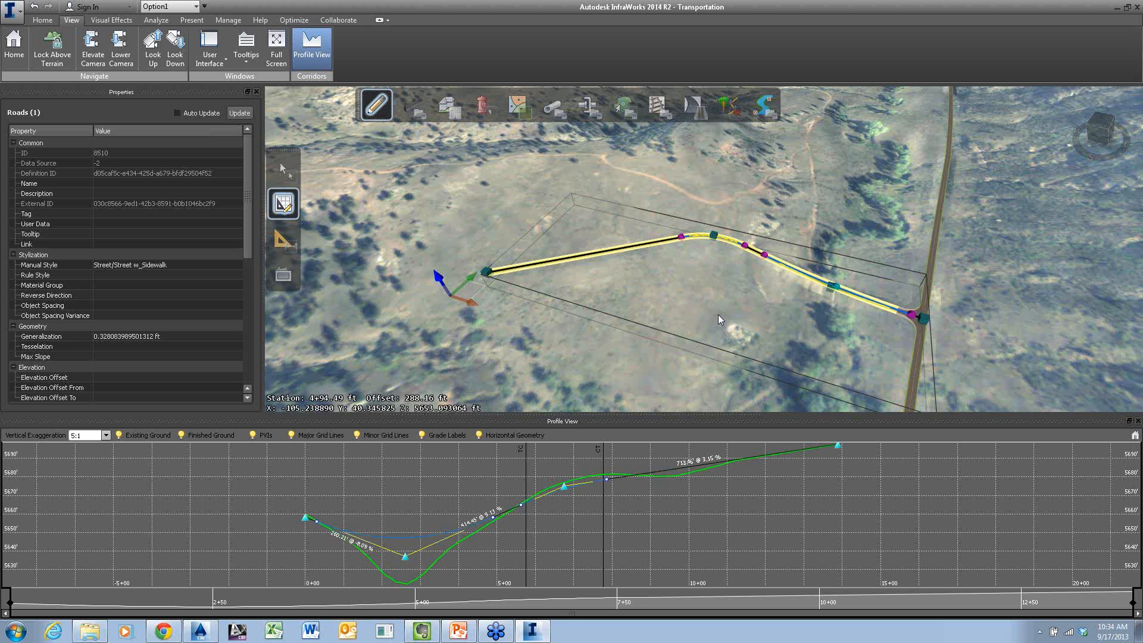
middle_click_drag(847, 306, 709, 298)
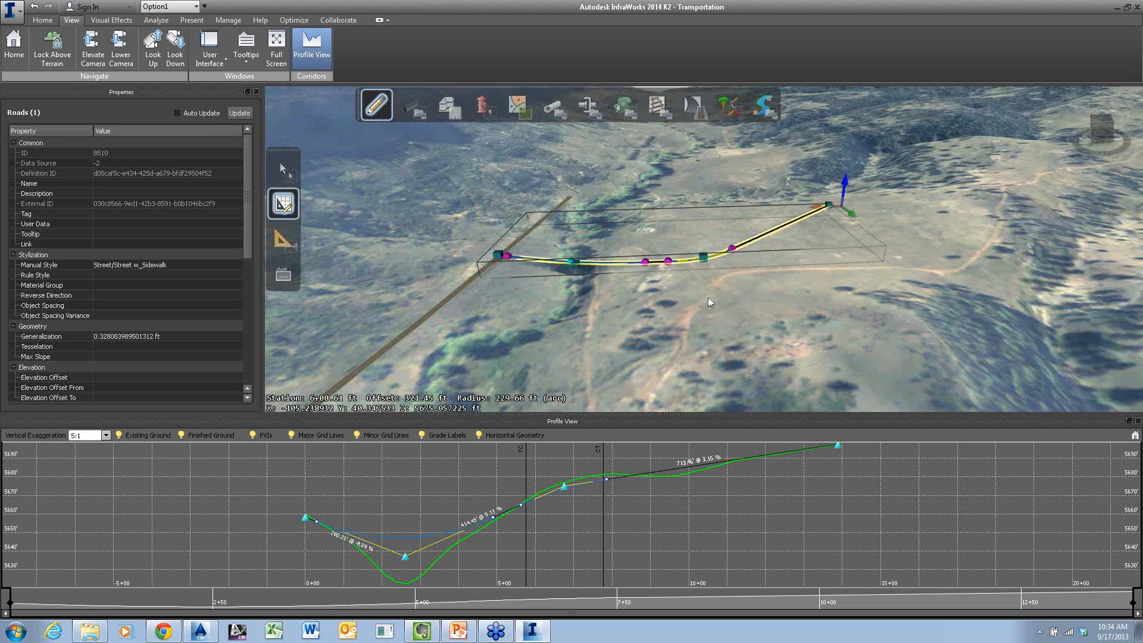
left_click(709, 297)
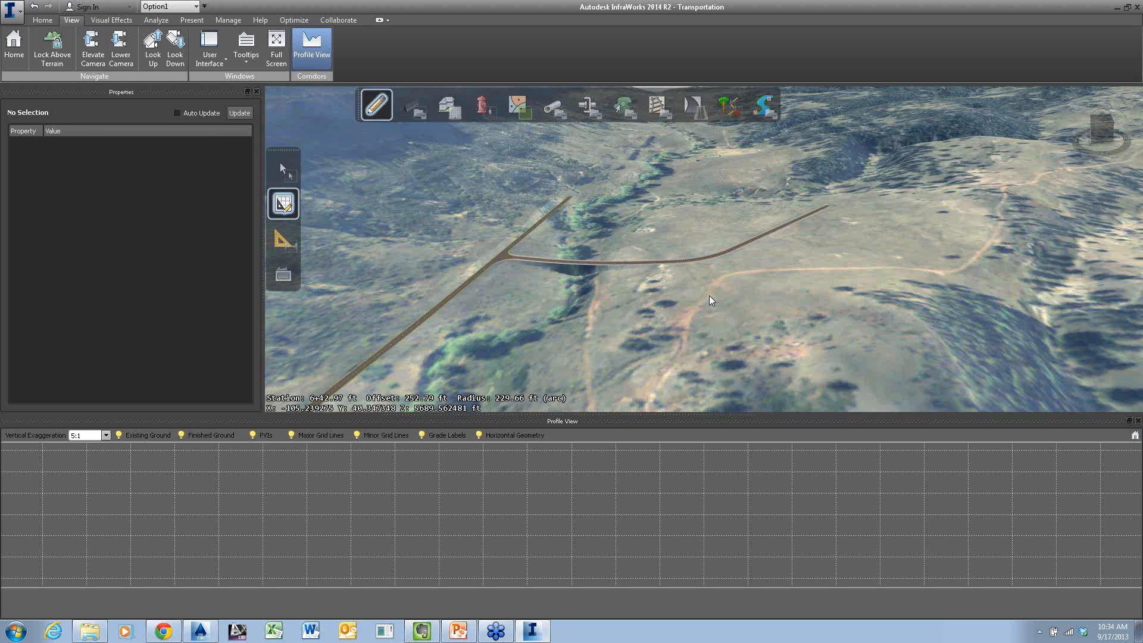
Select the side road and try to add another PVI near the start of the bend in its profile
left_click(611, 261)
right_click(510, 474)
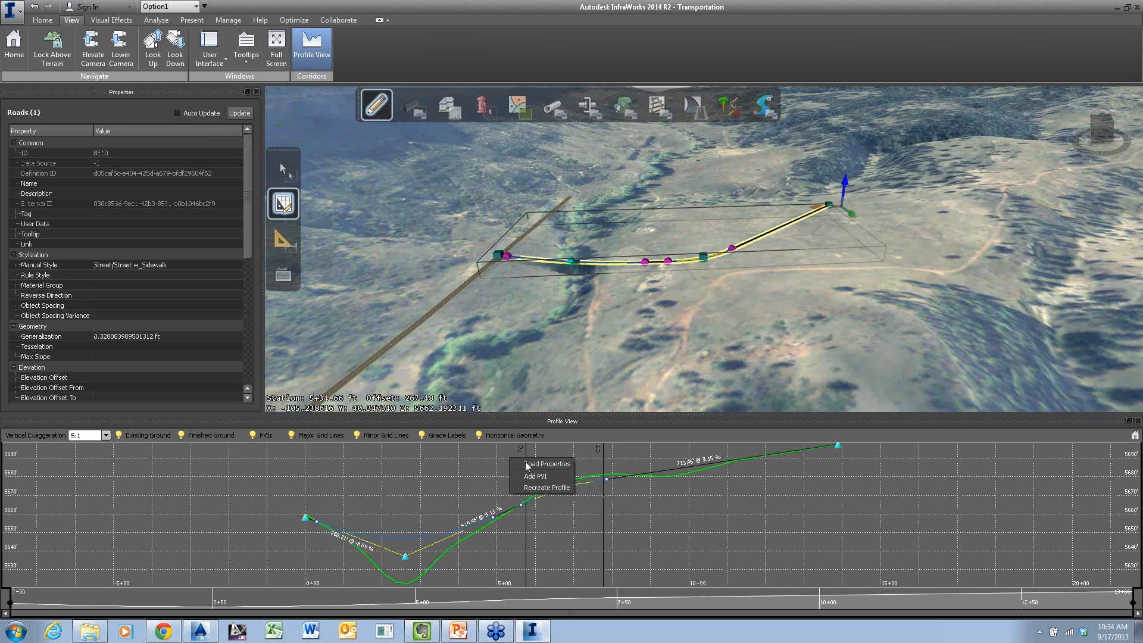
left_click(535, 476)
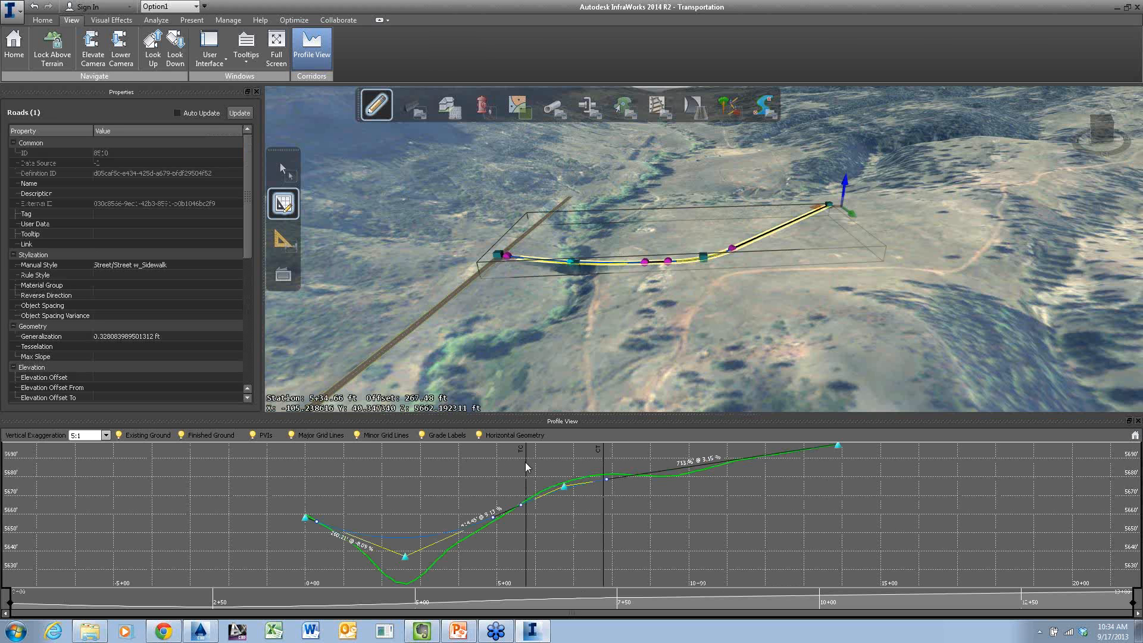
Close the road's properties and deselect the side road
left_click(258, 92)
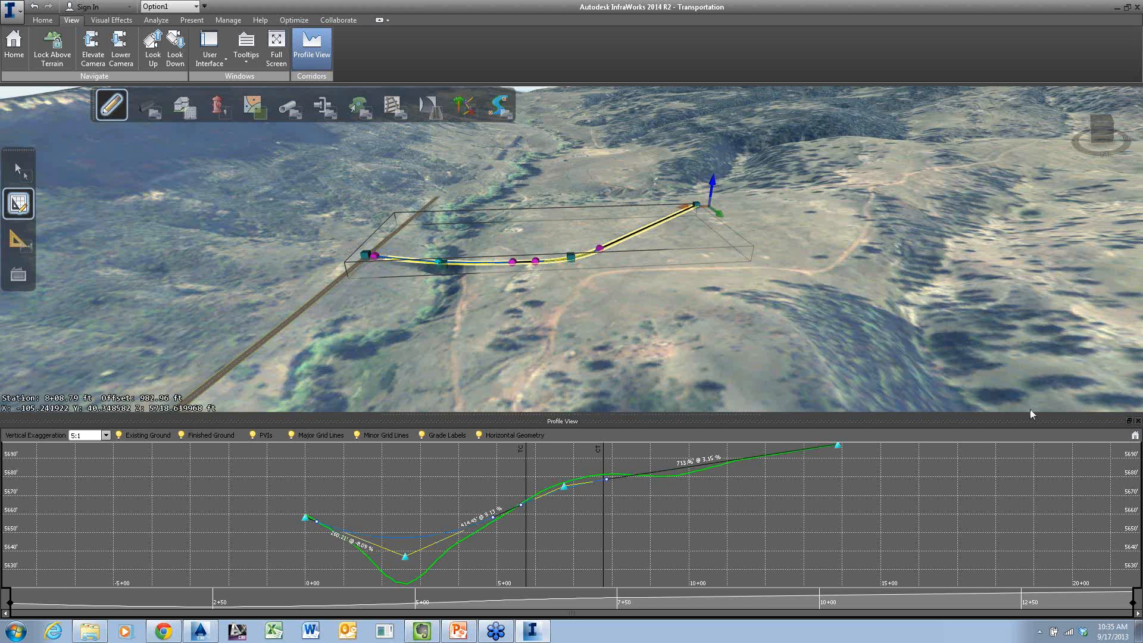
key("Escape")
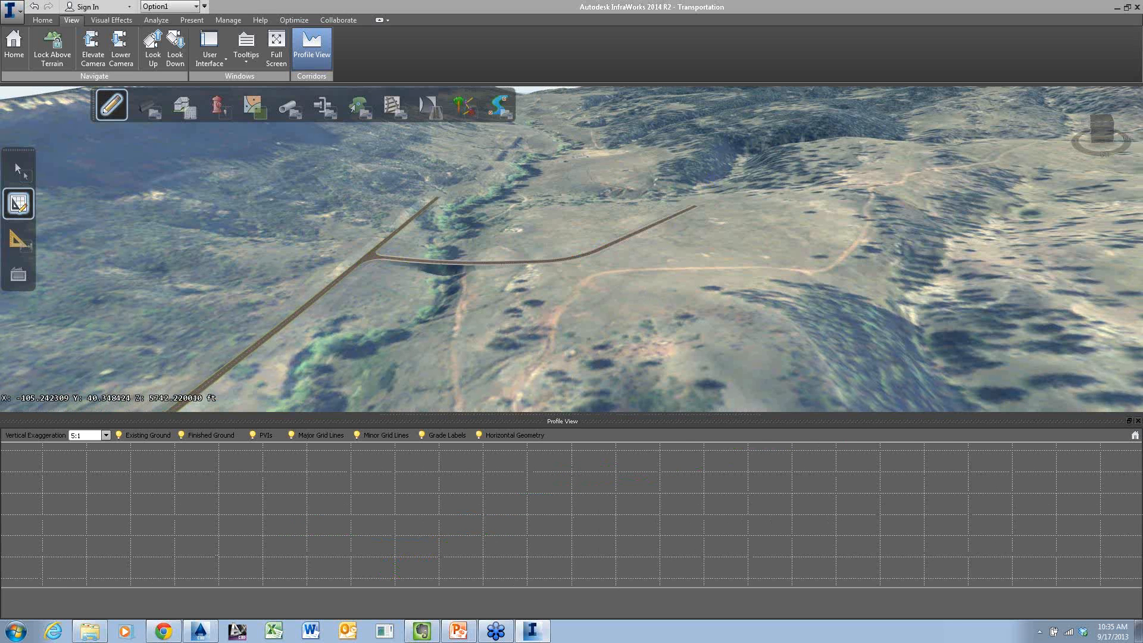
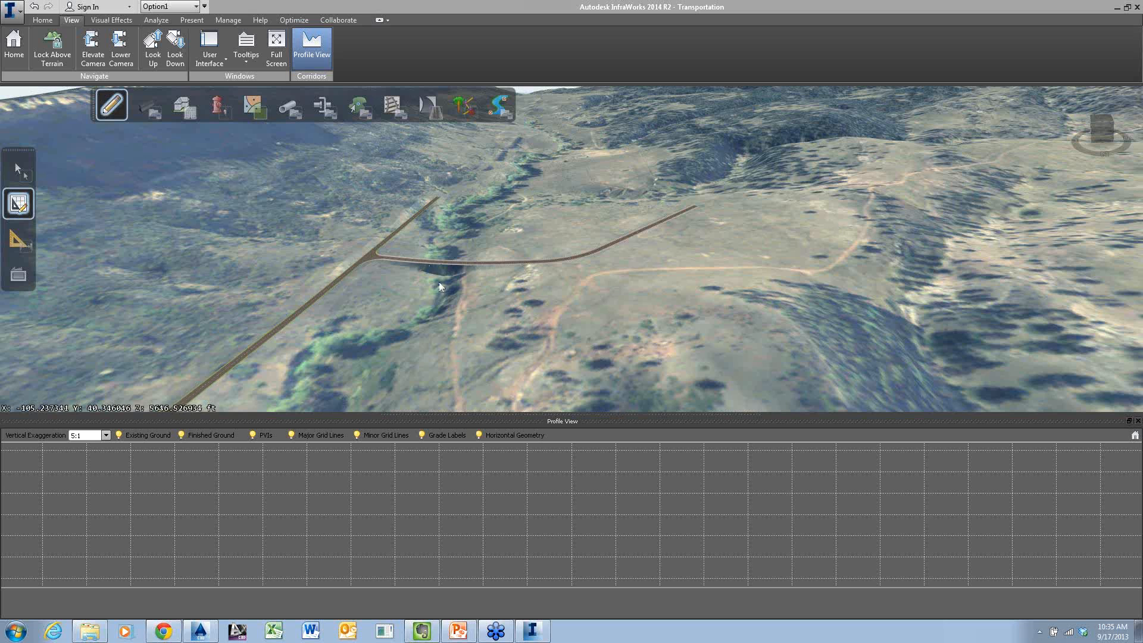
Close the profile view and show the whole valley road area from directly above
left_click_drag(444, 303, 508, 301)
scroll(508, 301, "down", 5)
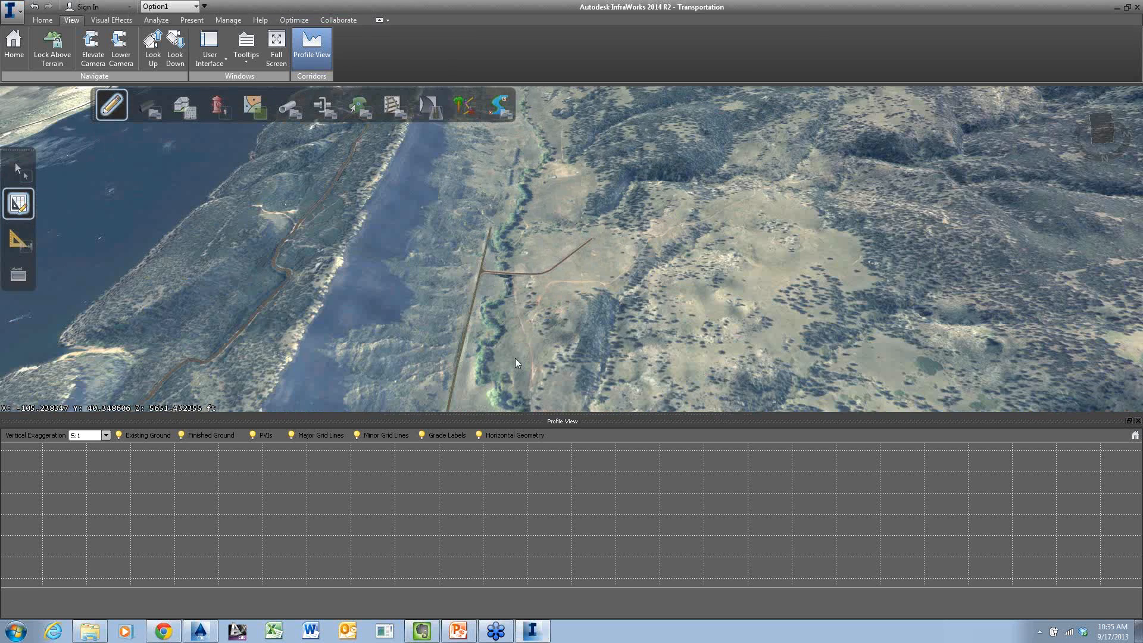
scroll(584, 232, "down", 3)
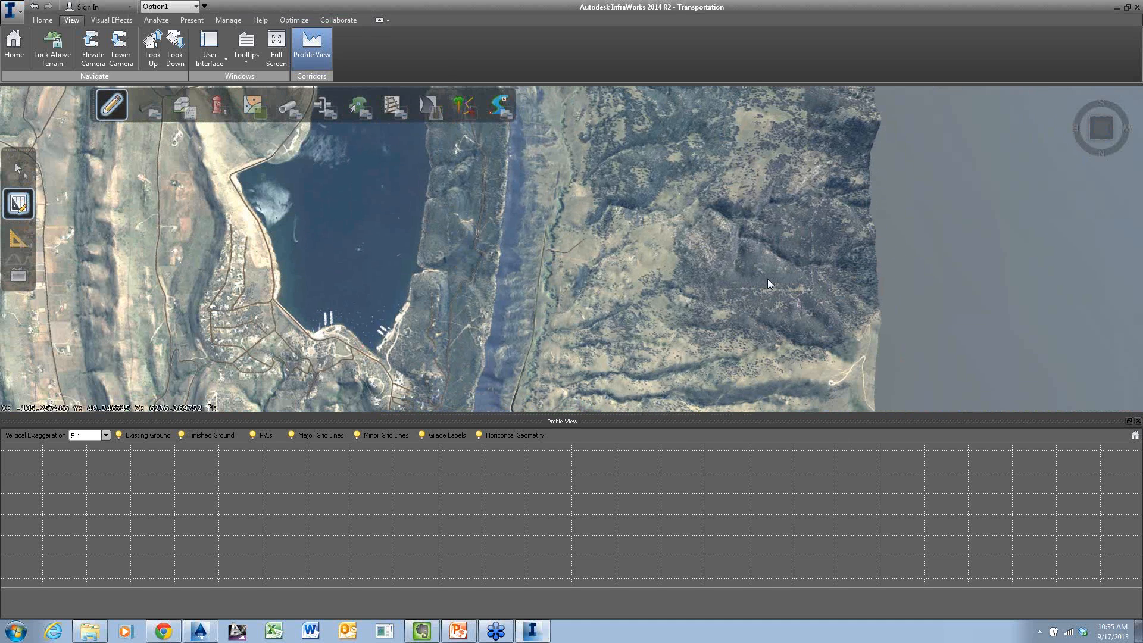
left_click_drag(768, 280, 325, 318)
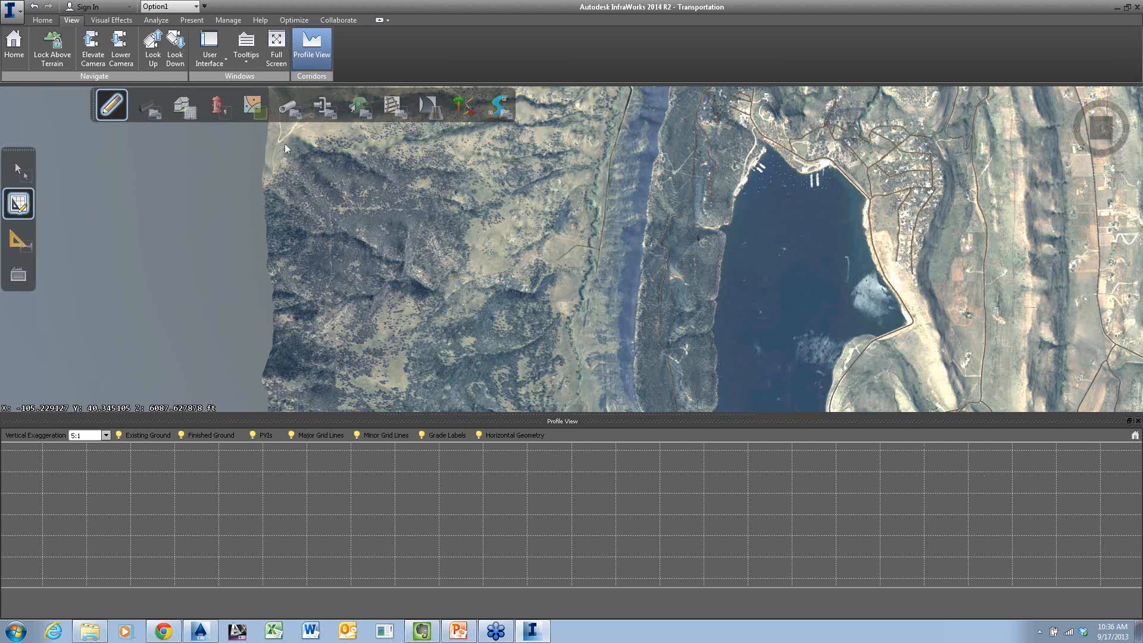
left_click(311, 47)
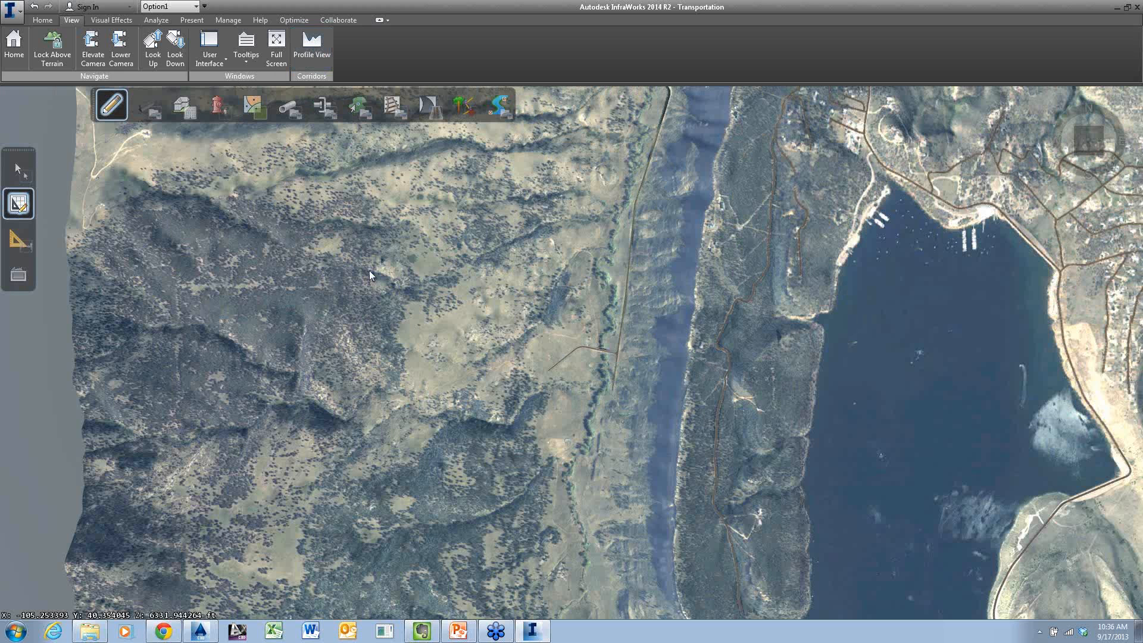
left_click_drag(538, 316, 520, 412)
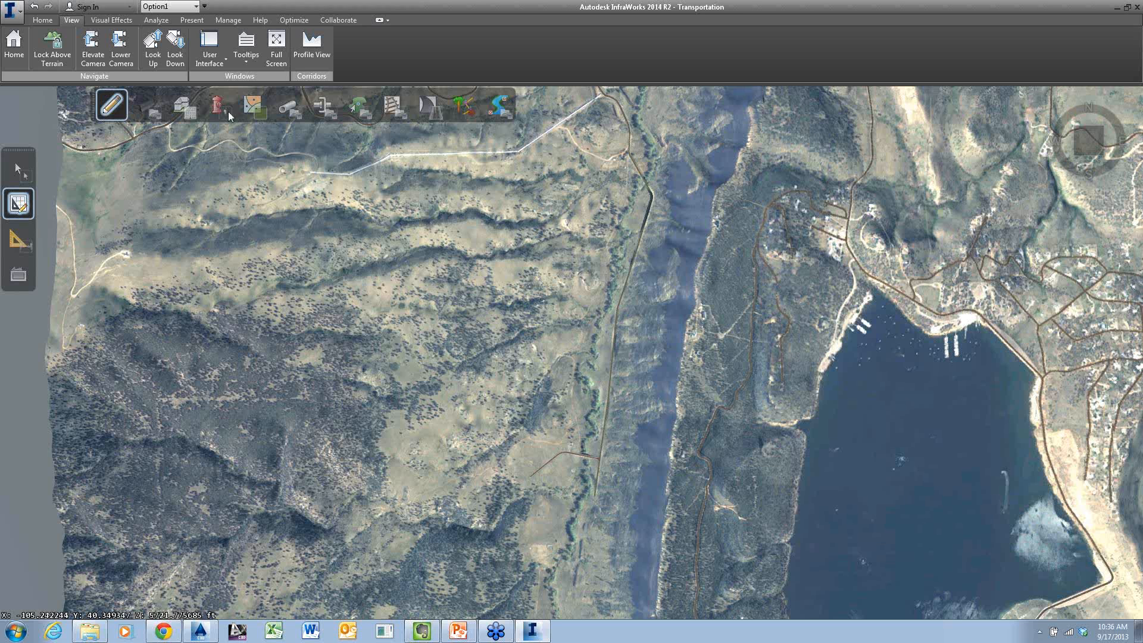
Start an IMX export of the model and choose BBox for defining the extent interactively
left_click(12, 11)
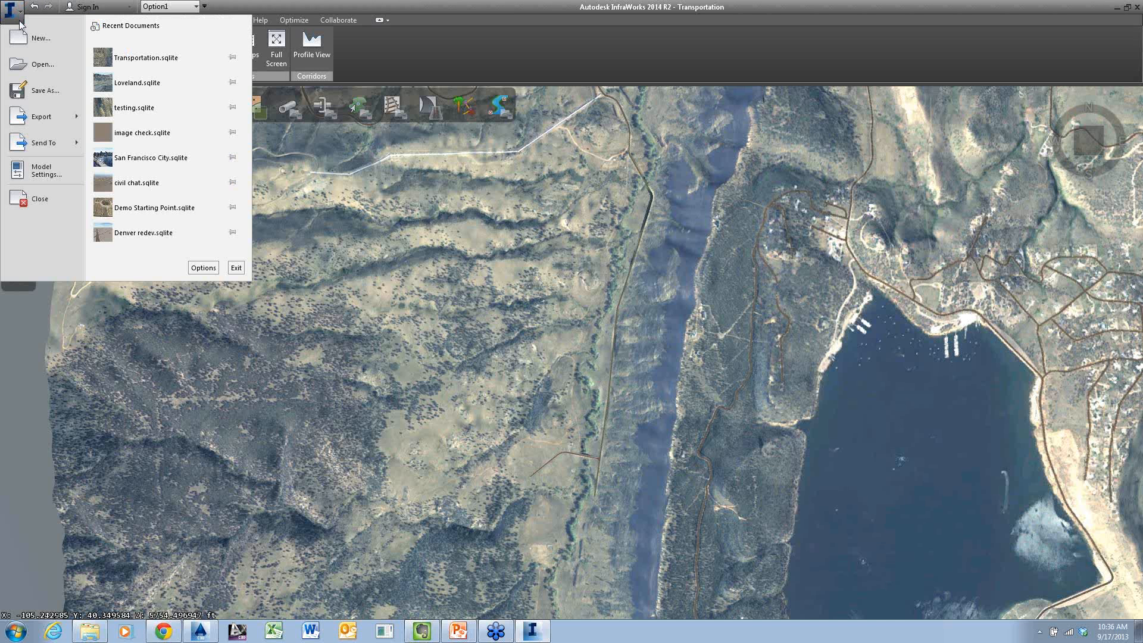
mouse_move(76, 115)
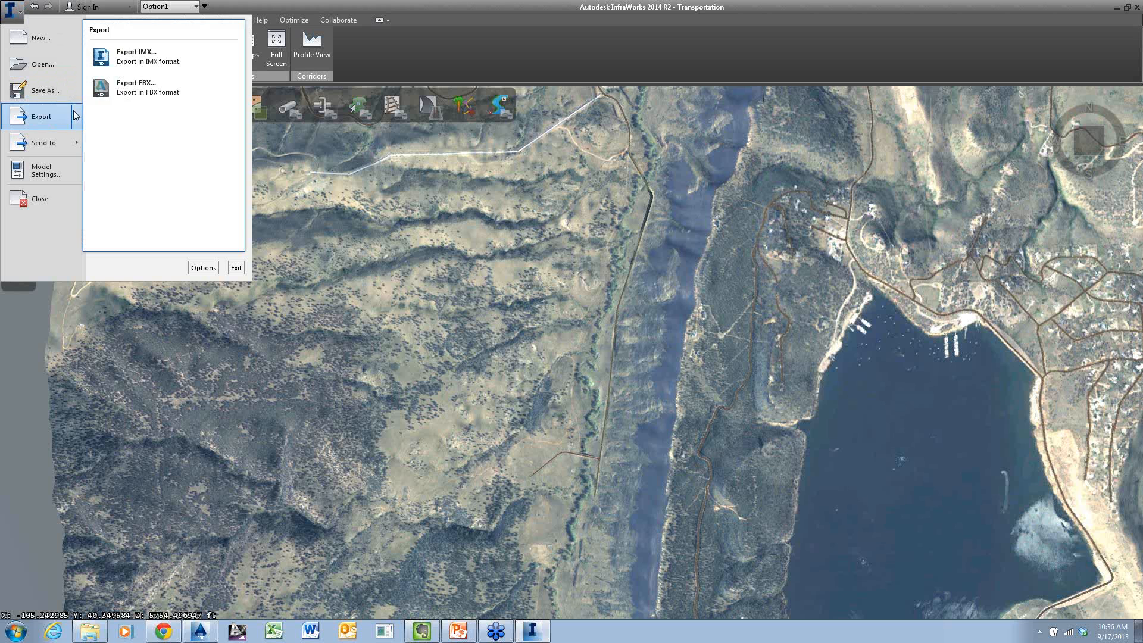
left_click(144, 65)
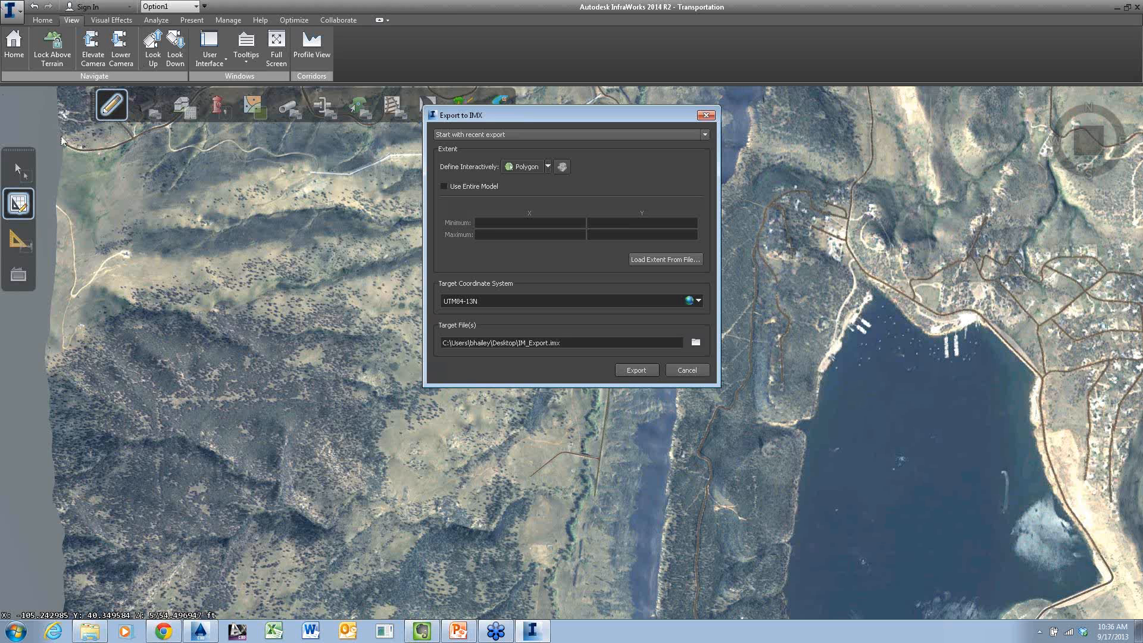
left_click(548, 167)
left_click(534, 181)
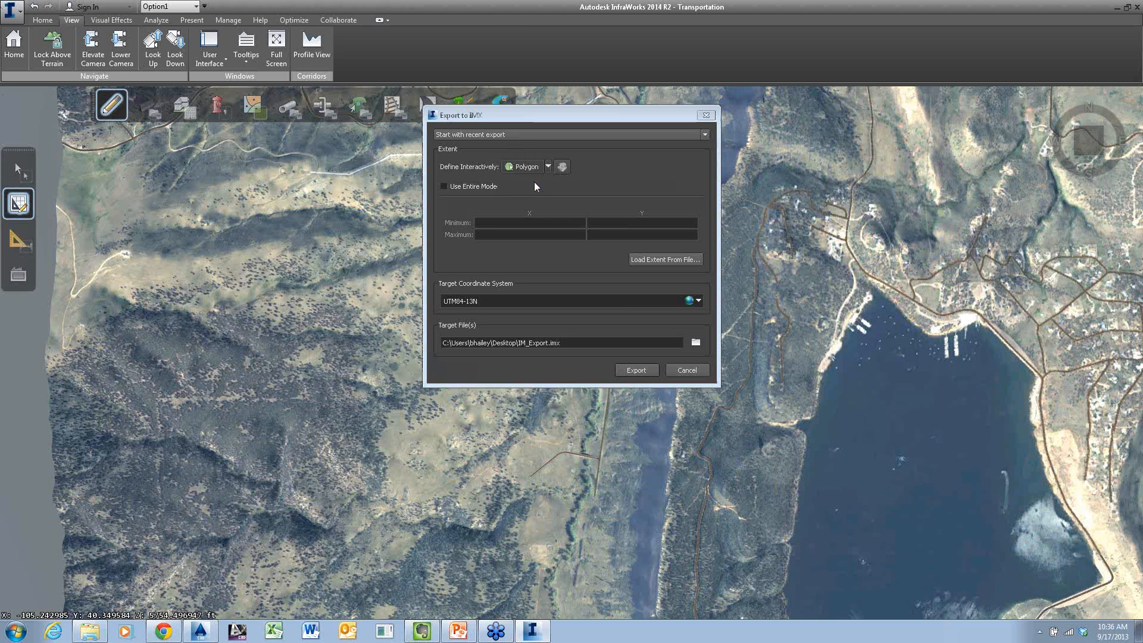
Draw the extent box around the valley and its roads, and export to IM_Export.imx on the desktop, replacing the existing file
left_click_drag(531, 116, 674, 563)
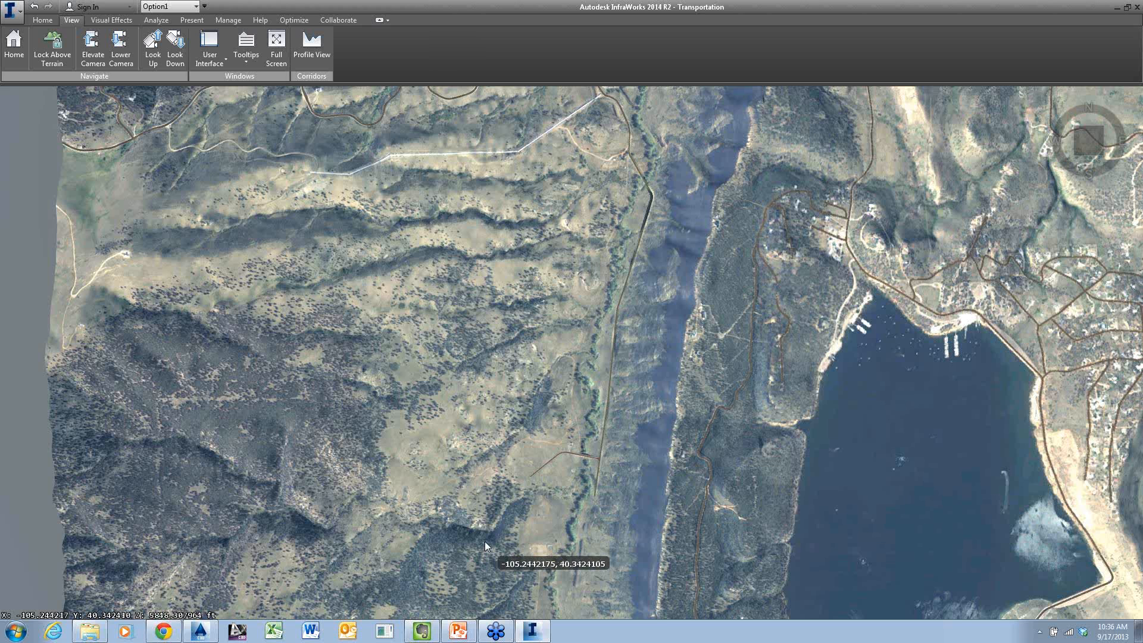
left_click_drag(485, 543, 706, 118)
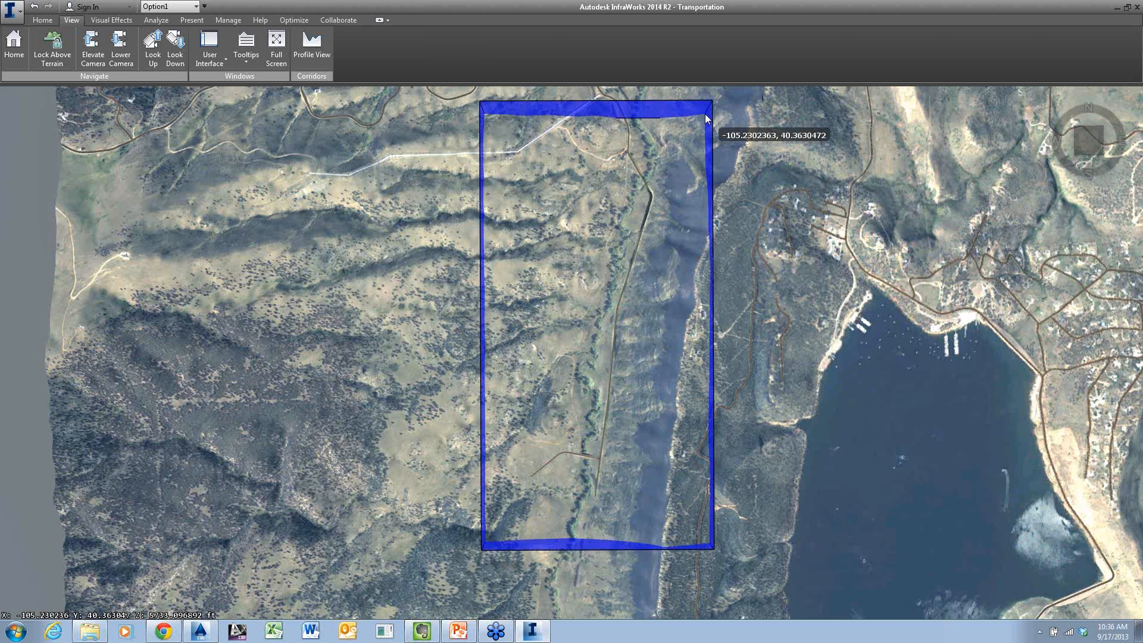
left_click(705, 113)
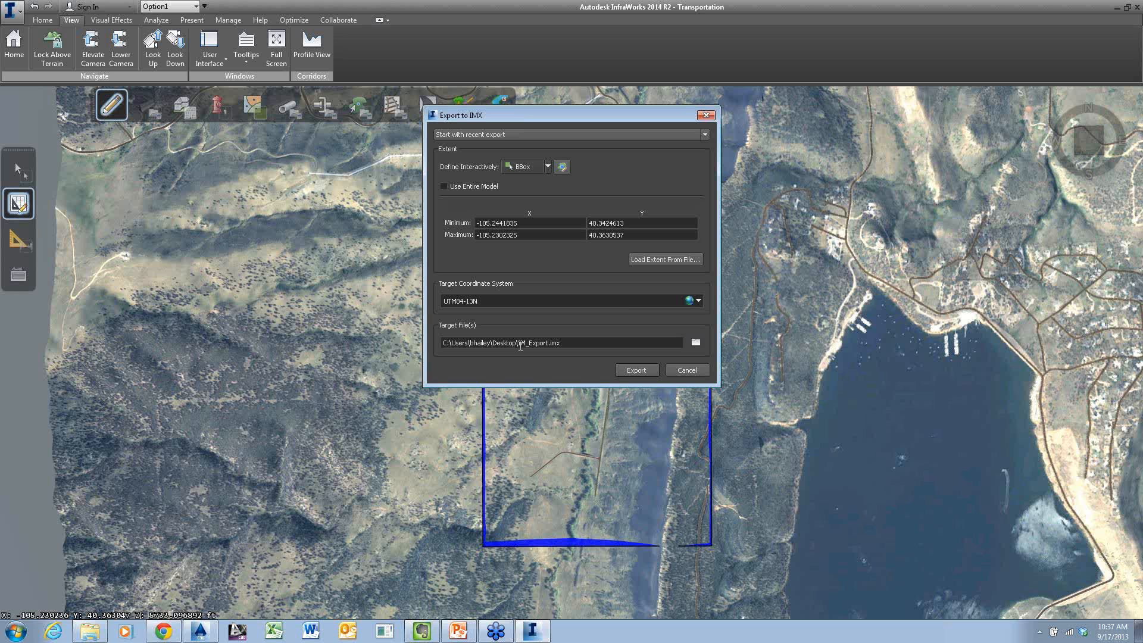
left_click(632, 372)
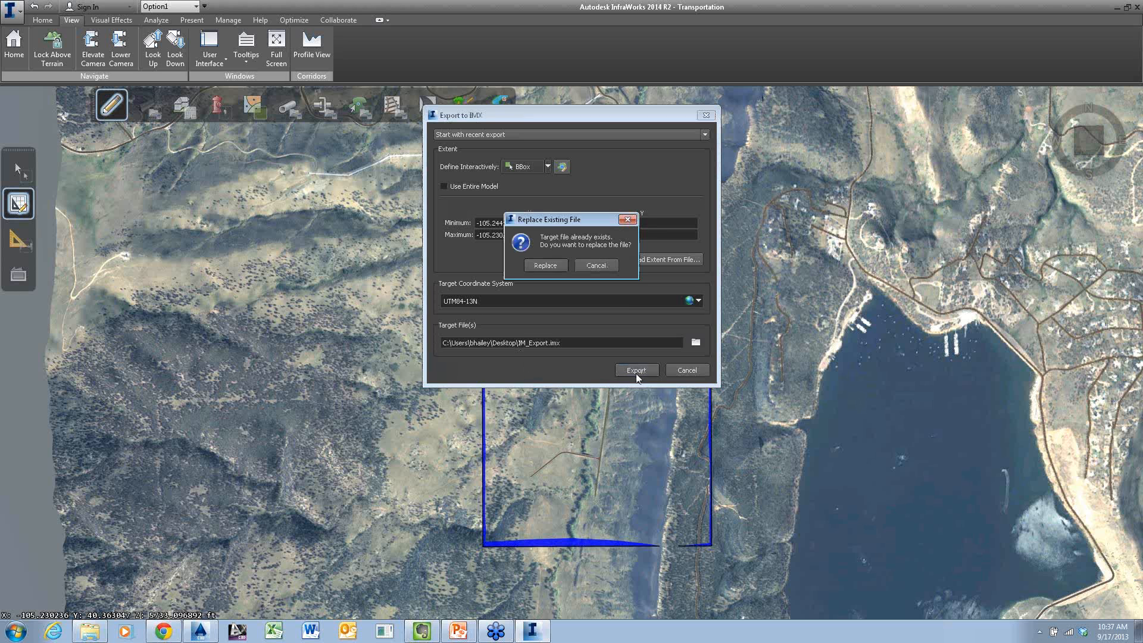
left_click(538, 266)
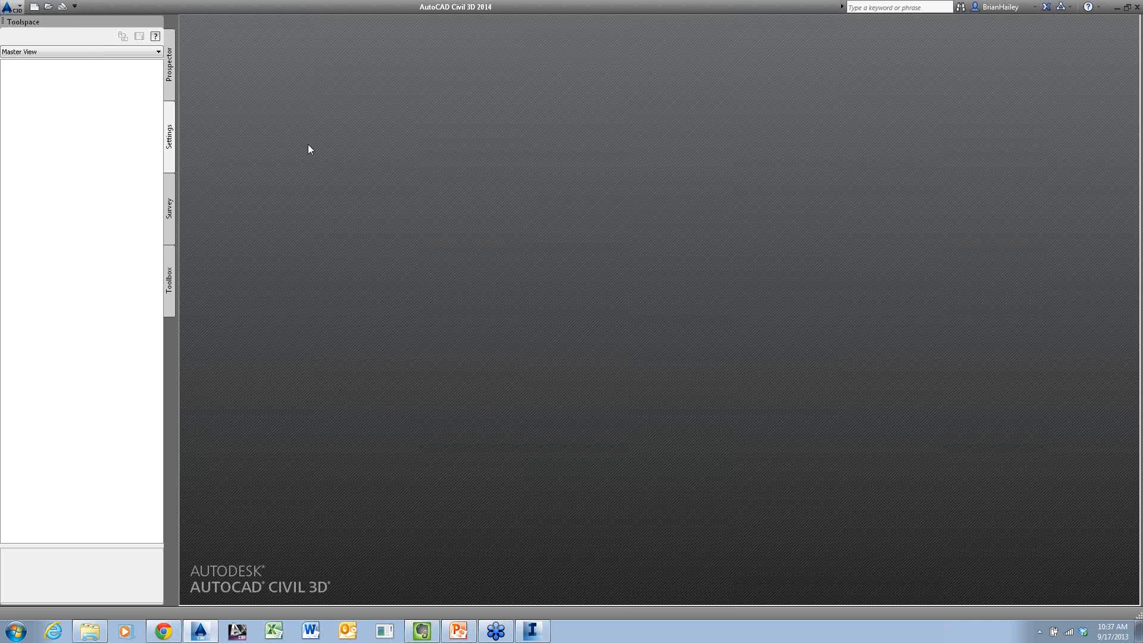
Switch to AutoCAD Civil 3D and create a new drawing from the template _AutoCAD Civil 3D (Metric) NCS.dwt
left_click(11, 7)
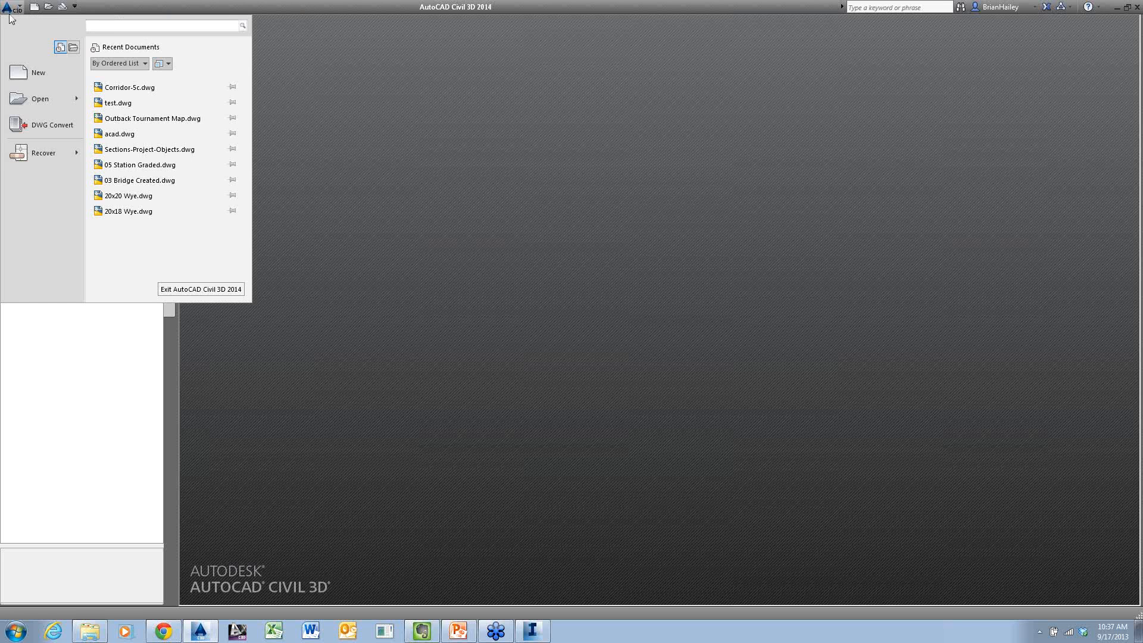
left_click(21, 72)
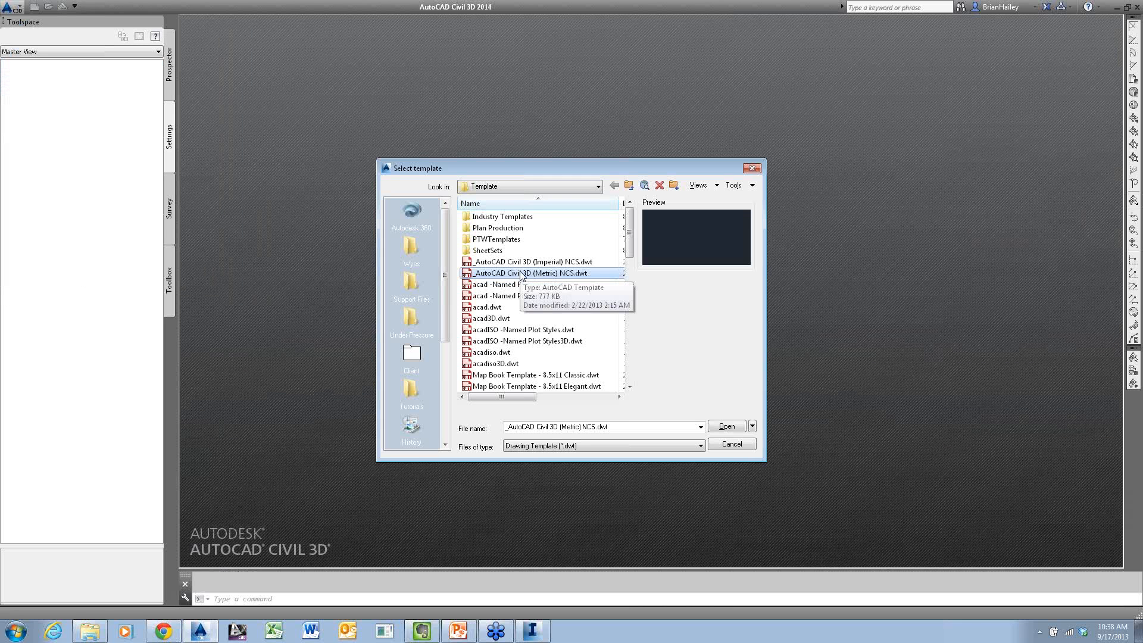
double_click(522, 274)
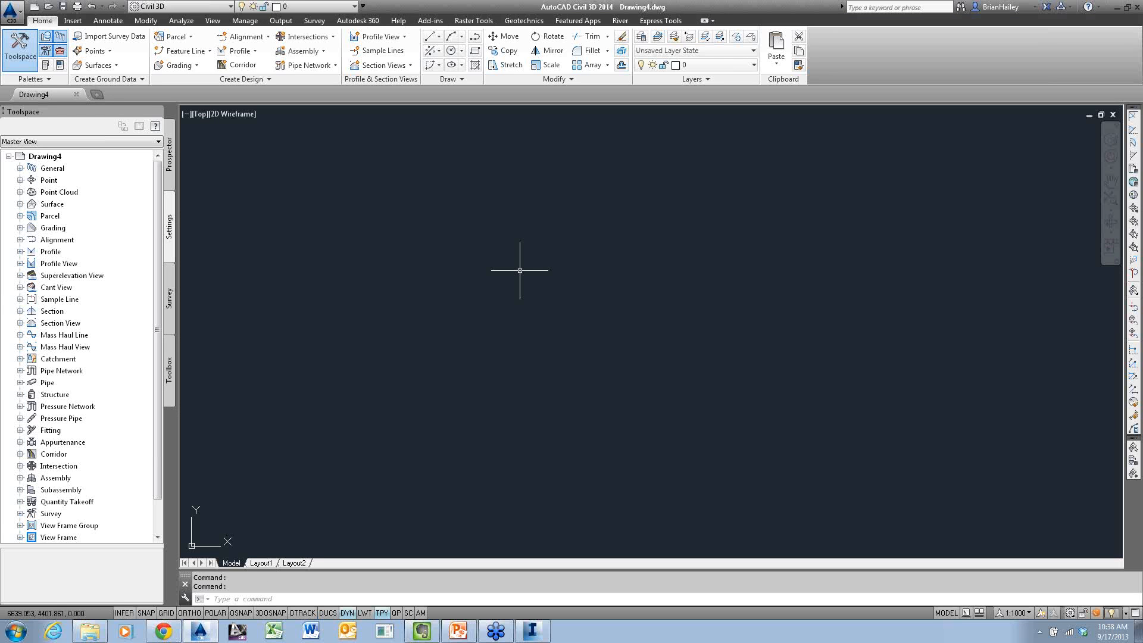
Set the drawing's coordinate system code to CO83-N, NAD83 Colorado State Planes, North Zone, Meter
right_click(34, 158)
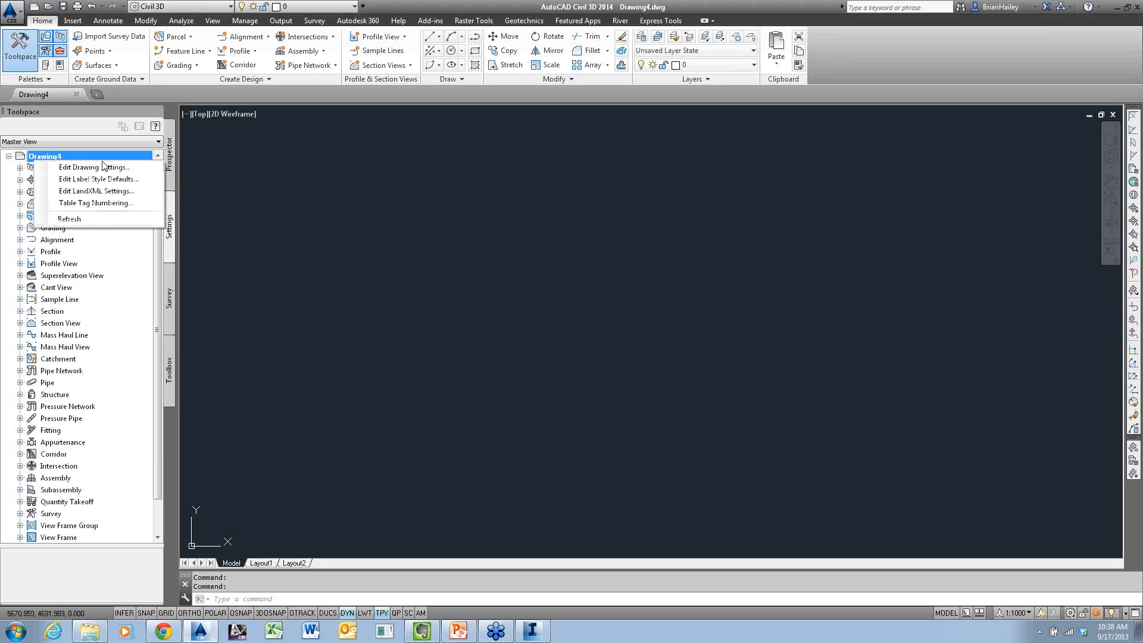
left_click(95, 167)
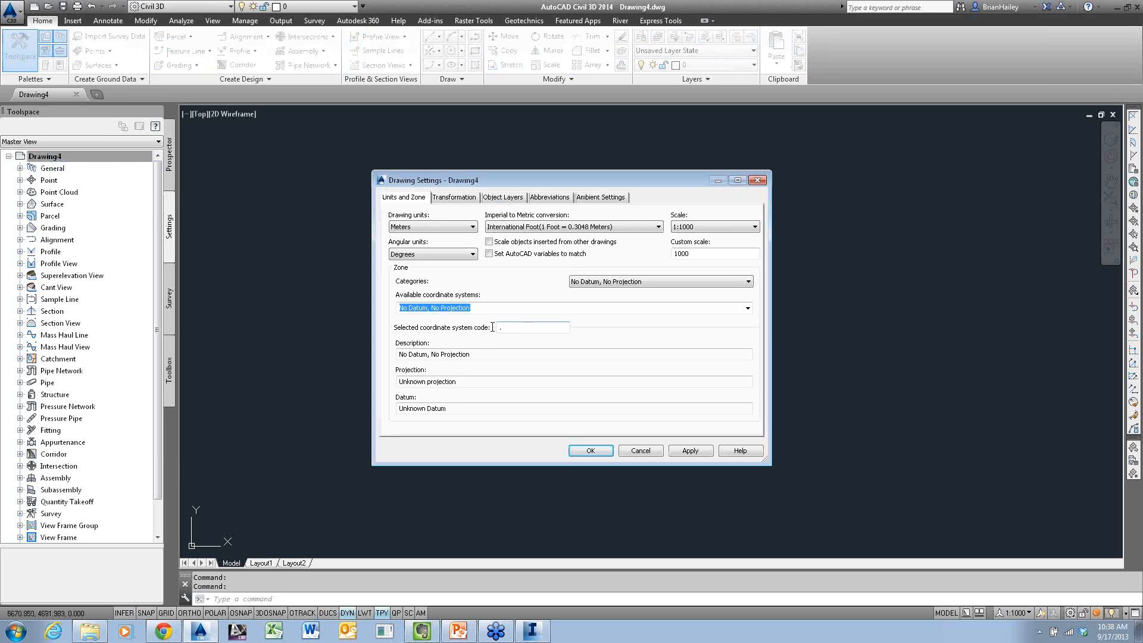
left_click_drag(492, 326, 422, 339)
type("co")
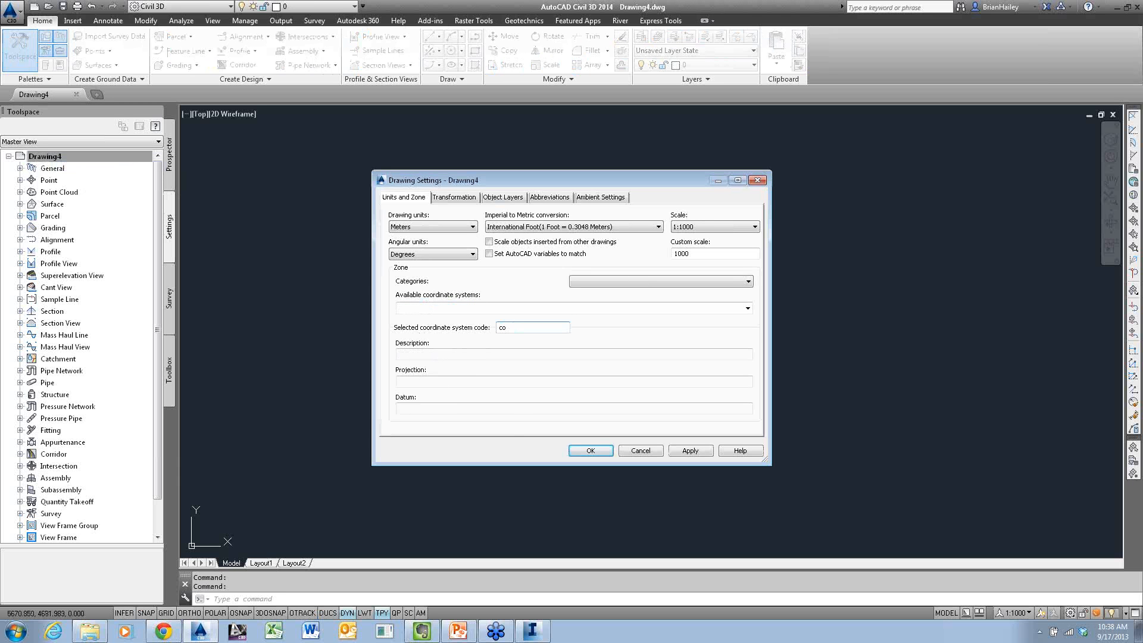
type("83-n")
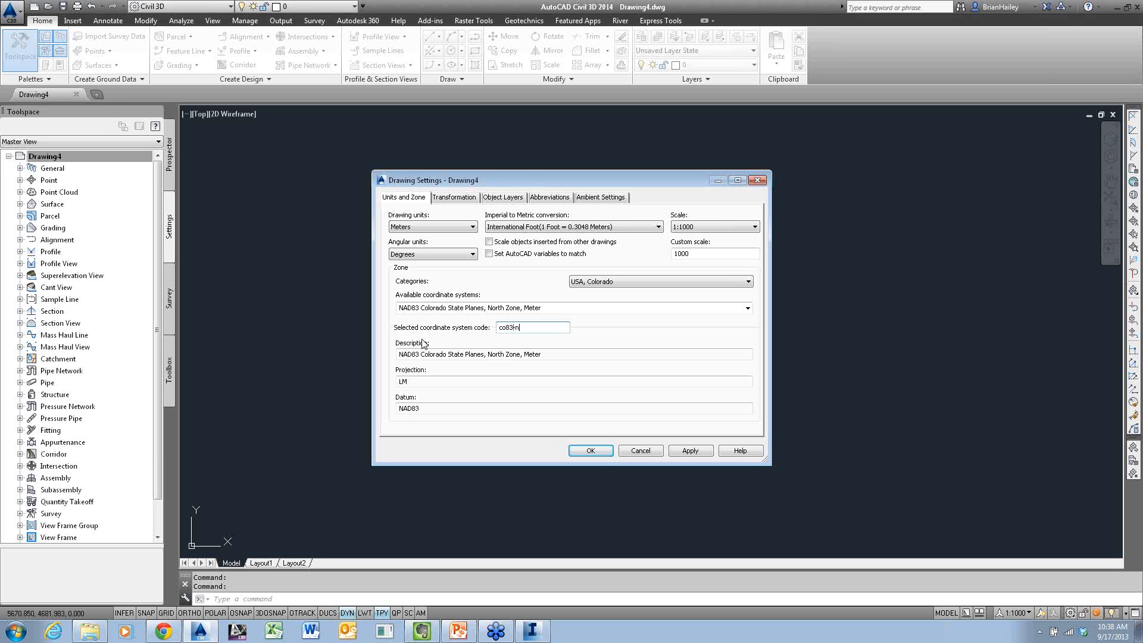
left_click(590, 450)
left_click(592, 451)
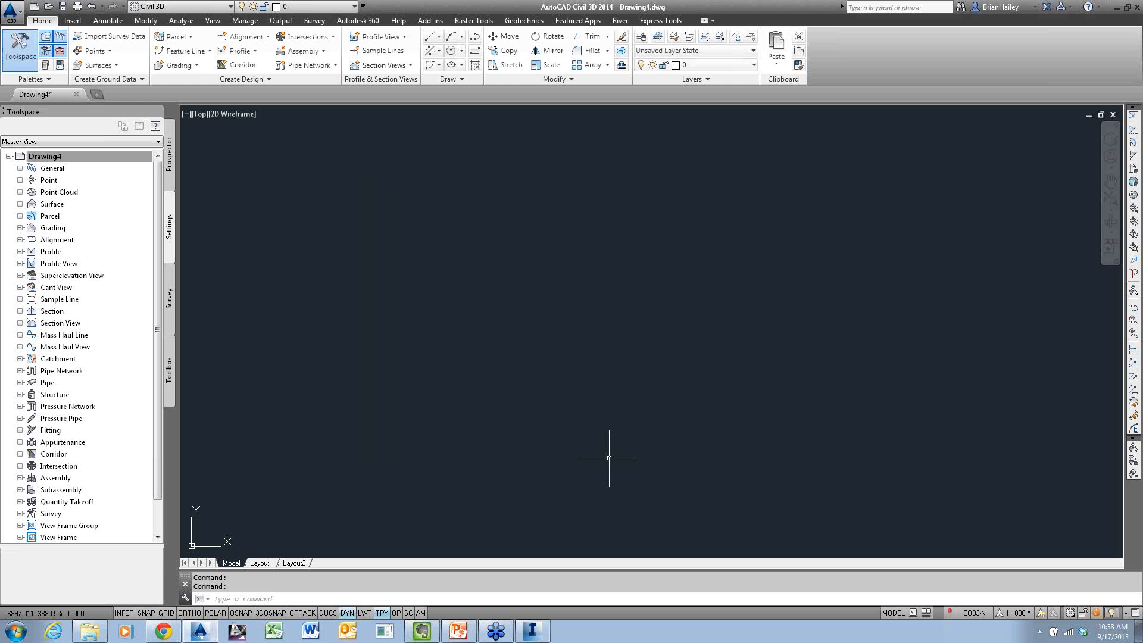
Import the IMX file IM_Export.imx from the desktop into the drawing
left_click(73, 20)
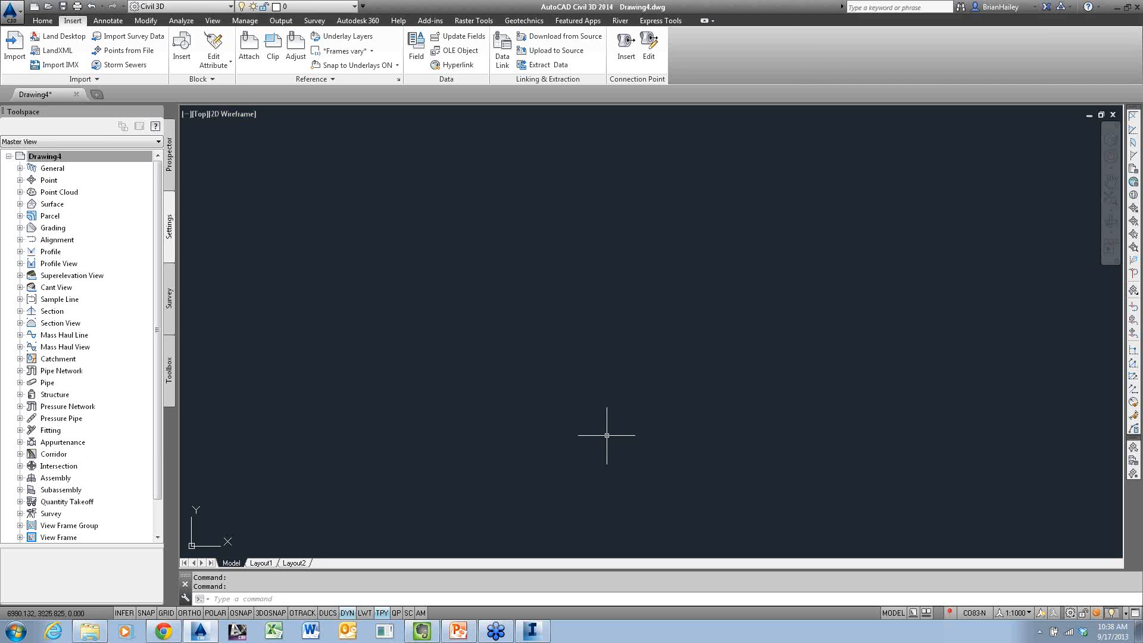
left_click(73, 65)
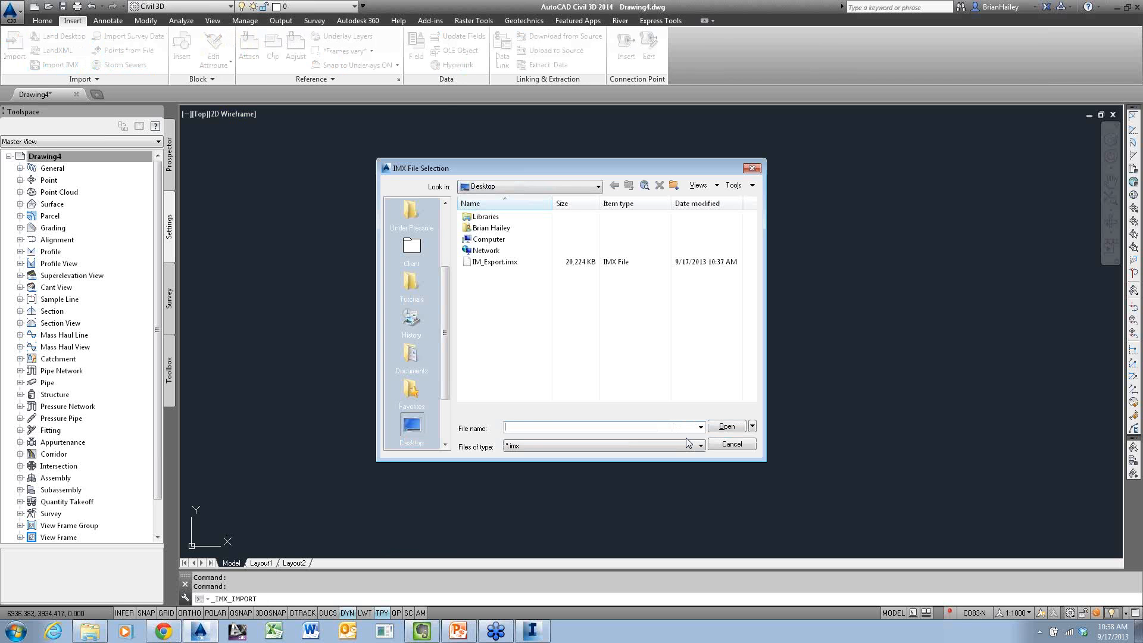
left_click(499, 262)
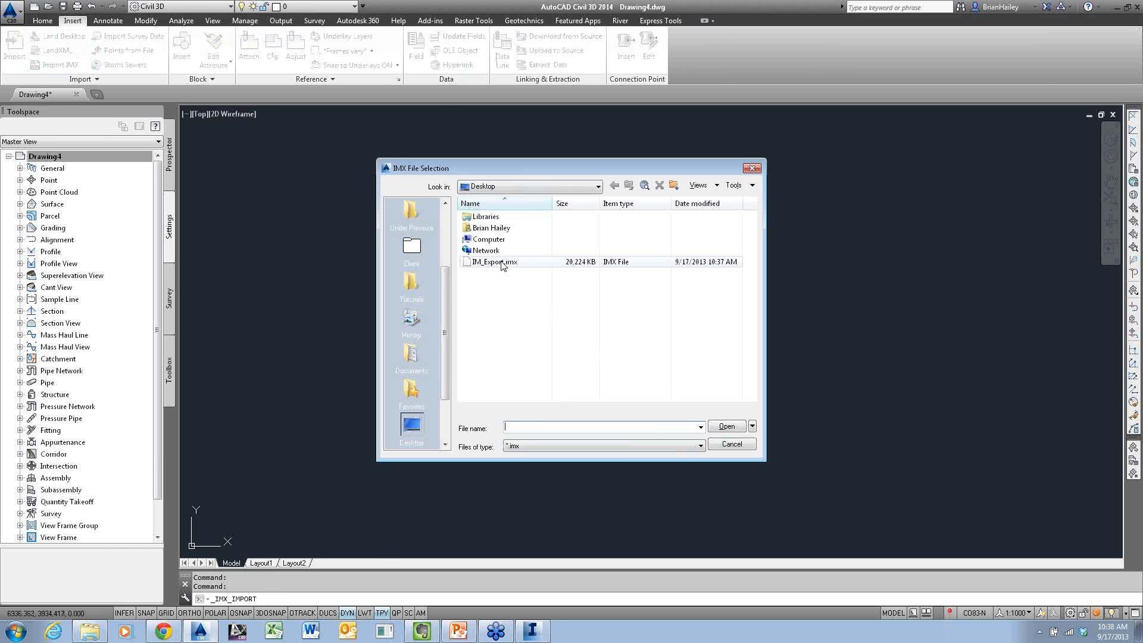
left_click(726, 426)
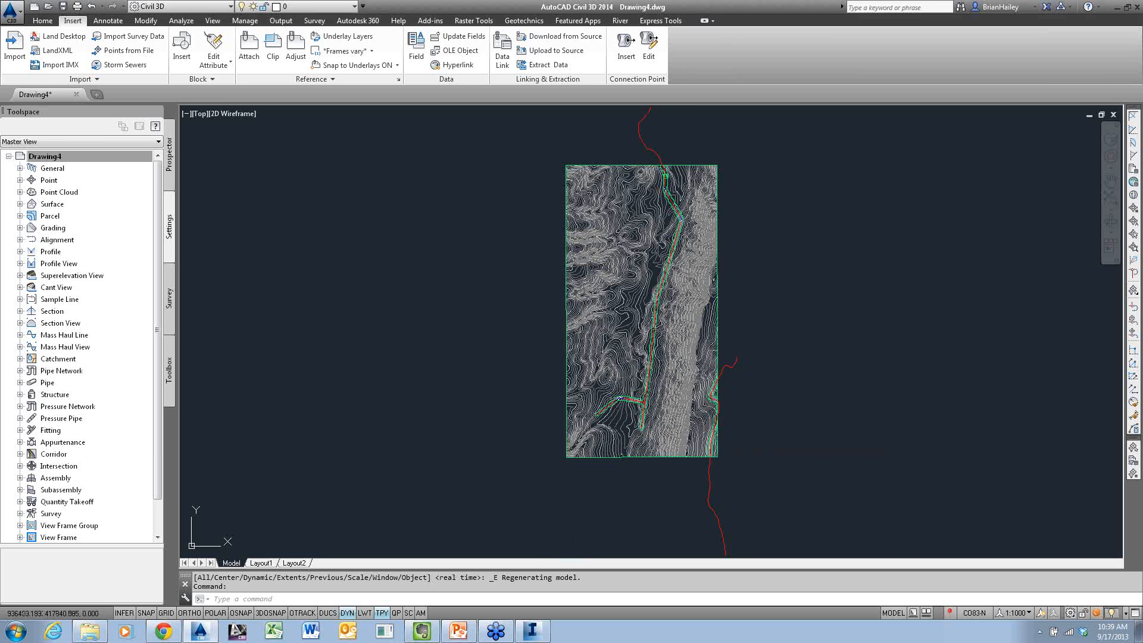
Inspect the AIM_Existing_Ground surface in 3D in the Object Viewer and close the viewer
left_click(639, 327)
right_click(639, 327)
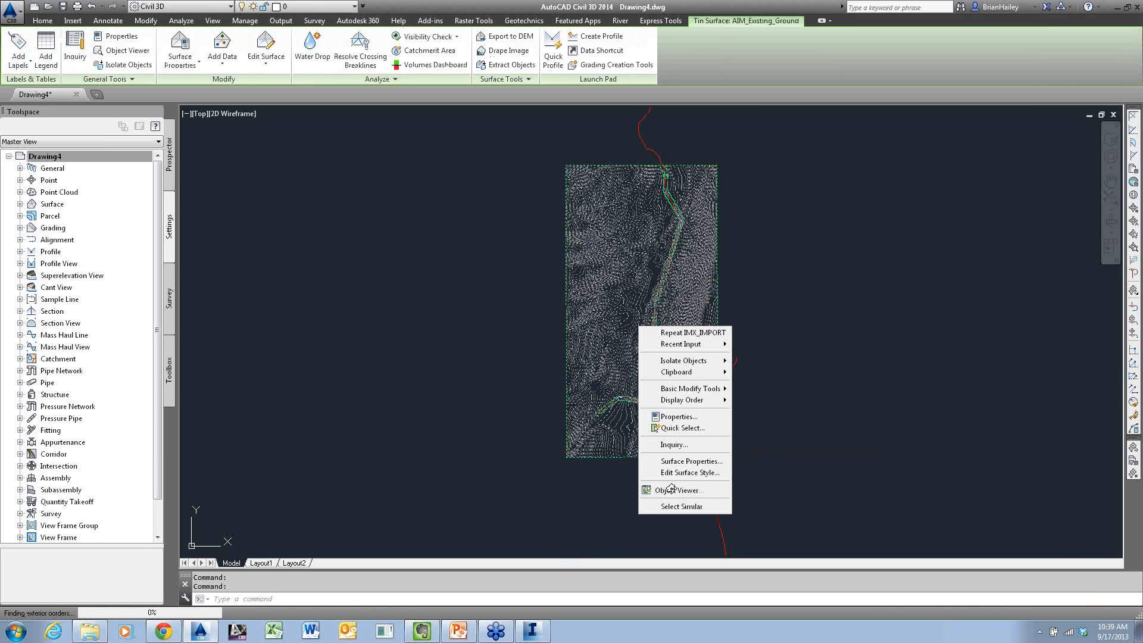
left_click(671, 489)
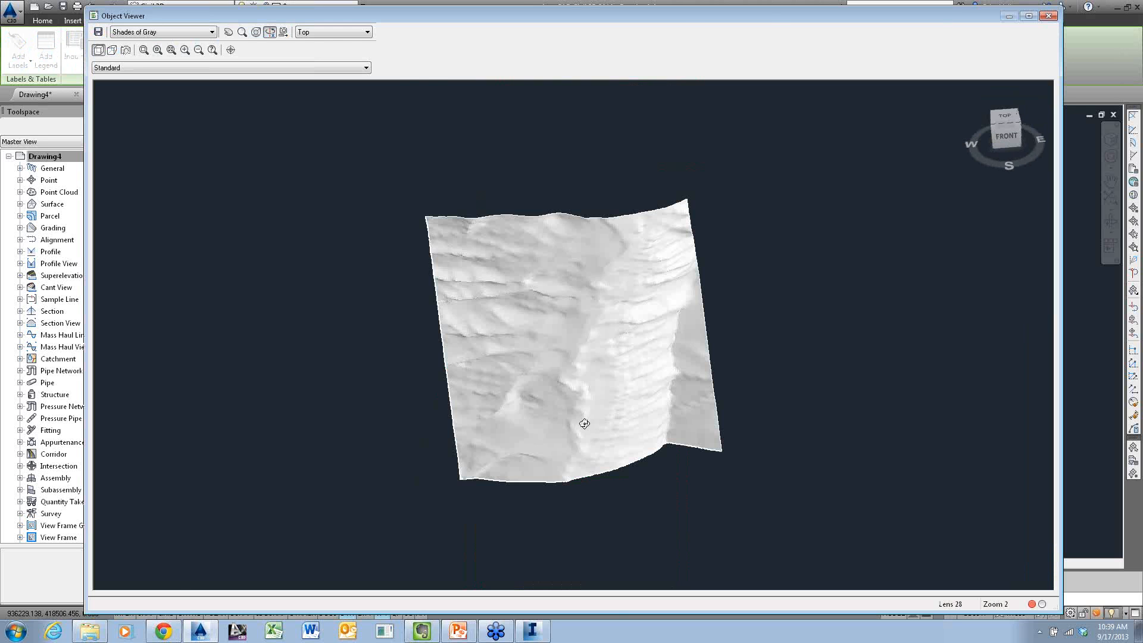
key("Escape")
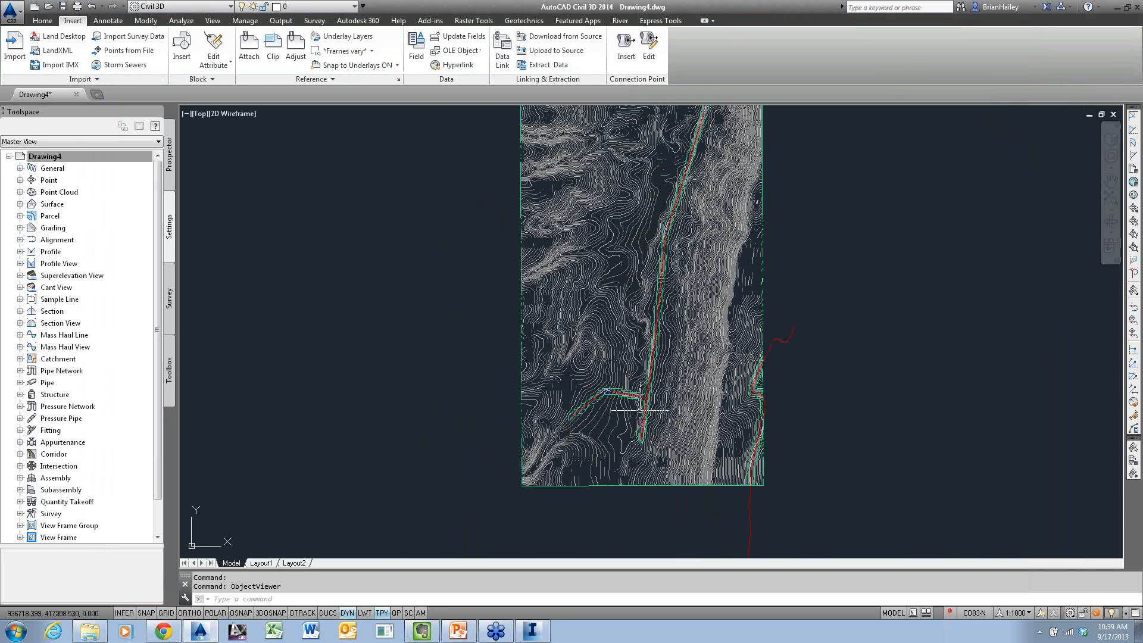
Inspect the AIM_Proposed_Ground surface at the side road in the Object Viewer, and look over the imported surfaces and alignments in plan
scroll(638, 411, "up", 2)
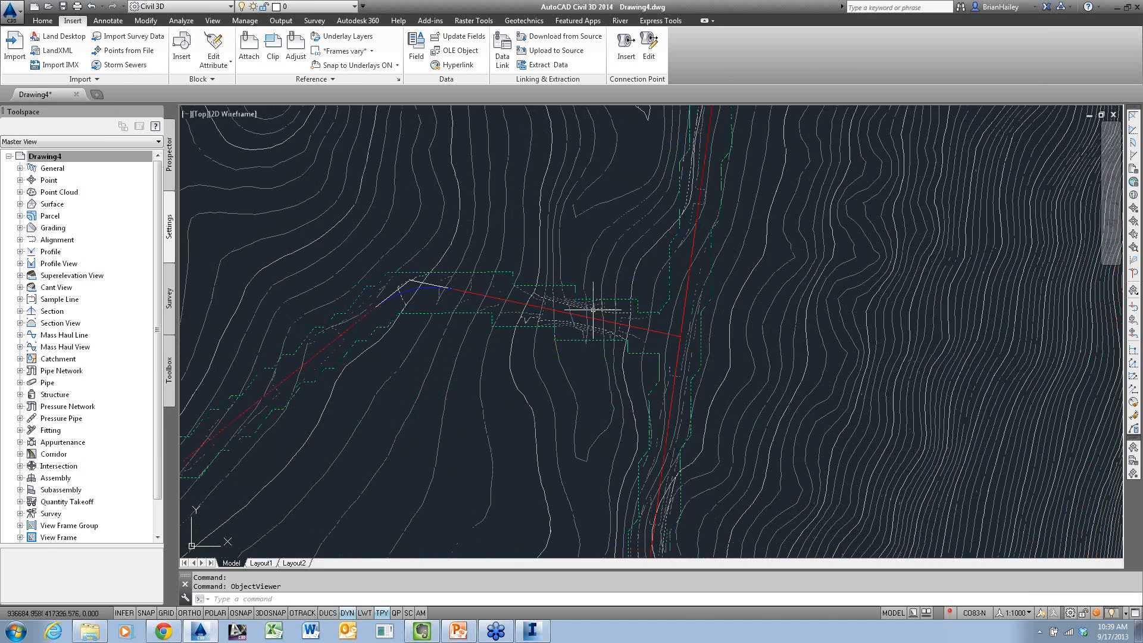
left_click(592, 310)
right_click(581, 253)
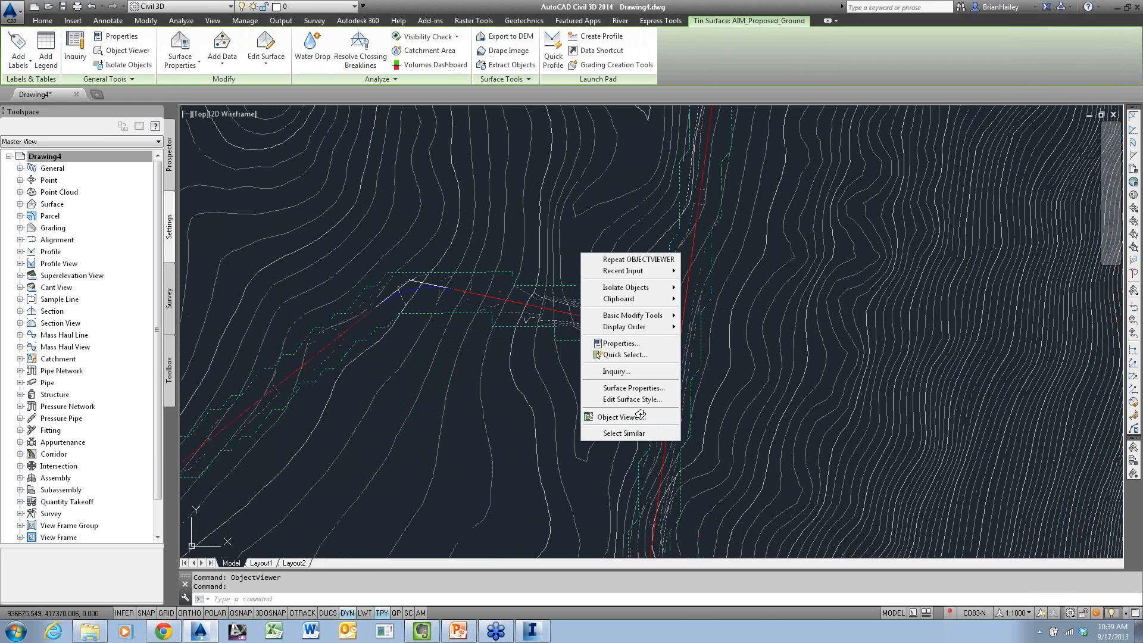
left_click(640, 420)
left_click_drag(628, 434, 781, 365)
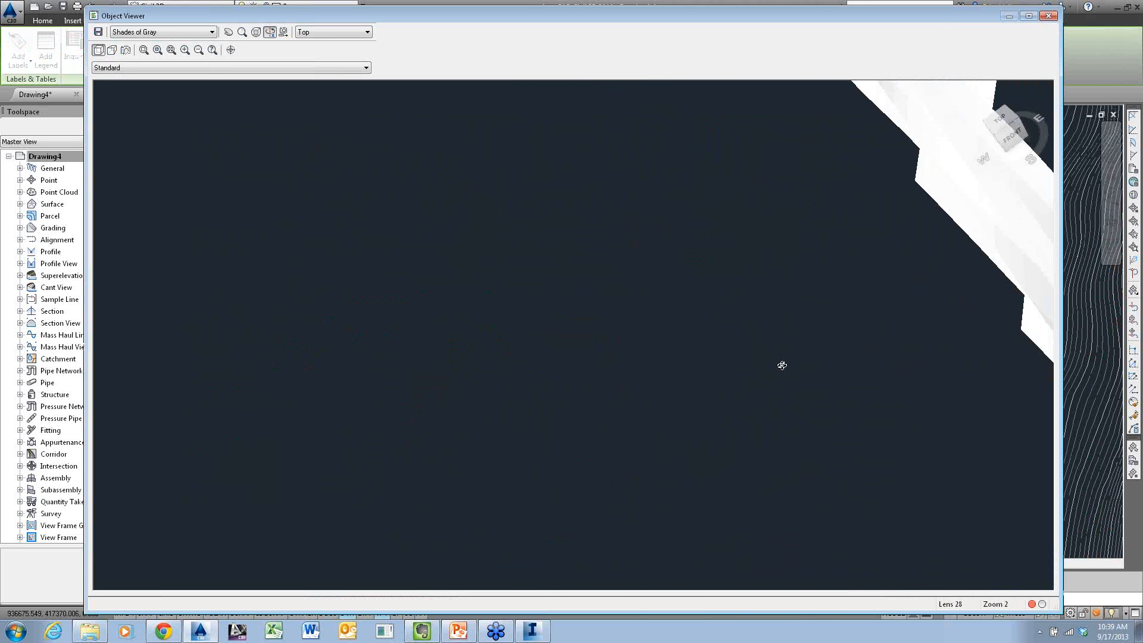
key("Escape")
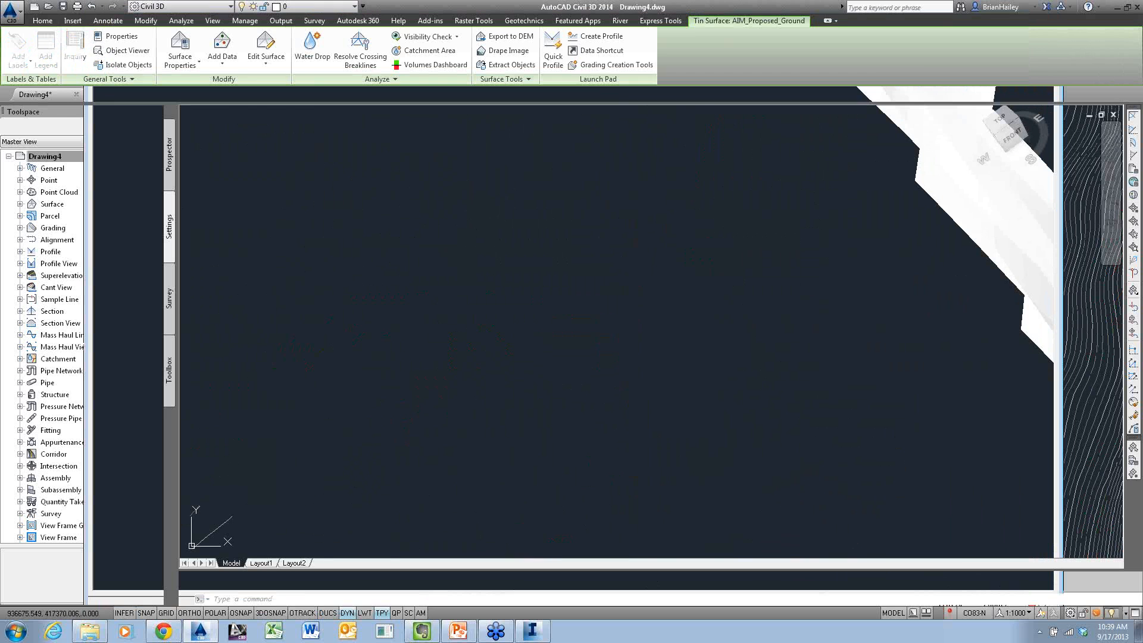
scroll(753, 352, "down", 6)
scroll(821, 358, "up", 10)
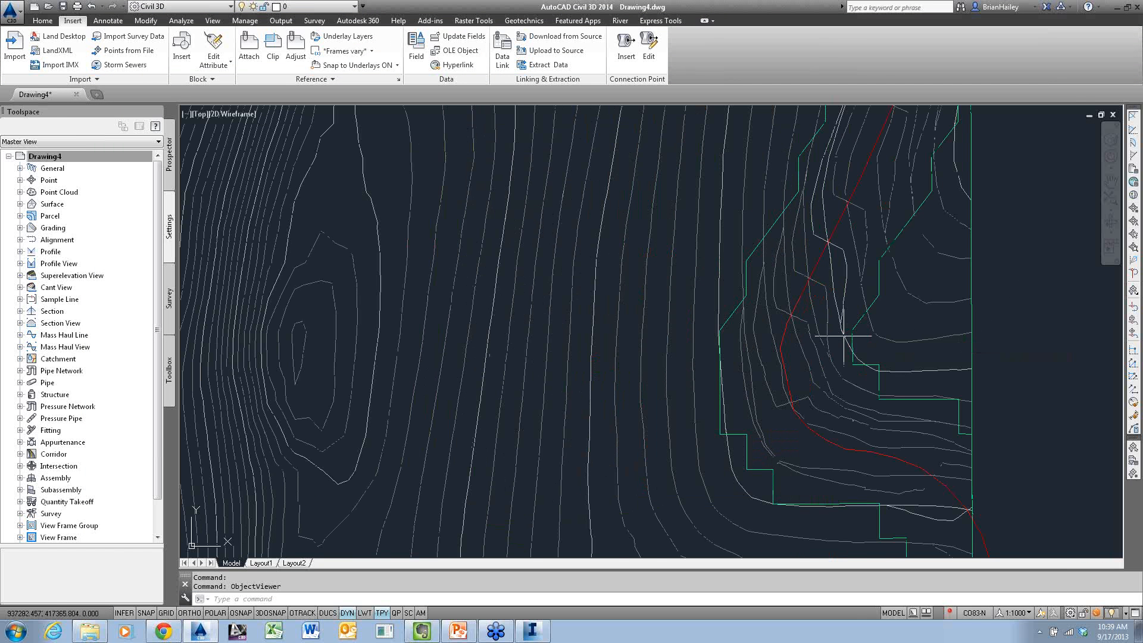
scroll(843, 336, "down", 8)
middle_click_drag(756, 333, 590, 333)
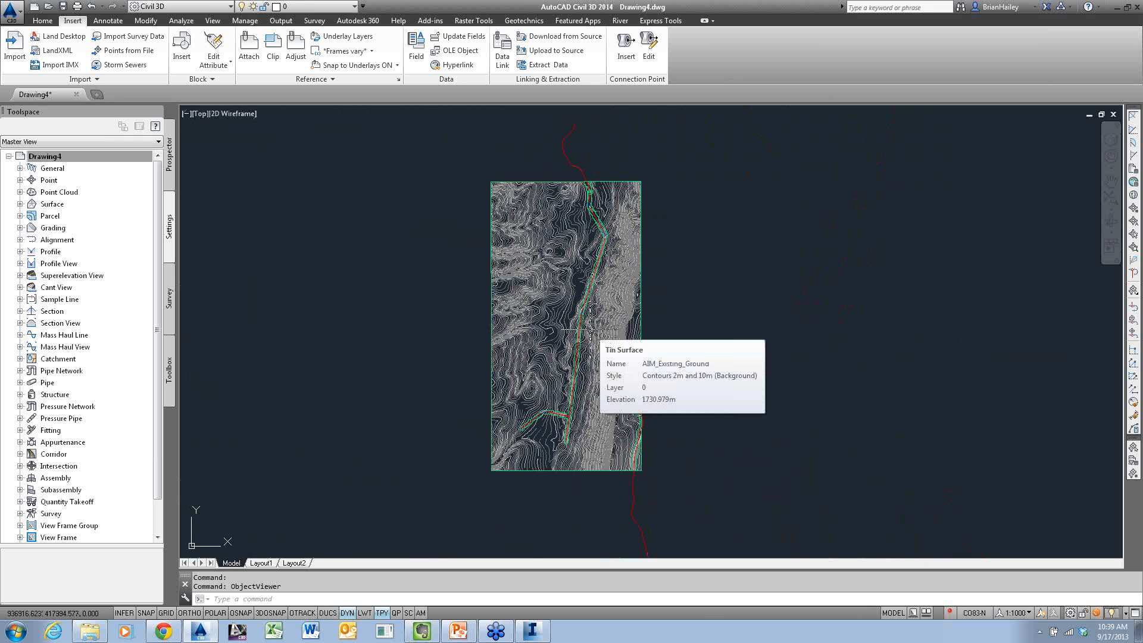
Rename the side road alignment 8510 as Becky's Way in its properties
scroll(590, 330, "up", 8)
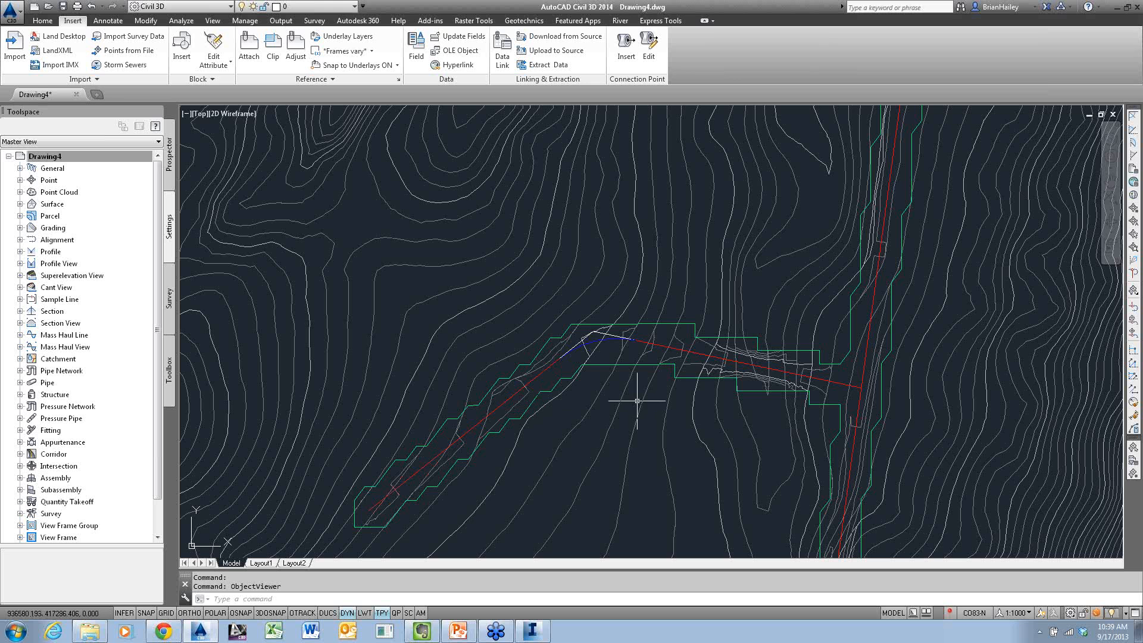
left_click(590, 342)
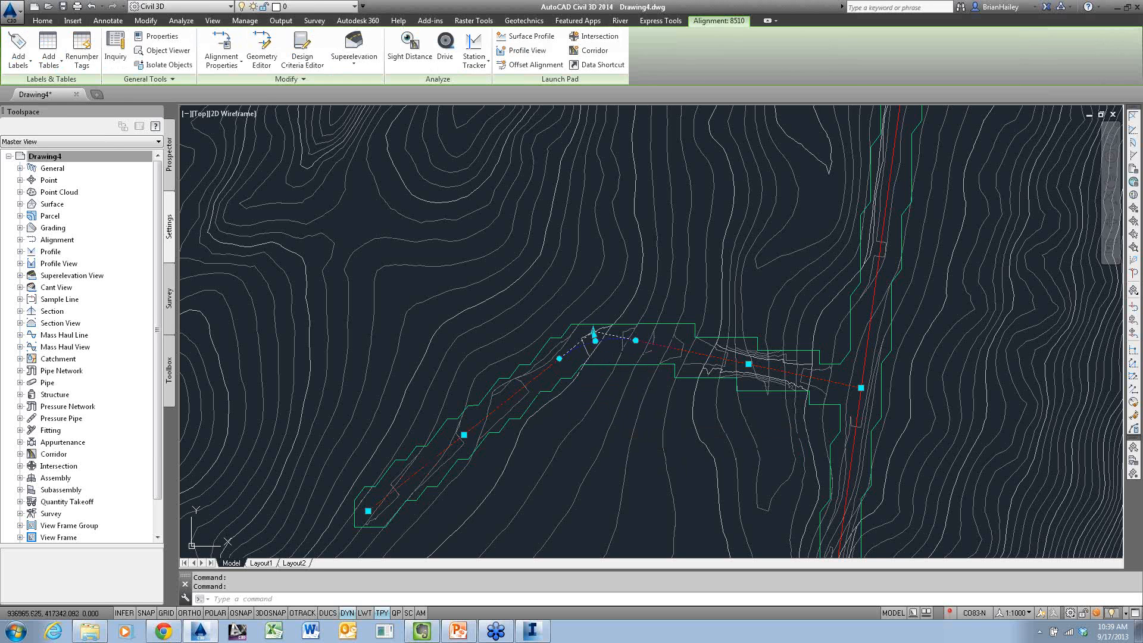
key("ctrl+1")
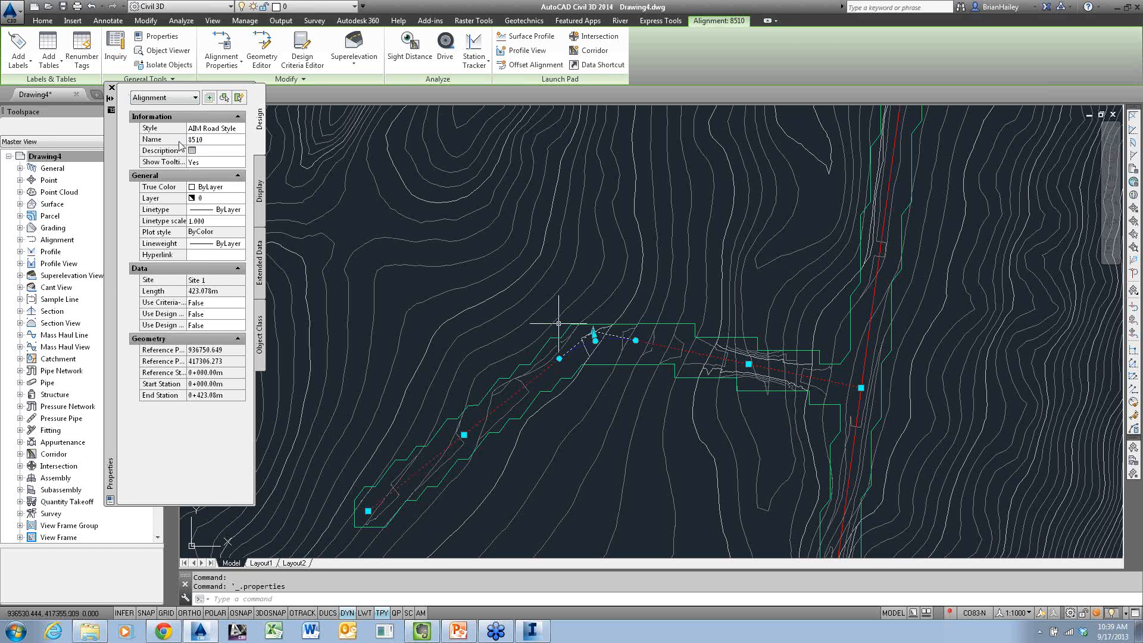
left_click(212, 139)
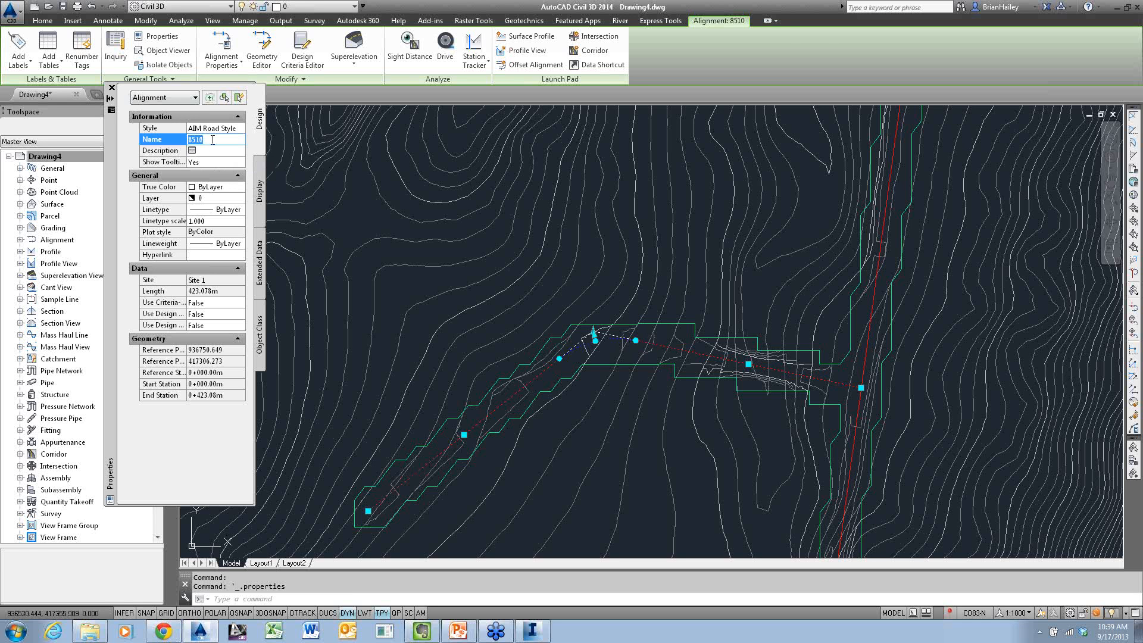
type("Becky's S")
type("ay")
left_click(213, 145)
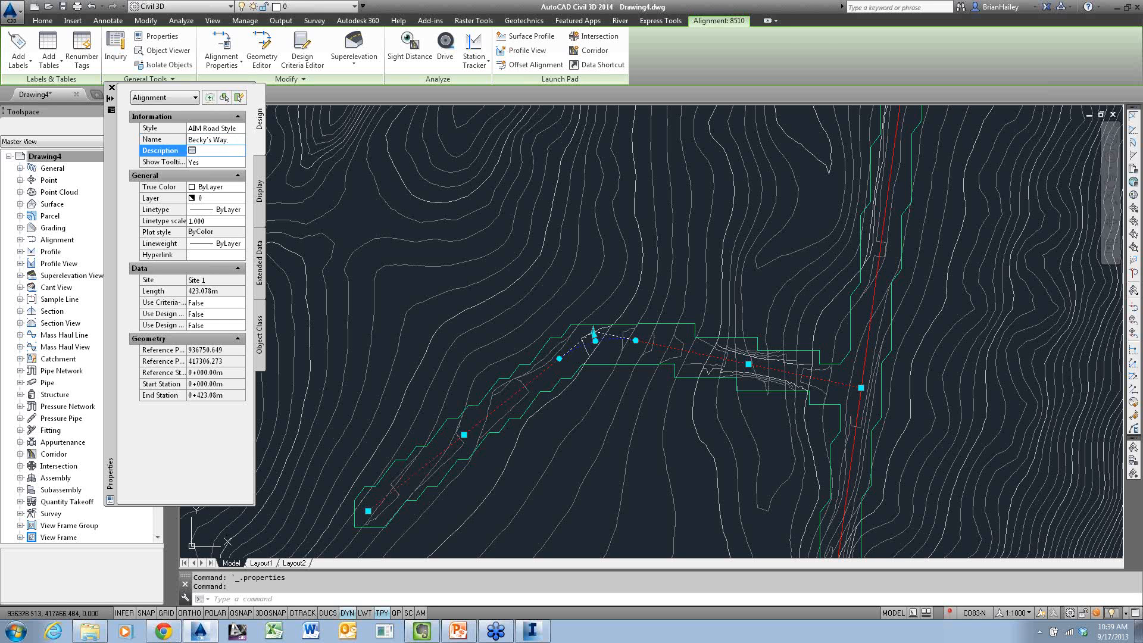
key("Escape")
key("Escape")
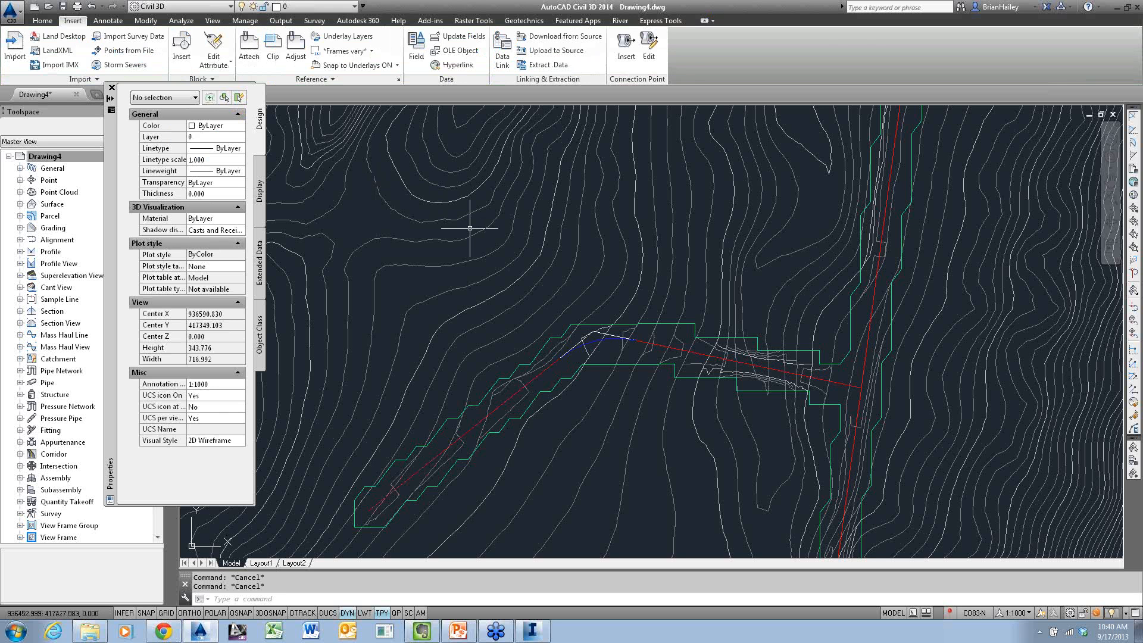
left_click(111, 88)
Create a profile view of the Becky's Way alignment with default settings and place it in the empty area east of the surface
scroll(584, 395, "down", 6)
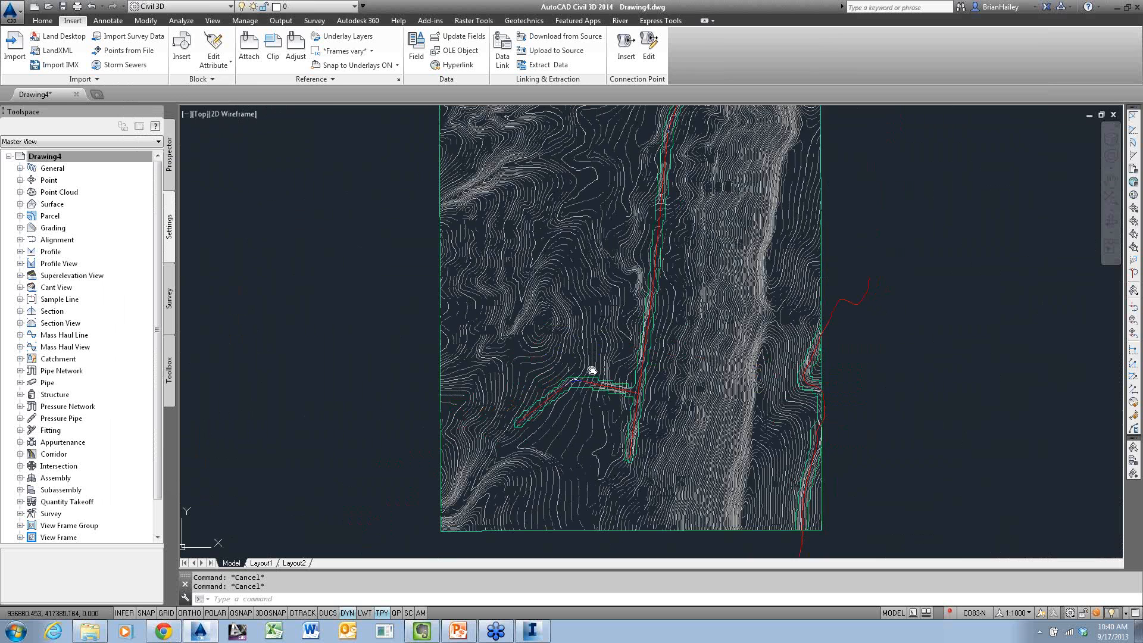
mouse_move(481, 368)
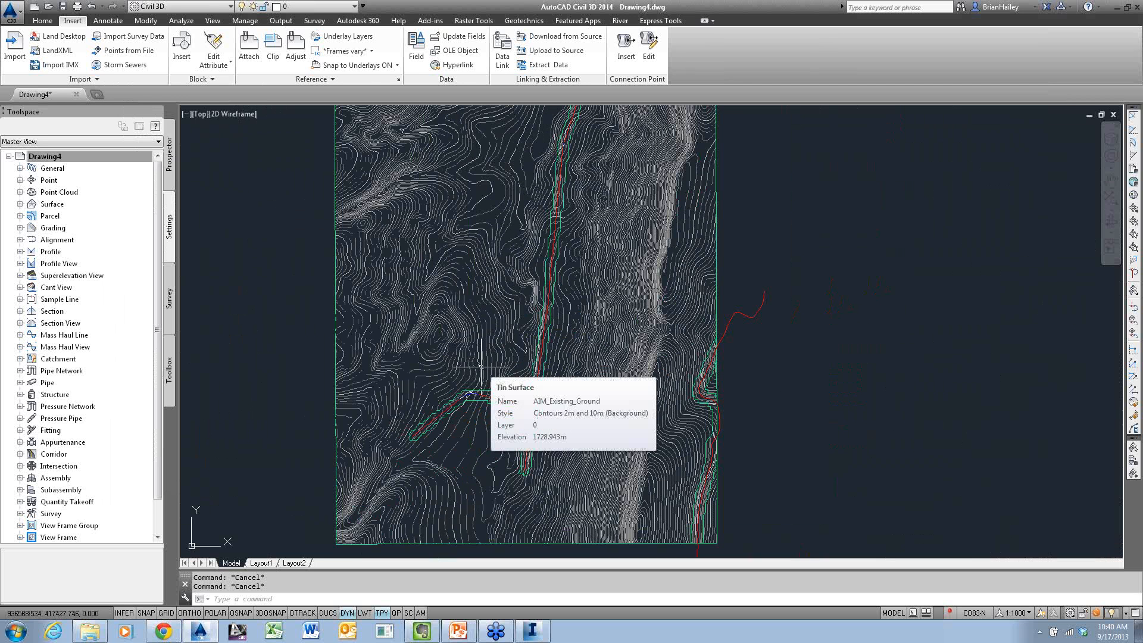
left_click(42, 20)
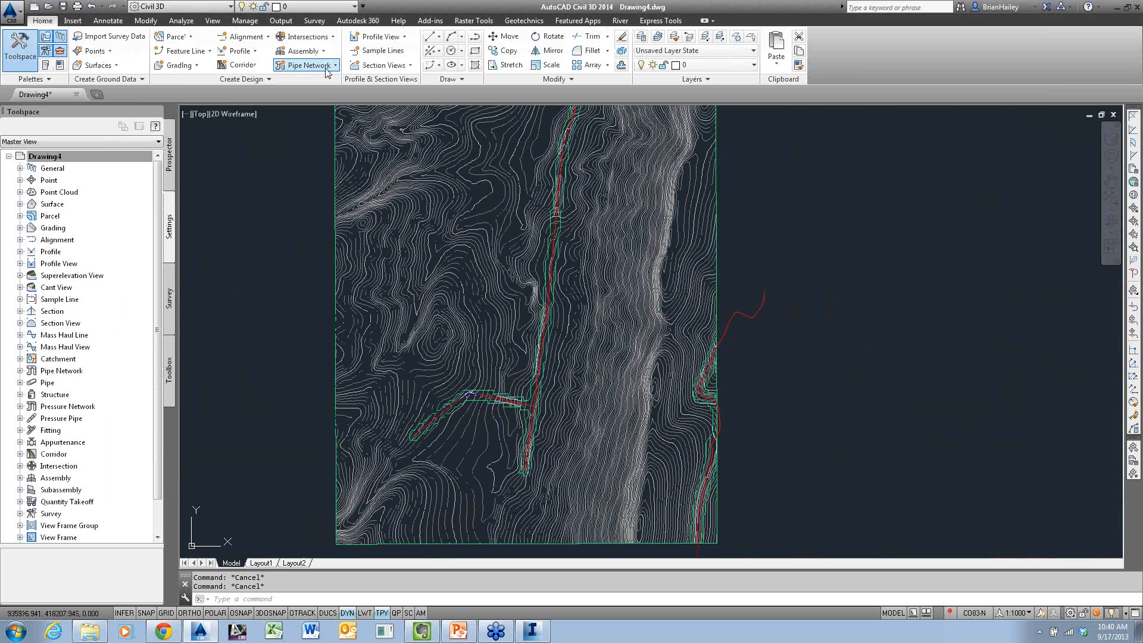
left_click(246, 52)
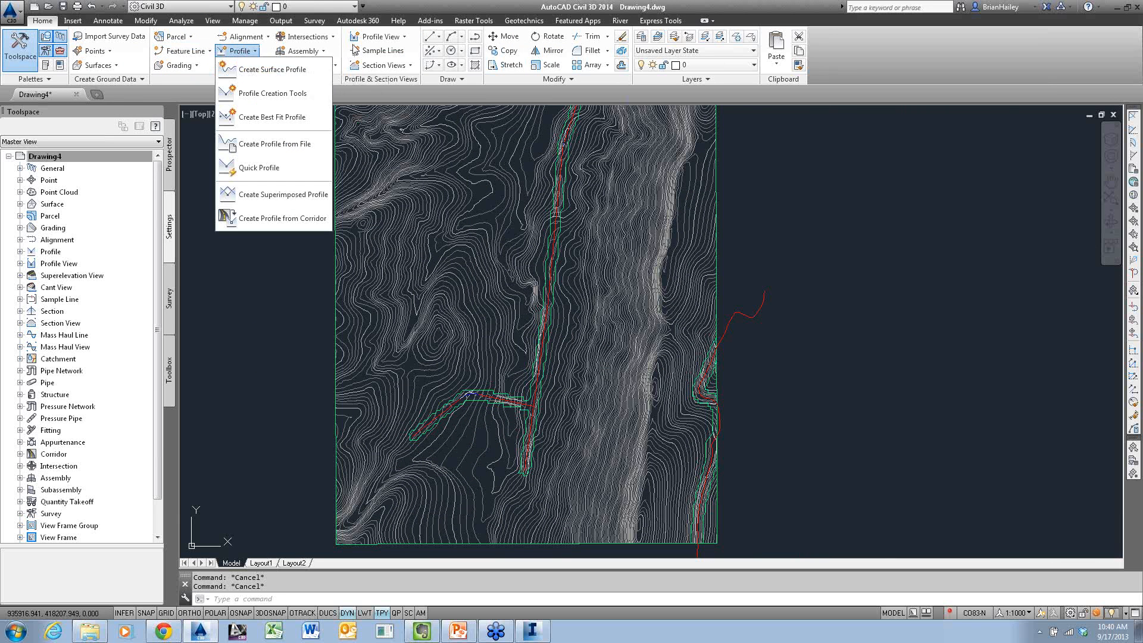
left_click(367, 42)
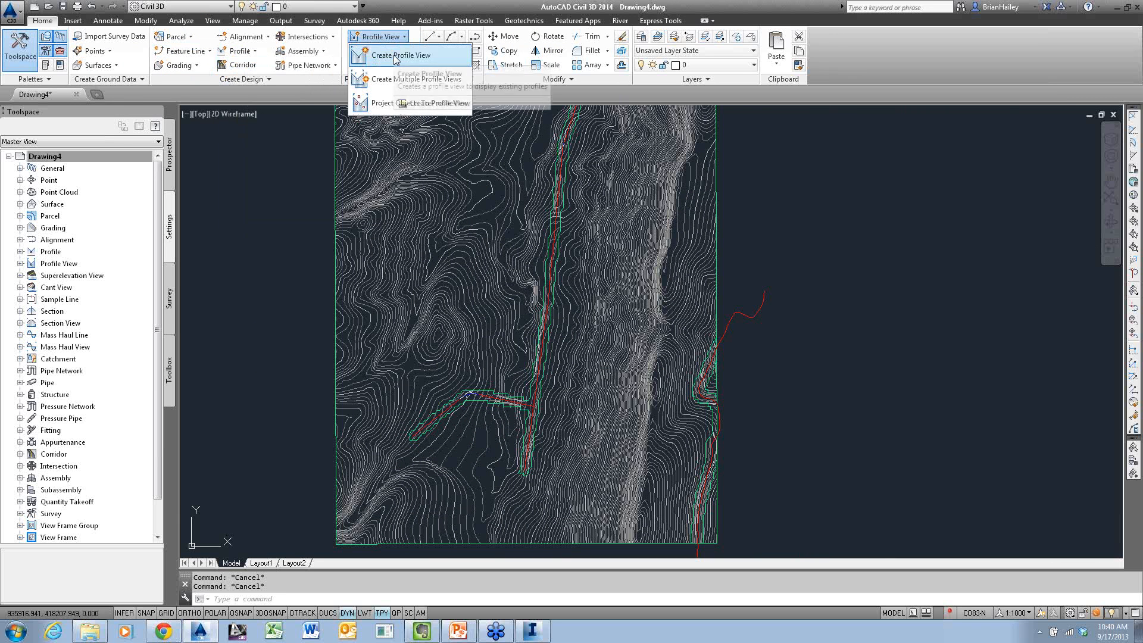
left_click(537, 210)
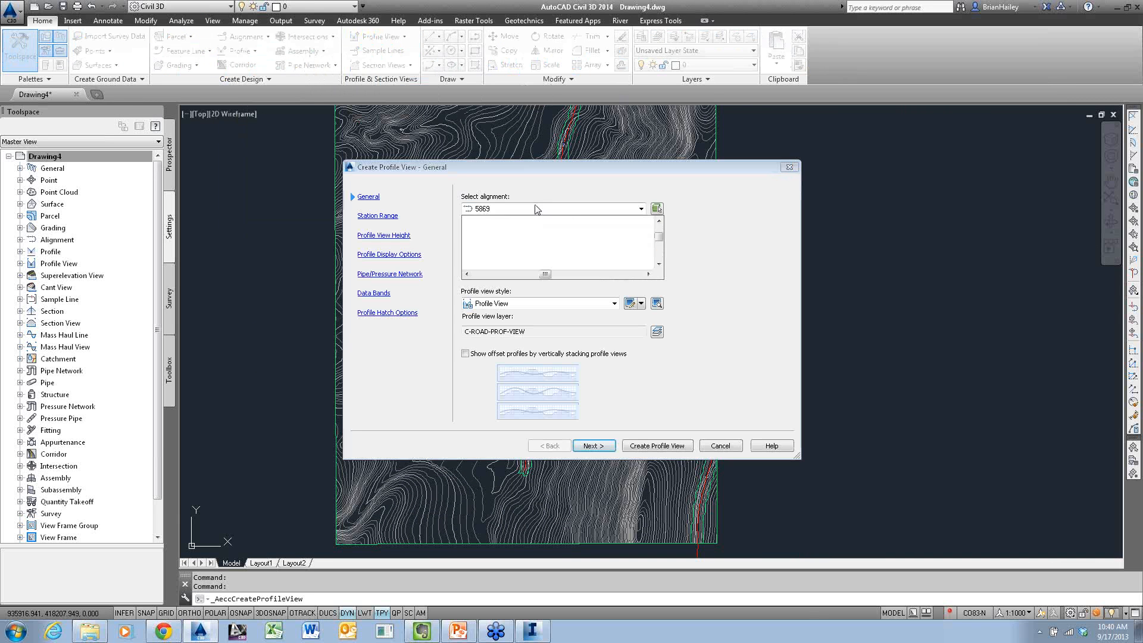
left_click(503, 258)
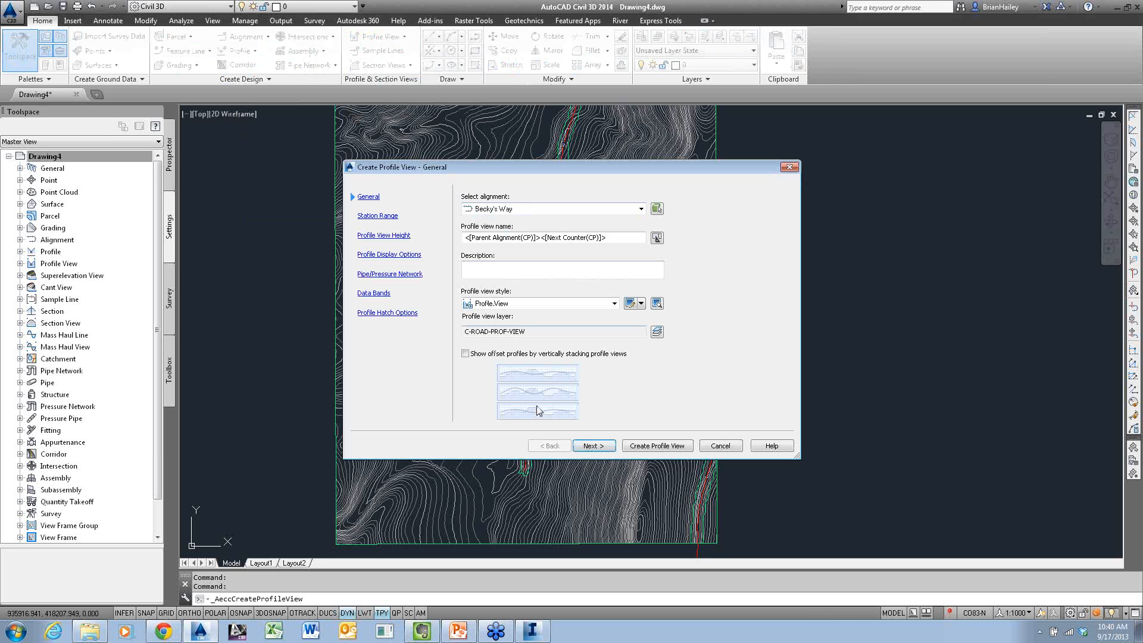
left_click(594, 446)
left_click(593, 446)
left_click(594, 446)
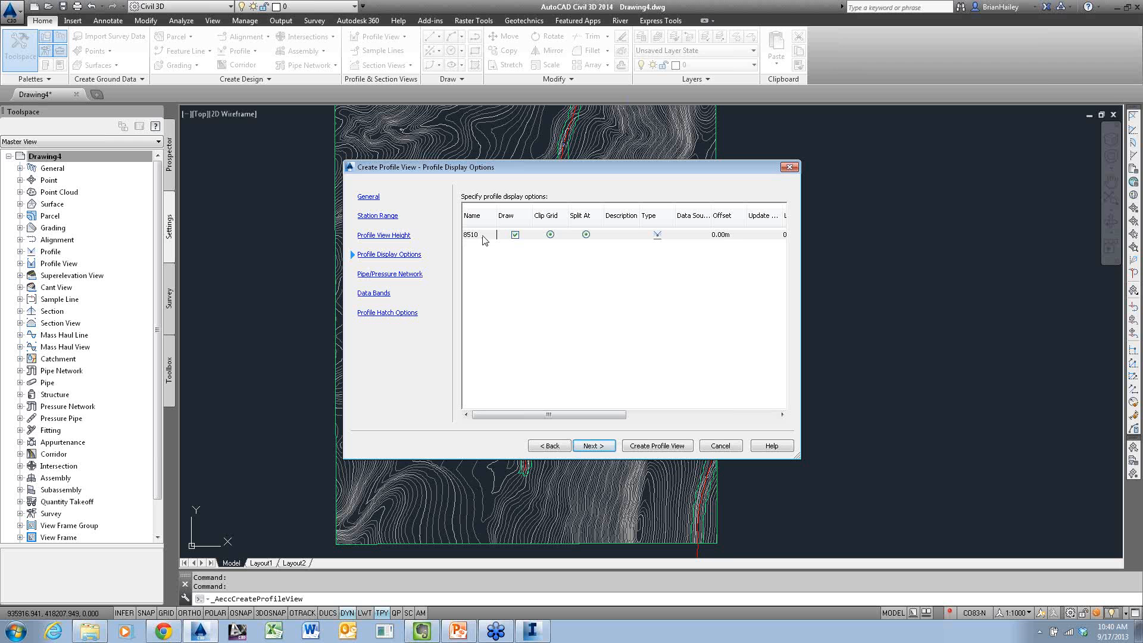
left_click(662, 446)
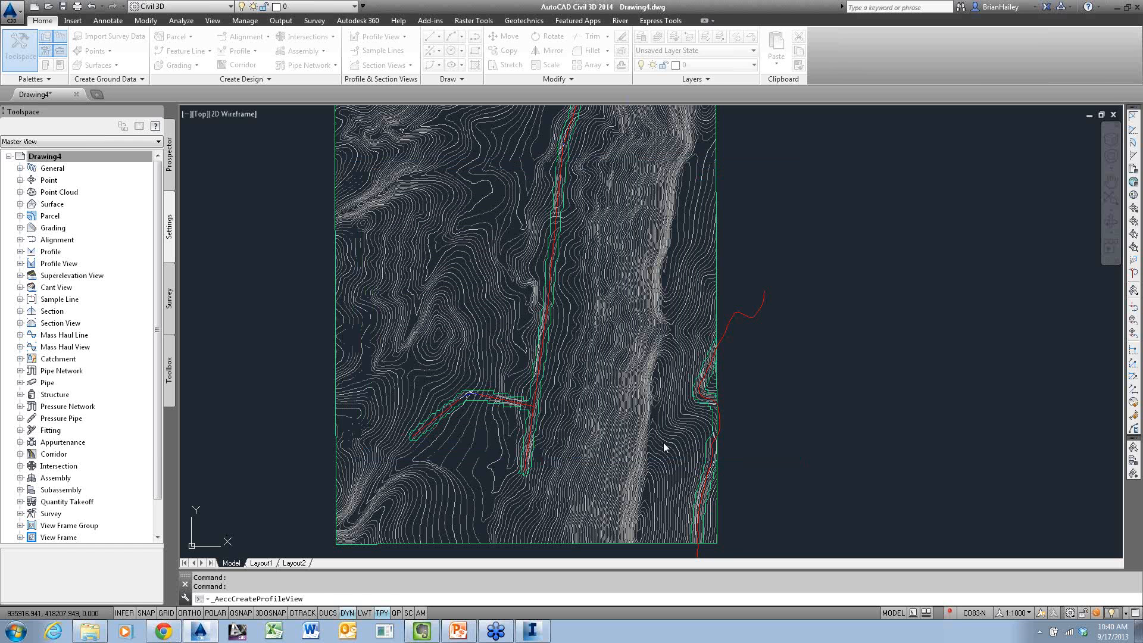
left_click(789, 391)
scroll(933, 386, "up", 6)
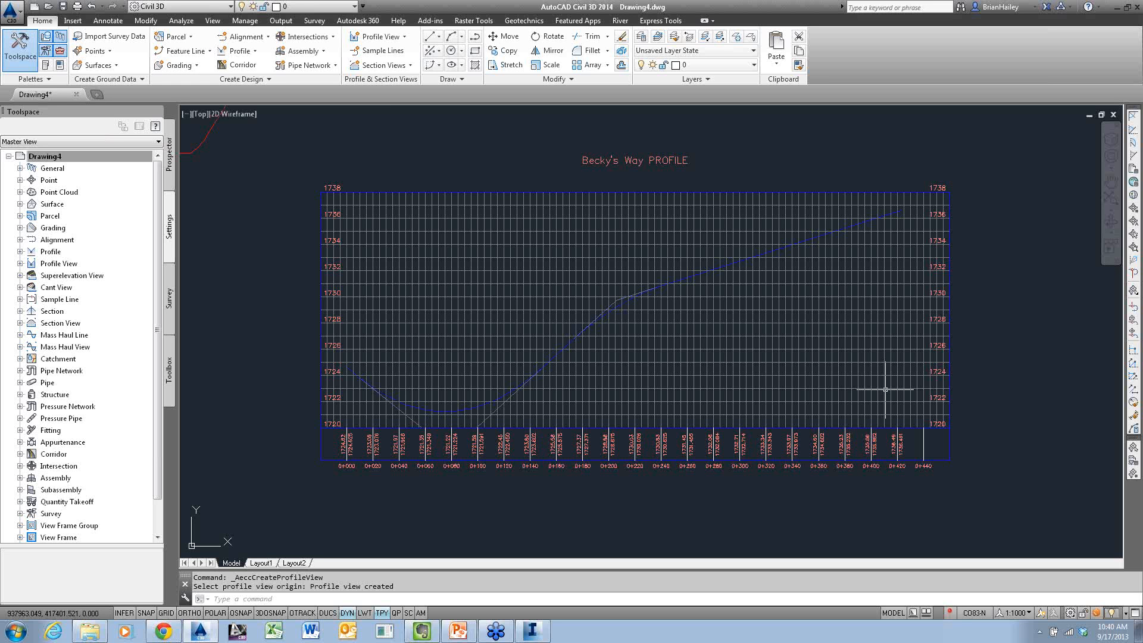
Create a surface profile of AIM_Existing_Ground along the Becky's Way alignment and dismiss the event list
scroll(762, 364, "down", 4)
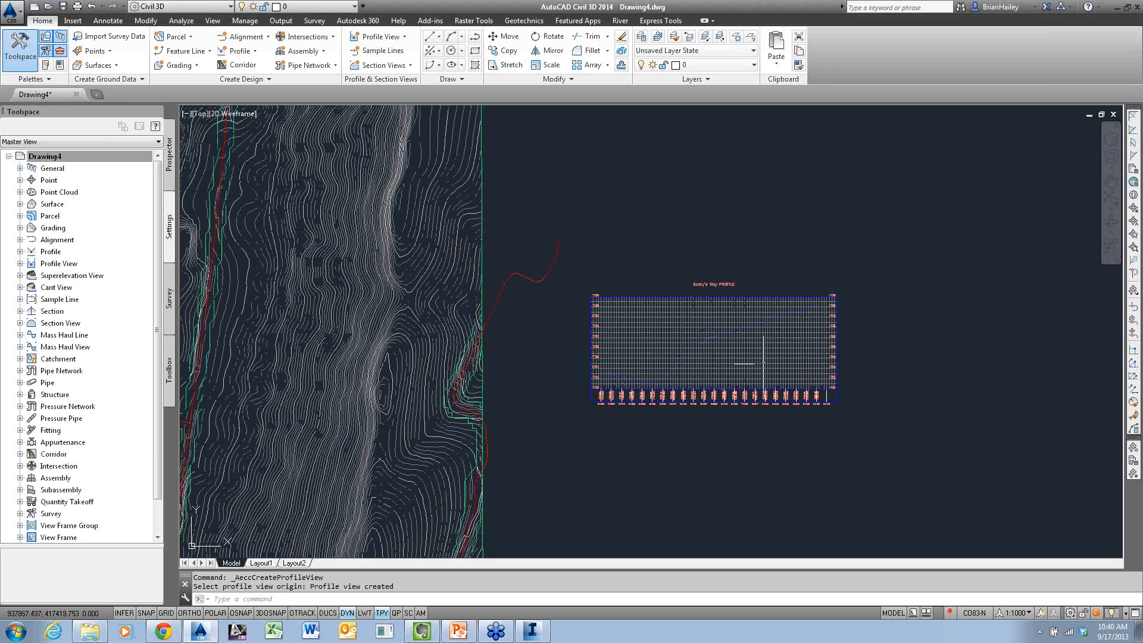
middle_click_drag(718, 372, 663, 381)
scroll(715, 369, "up", 2)
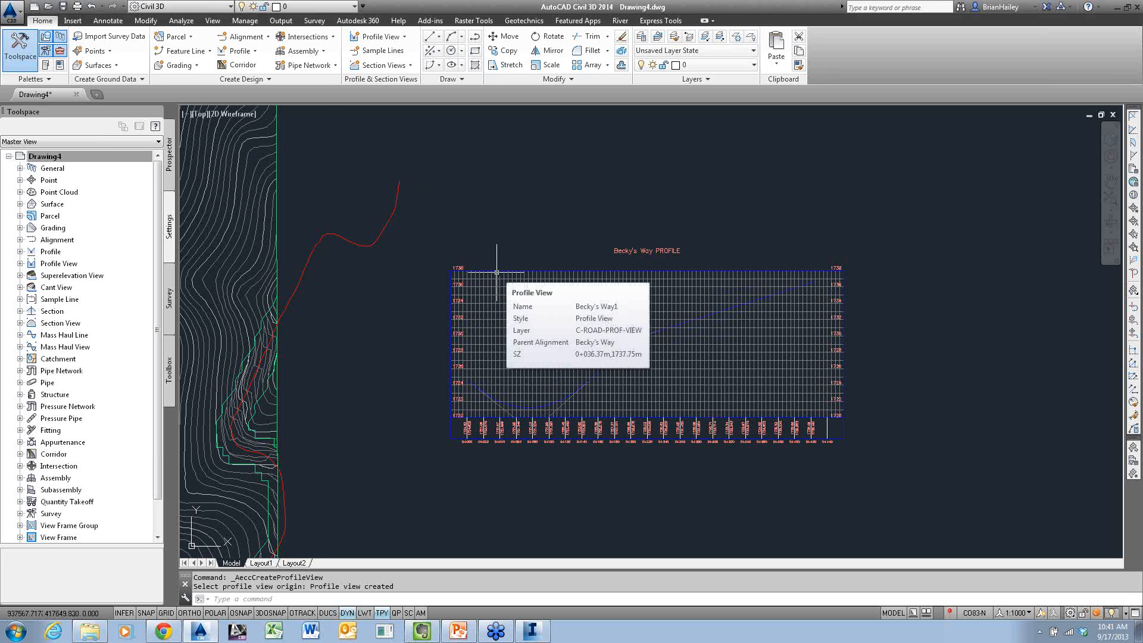
left_click(233, 52)
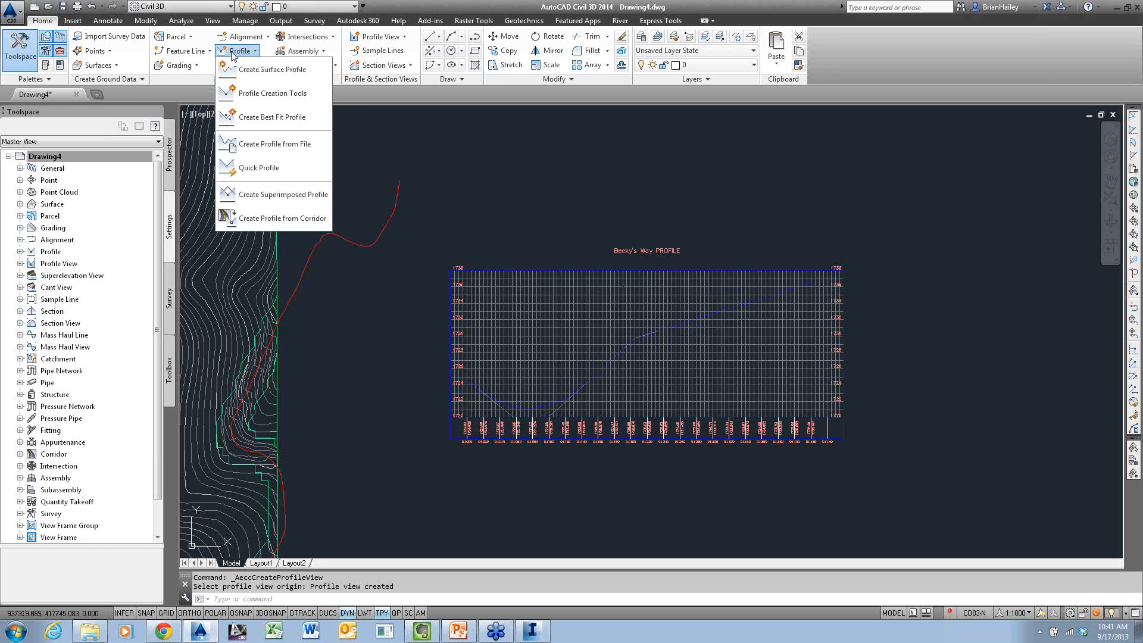
left_click(272, 69)
left_click(464, 216)
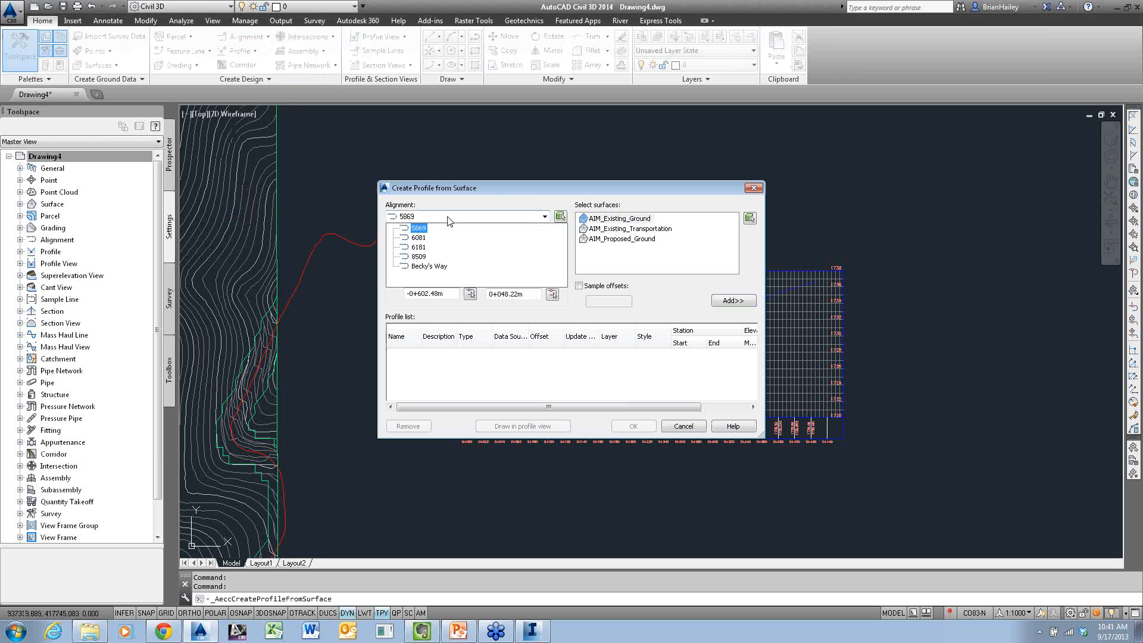
left_click(417, 262)
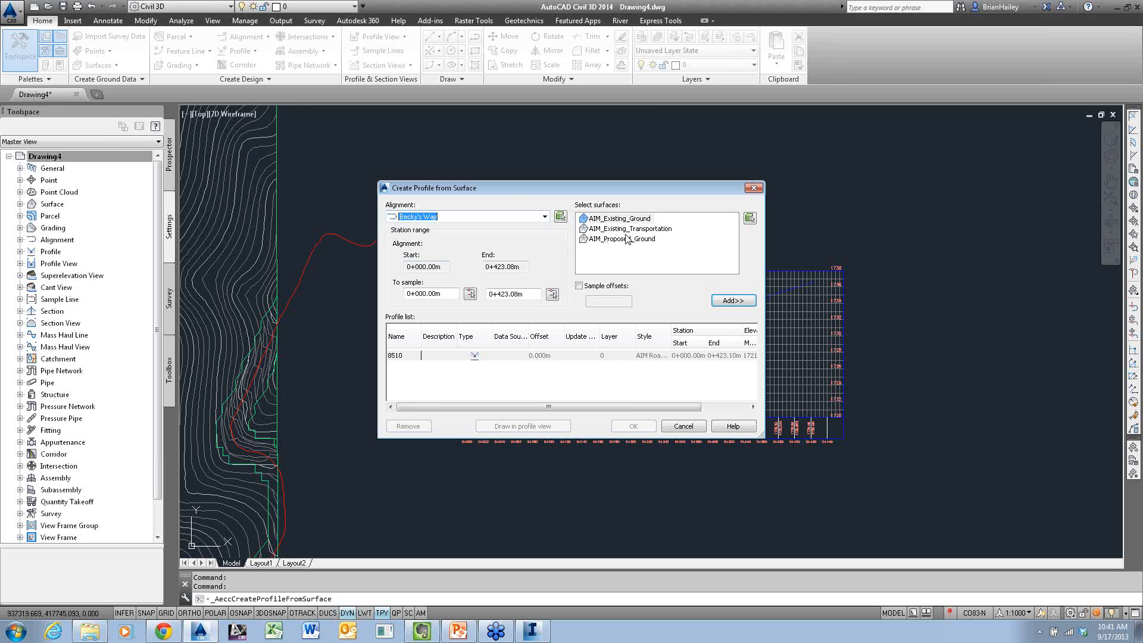
left_click(619, 218)
left_click(729, 303)
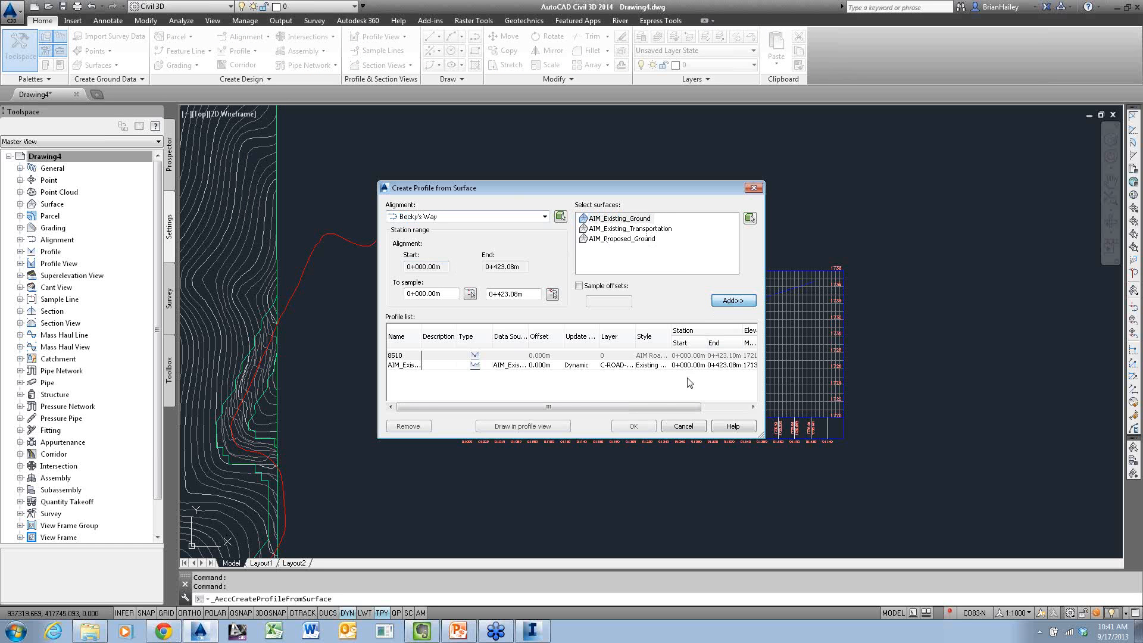
left_click(634, 425)
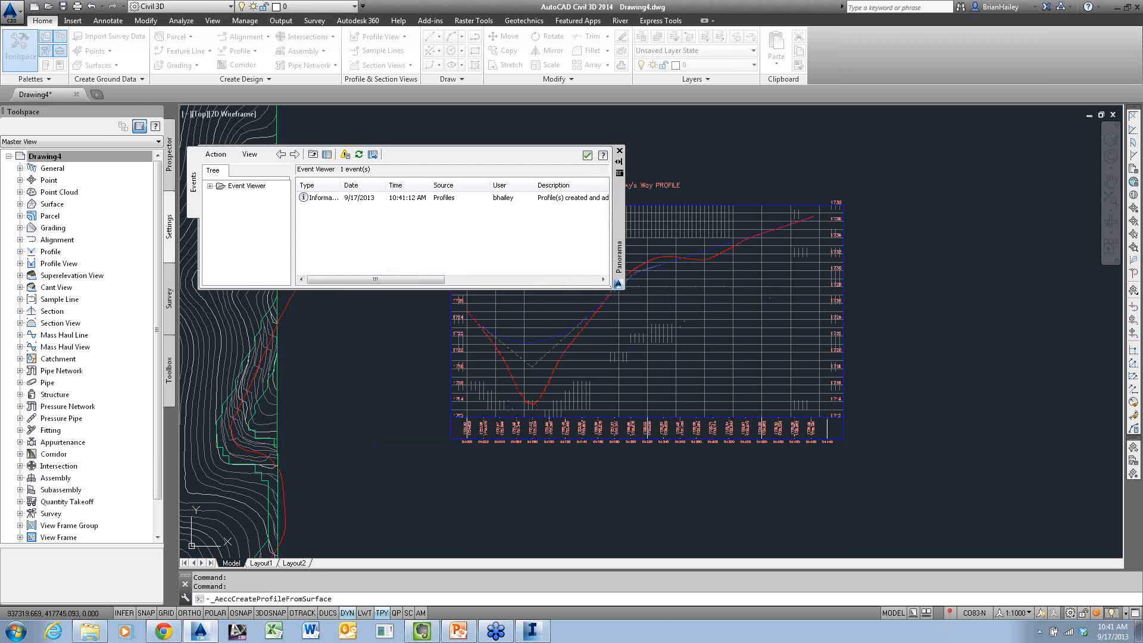
left_click(589, 162)
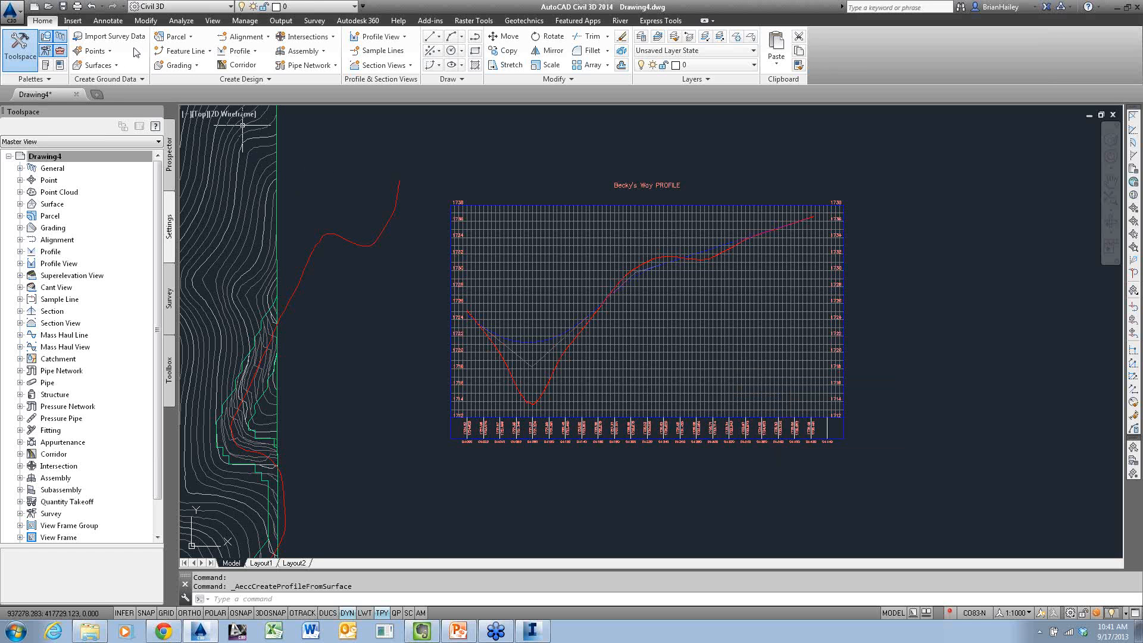
Try placing the imperial Primary Road Full Section assembly beside the Becky's Way profile view, and delete it
key("ctrl+3")
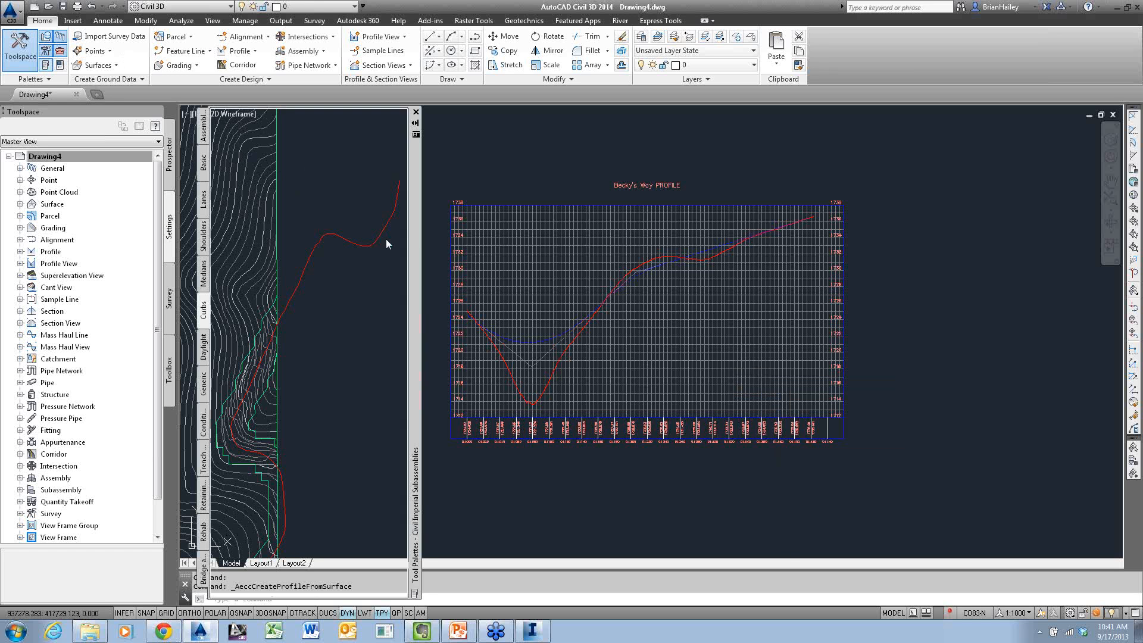
left_click(204, 128)
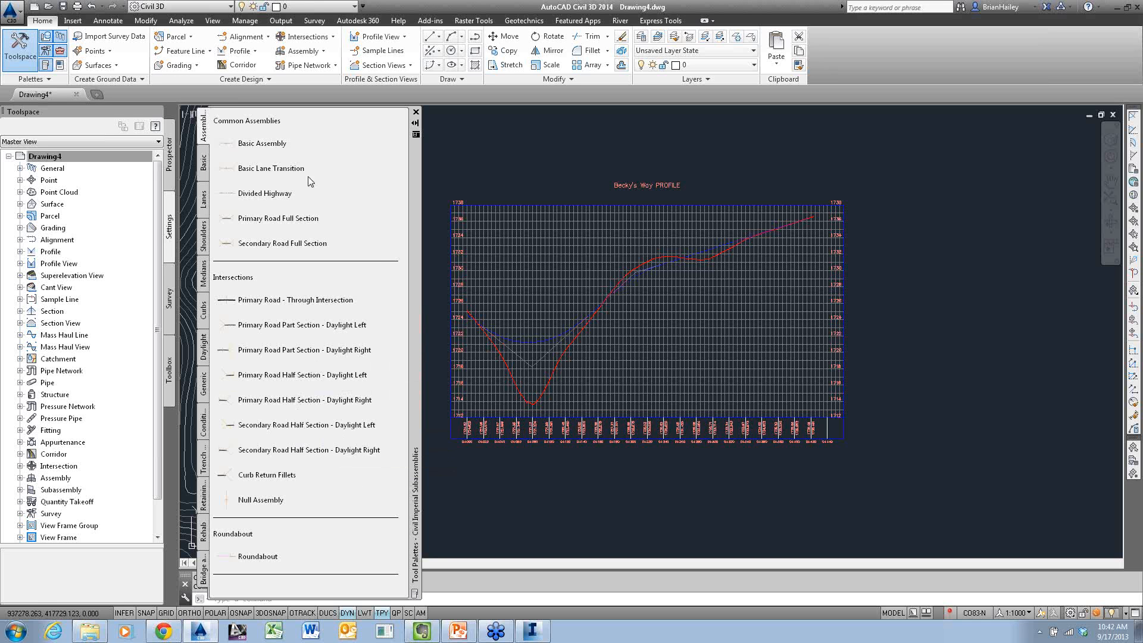
left_click(291, 219)
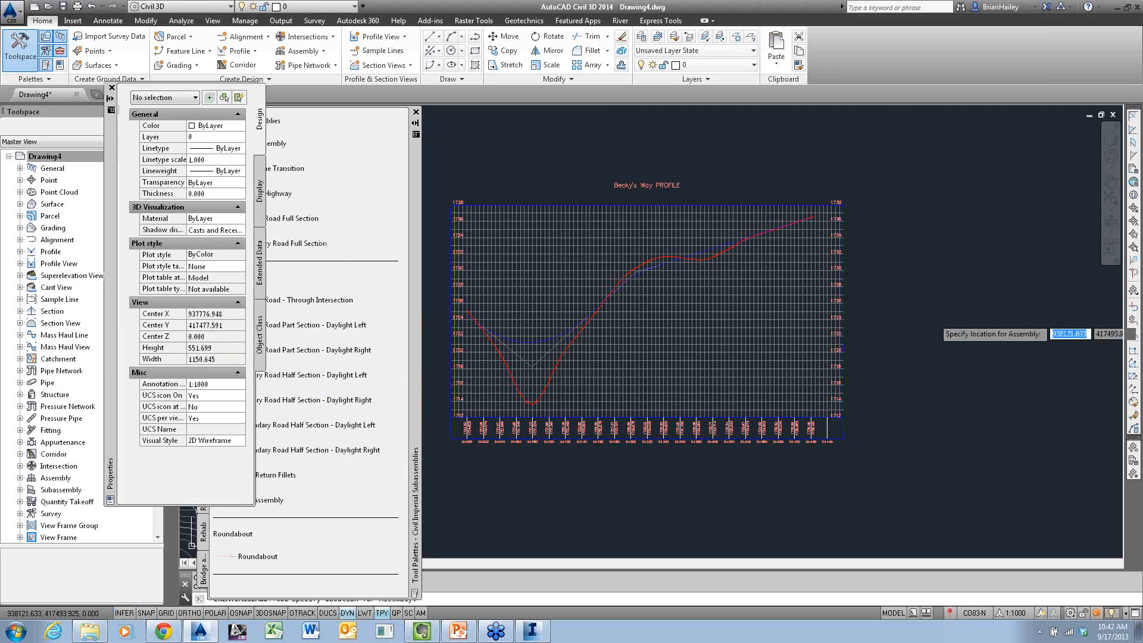
left_click(939, 355)
scroll(946, 308, "up", 5)
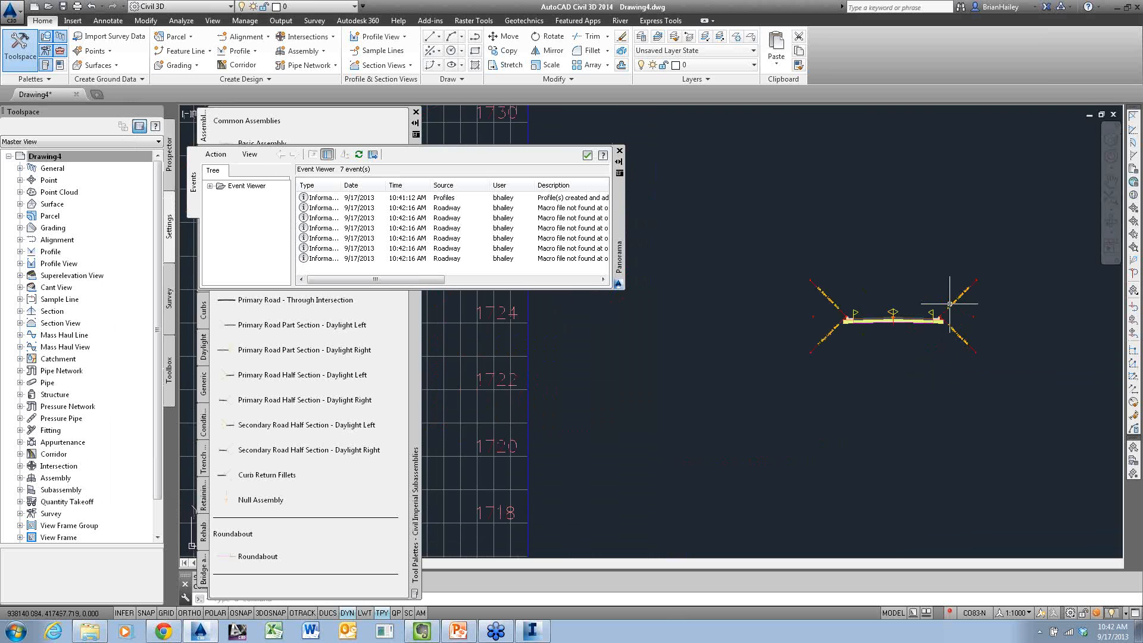
scroll(947, 309, "up", 4)
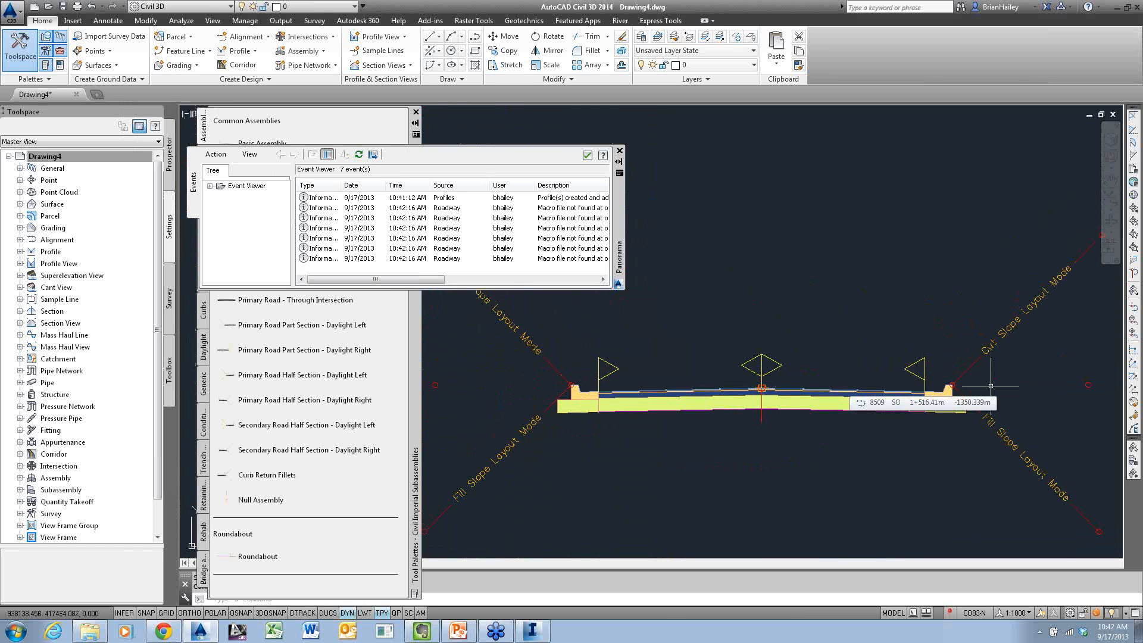
left_click(759, 418)
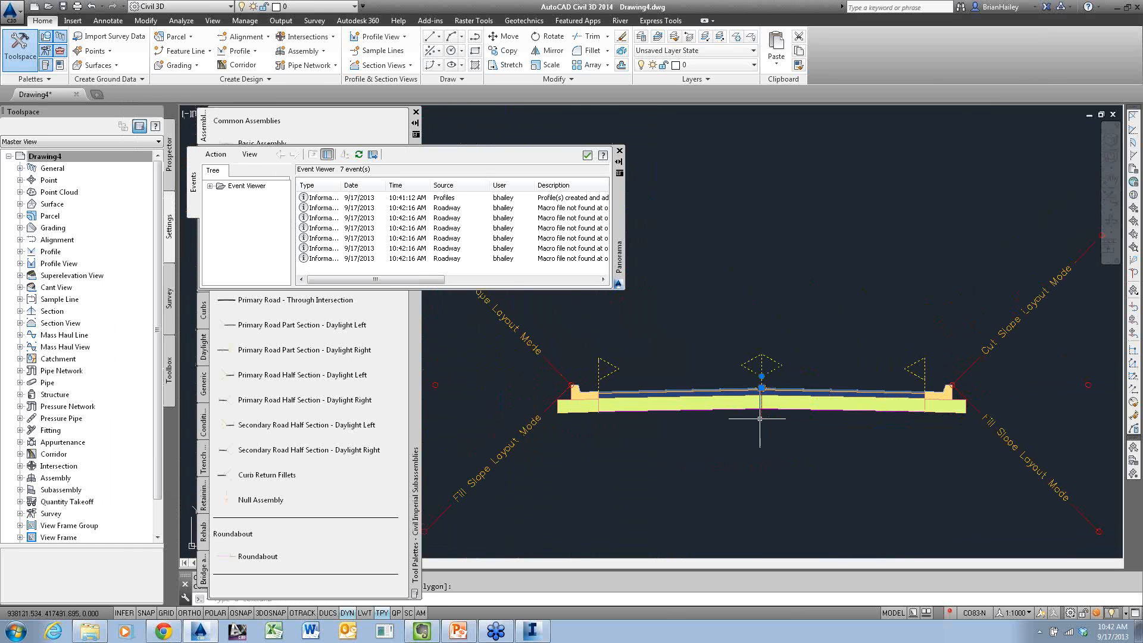
key("Delete")
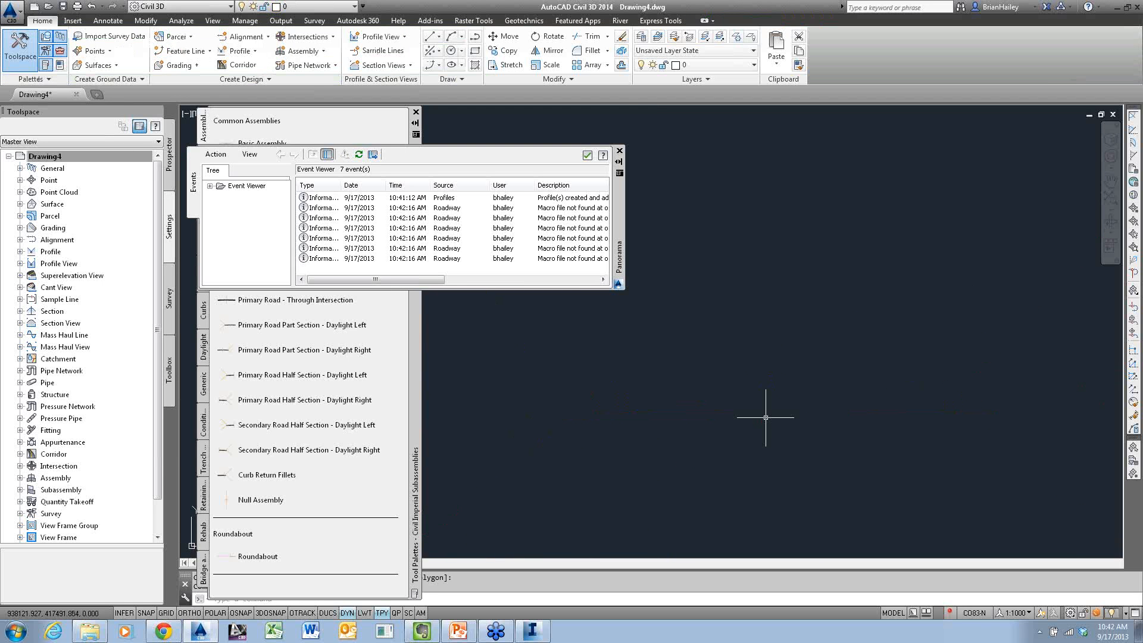
Switch to the Civil Metric Subassemblies palette set, place the Primary Road Full Section assembly beside the profile view, and dismiss the event list
left_click(417, 320)
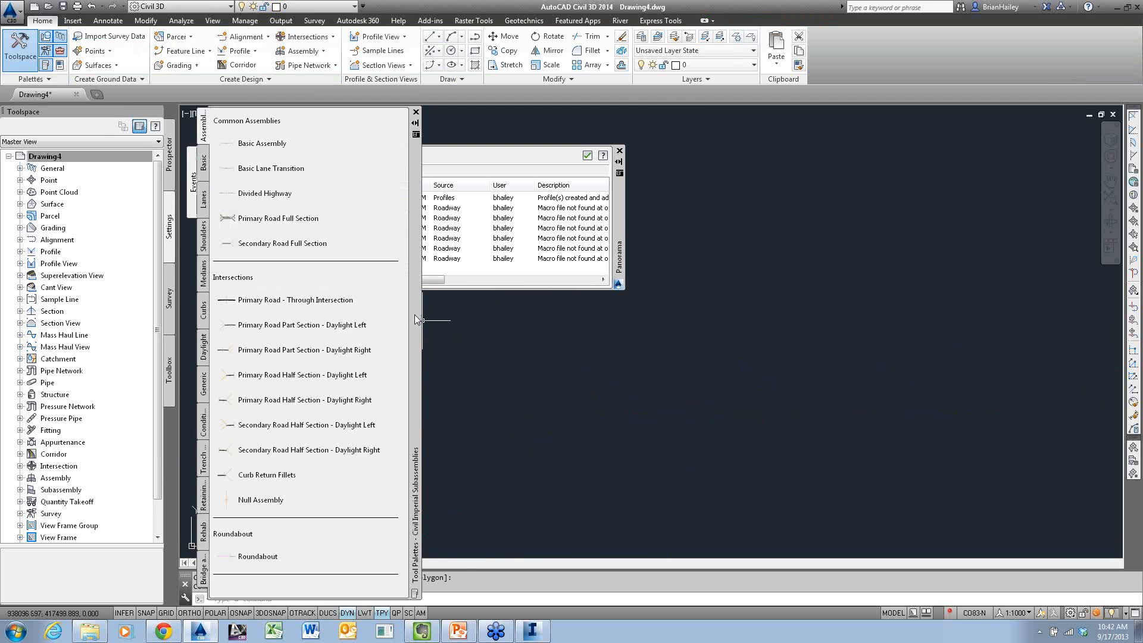
right_click(417, 320)
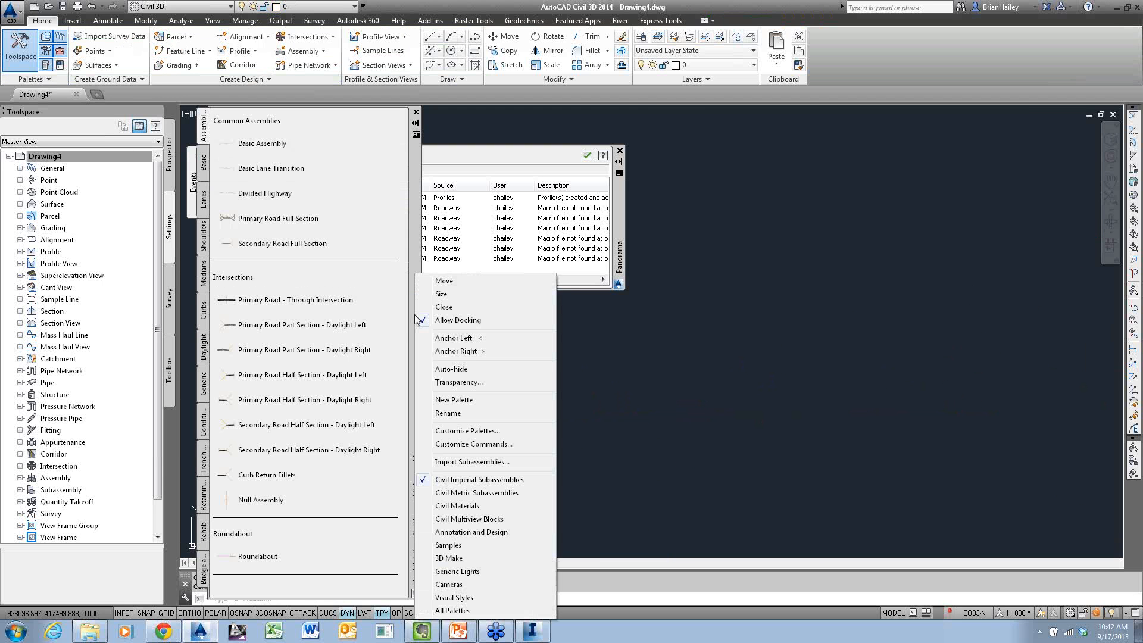
left_click(487, 493)
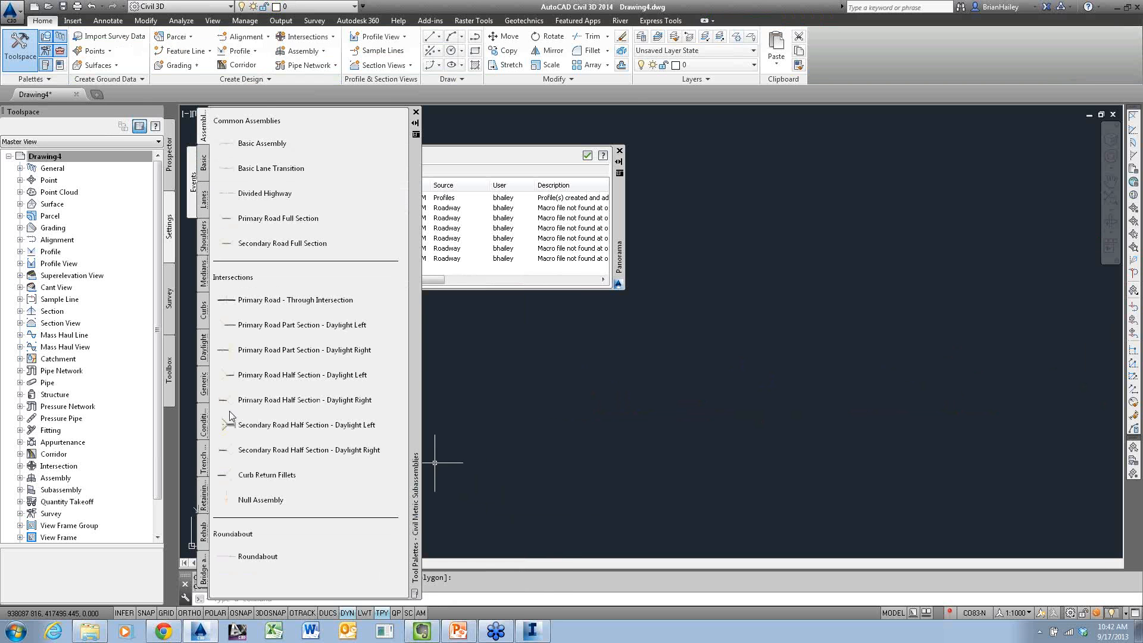
left_click(308, 299)
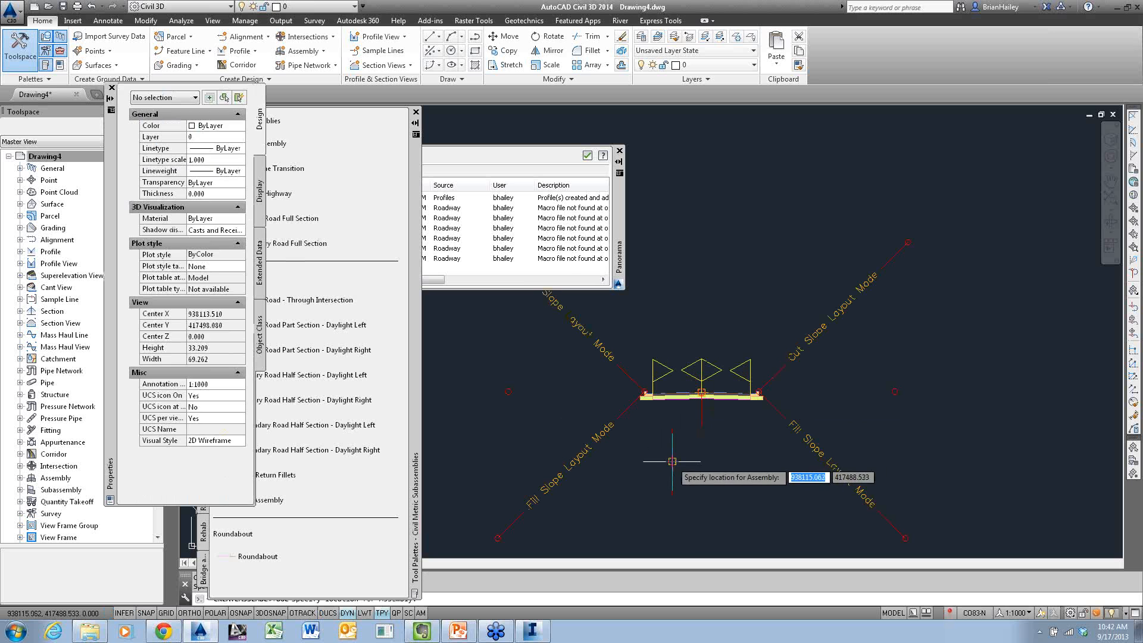
key("Escape")
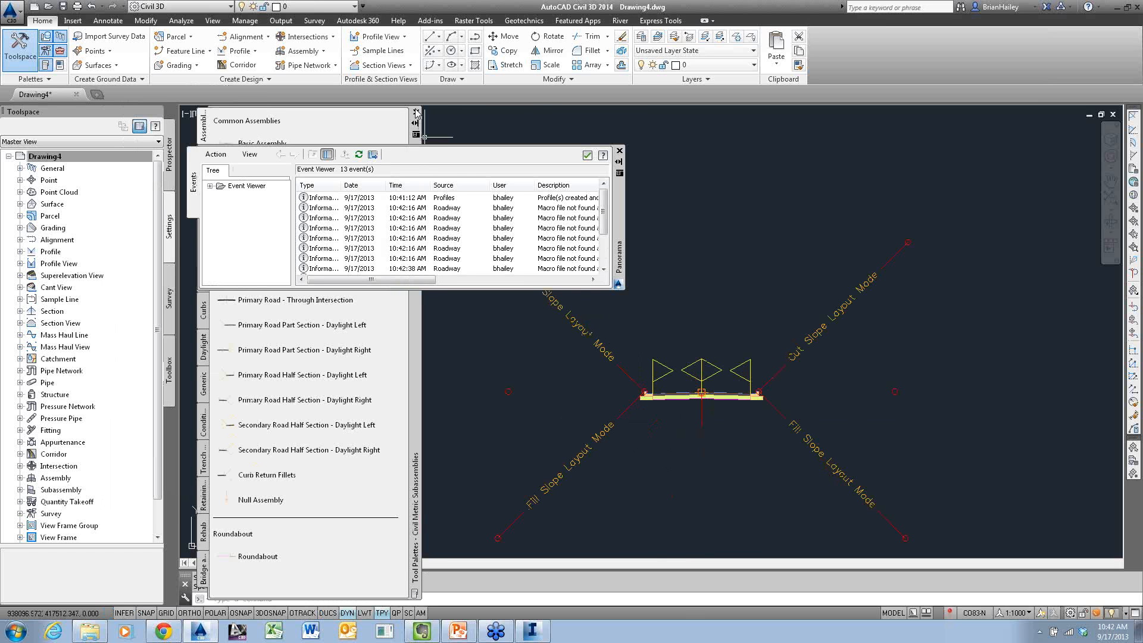
left_click(587, 155)
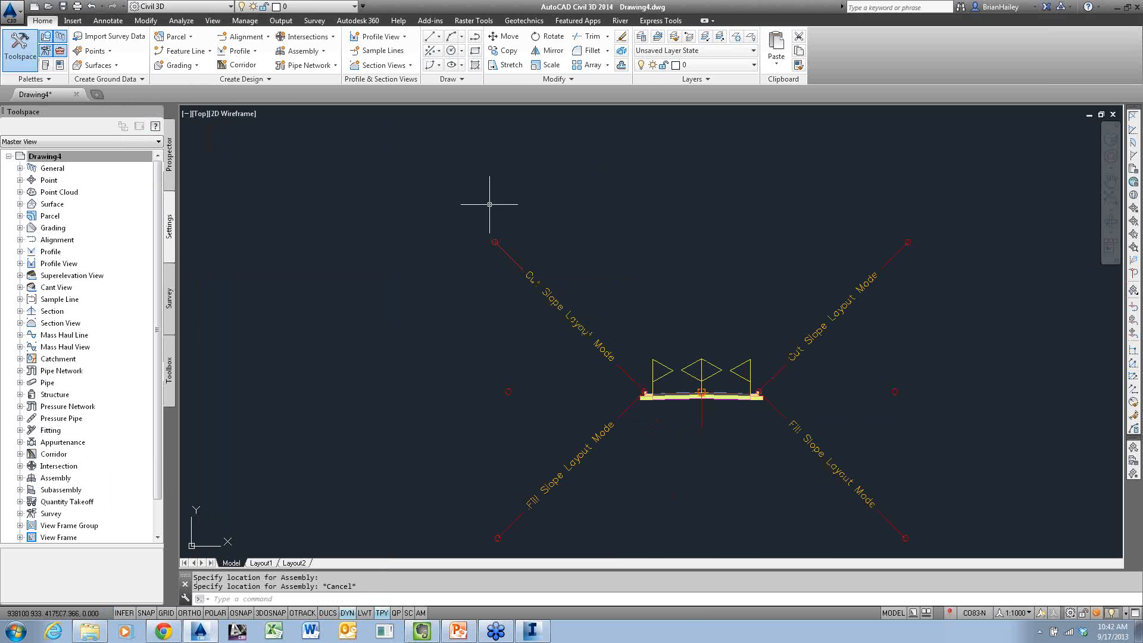
Start a new corridor named Vista View Estates 2 on the Becky's Way alignment with profile 8510
left_click(252, 70)
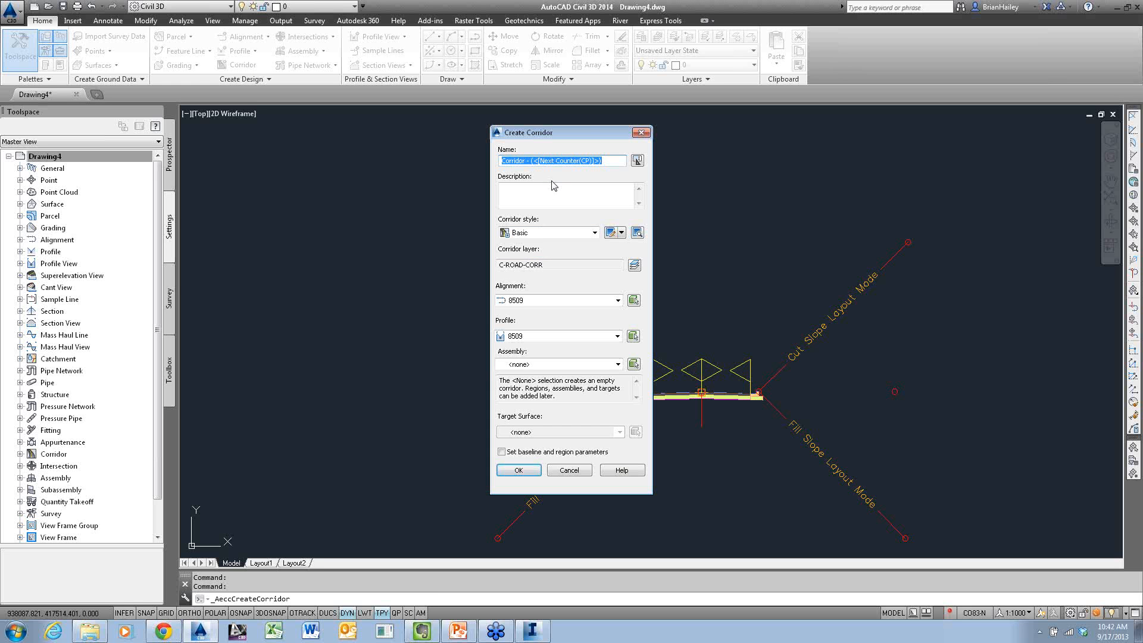
type("Vista View ")
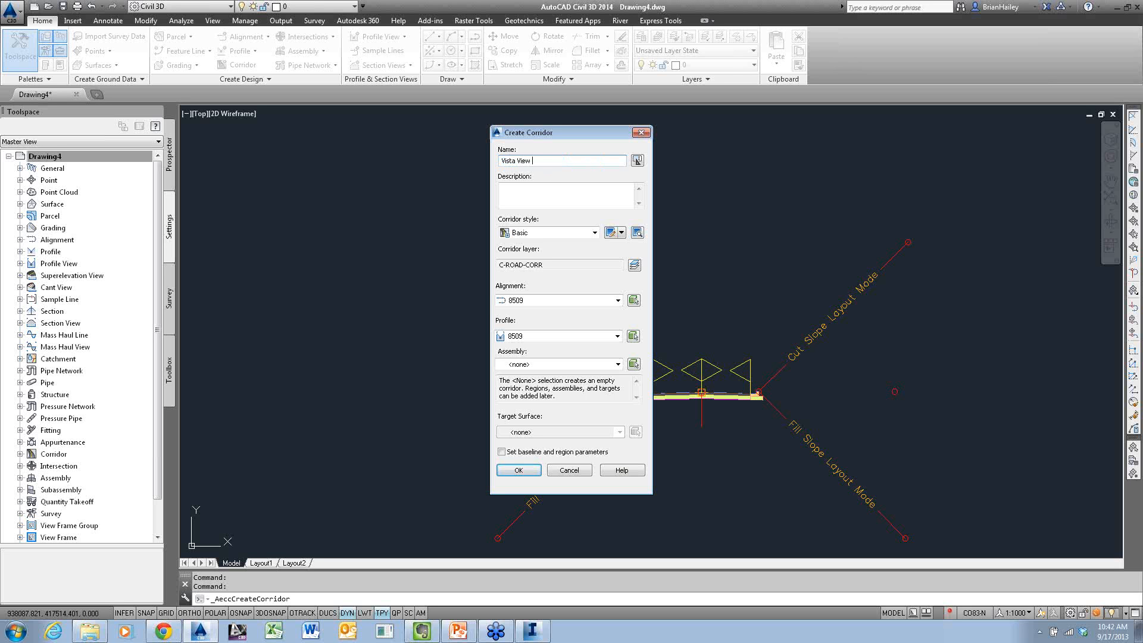
type("Estates")
left_click(585, 302)
left_click(543, 322)
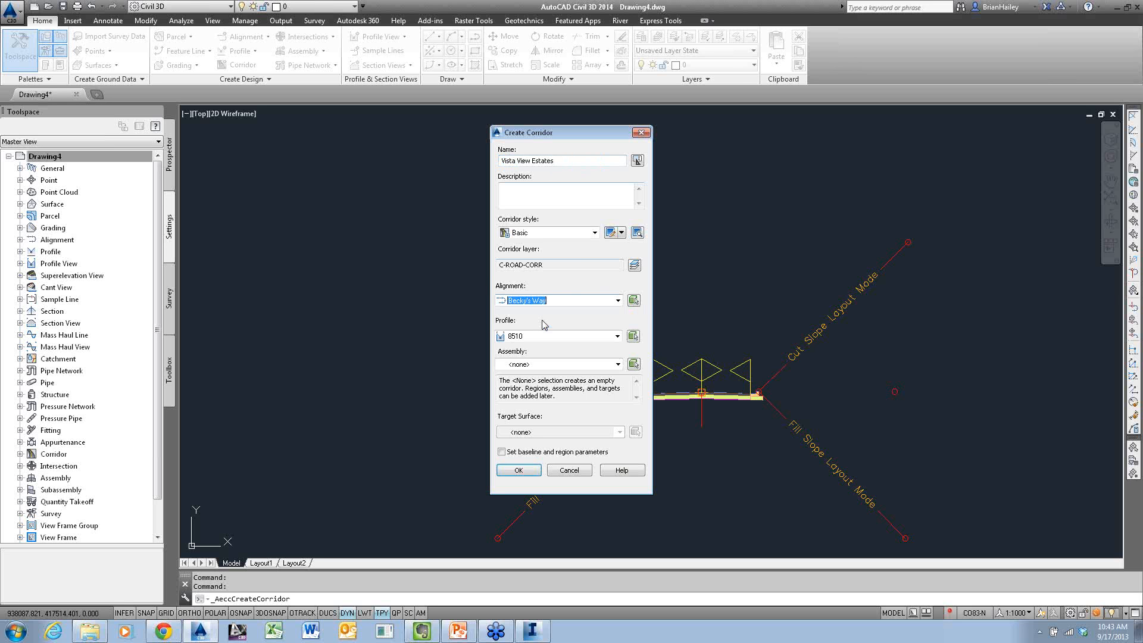
left_click(556, 160)
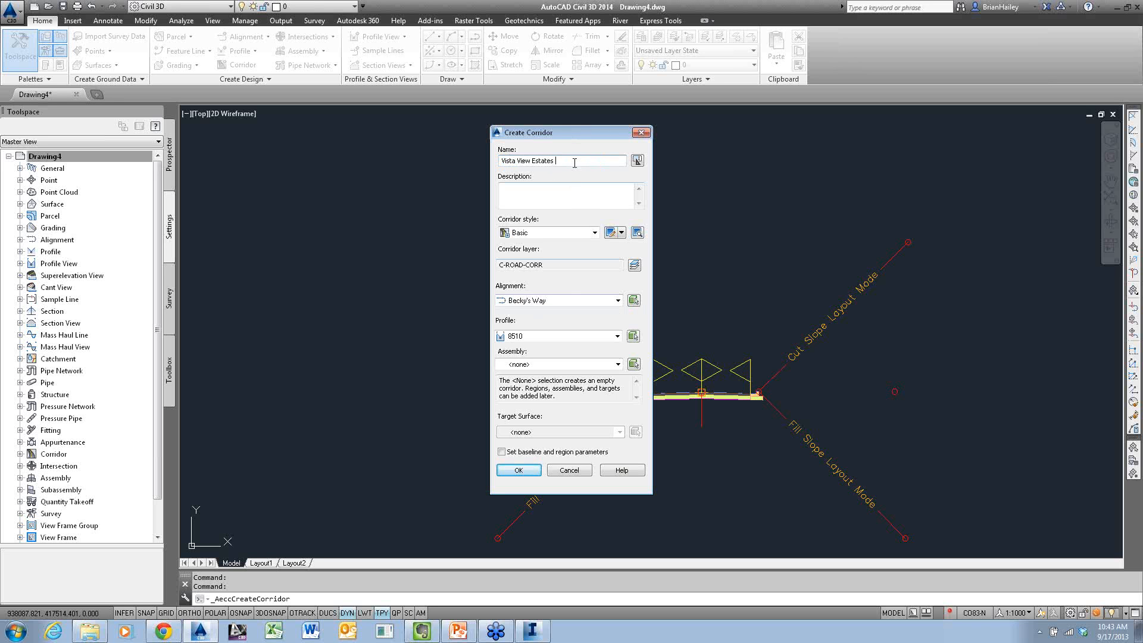
type("2")
left_click(553, 302)
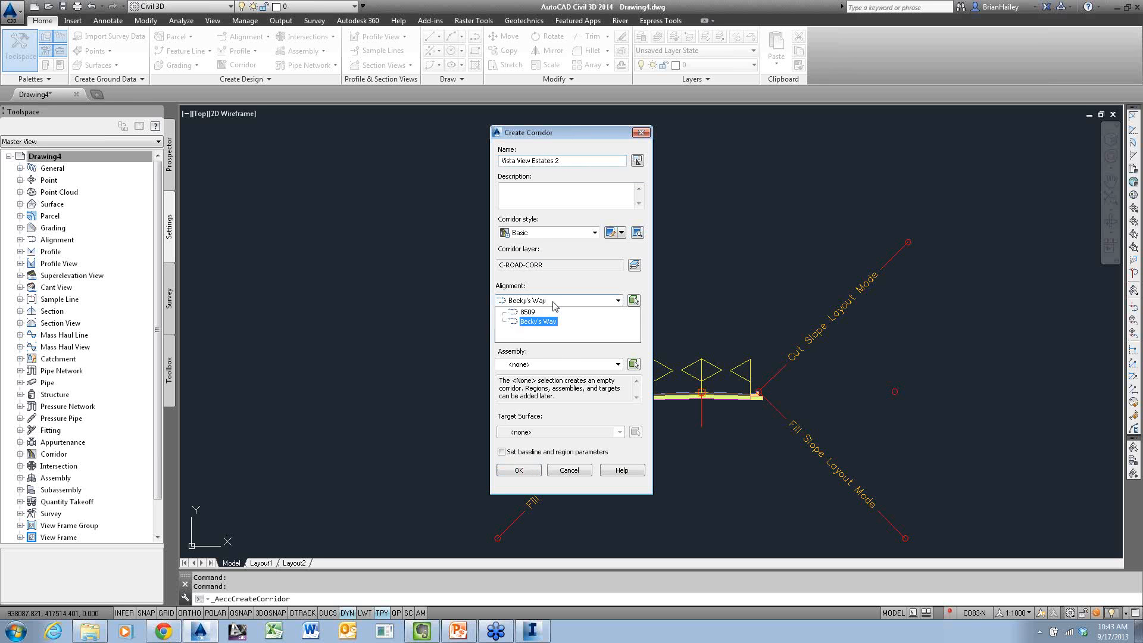
left_click(553, 303)
left_click(557, 337)
left_click(558, 340)
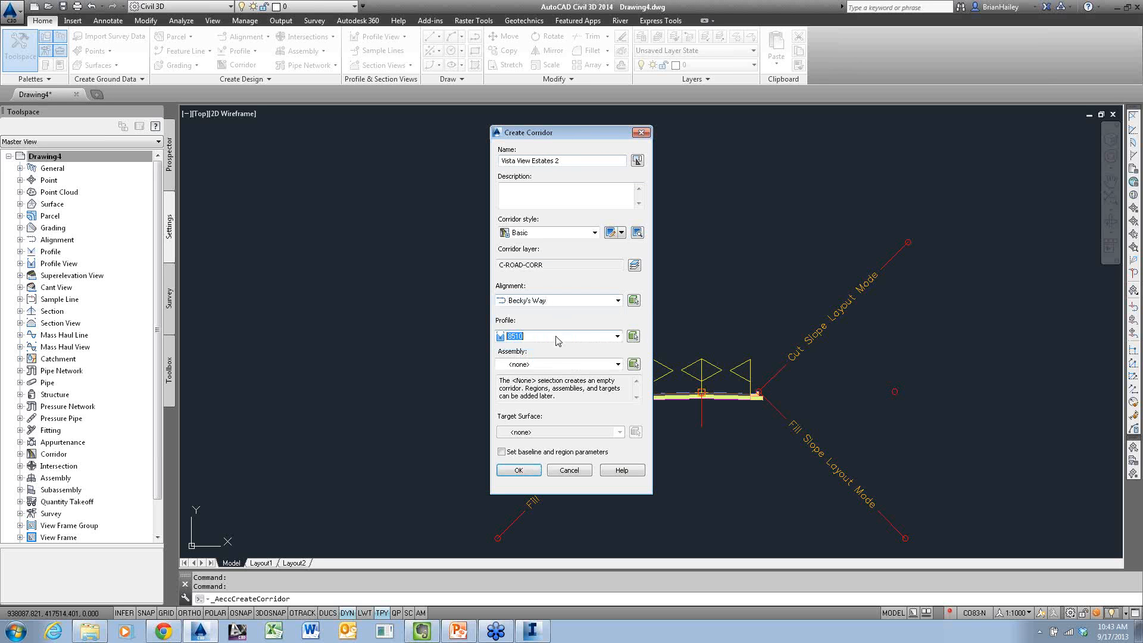
Assign the Primary Road Full Section assembly and AIM_Existing_Ground target surface, and build the corridor with the default baseline and region parameters
left_click(550, 364)
left_click(551, 374)
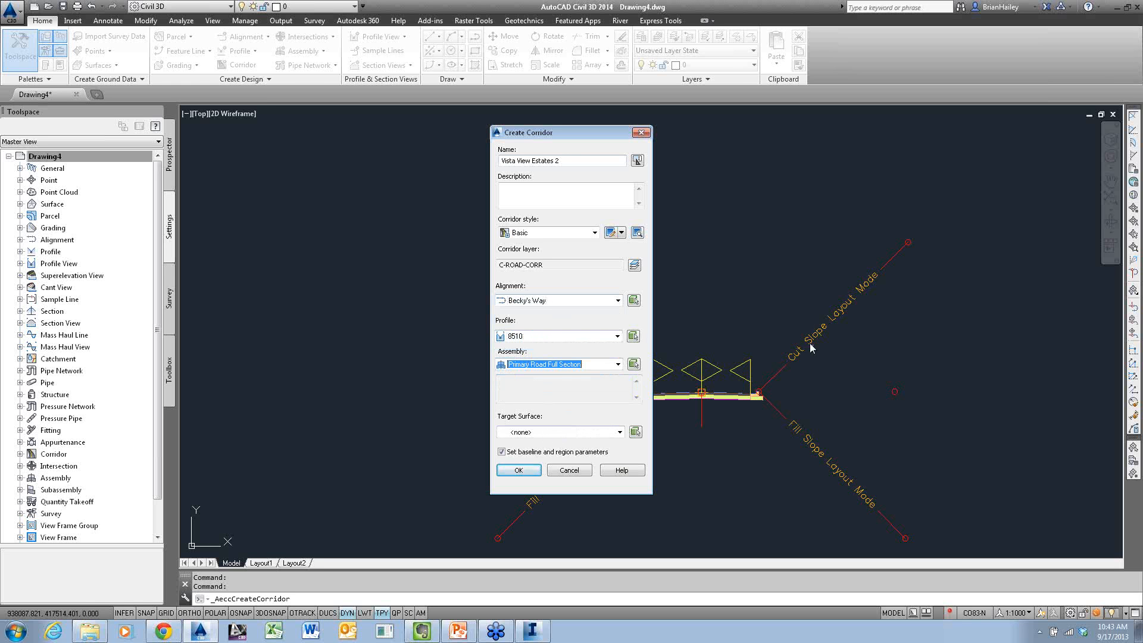
left_click(576, 432)
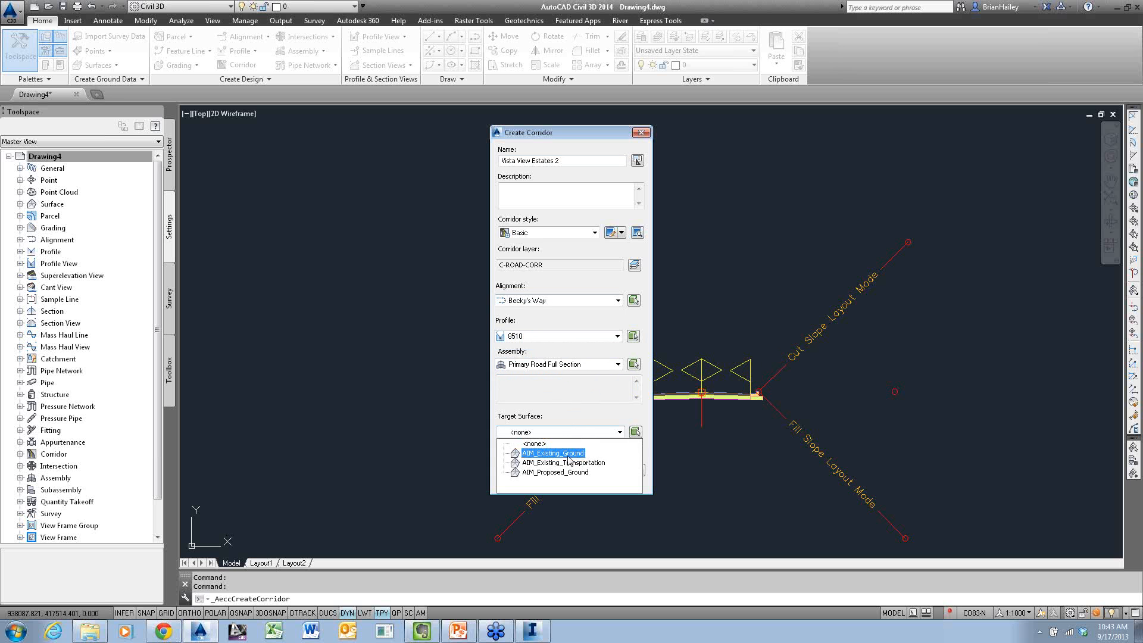
left_click(556, 453)
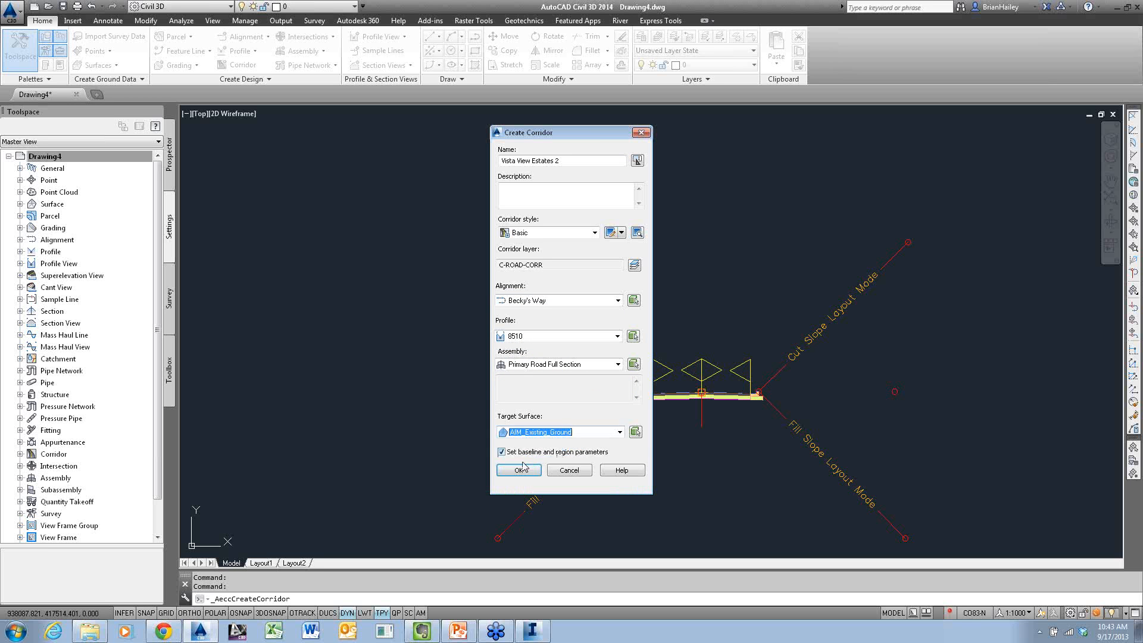
left_click(539, 470)
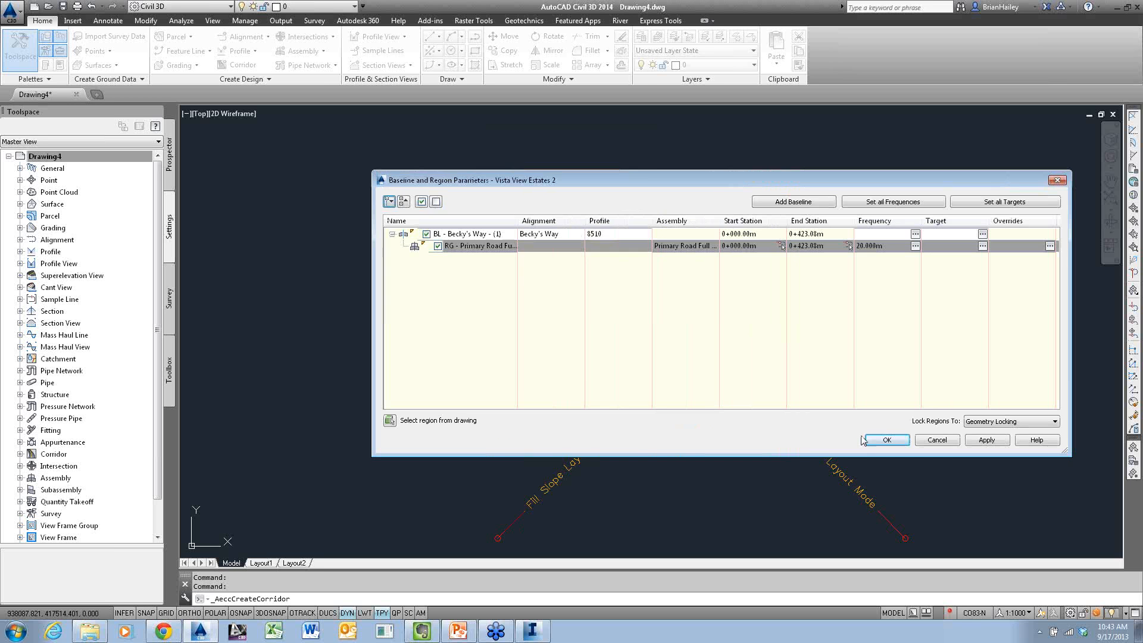
left_click(886, 439)
left_click(545, 289)
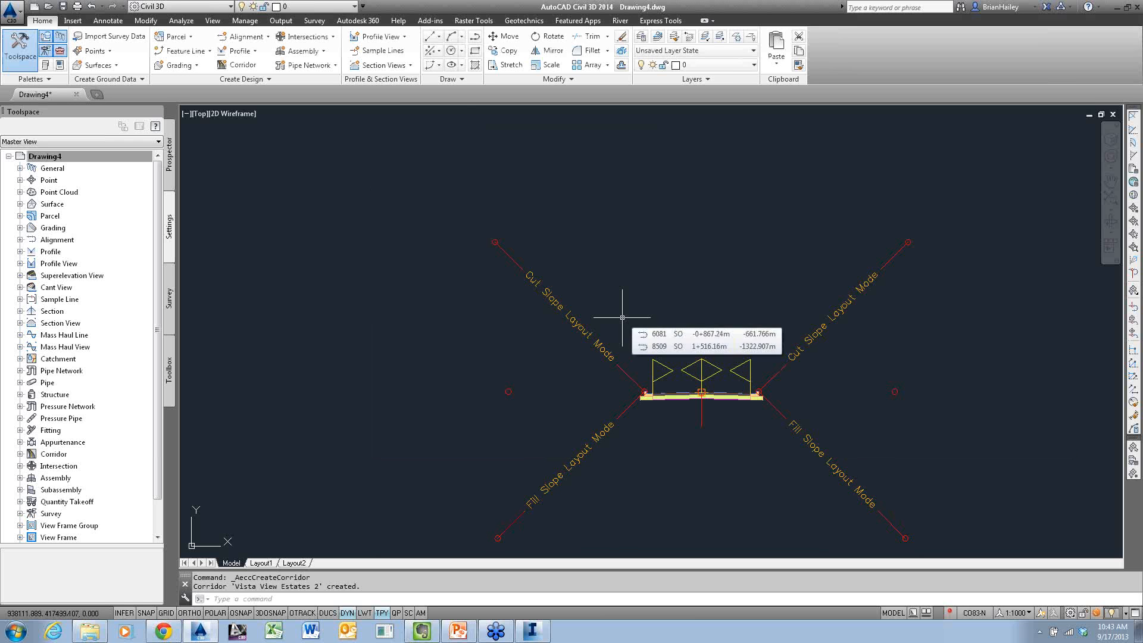
Inspect the new corridor along Becky's Way, from the curve down to the road's southwest end
scroll(740, 314, "down", 12)
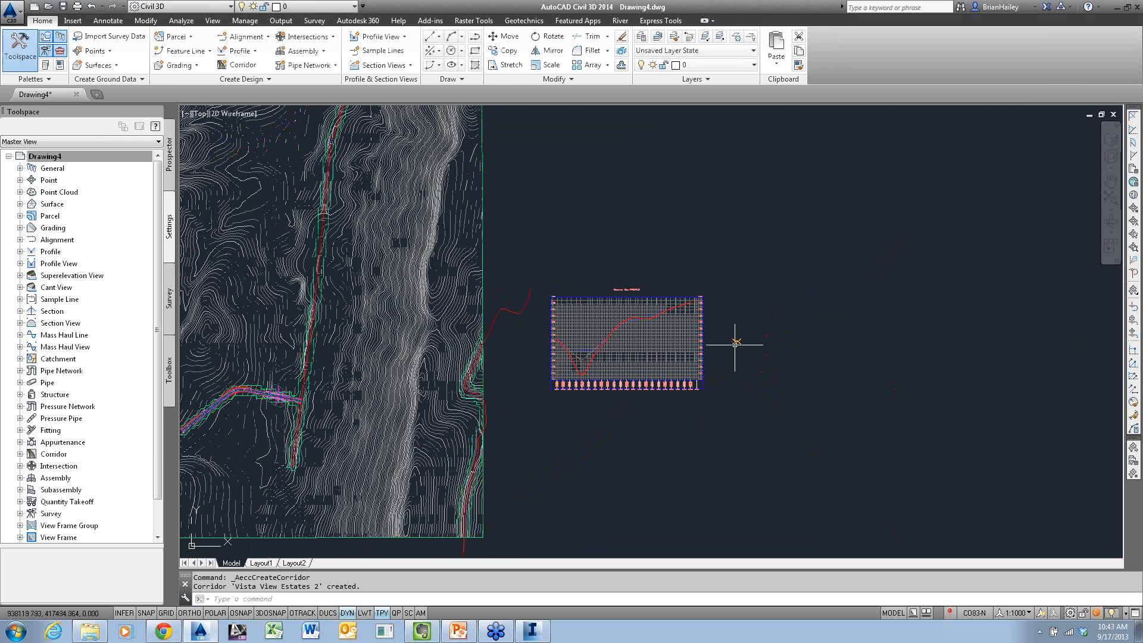
scroll(429, 384, "up", 2)
scroll(429, 384, "up", 4)
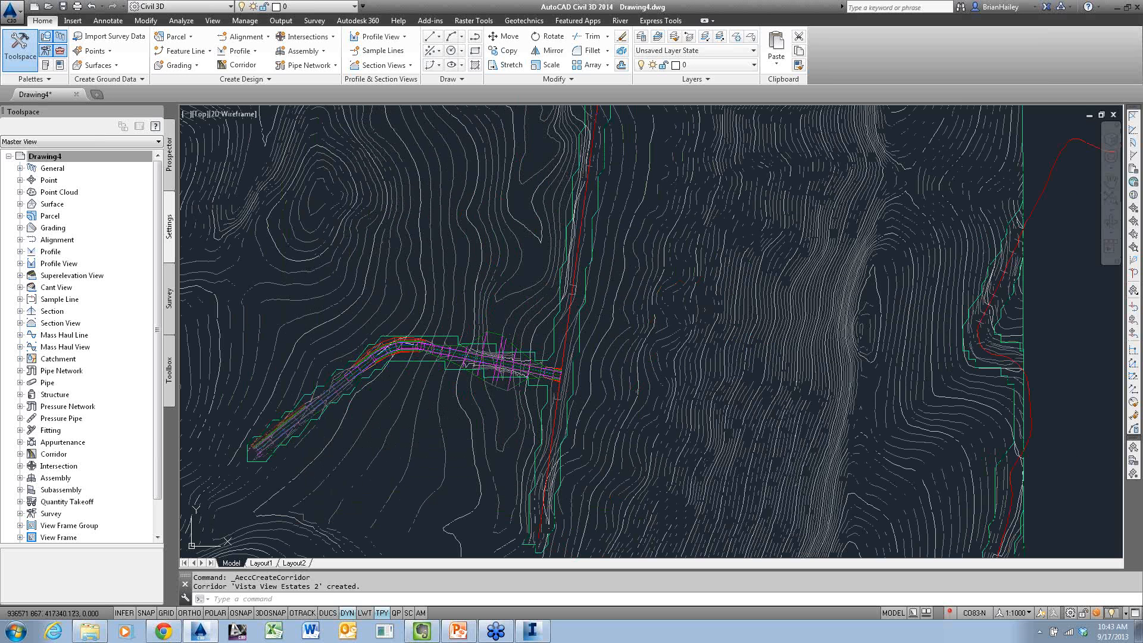
scroll(428, 381, "up", 8)
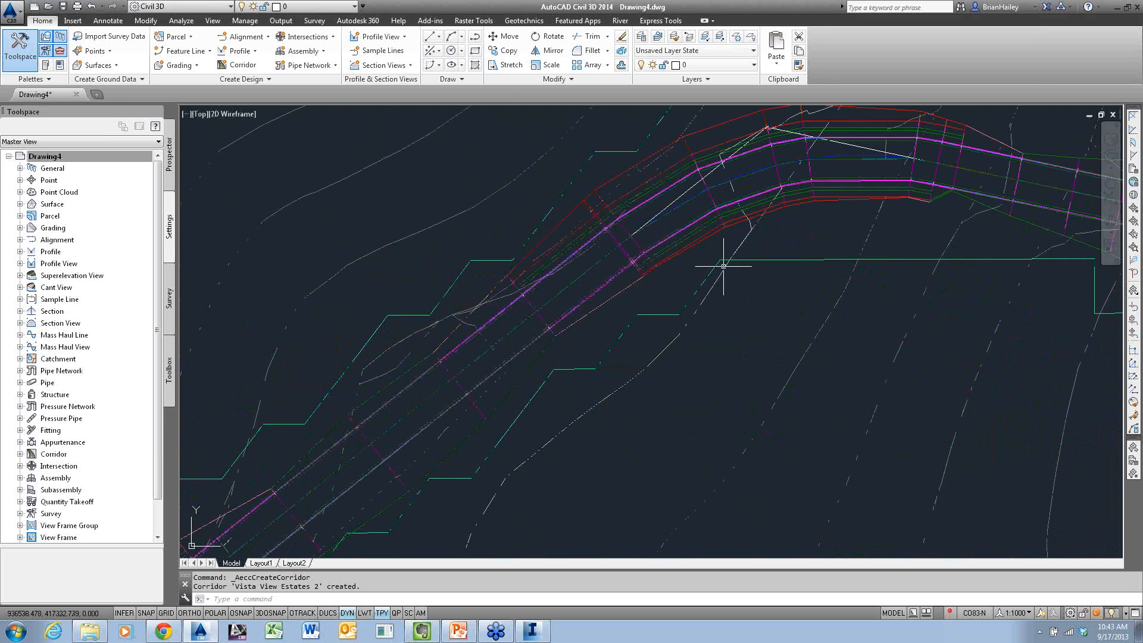
scroll(586, 366, "down", 2)
middle_click_drag(517, 421, 674, 268)
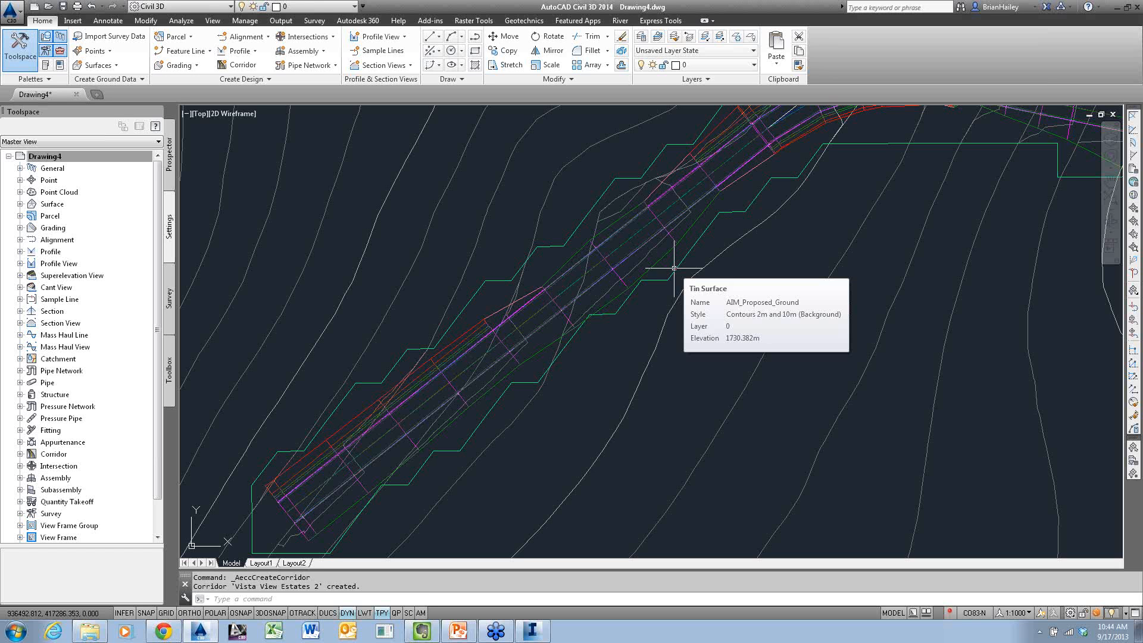
Read the help page for the metric rehab subassembly OverlayWidenMatchSlope1, including its diagrams and input parameters
left_click(48, 65)
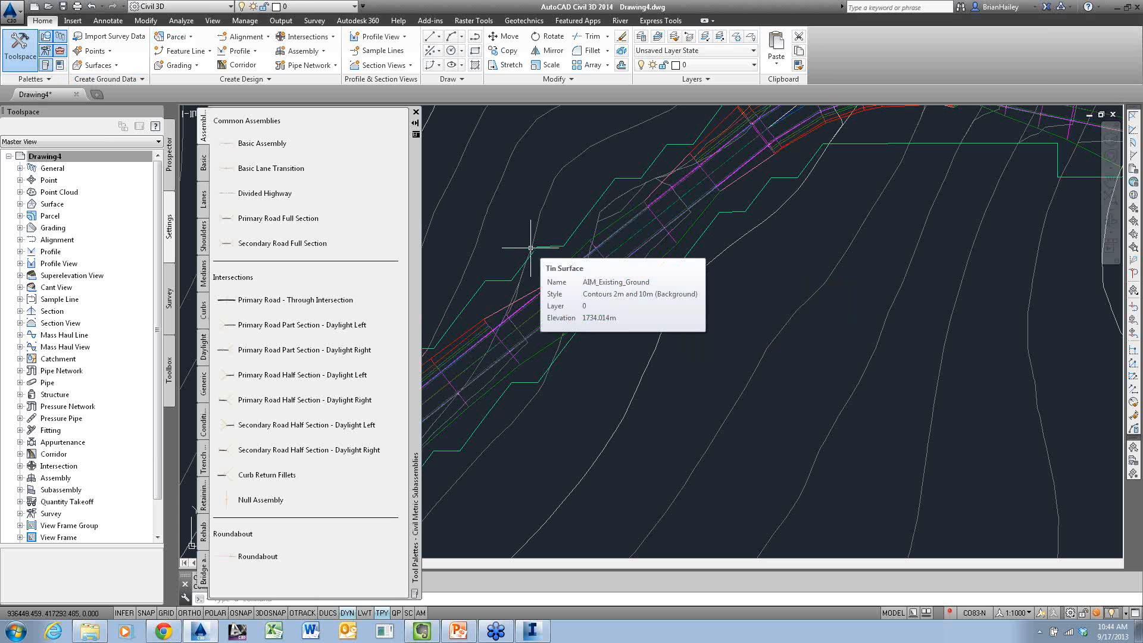
left_click(204, 532)
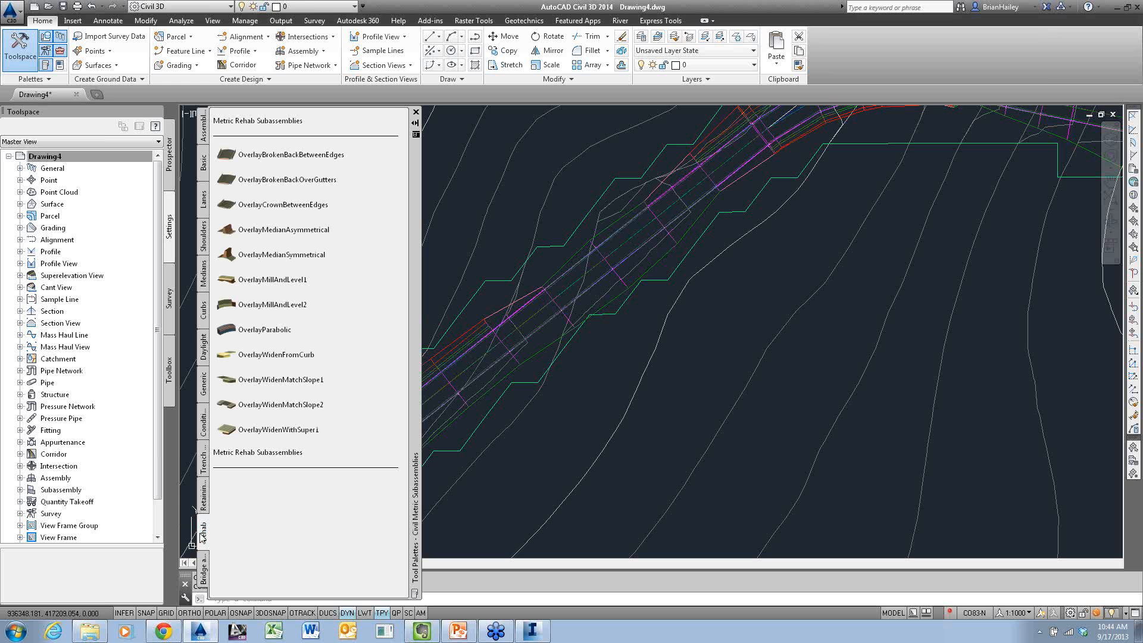
right_click(250, 378)
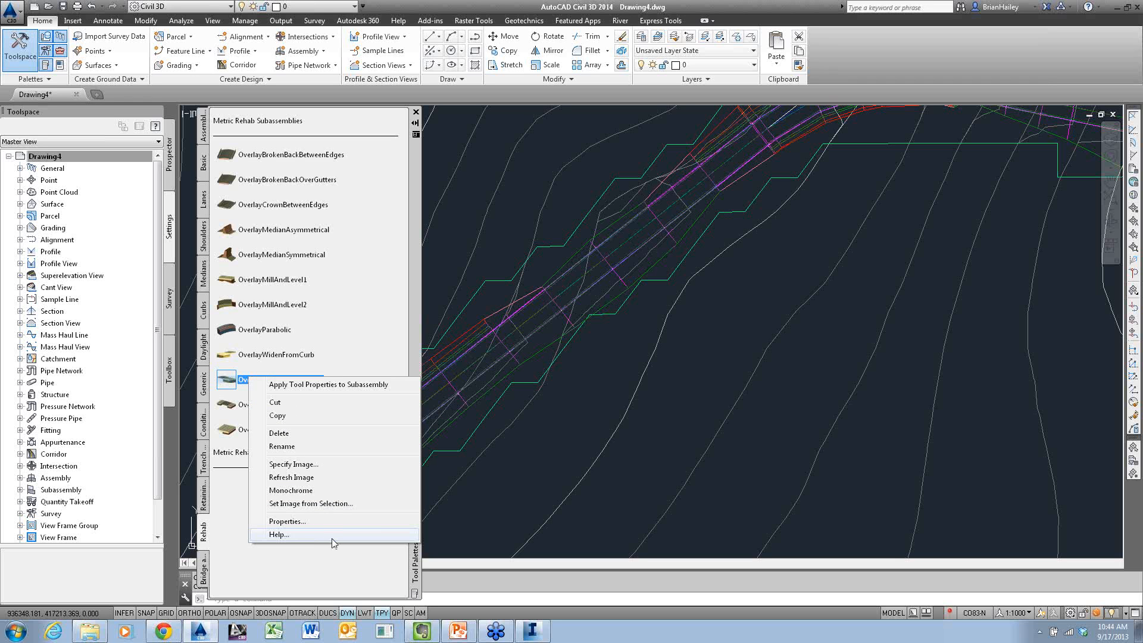
left_click(337, 539)
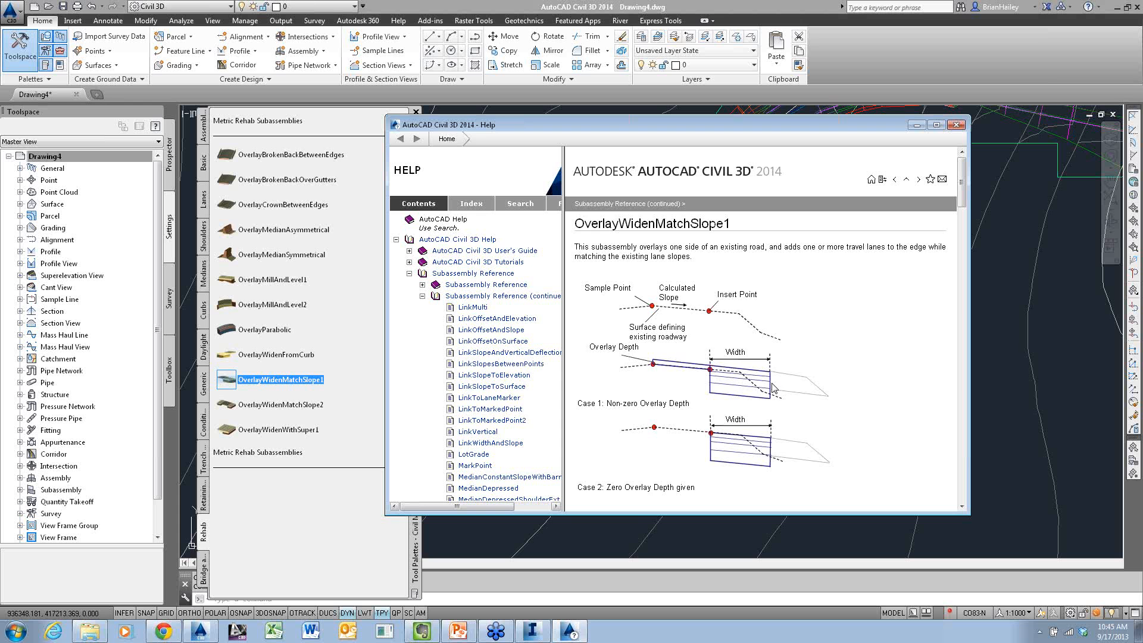
scroll(773, 386, "down", 5)
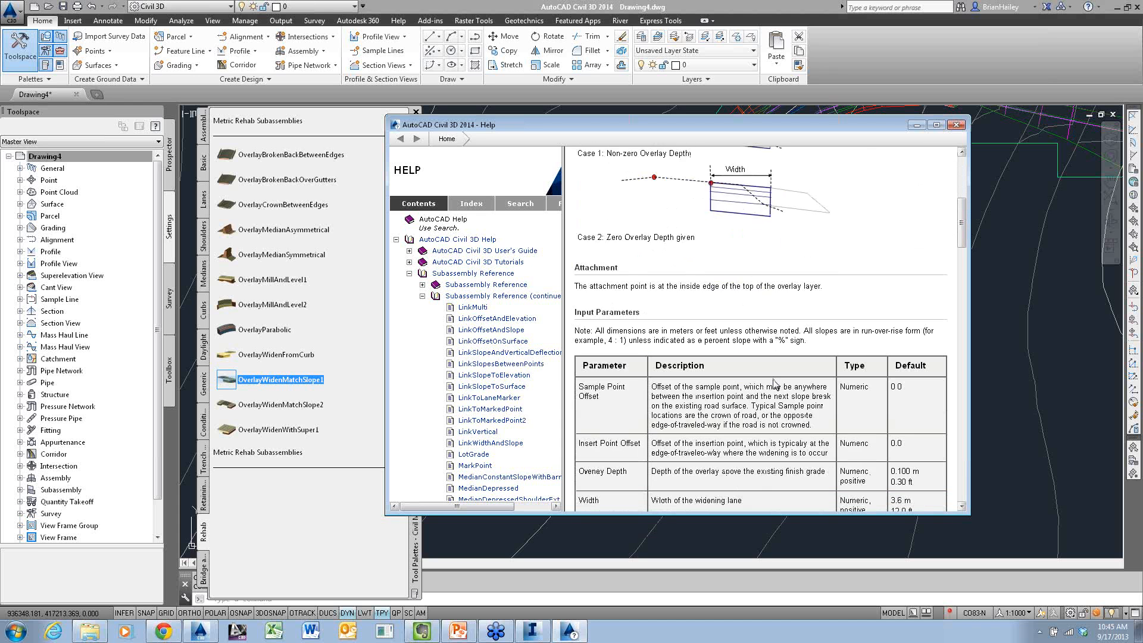
scroll(773, 384, "down", 2)
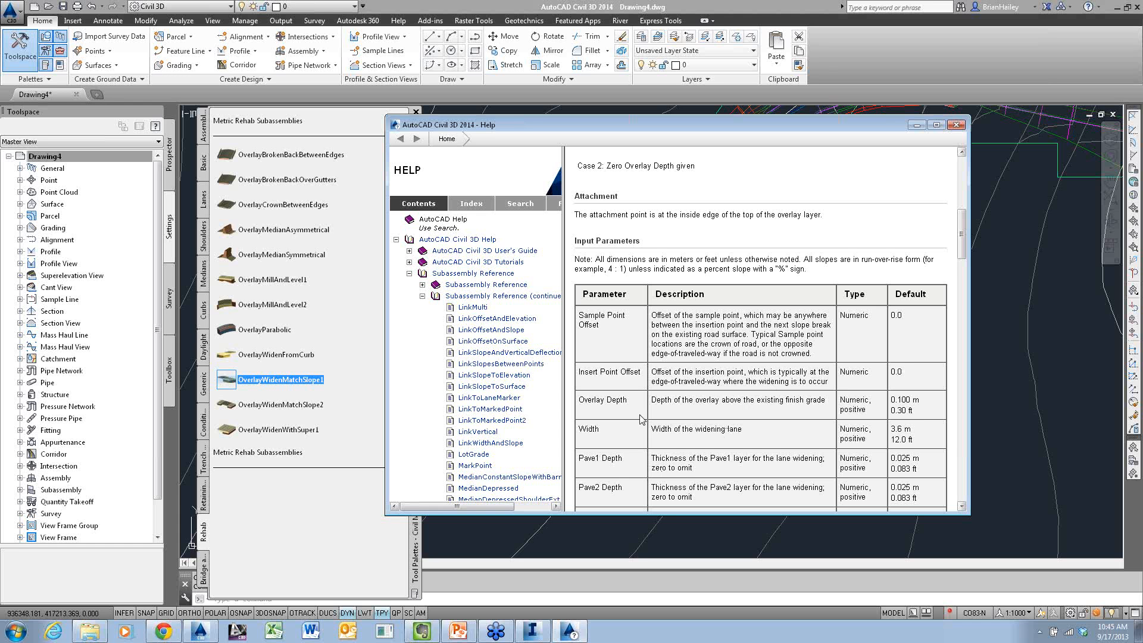
scroll(733, 427, "down", 5)
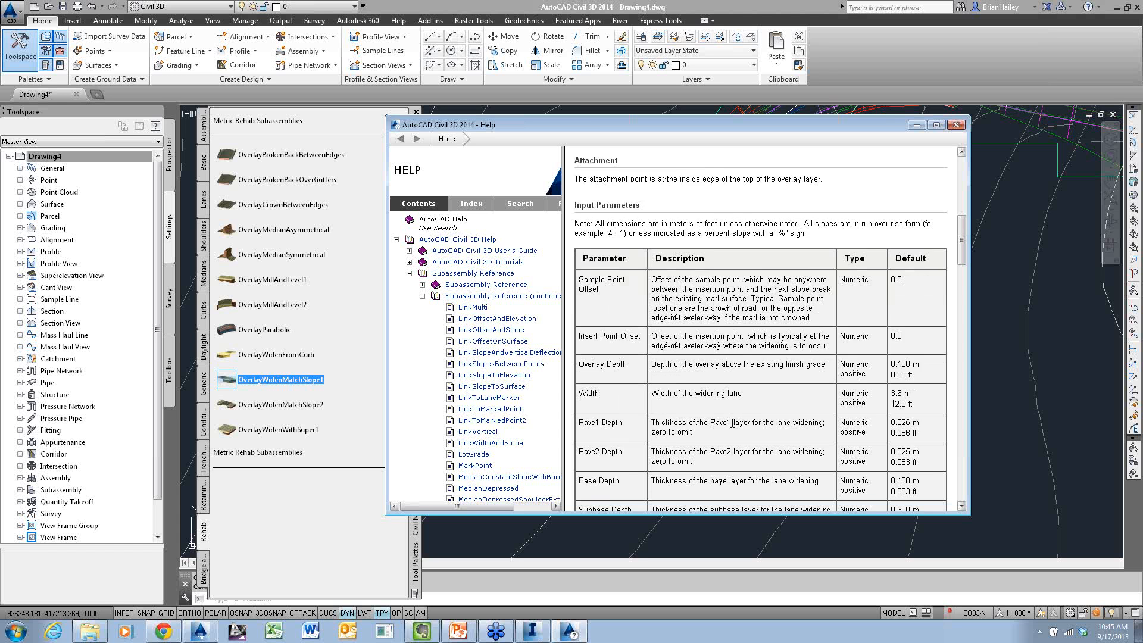
scroll(732, 430, "up", 3)
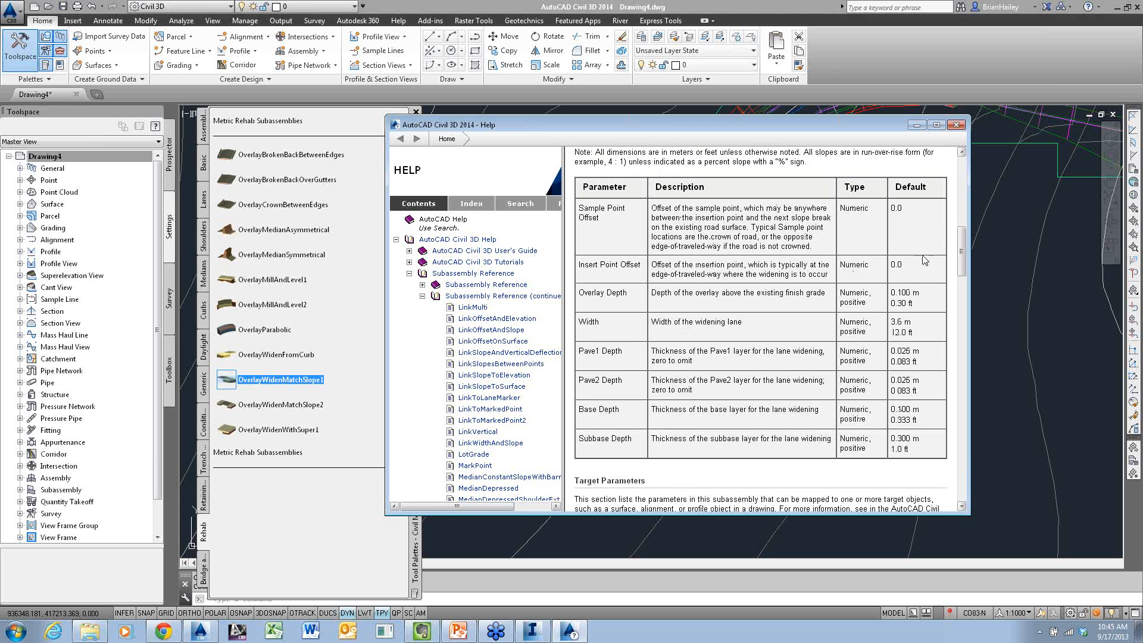
left_click(956, 125)
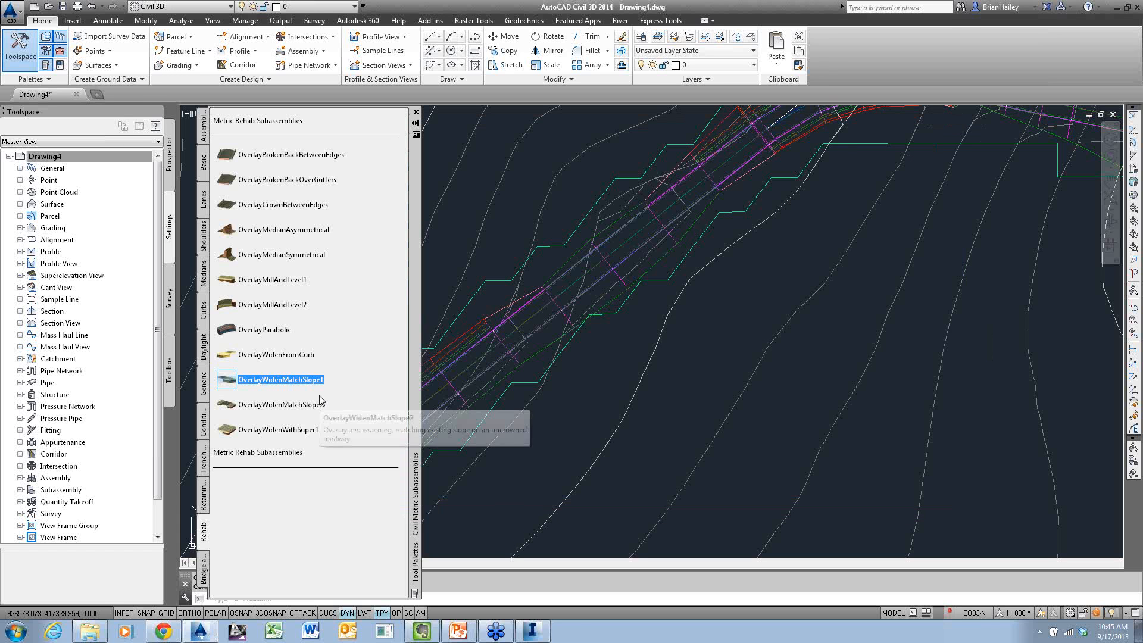
Consult the help pages for the OverlayBrokenBackBetweenEdges and OverlayMillAndLevel1 rehab subassemblies
right_click(269, 157)
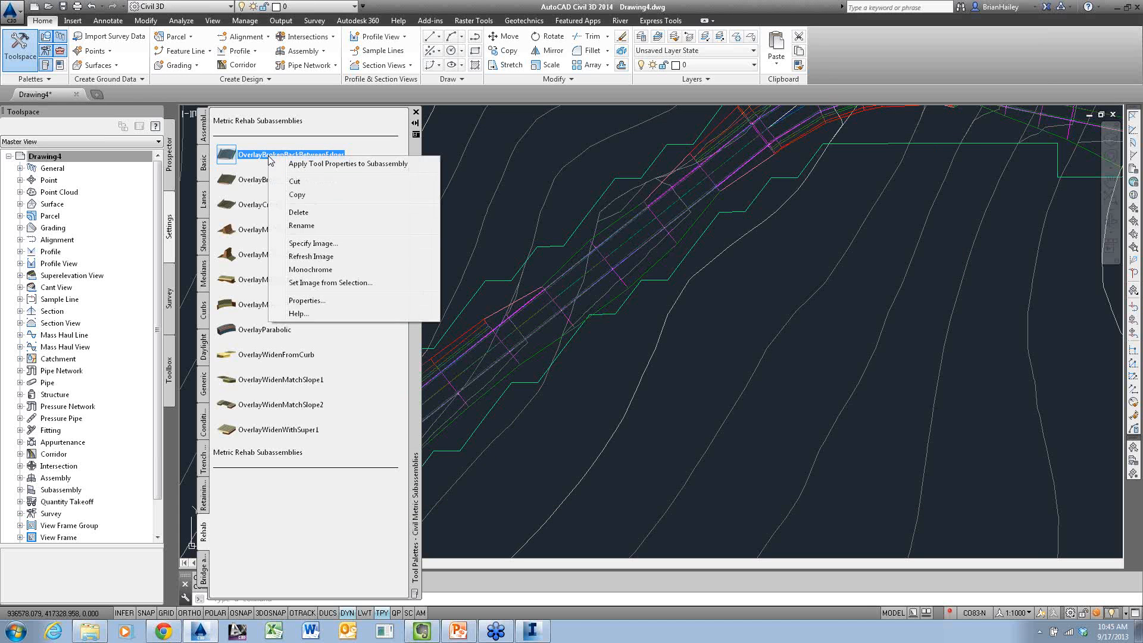
left_click(302, 313)
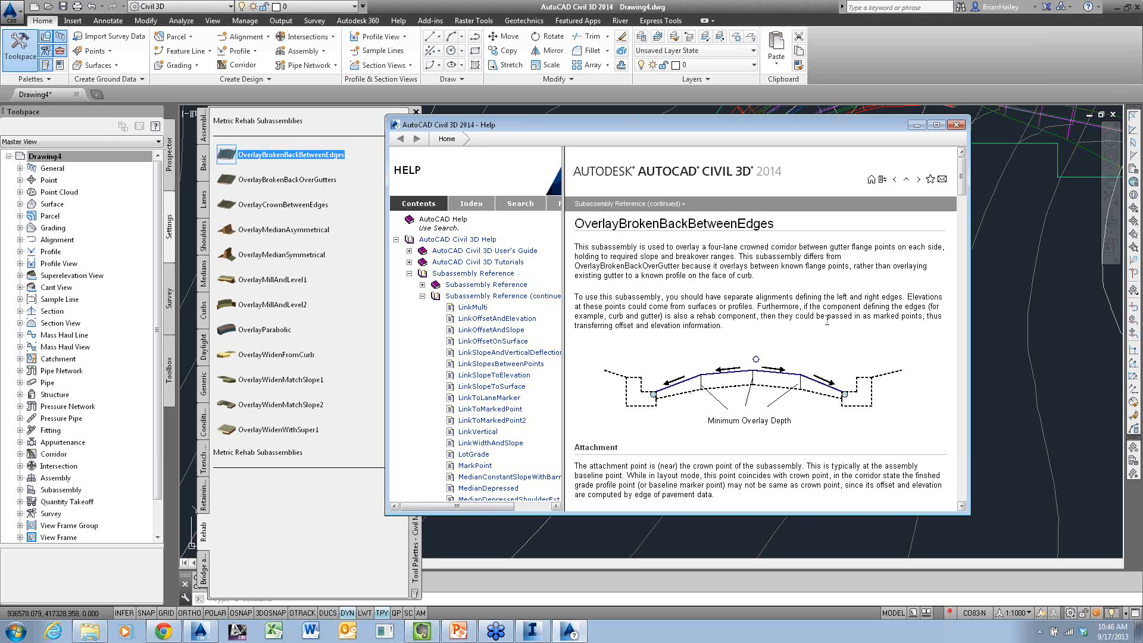
left_click(955, 125)
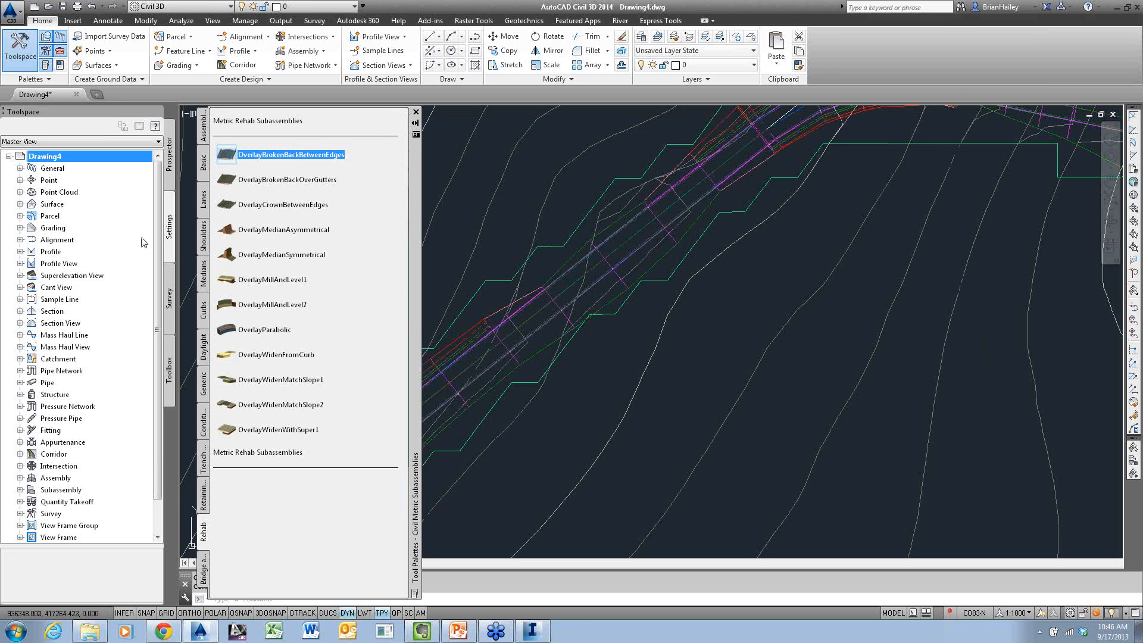
right_click(227, 280)
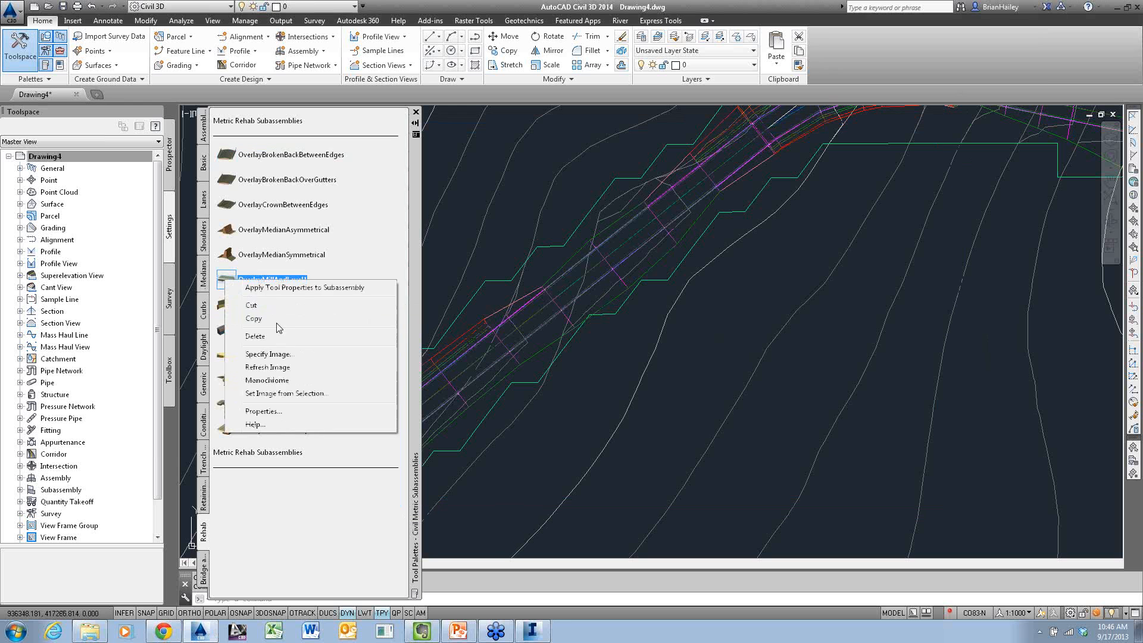
left_click(275, 425)
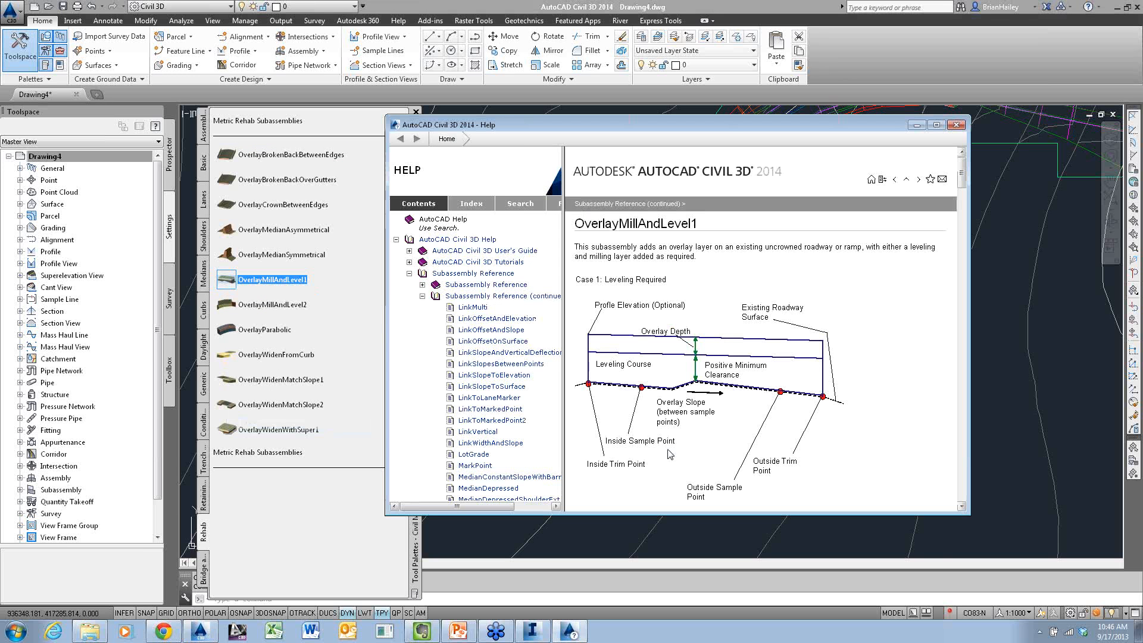
Read the leveling and milling cases on the OverlayMillAndLevel1 help page, and close the help and the subassembly palettes
scroll(734, 371, "down", 3)
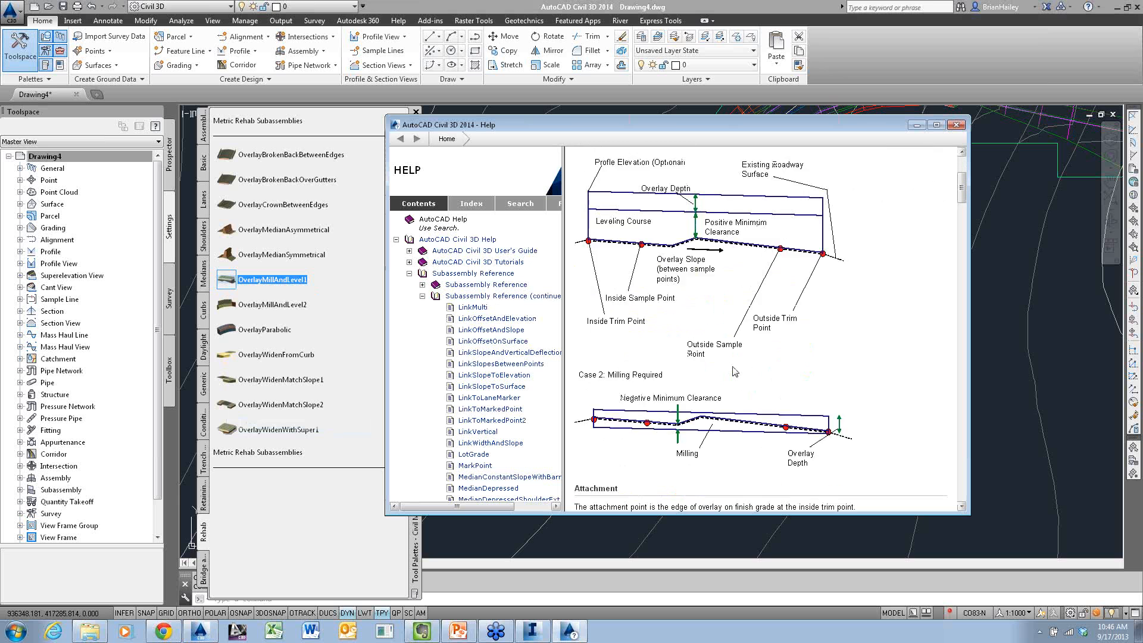
scroll(733, 372, "down", 1)
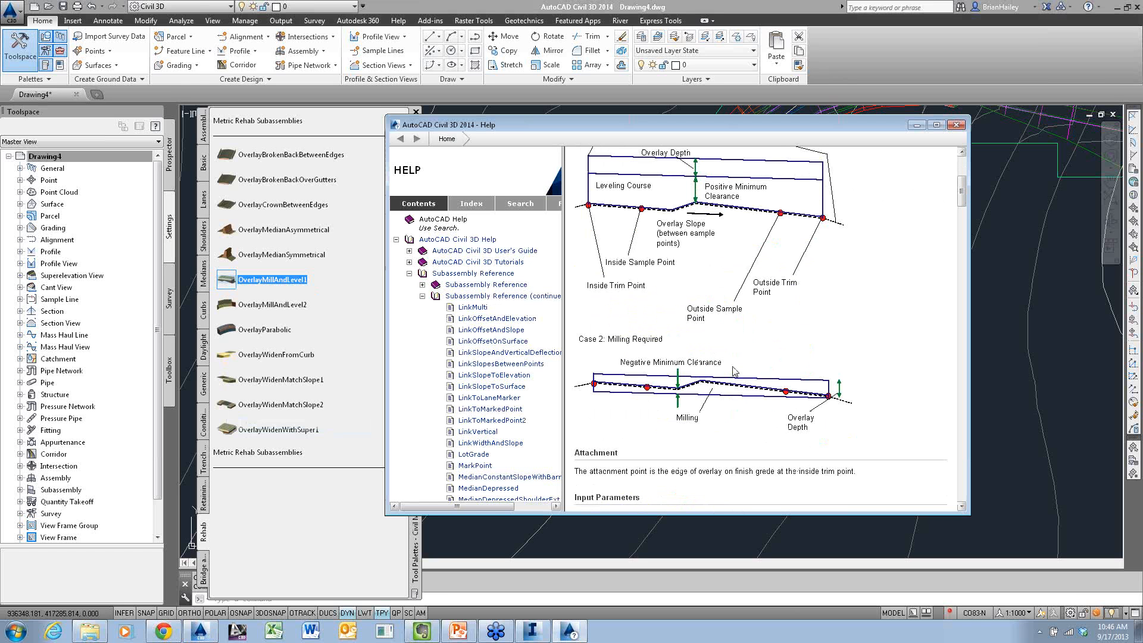
left_click(955, 125)
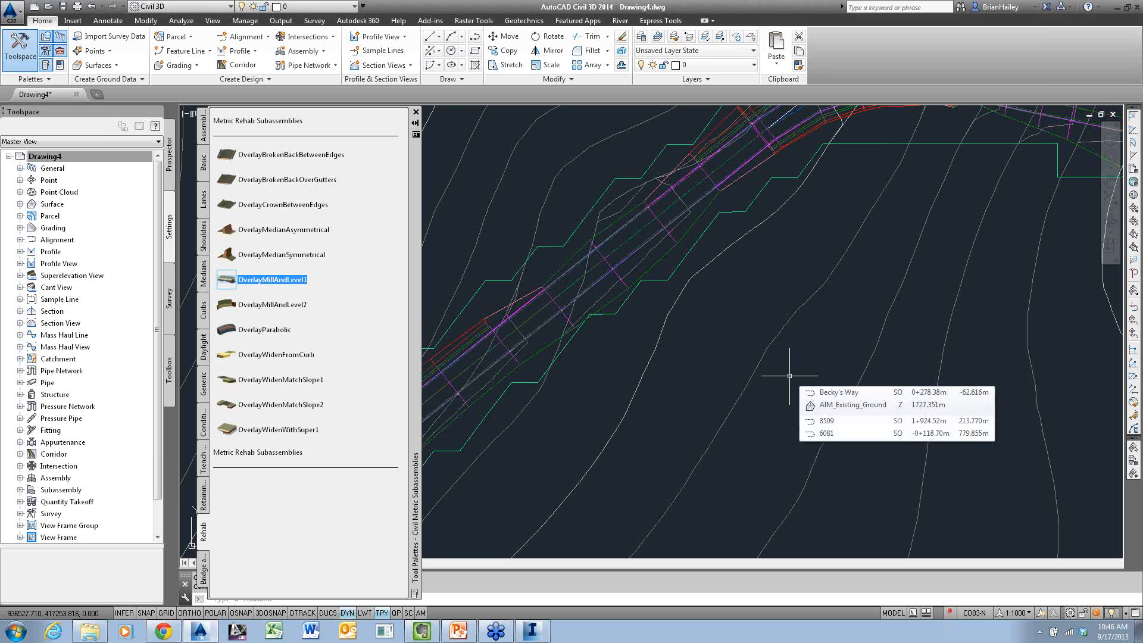
left_click(415, 113)
Create a corridor surface named Datum for the Becky's Way corridor
scroll(699, 356, "down", 1)
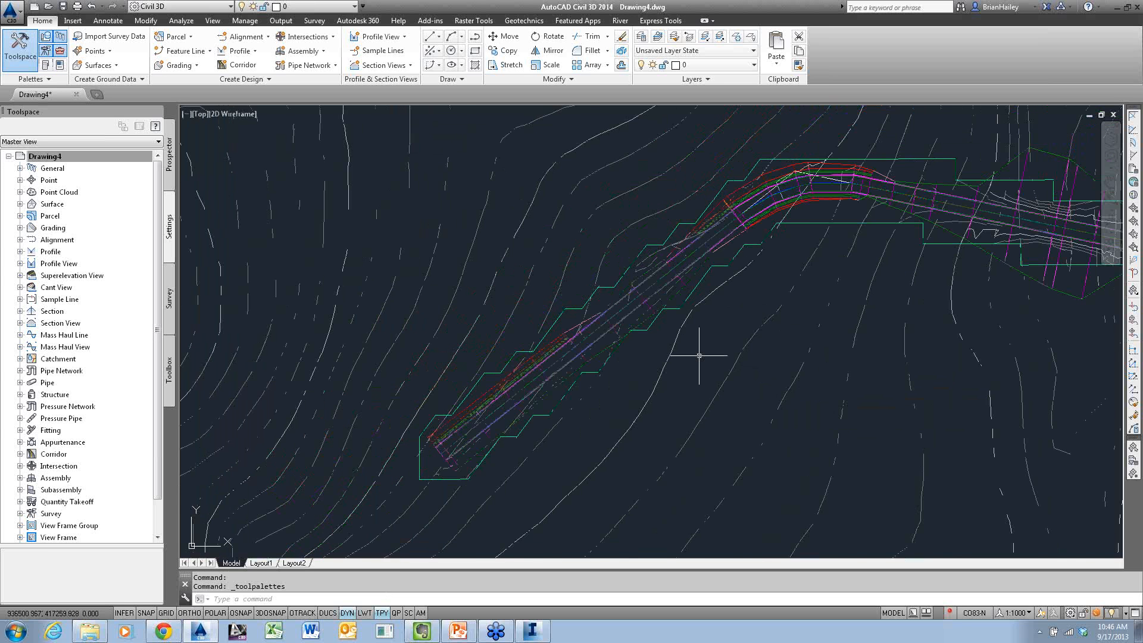
scroll(699, 356, "down", 2)
scroll(672, 345, "up", 1)
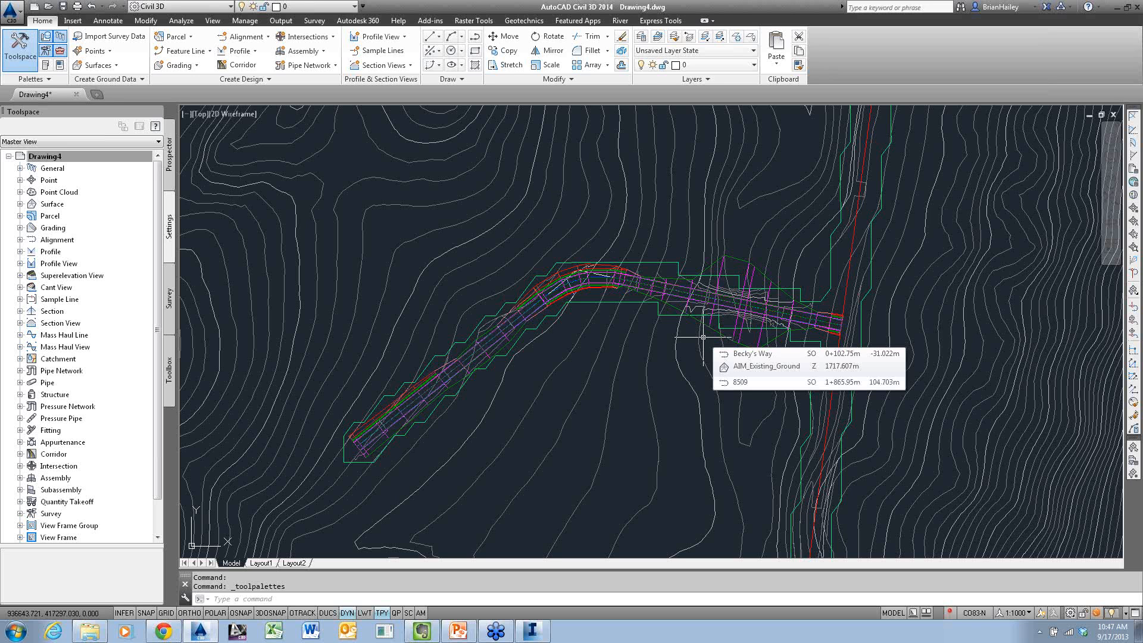
left_click(739, 260)
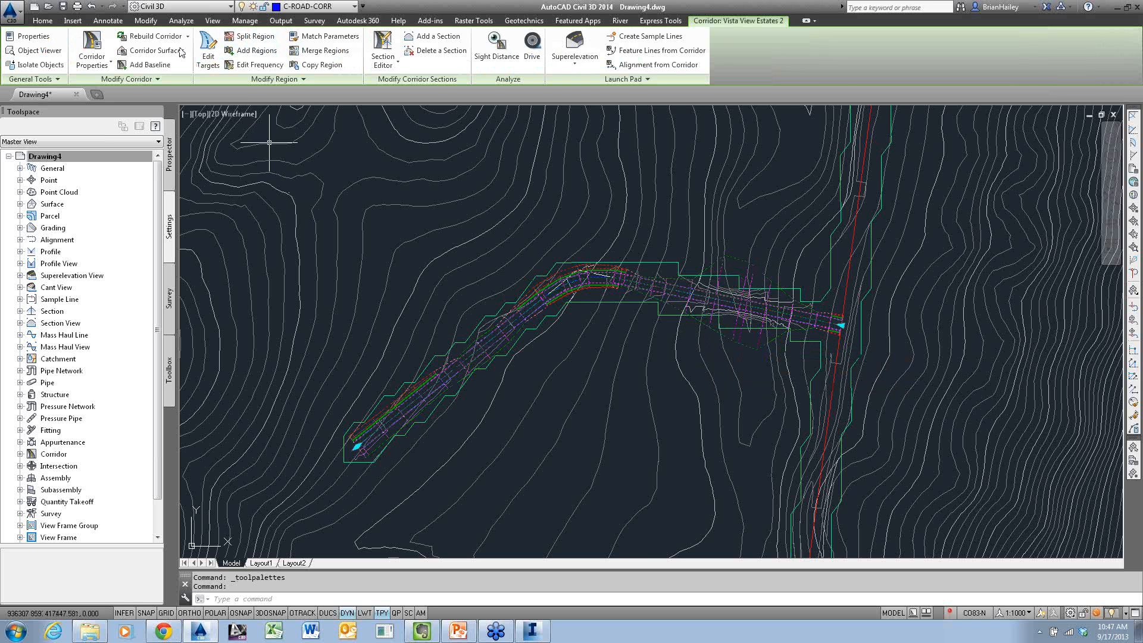
left_click(154, 52)
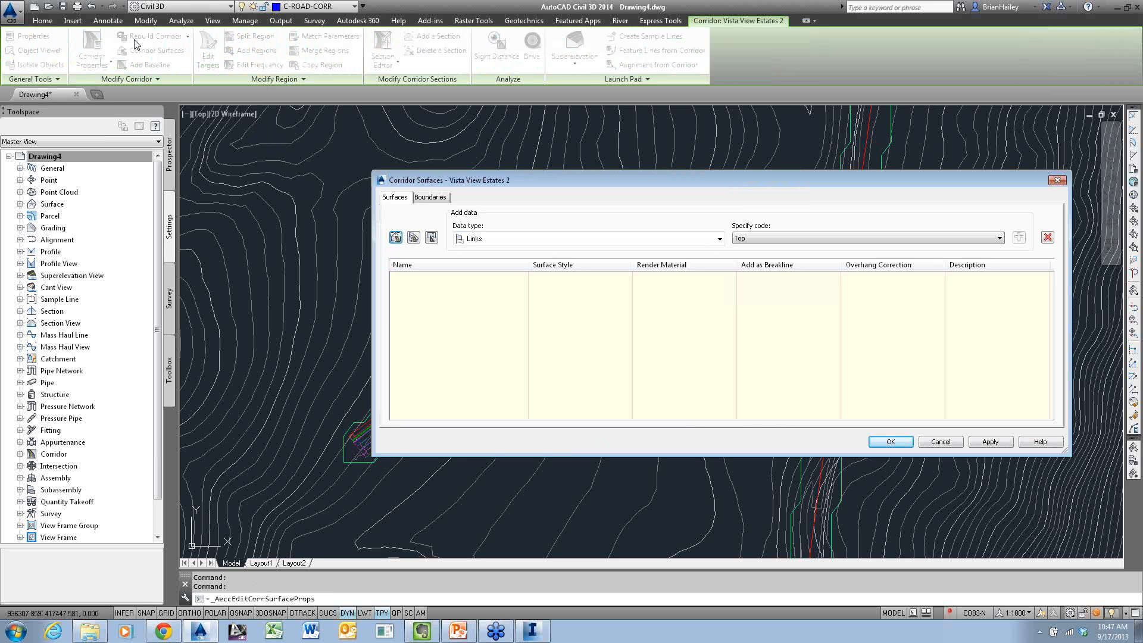
left_click(395, 237)
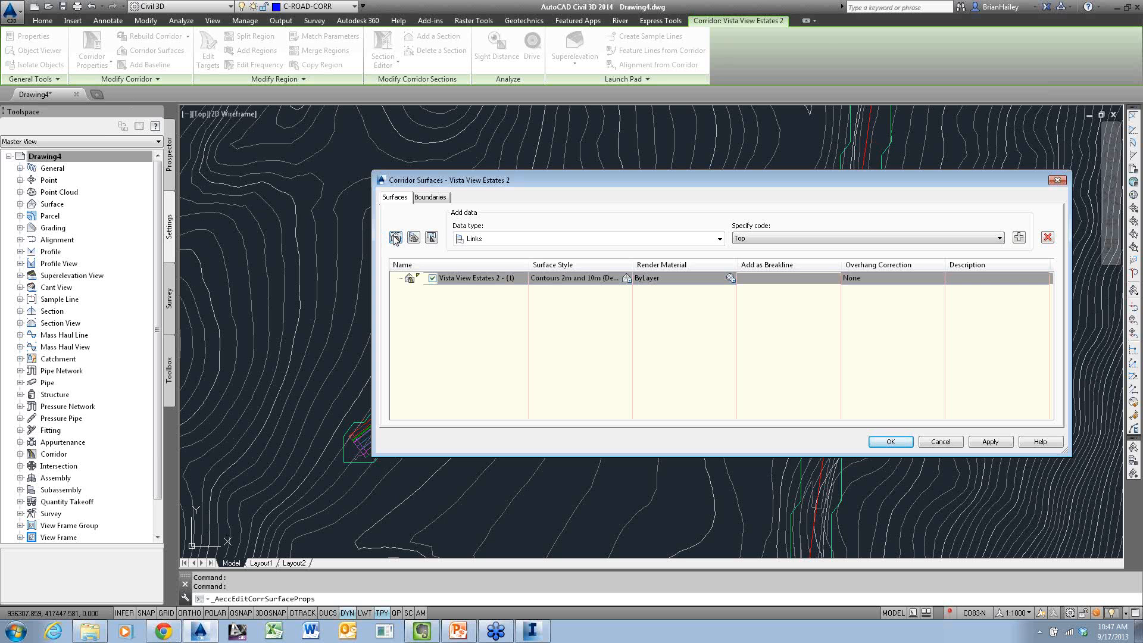
left_click(470, 278)
type("Datum")
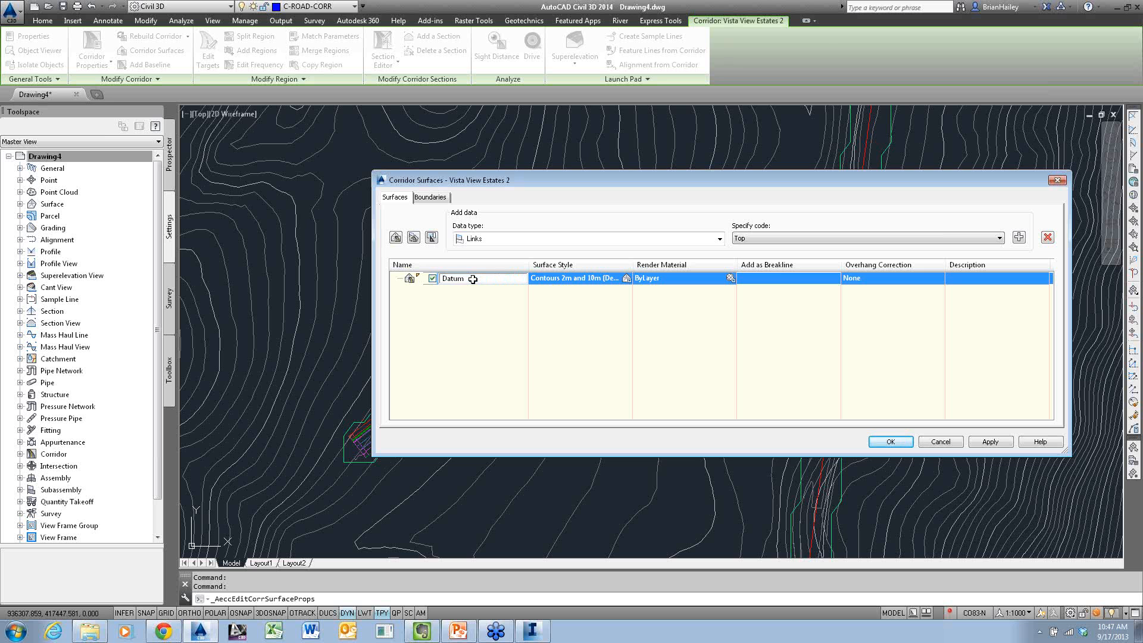
Set the Datum surface's style to Contours 1m and 5m (Design)
left_click(626, 278)
left_click(603, 163)
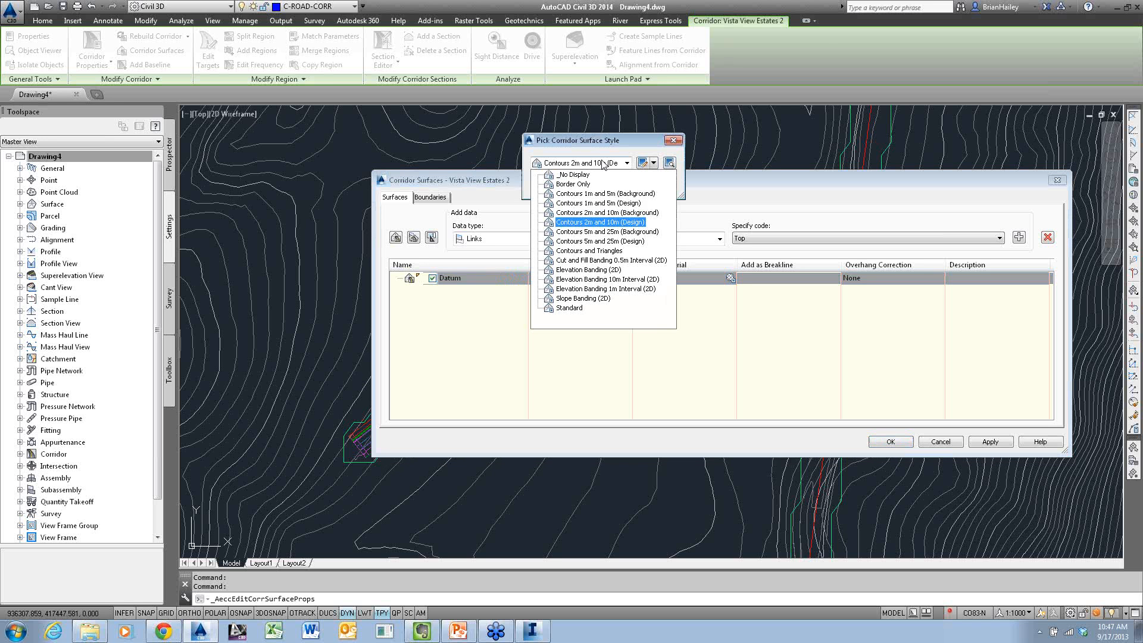
left_click(597, 203)
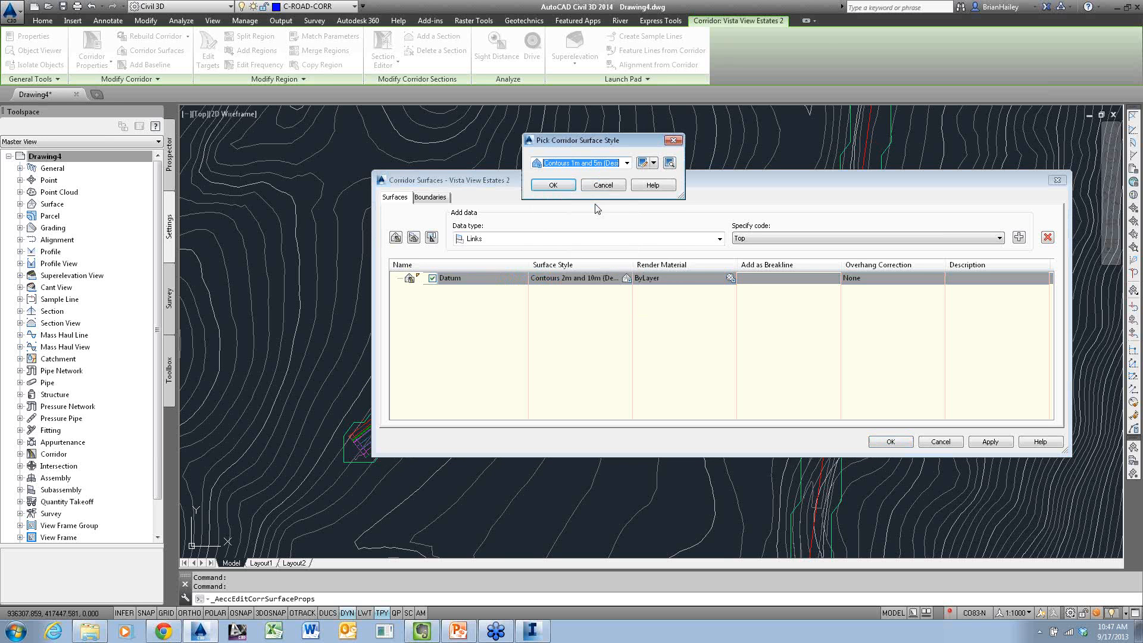
left_click(546, 184)
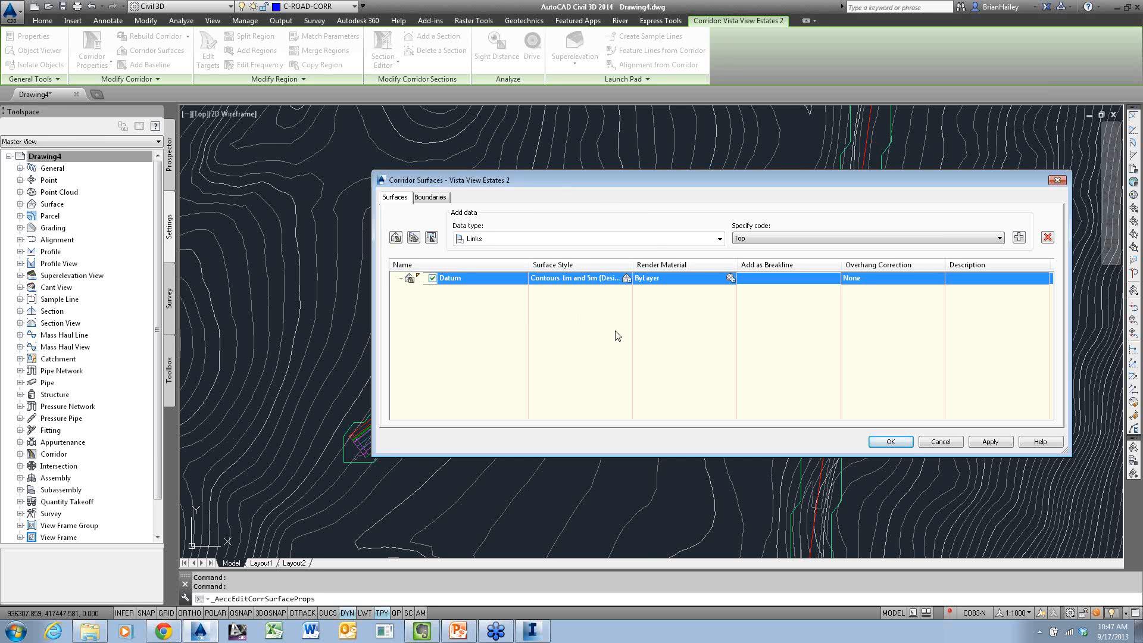
Add the Datum link code as data for the Datum surface
left_click(649, 240)
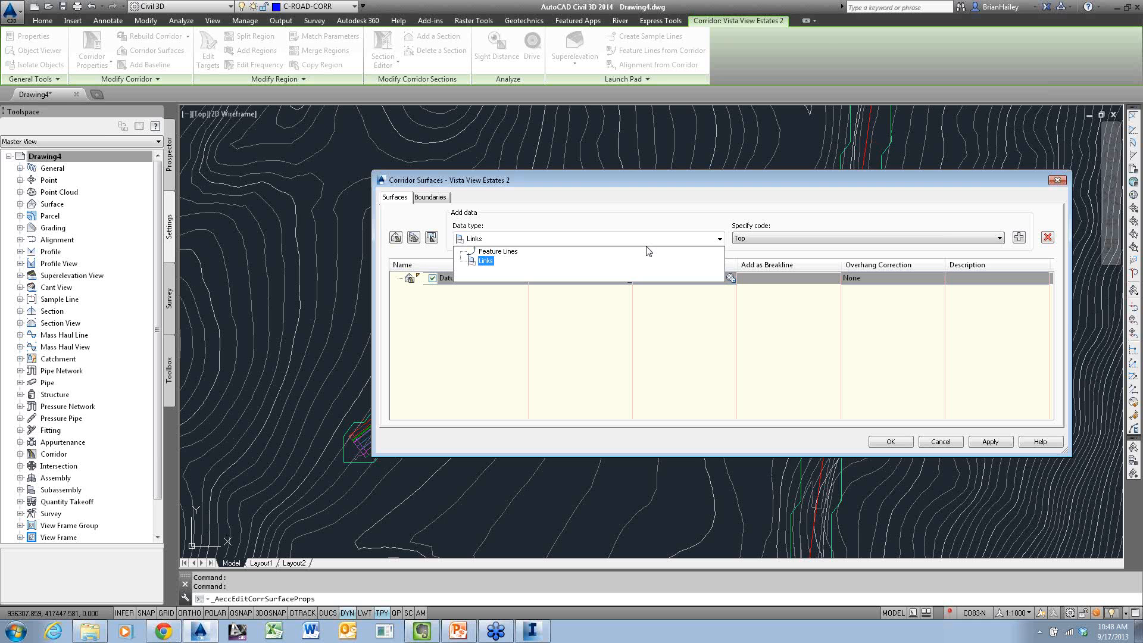
left_click(642, 241)
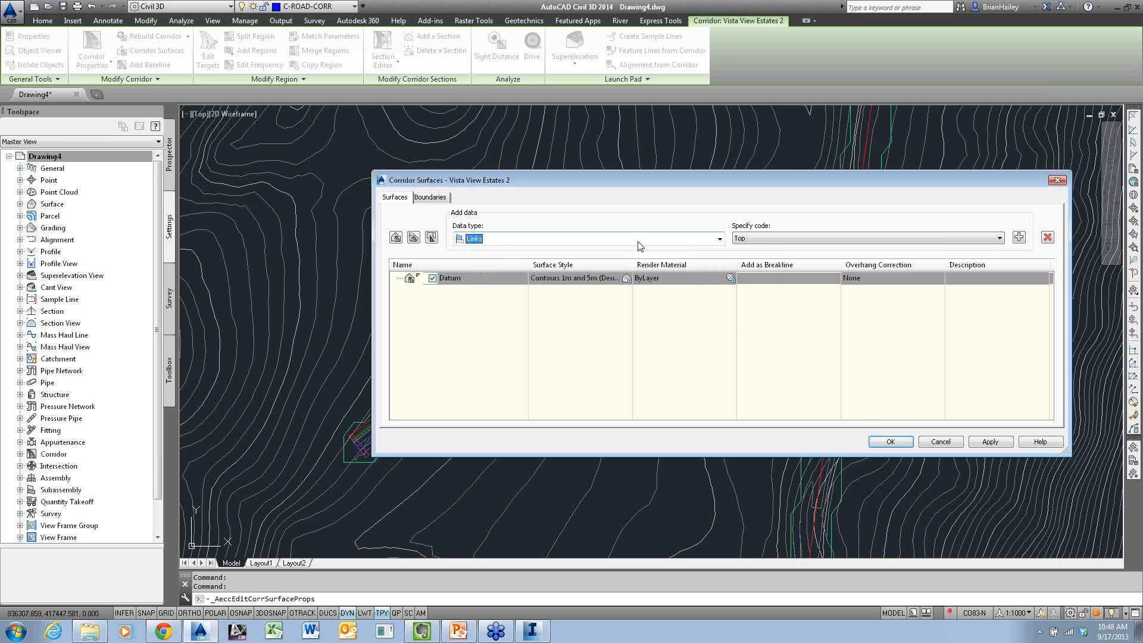
left_click(735, 239)
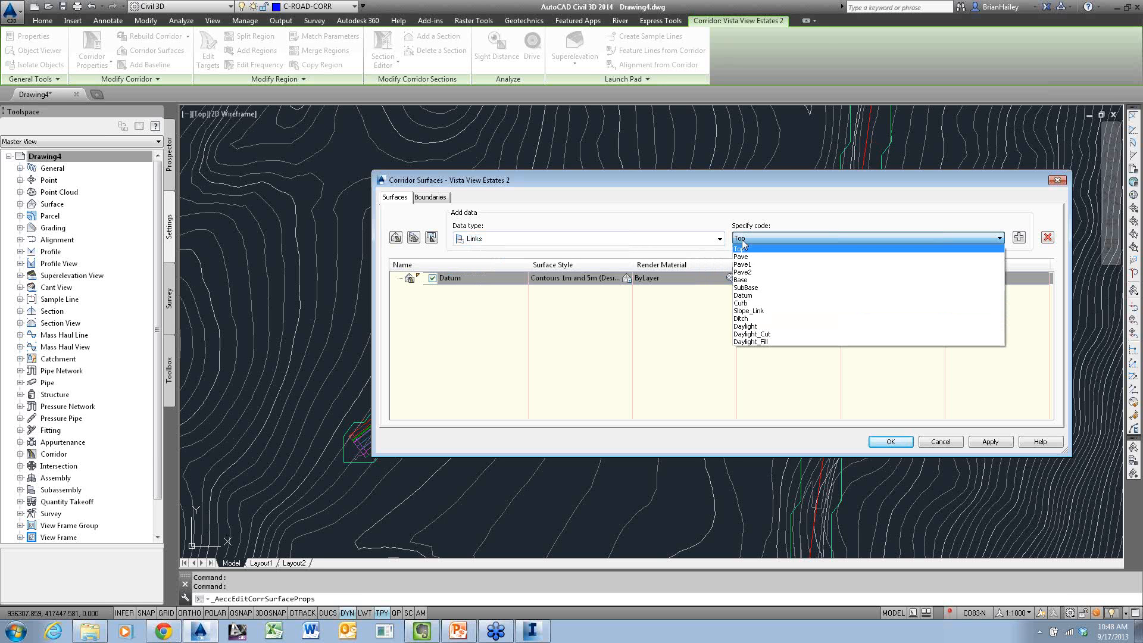
left_click(766, 294)
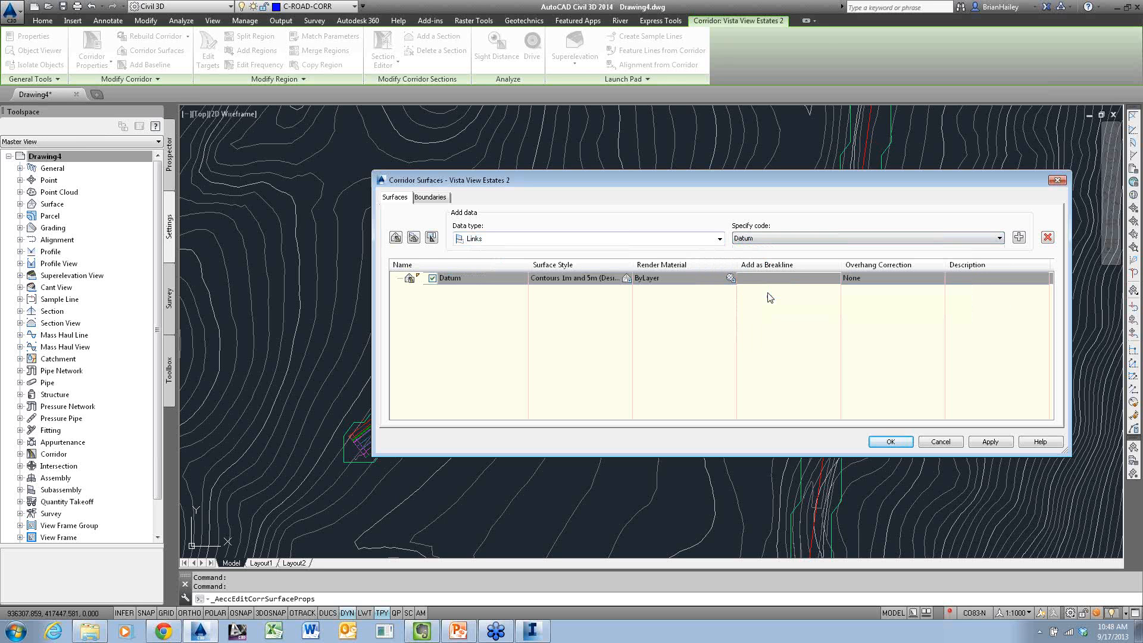
left_click(1018, 238)
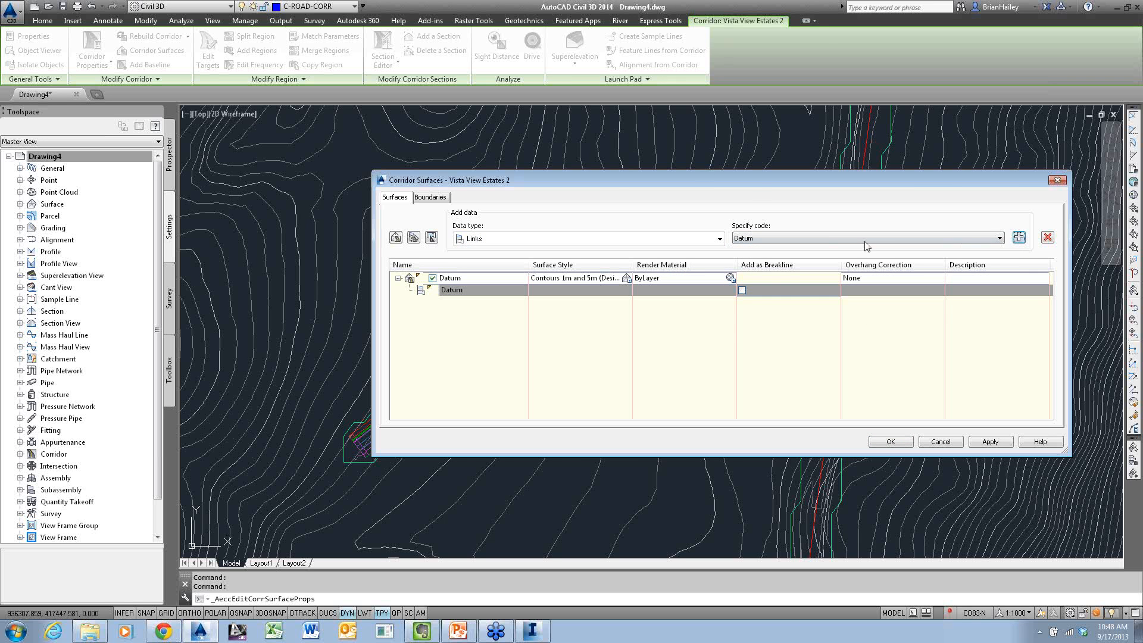
Bound the Datum surface with the corridor extents as outer boundary and rebuild the corridor
left_click(438, 199)
right_click(454, 232)
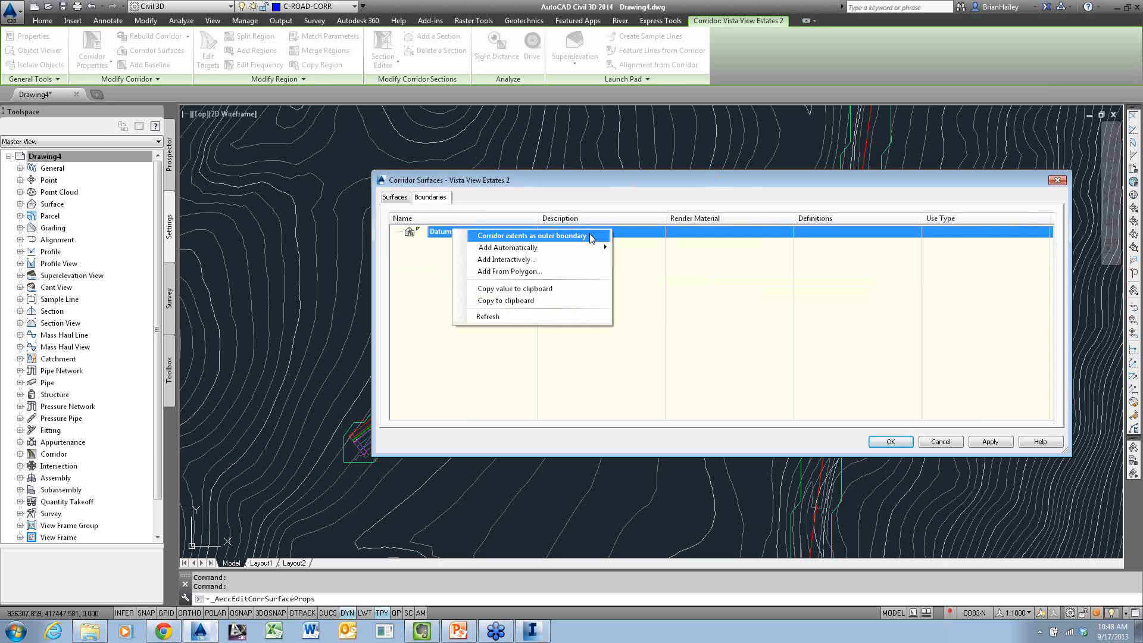
left_click(591, 236)
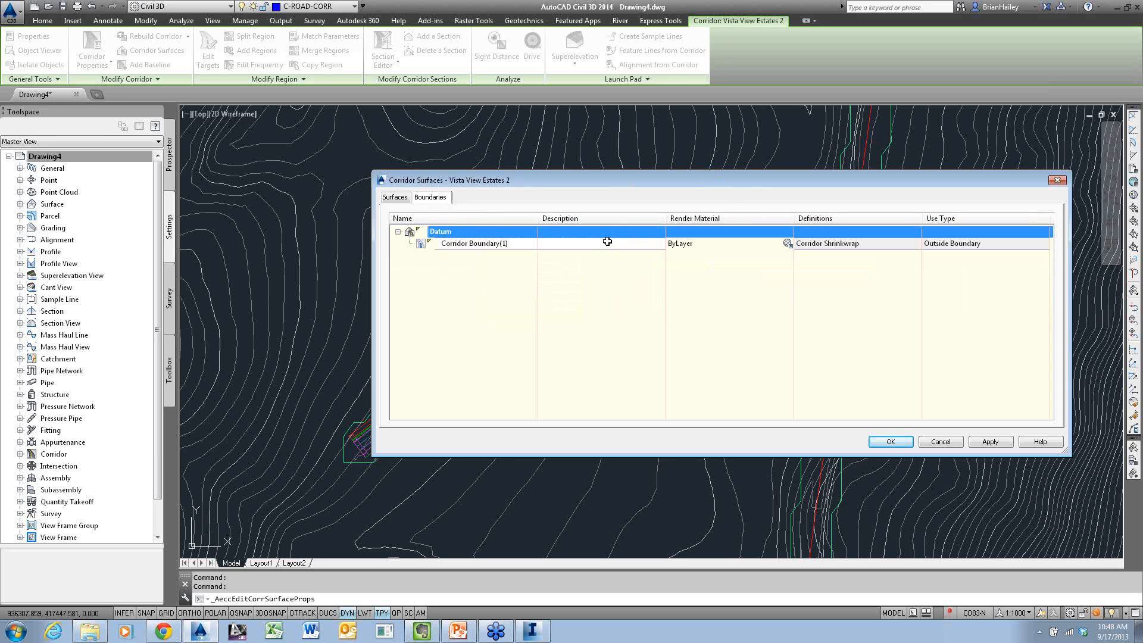
left_click(890, 442)
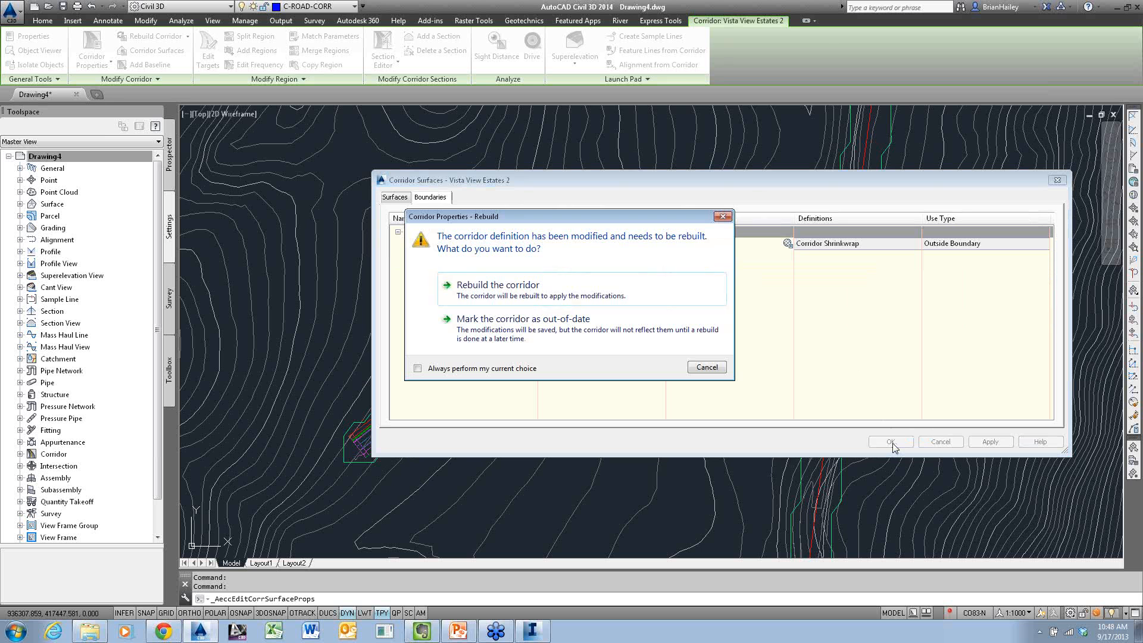
left_click(593, 302)
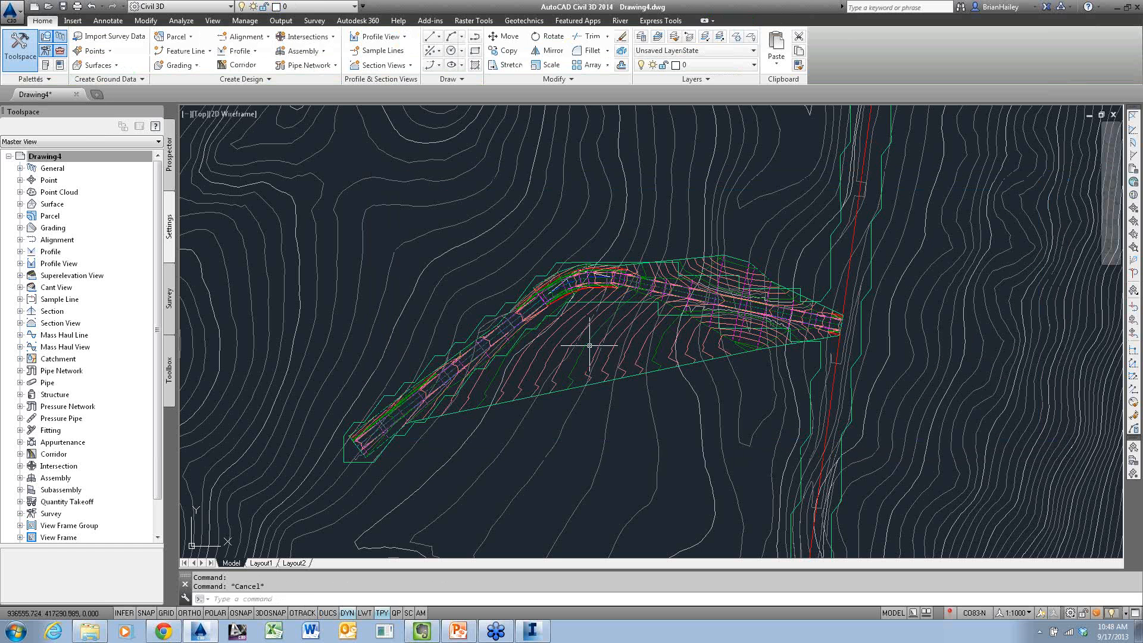
Review the corridor's surface and boundary definitions, and rebuild the corridor again to apply the outer boundary
scroll(550, 324, "up", 5)
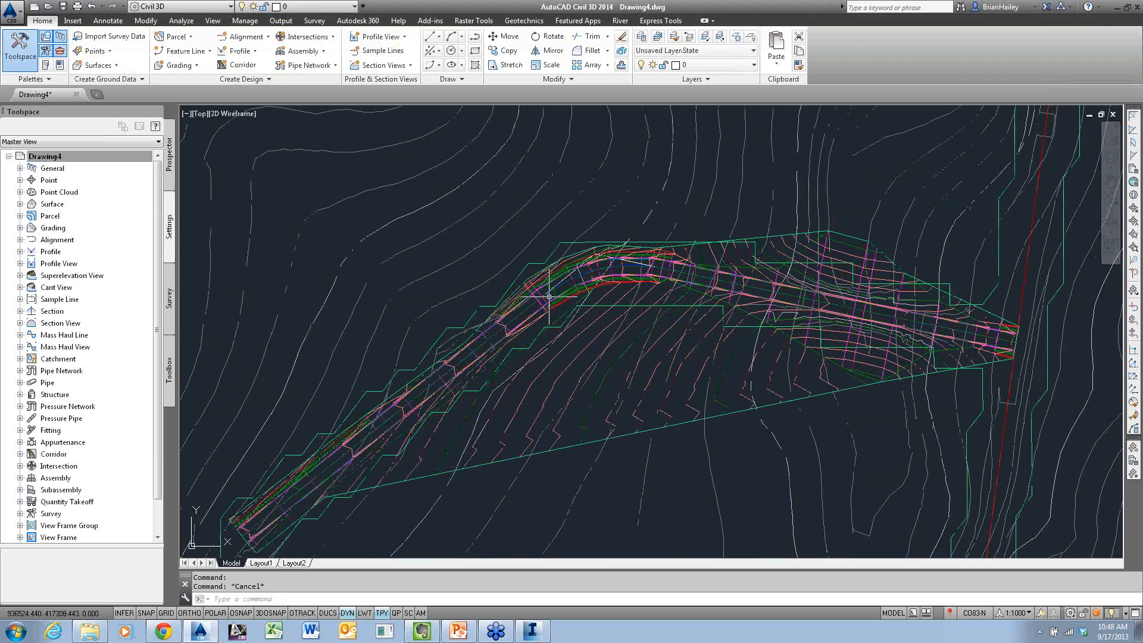
left_click(592, 306)
left_click(167, 53)
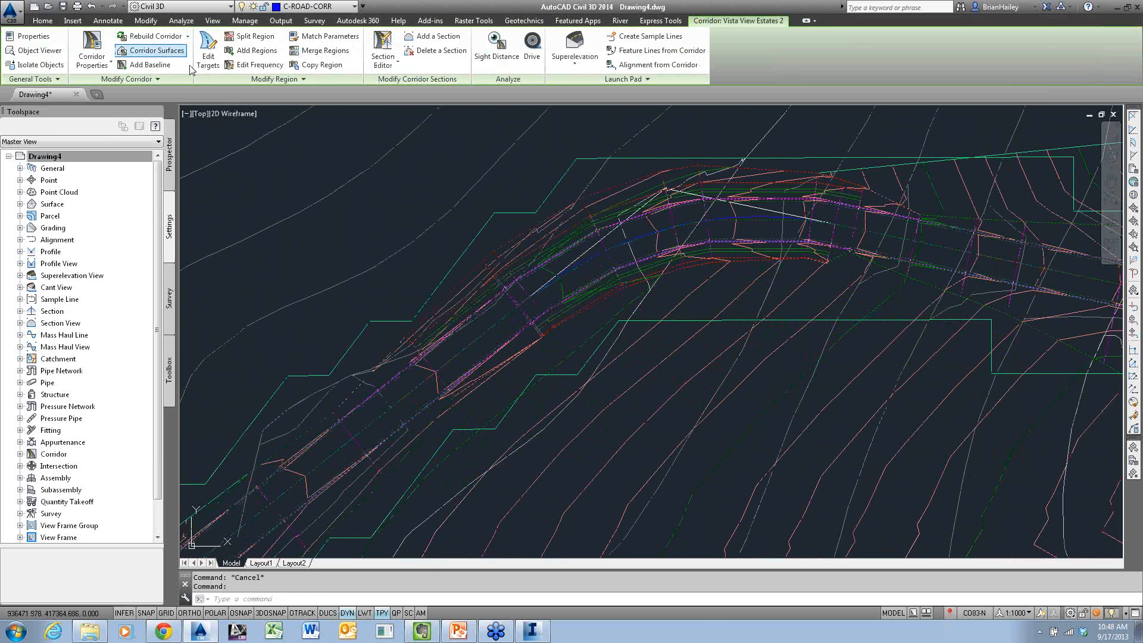
left_click(433, 198)
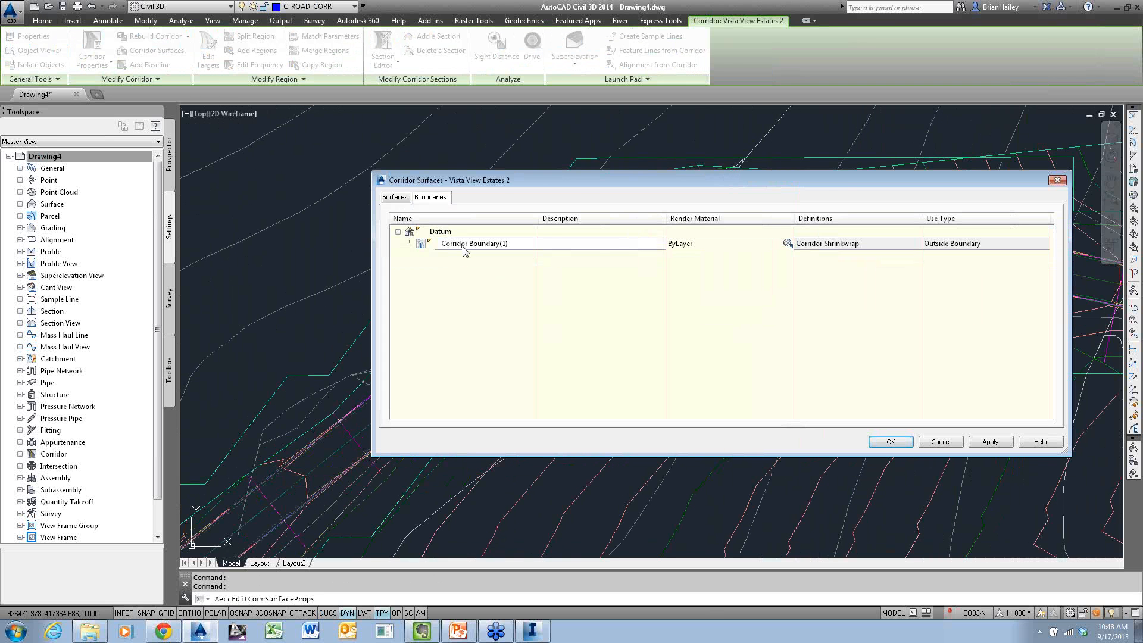
left_click(387, 198)
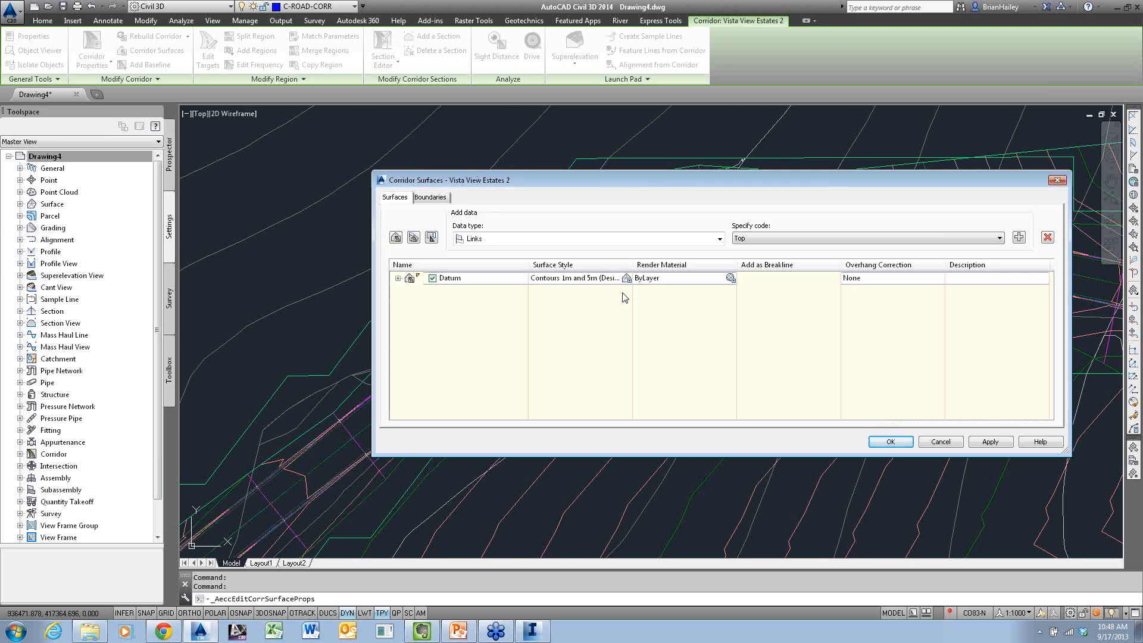
left_click(891, 441)
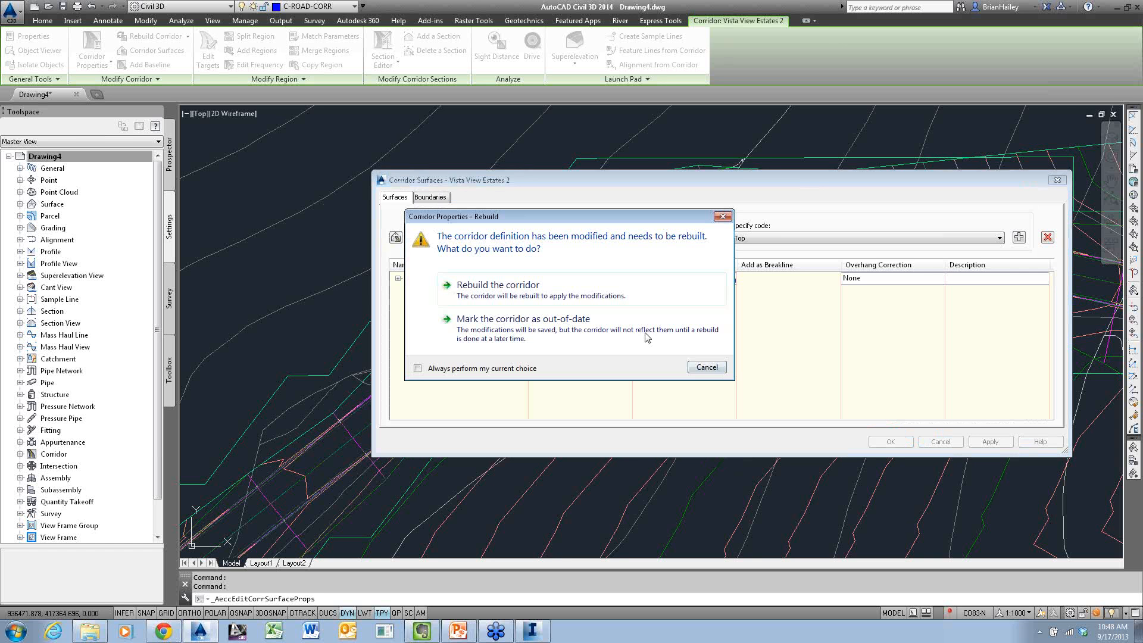
left_click(537, 288)
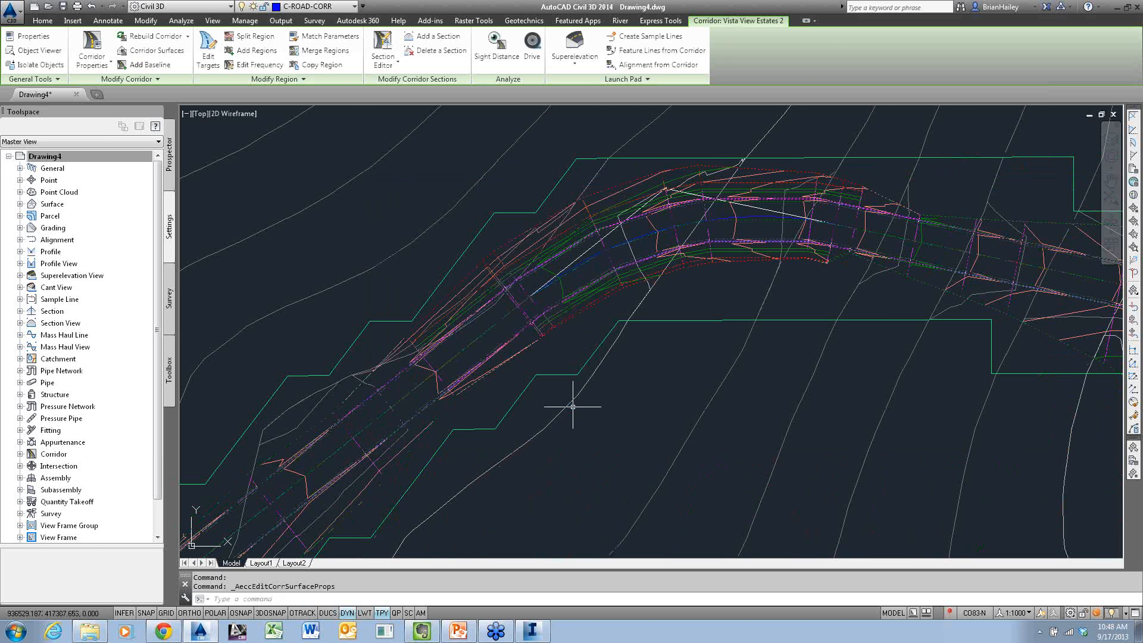
key("Escape")
key("Escape")
Inspect the Datum surface in 3D in the Object Viewer, orbiting around the road bed and side slopes
scroll(622, 304, "down", 3)
scroll(759, 337, "down", 2)
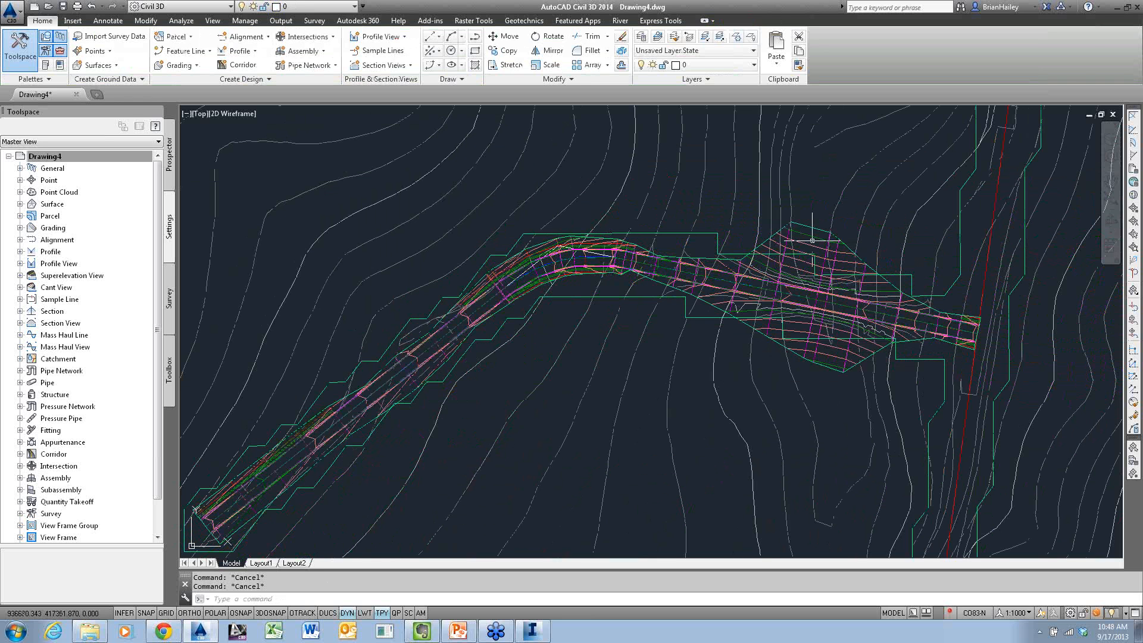
left_click(830, 241)
right_click(688, 192)
left_click(728, 355)
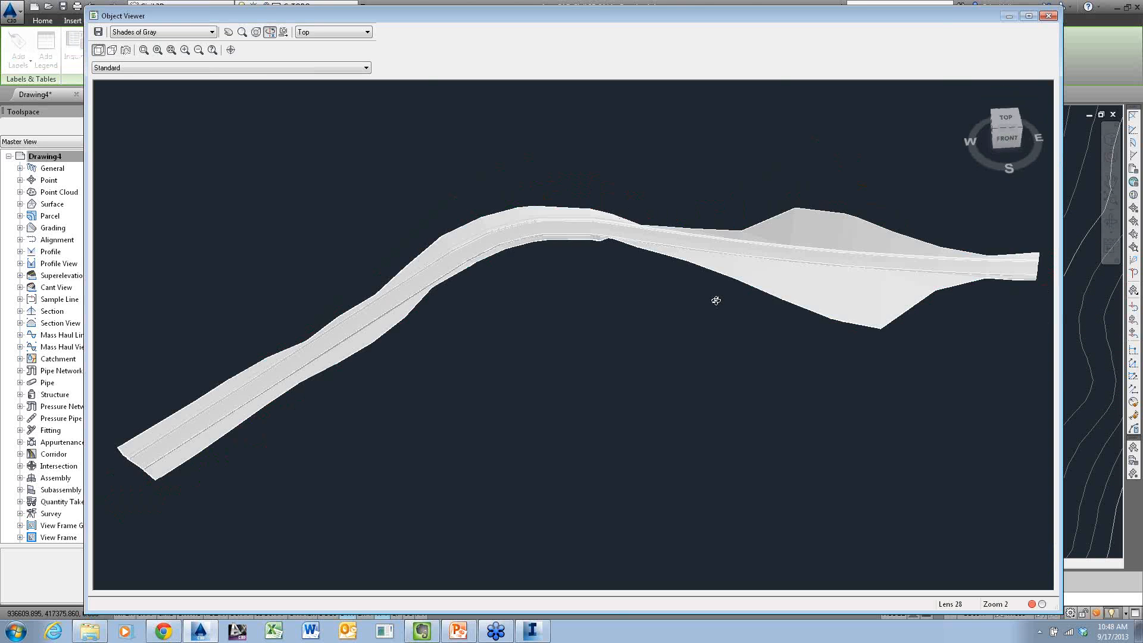
left_click_drag(717, 298, 527, 367)
scroll(526, 368, "up", 6)
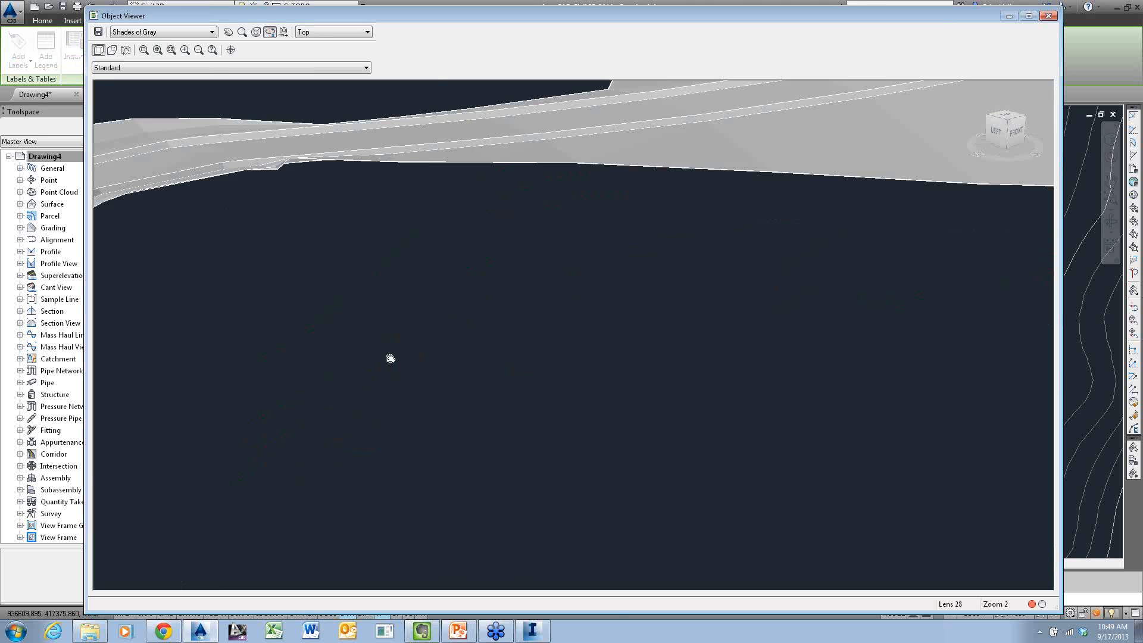
middle_click_drag(389, 358, 584, 317)
left_click_drag(584, 317, 694, 443)
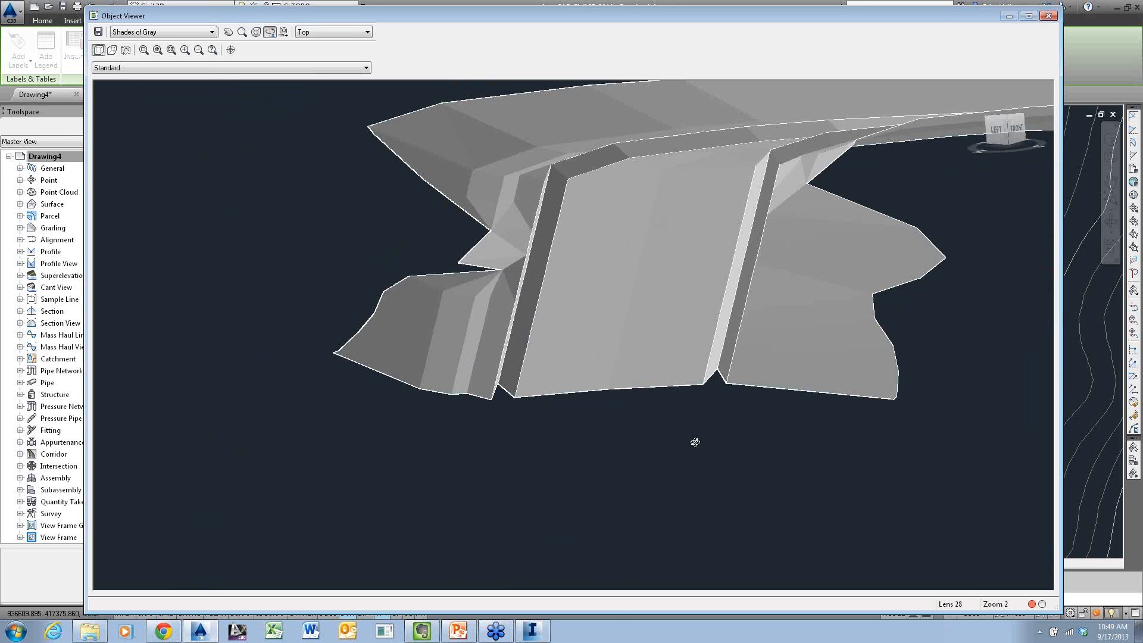
key("Escape")
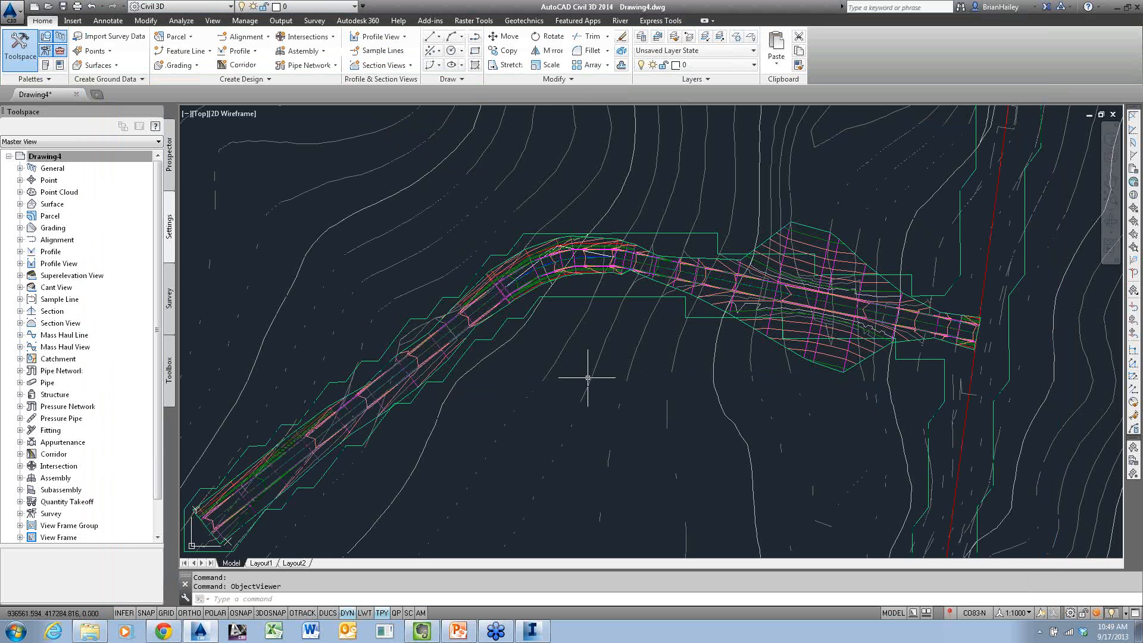
Draw a single-segment polyline across the southwest stretch of the Becky's Way corridor
middle_click_drag(587, 377, 705, 330)
type("pl")
key("Return")
left_click(529, 438)
left_click(429, 309)
key("Return")
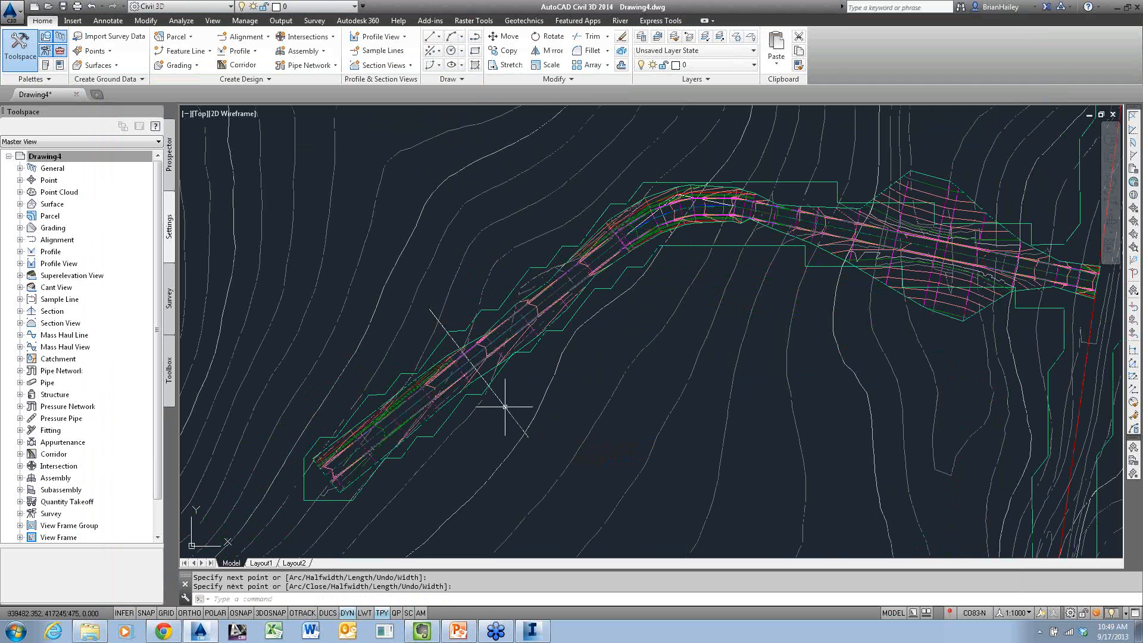
Create a quick profile from the polyline crossing the corridor, place its view west of the terrain, and examine the road bed section
left_click(503, 405)
right_click(461, 225)
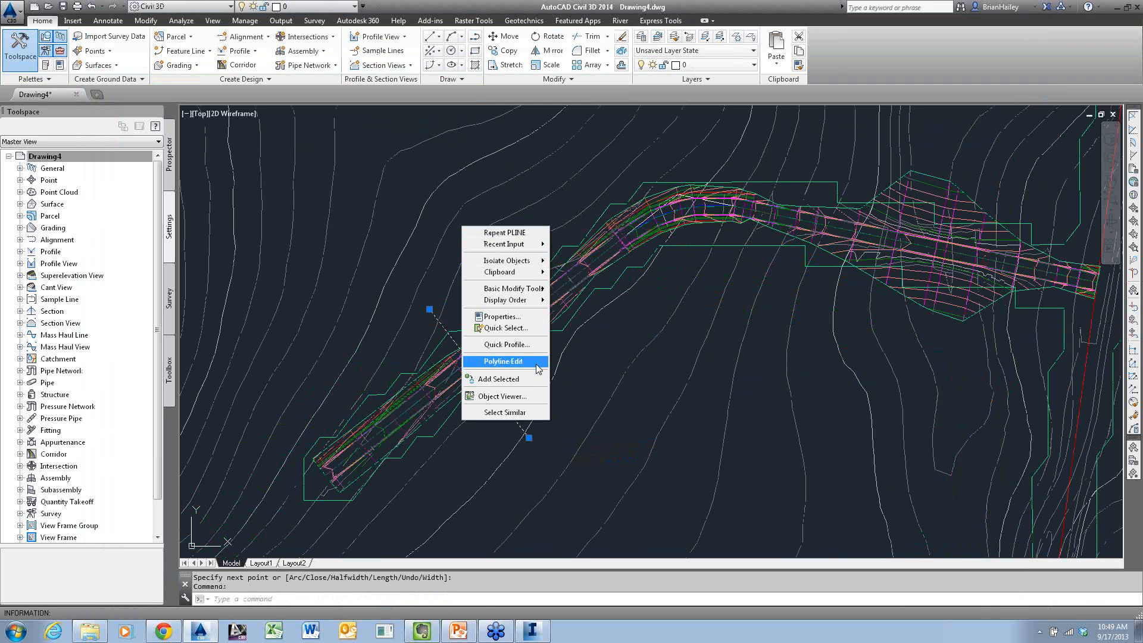
left_click(518, 344)
left_click(603, 420)
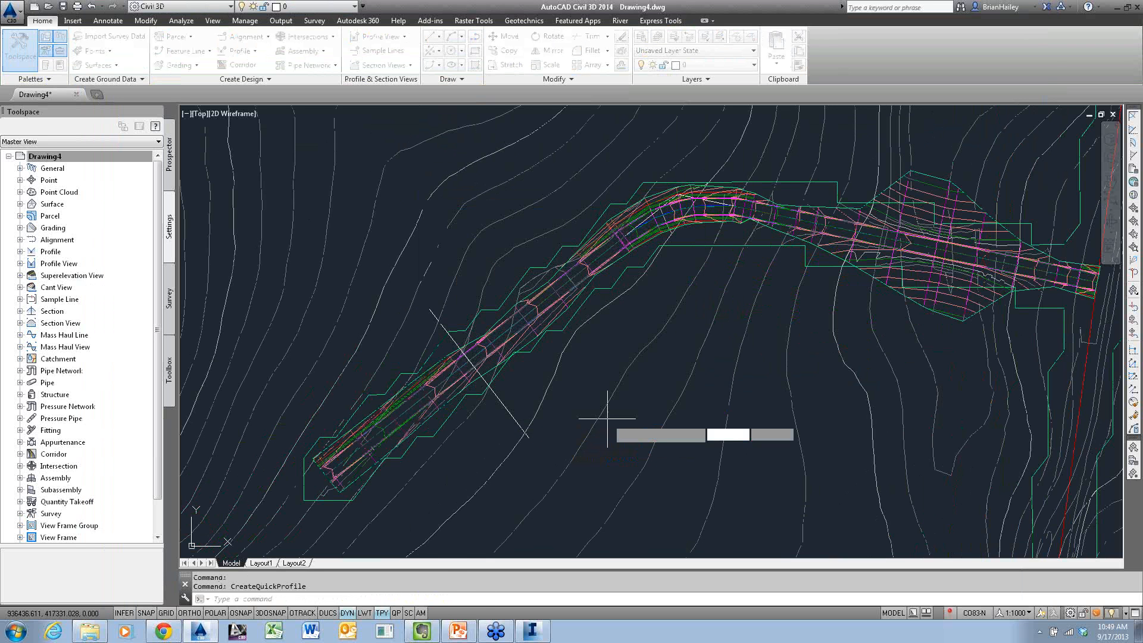
scroll(569, 402, "down", 2)
scroll(568, 402, "down", 3)
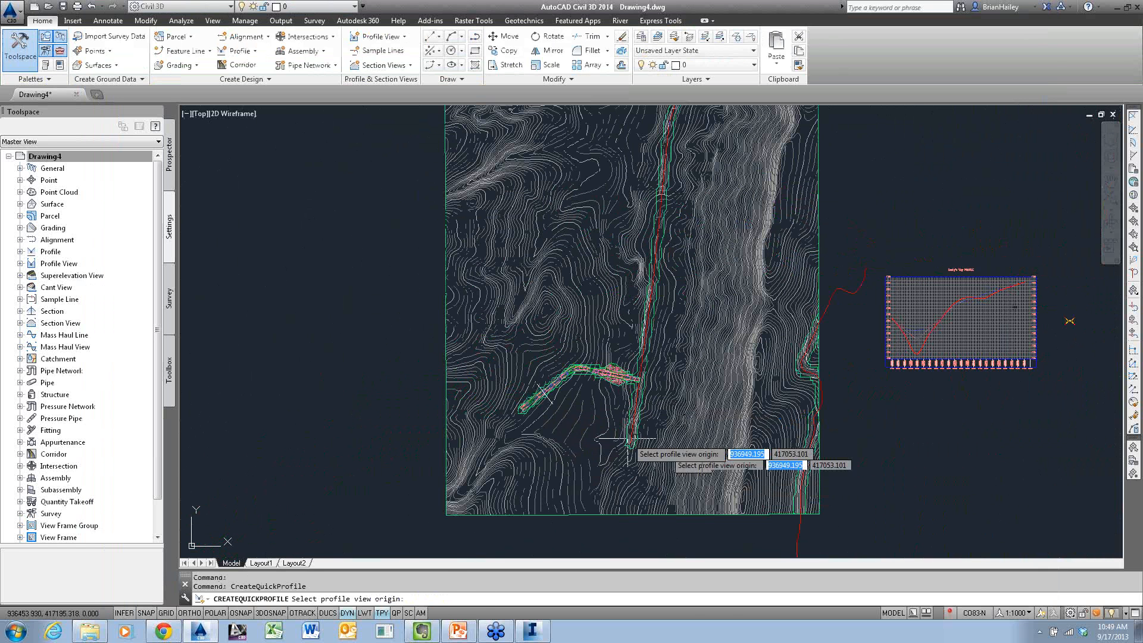
left_click(281, 389)
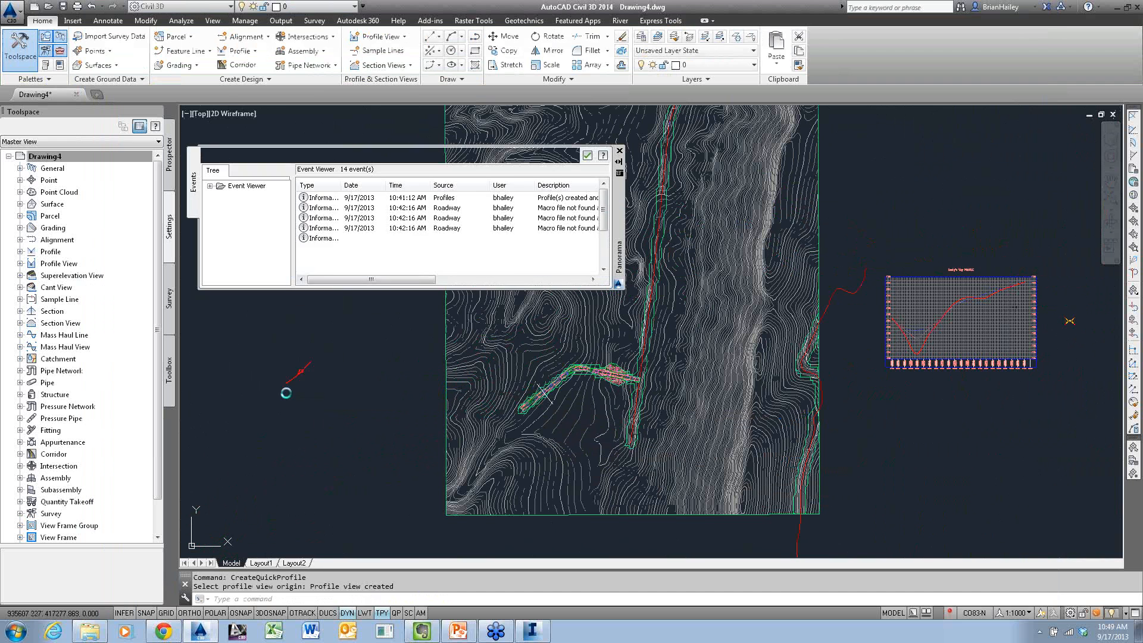
left_click(587, 155)
scroll(259, 402, "up", 2)
scroll(259, 403, "up", 10)
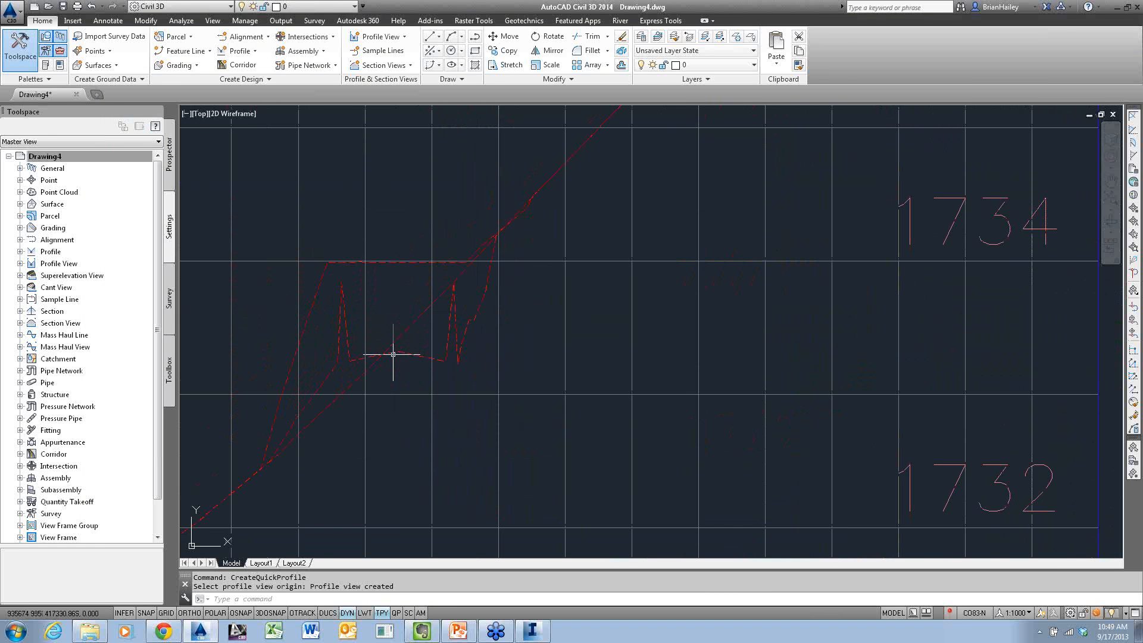
mouse_move(393, 354)
Set the overhang correction of the corridor's Datum surface to Top Links and rebuild the corridor
scroll(408, 365, "down", 6)
scroll(330, 375, "down", 8)
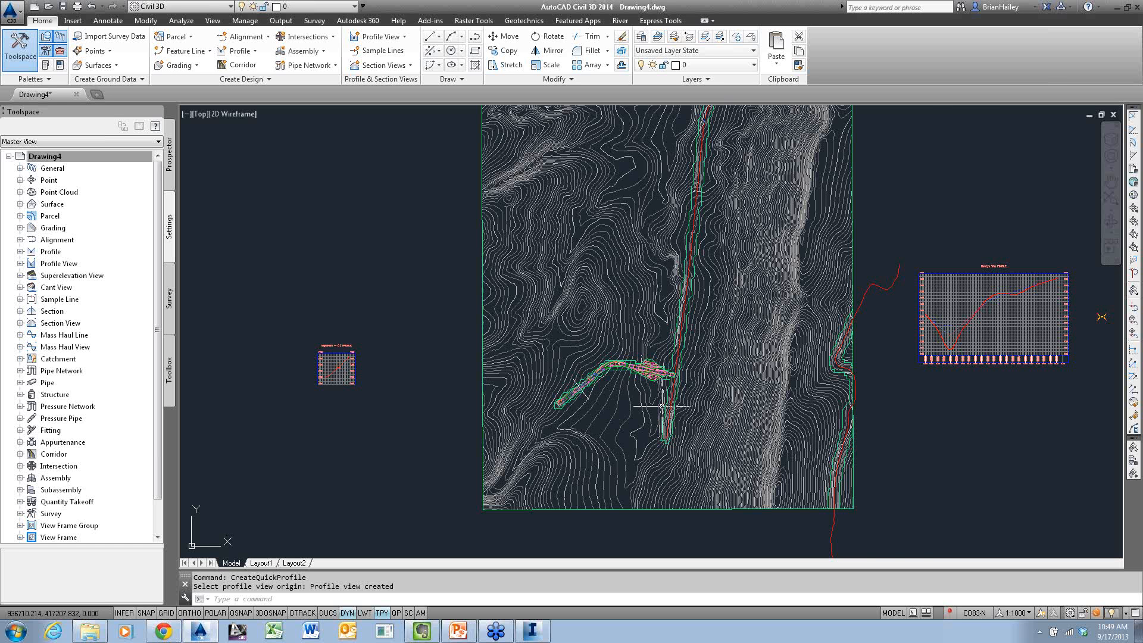
scroll(624, 370, "up", 2)
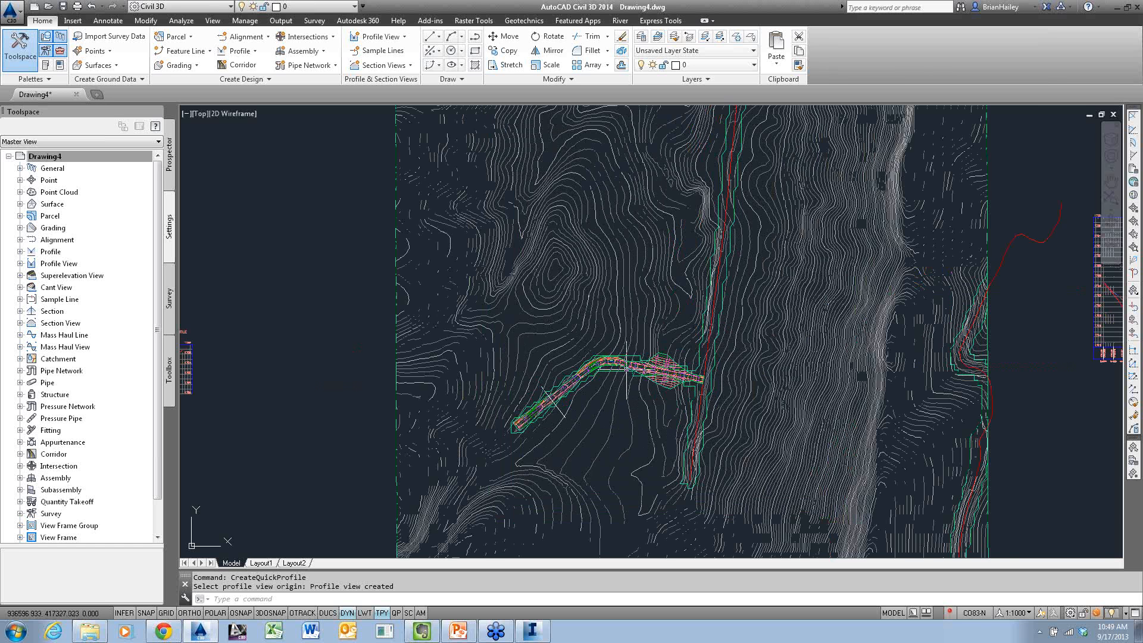
scroll(673, 318, "up", 5)
left_click(673, 319)
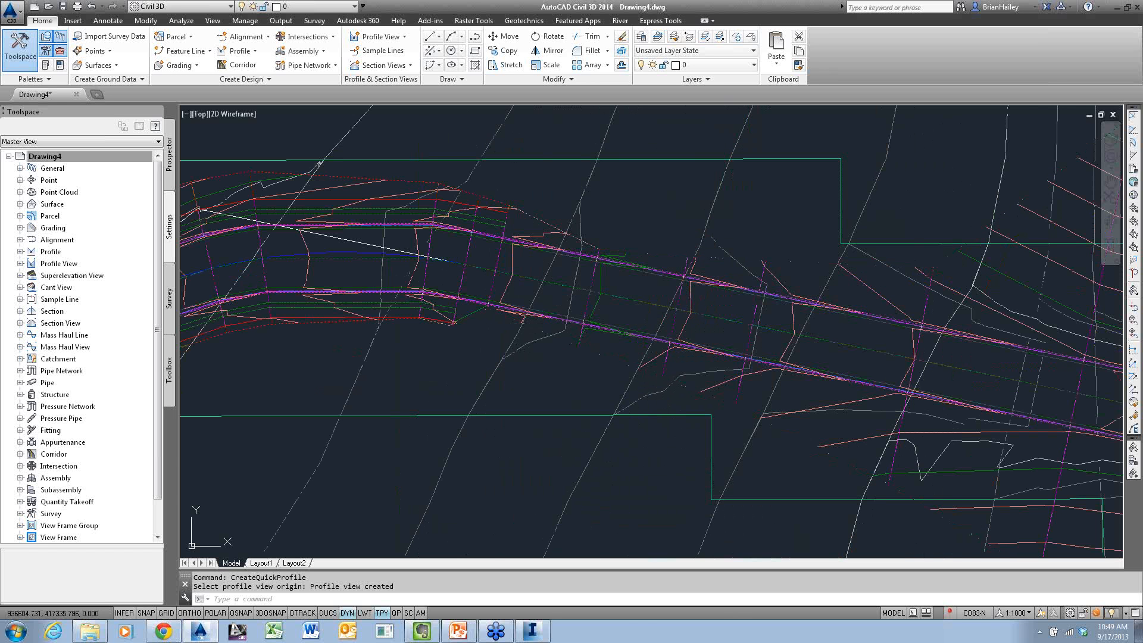
left_click(149, 51)
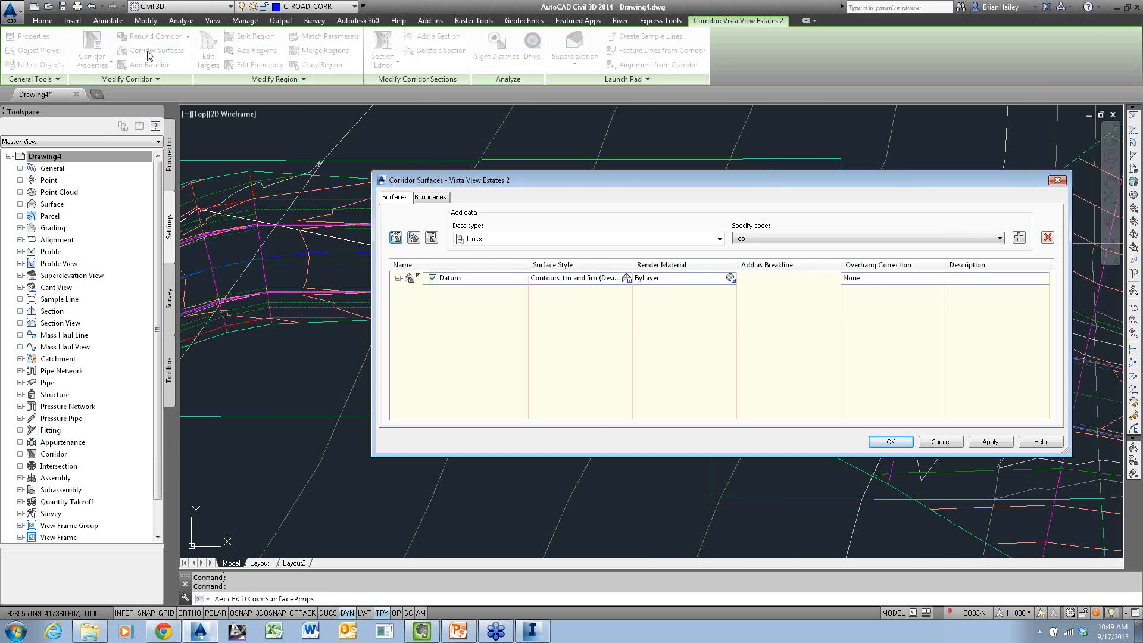
left_click(856, 279)
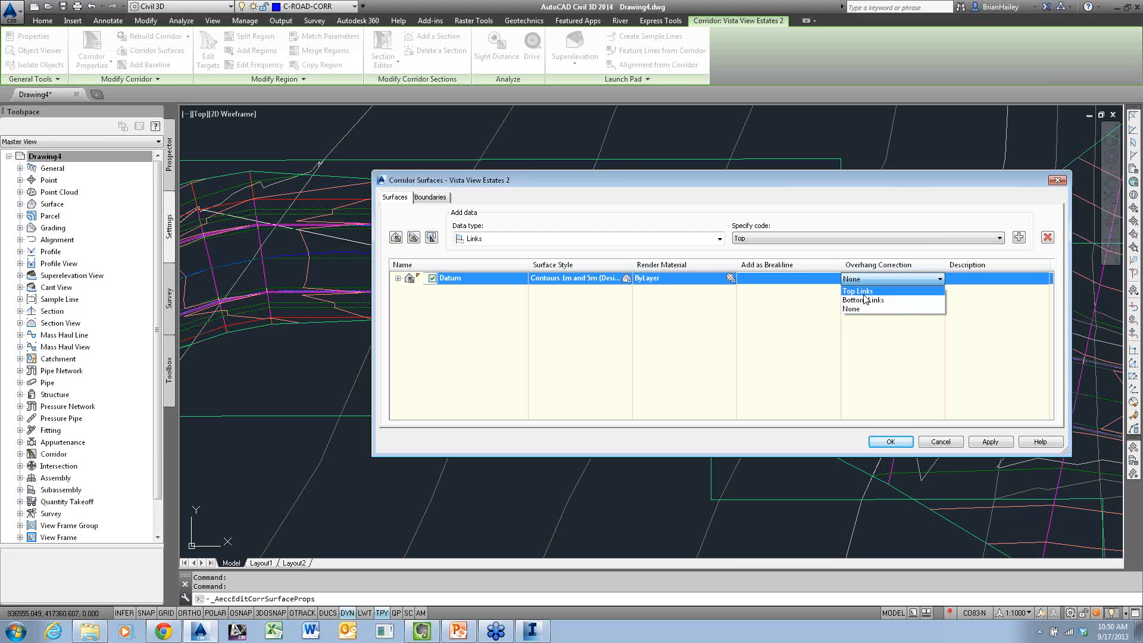
left_click(864, 294)
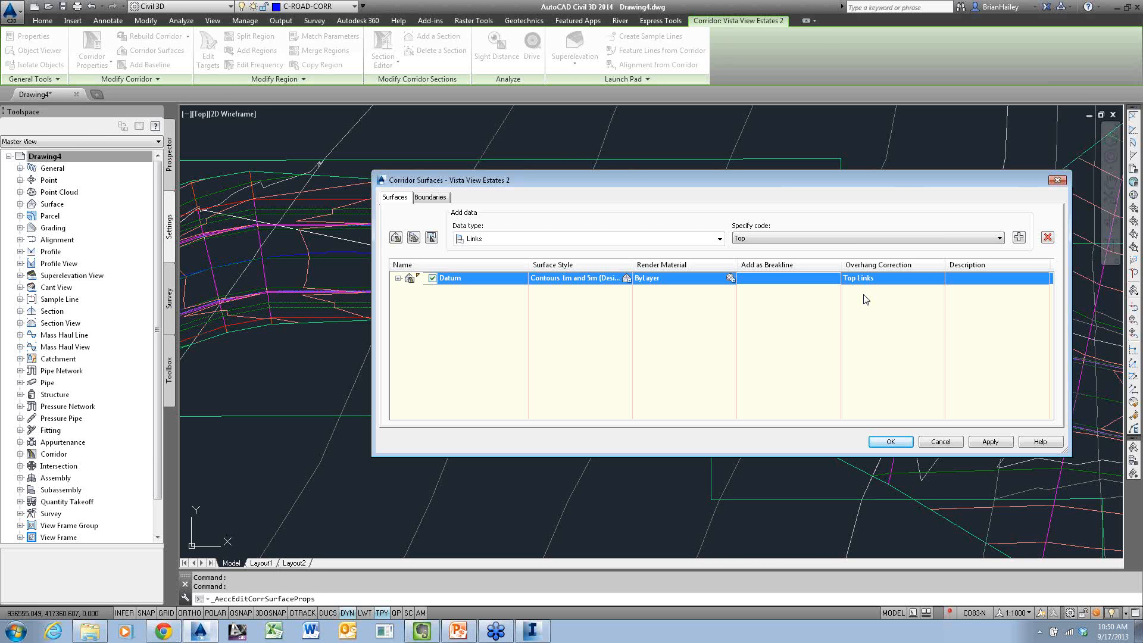
left_click(891, 443)
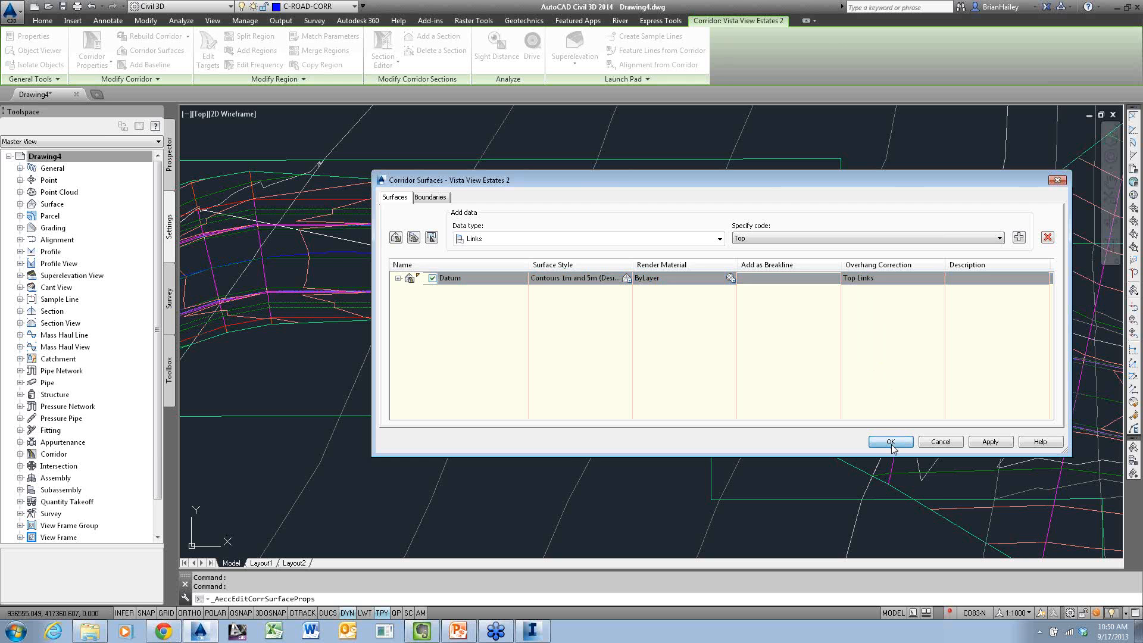
Examine the updated Datum line in the quick profile view and compare it with the curb and subbase edge of the assembly
scroll(888, 350, "down", 6)
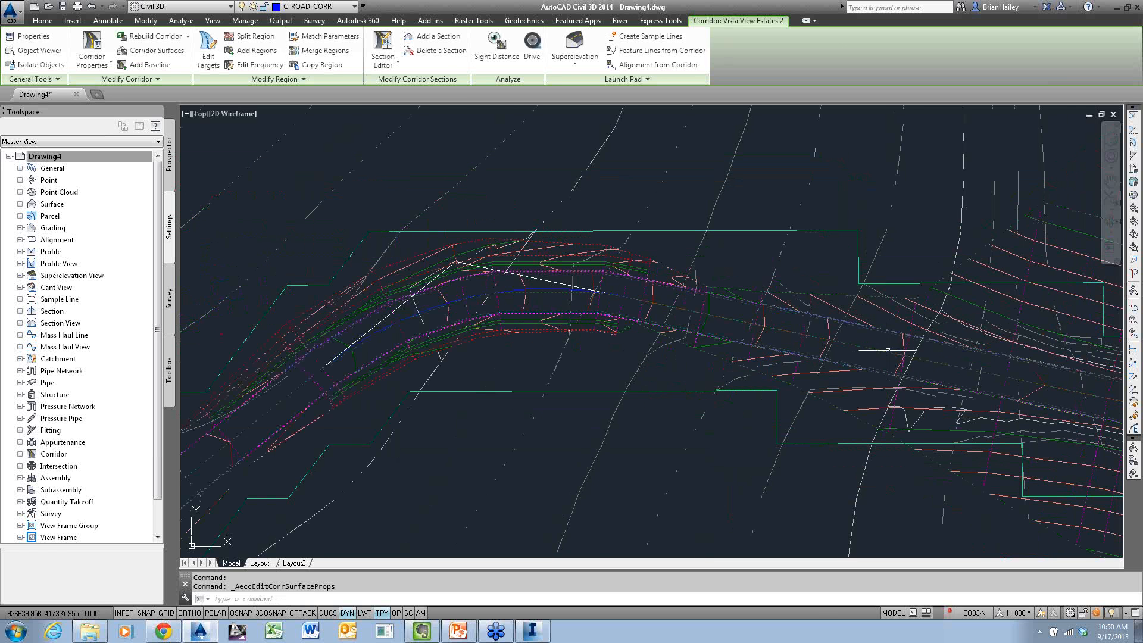
scroll(888, 350, "down", 7)
scroll(571, 350, "up", 13)
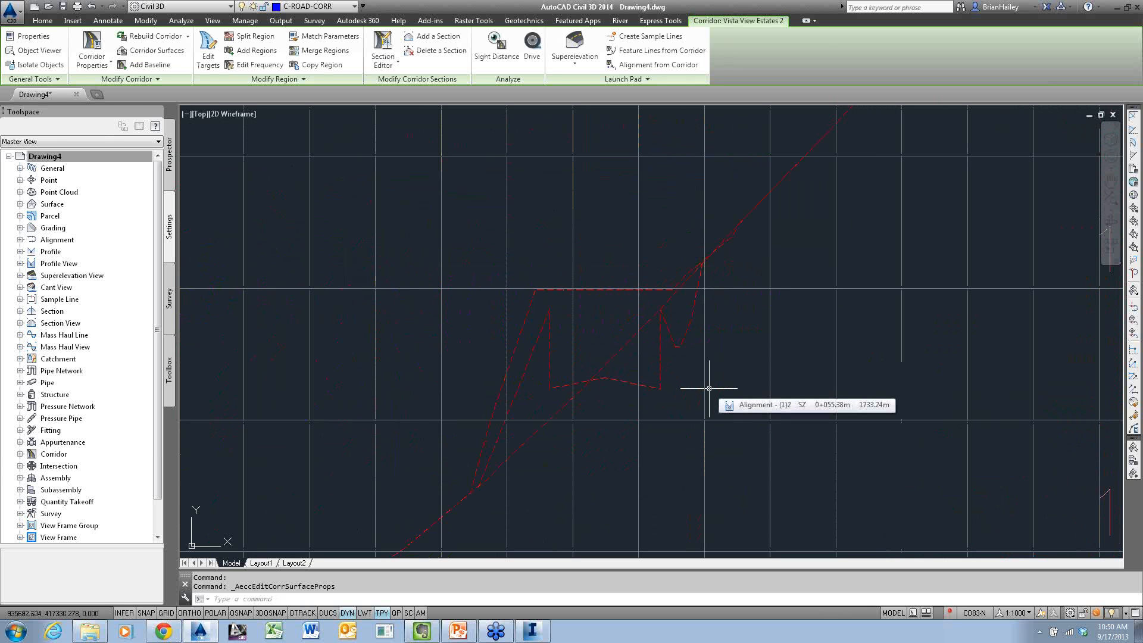
scroll(503, 307, "down", 13)
middle_click_drag(778, 364, 539, 349)
scroll(1014, 254, "up", 7)
middle_click_drag(1014, 255, 792, 374)
scroll(791, 374, "up", 8)
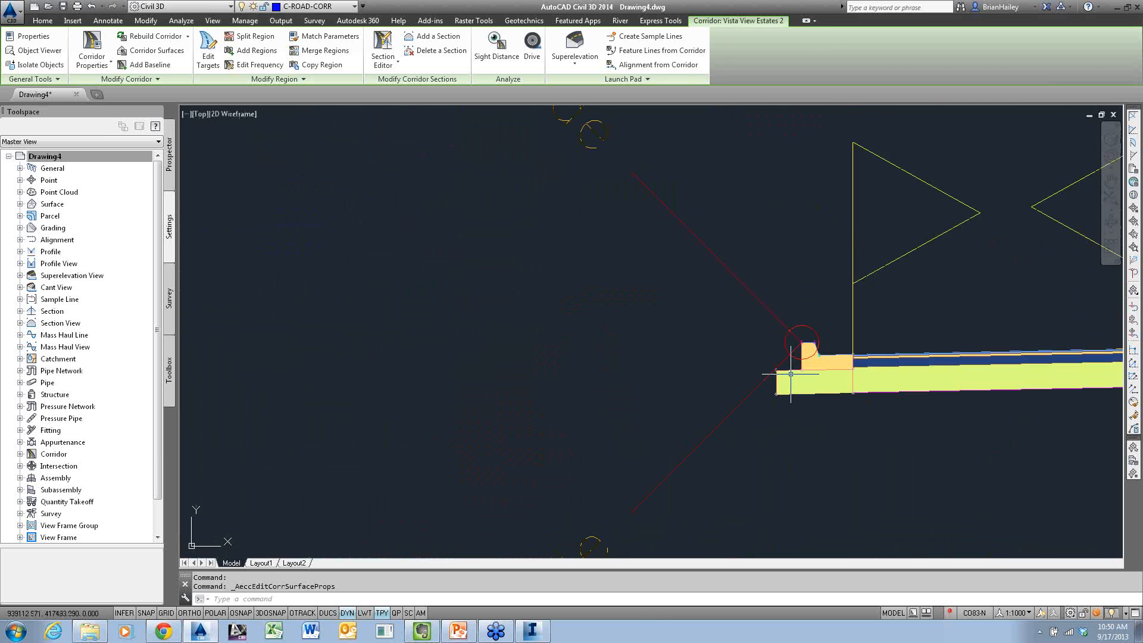
scroll(791, 373, "up", 2)
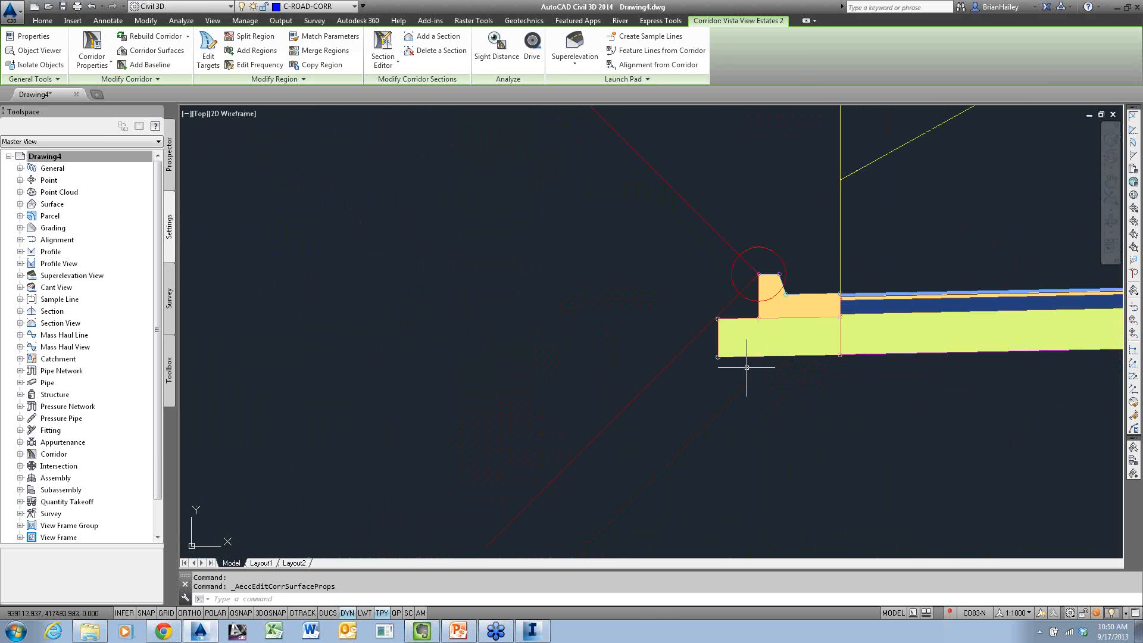
key("F9")
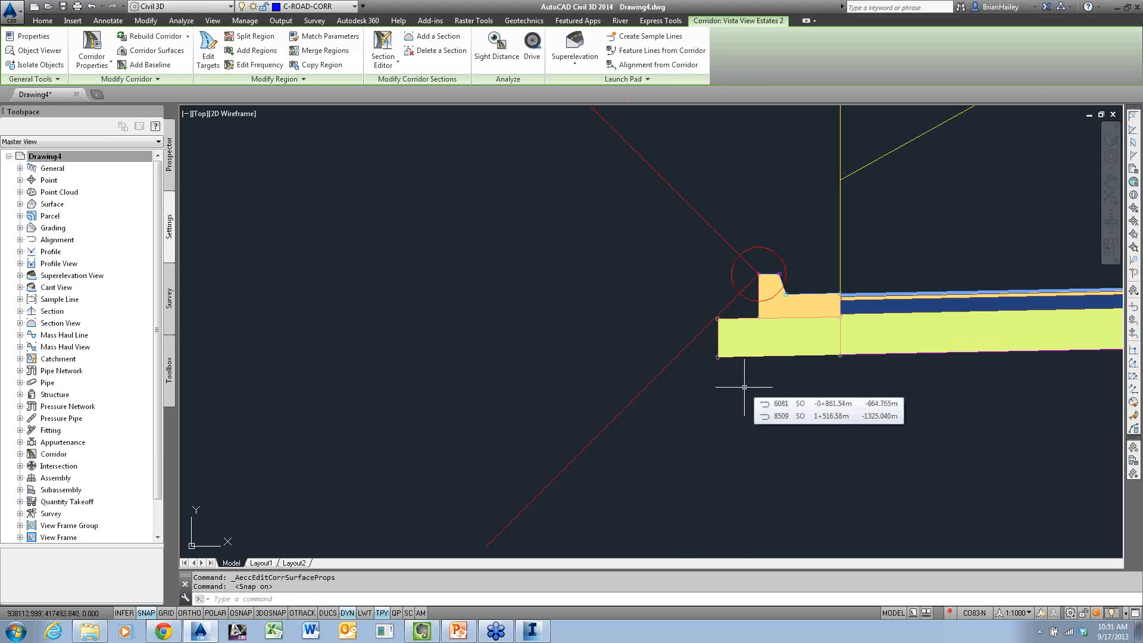
type("pl")
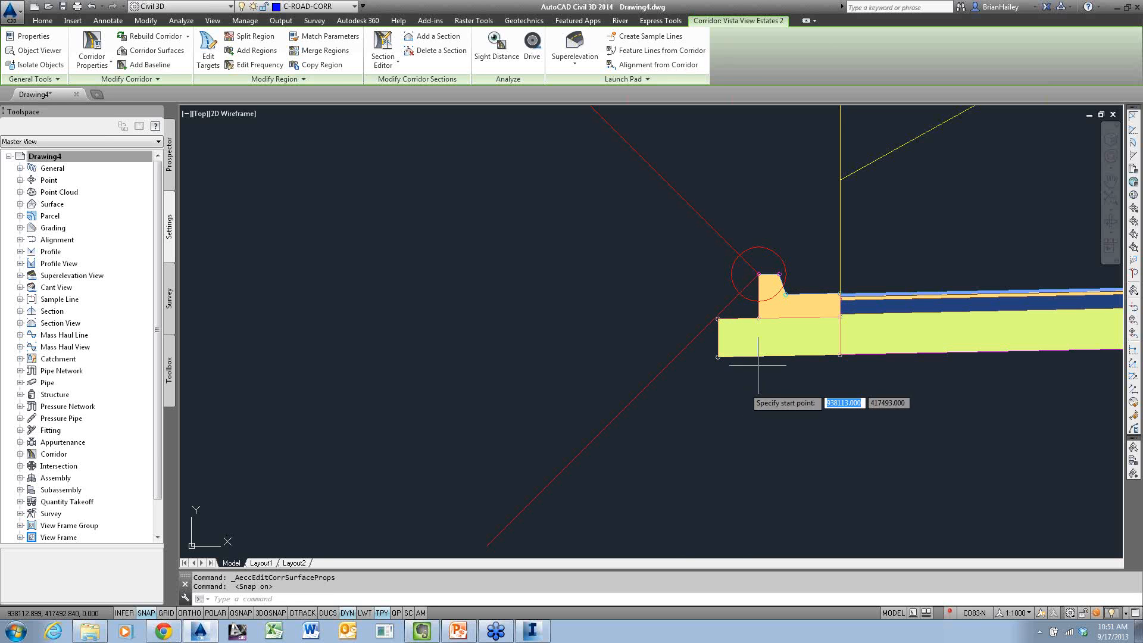
key("Return")
left_click(826, 441)
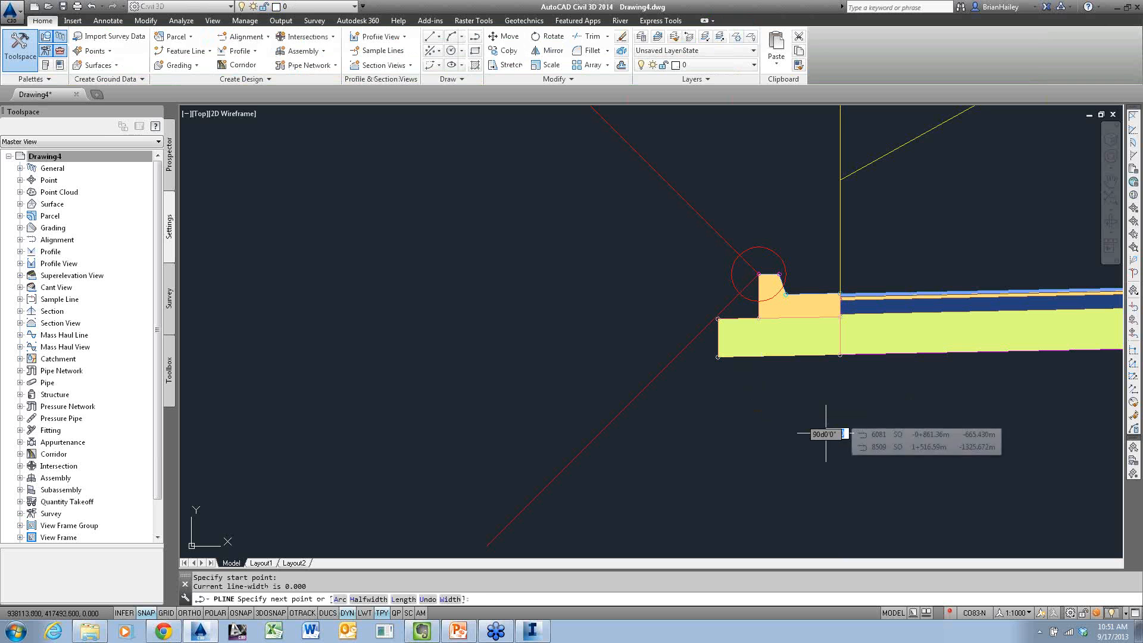
key("F8")
key("F8")
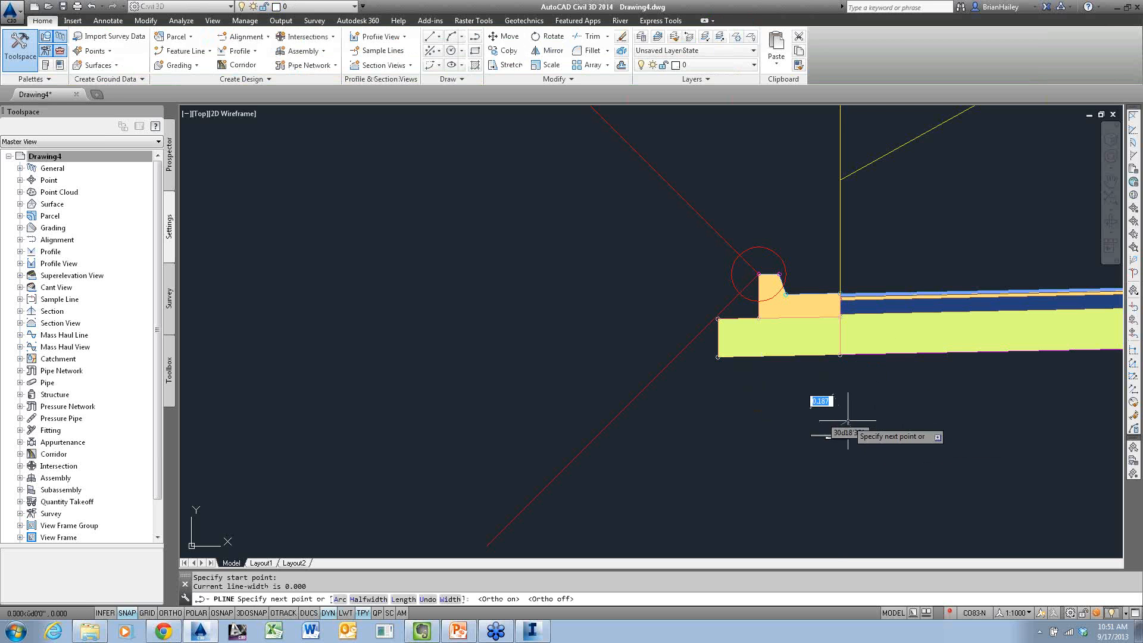
key("F9")
key("F9")
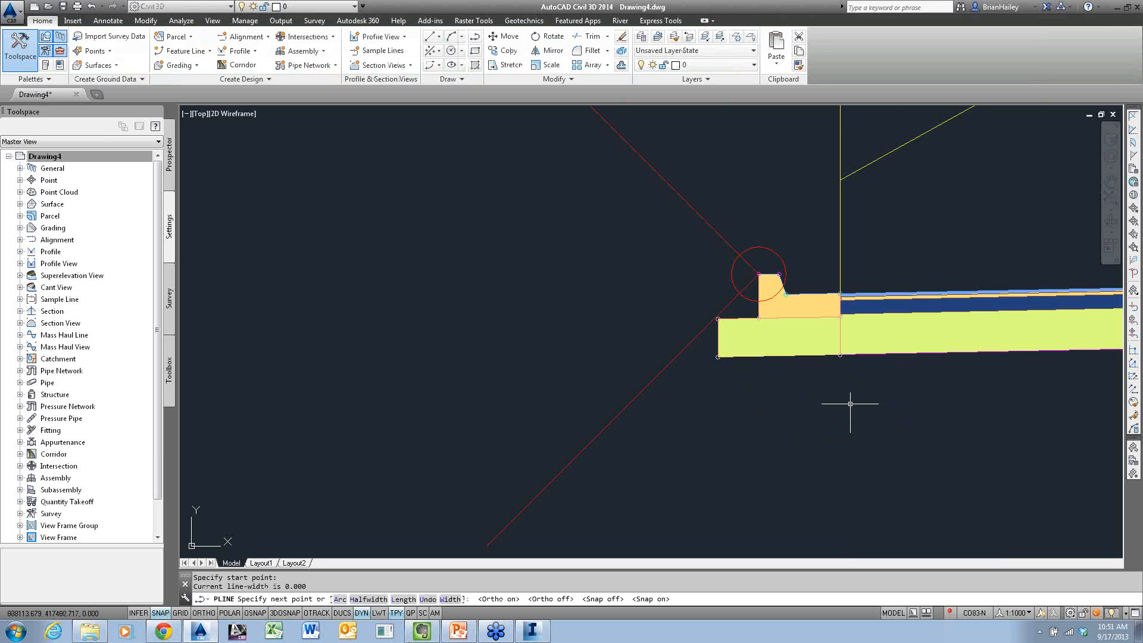
key("Escape")
key("F9")
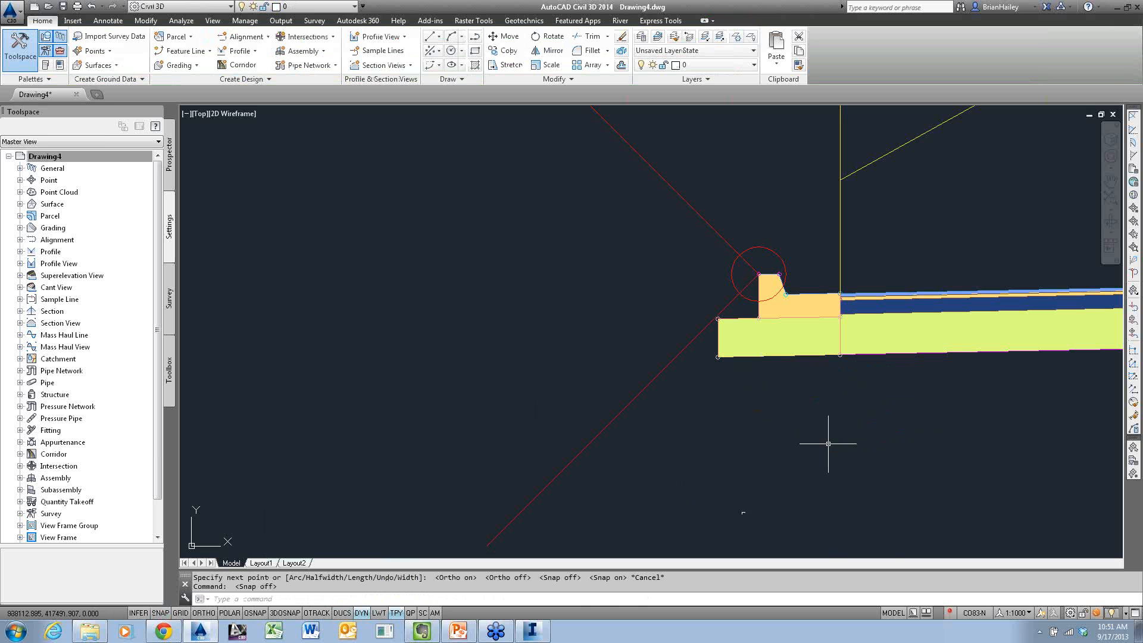
Set the polyline half-width to about 0.031 on a short trial segment below the assembly and erase that segment
key("Return")
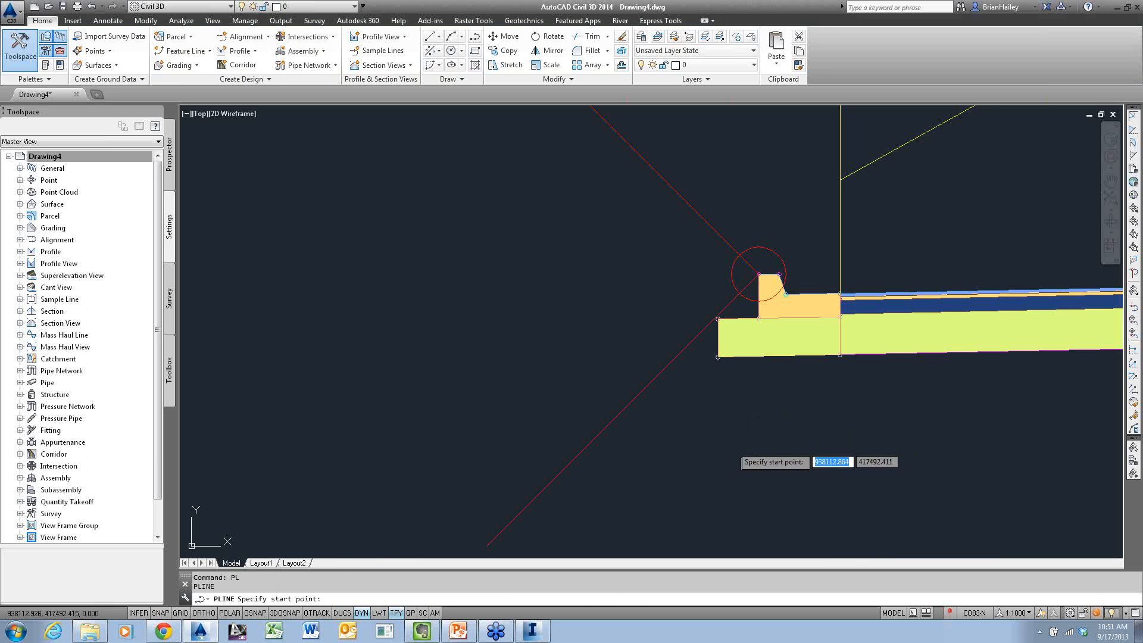
left_click(731, 446)
right_click(768, 419)
left_click(804, 483)
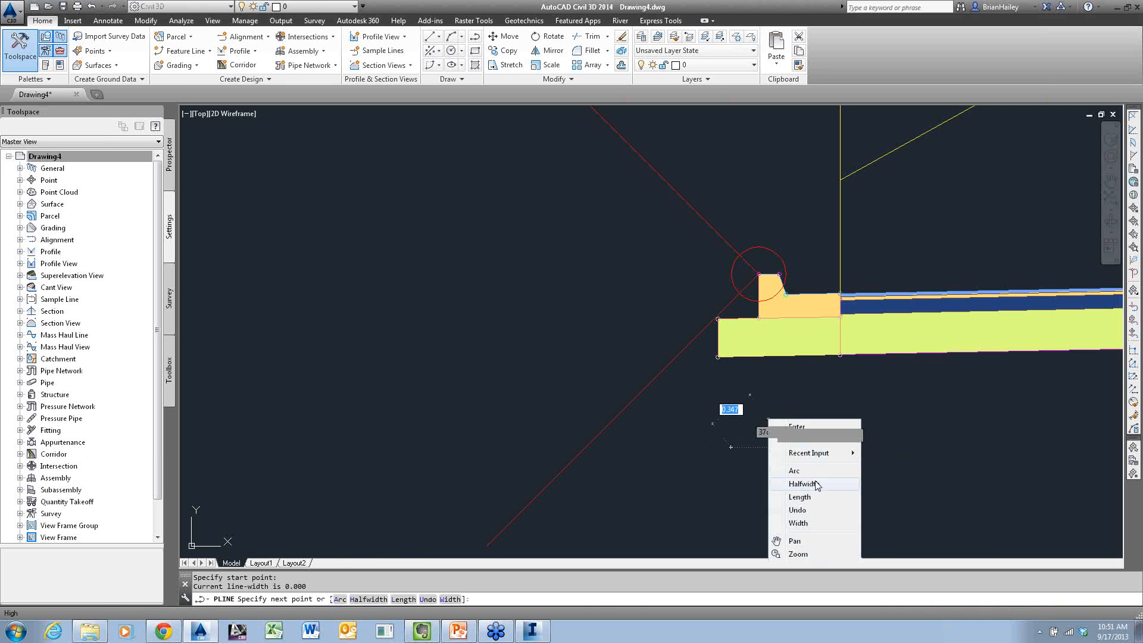
left_click(734, 450)
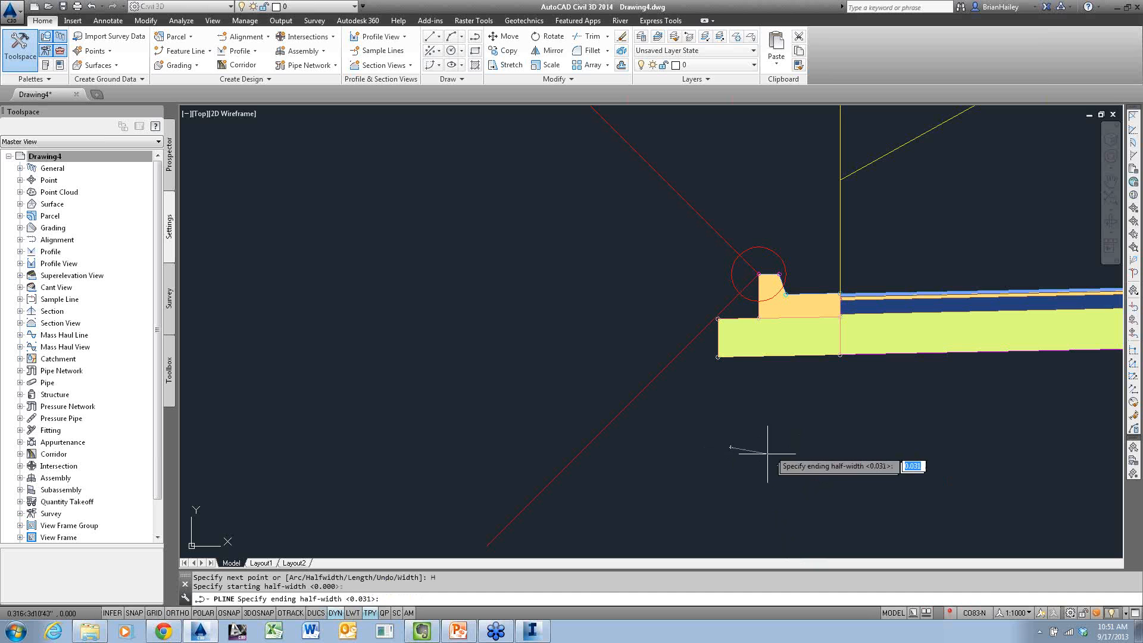
key("Return")
left_click(807, 427)
key("Escape")
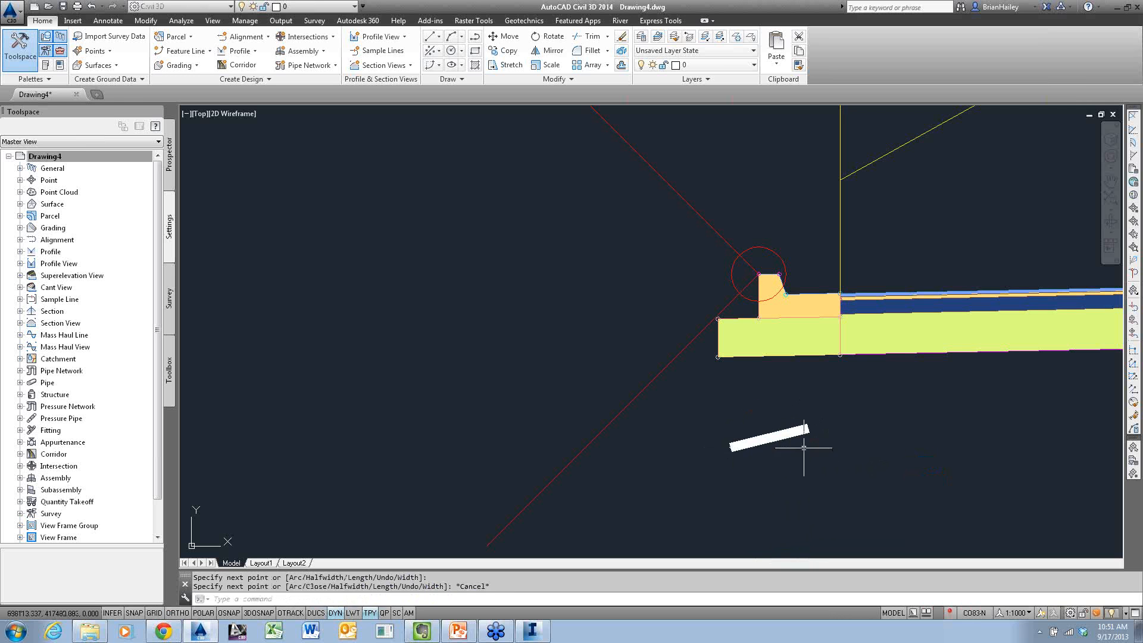
left_click(803, 446)
left_click(780, 414)
type("e")
key("Return")
Draw a wide polyline from the subbase bottom through the gutter edge, the curb's back top and the outer subbase corner to the upper daylight slope
type("pl")
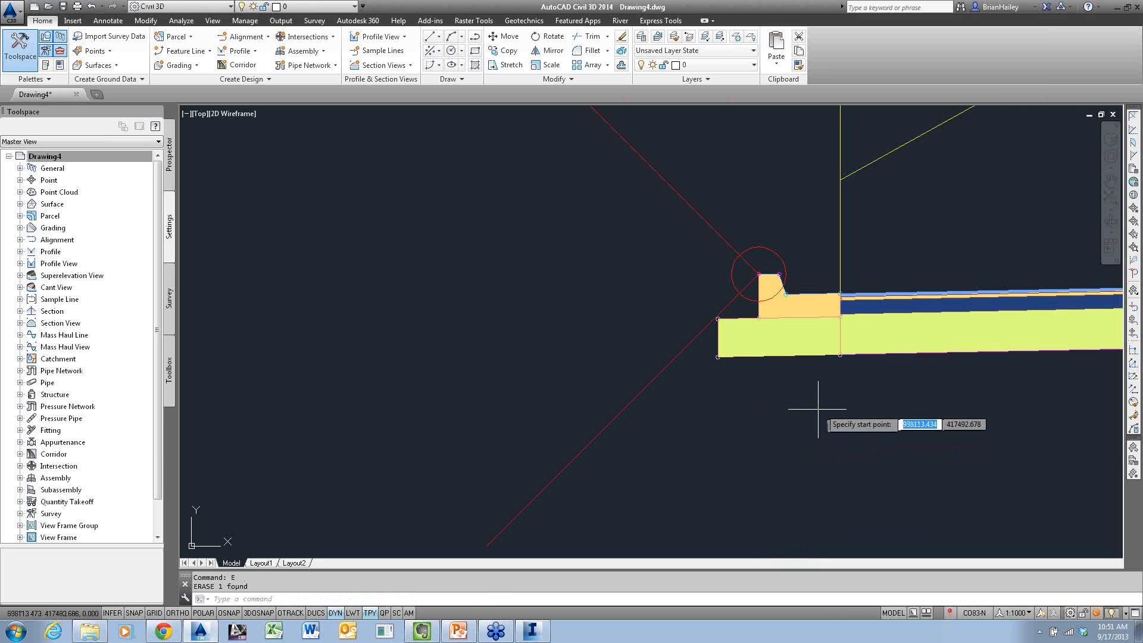
key("Return")
left_click(1062, 352)
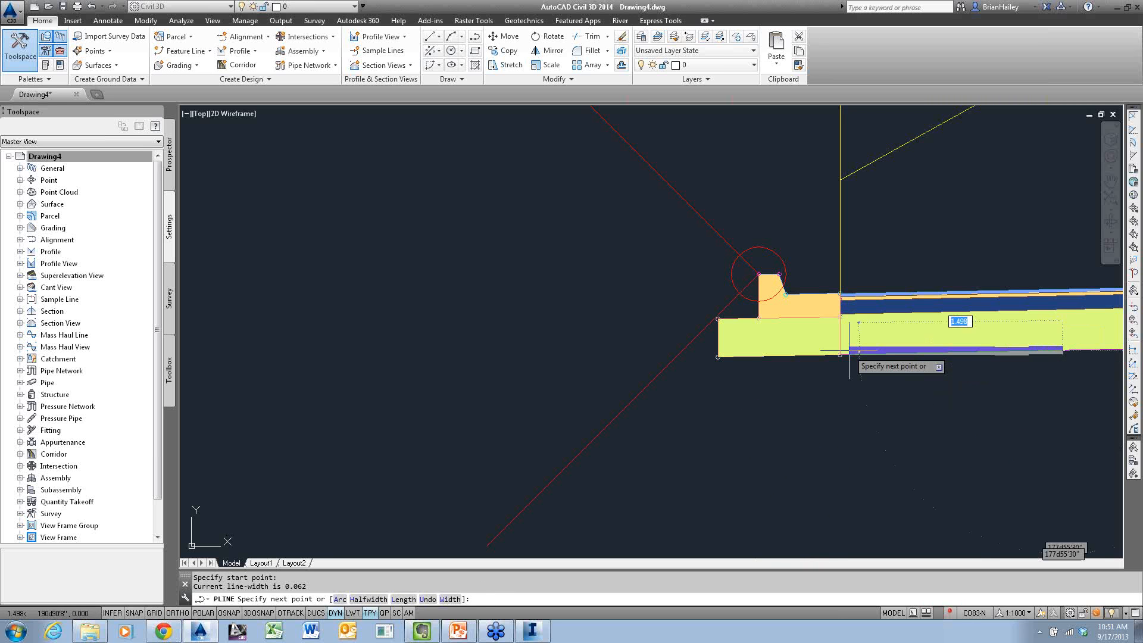
left_click(840, 356)
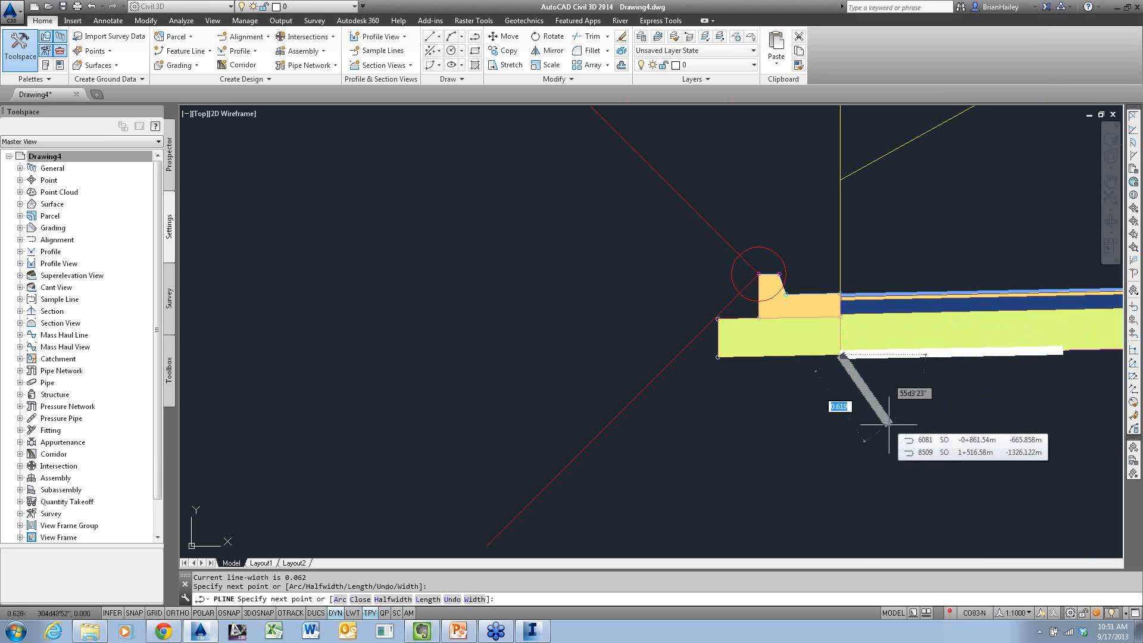
left_click(759, 274)
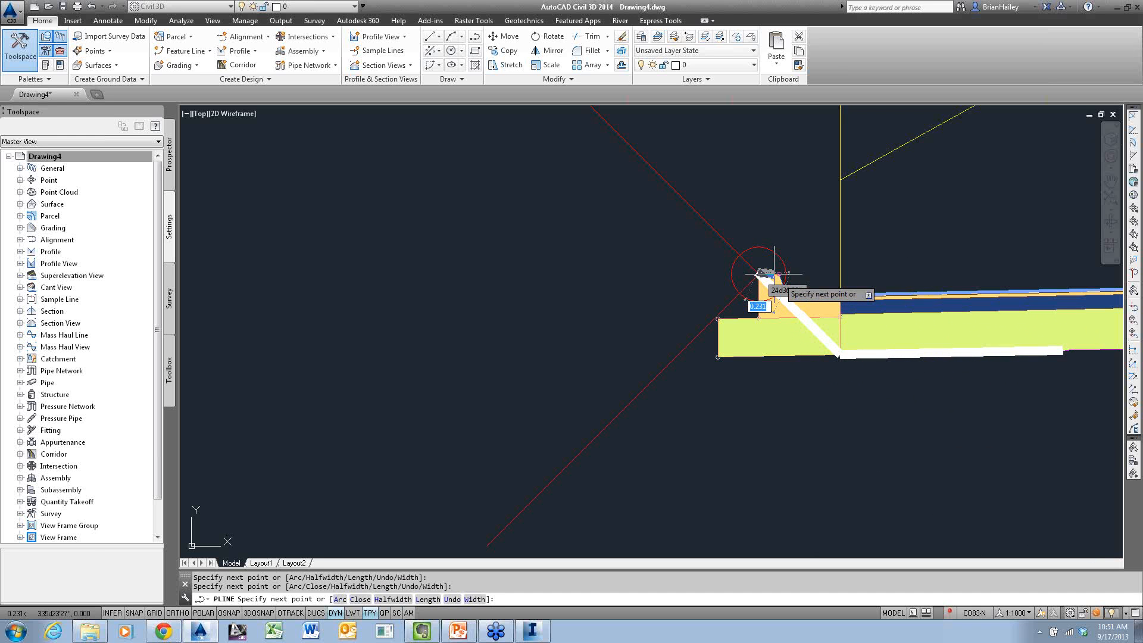
left_click(718, 357)
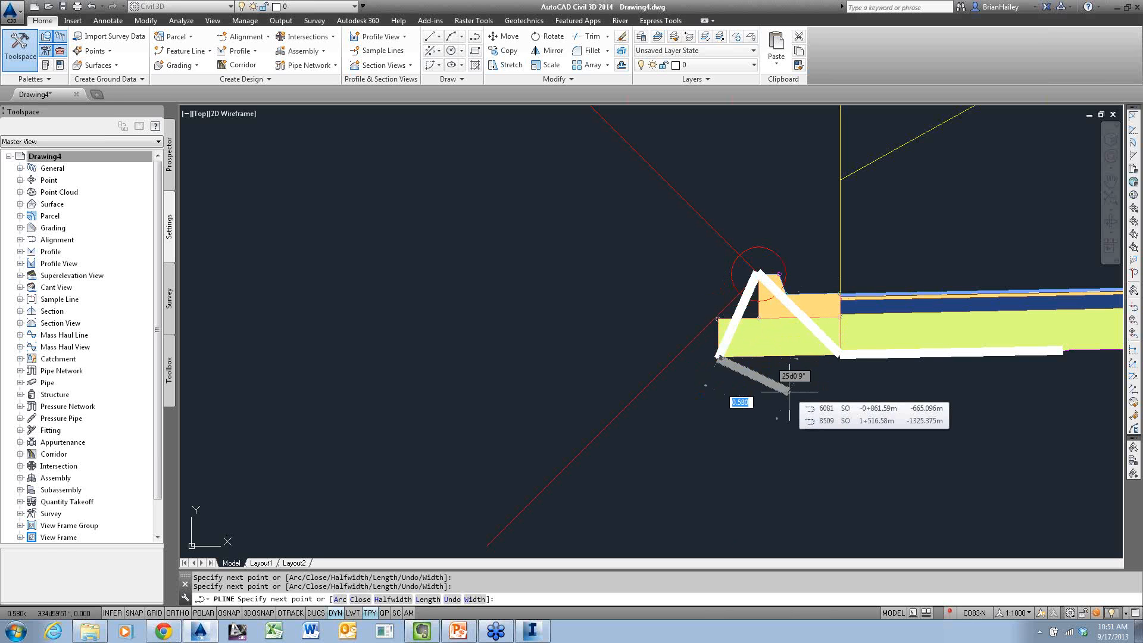
left_click(622, 139)
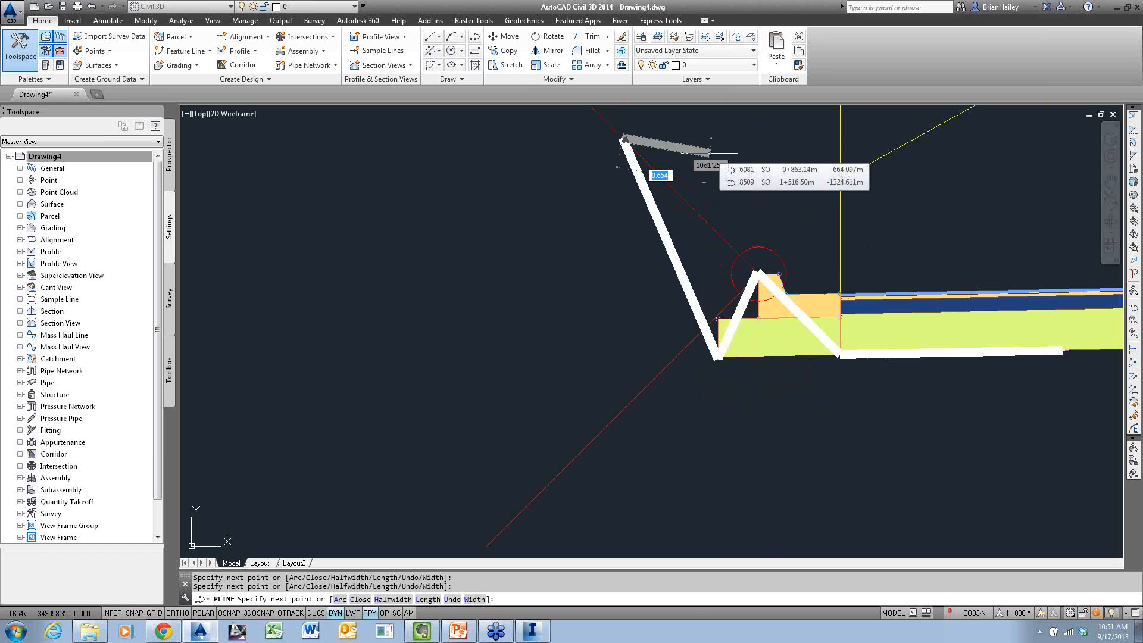
key("Escape")
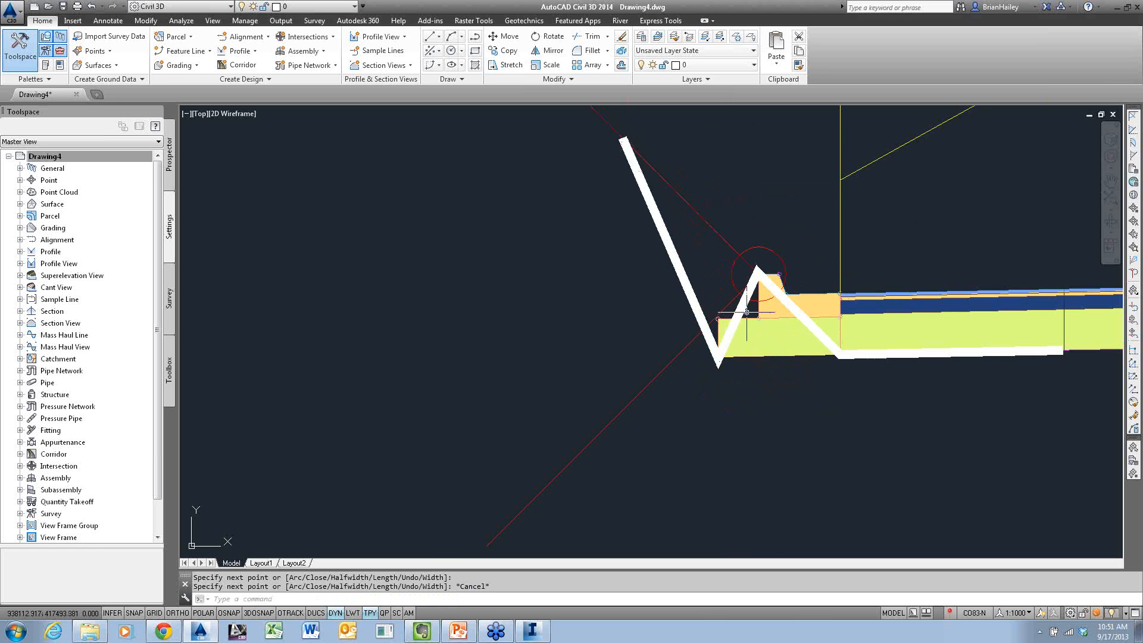
type("pl")
key("Return")
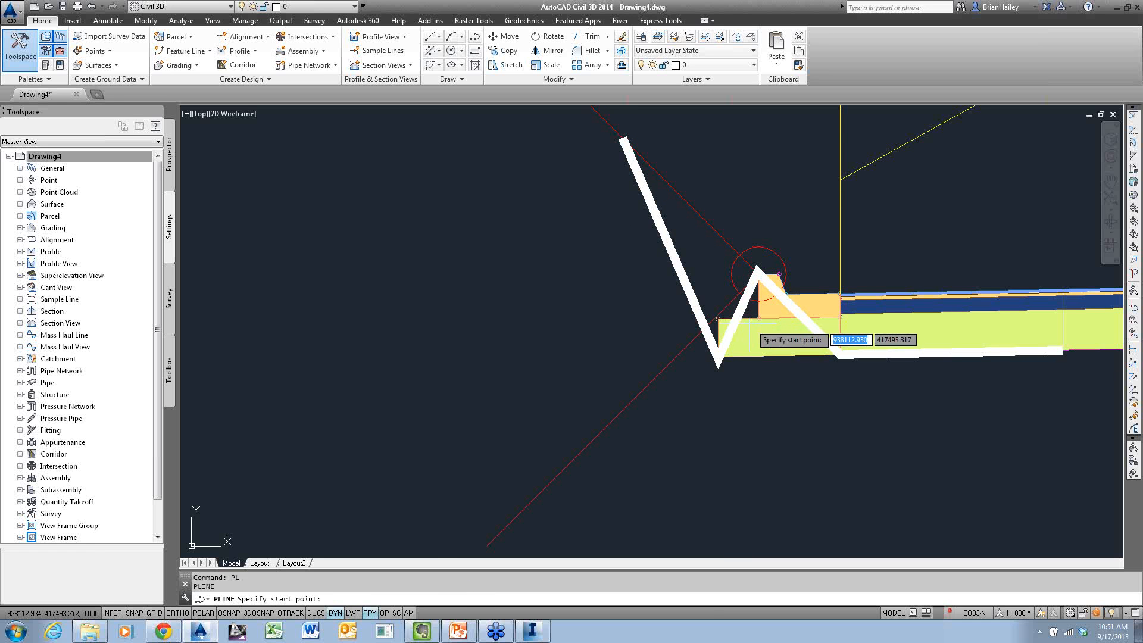
left_click(1063, 350)
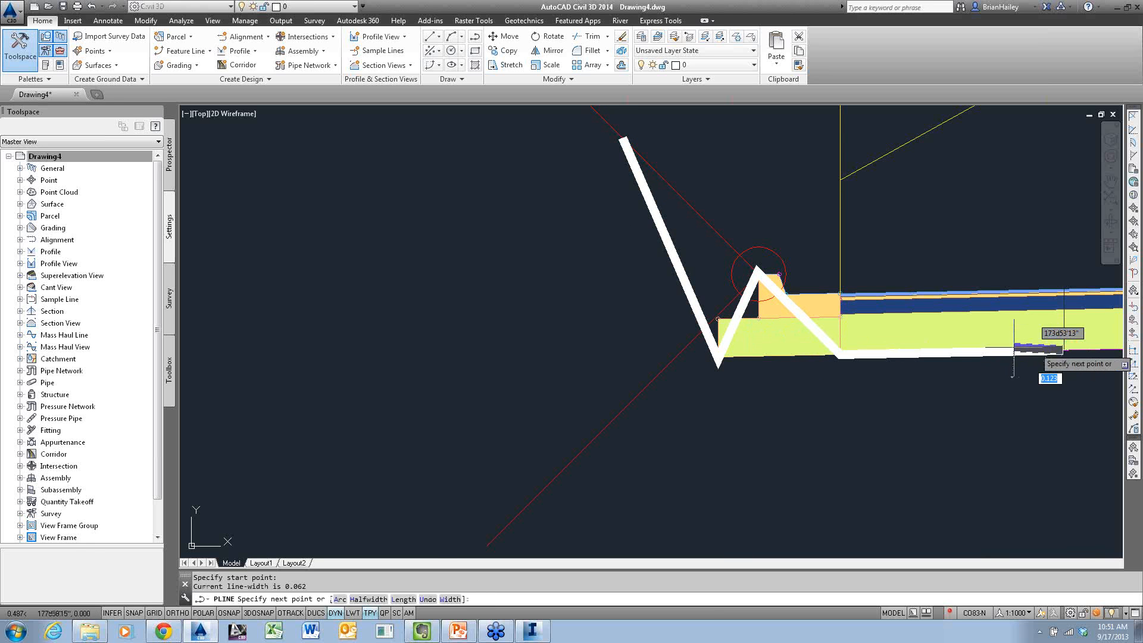
left_click(839, 356)
key("Escape")
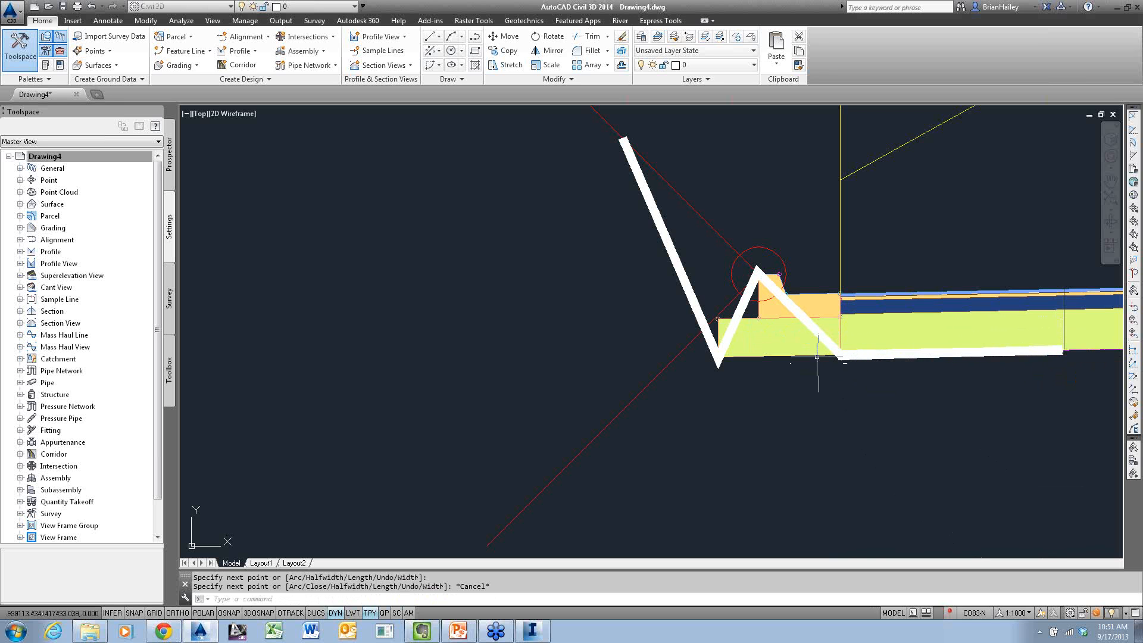
On layer C-ANNO-MATC-TEXT, draw a wide polyline along the subbase bottom to beneath the curb back, up to its top and along the upper daylight slope
left_click(323, 7)
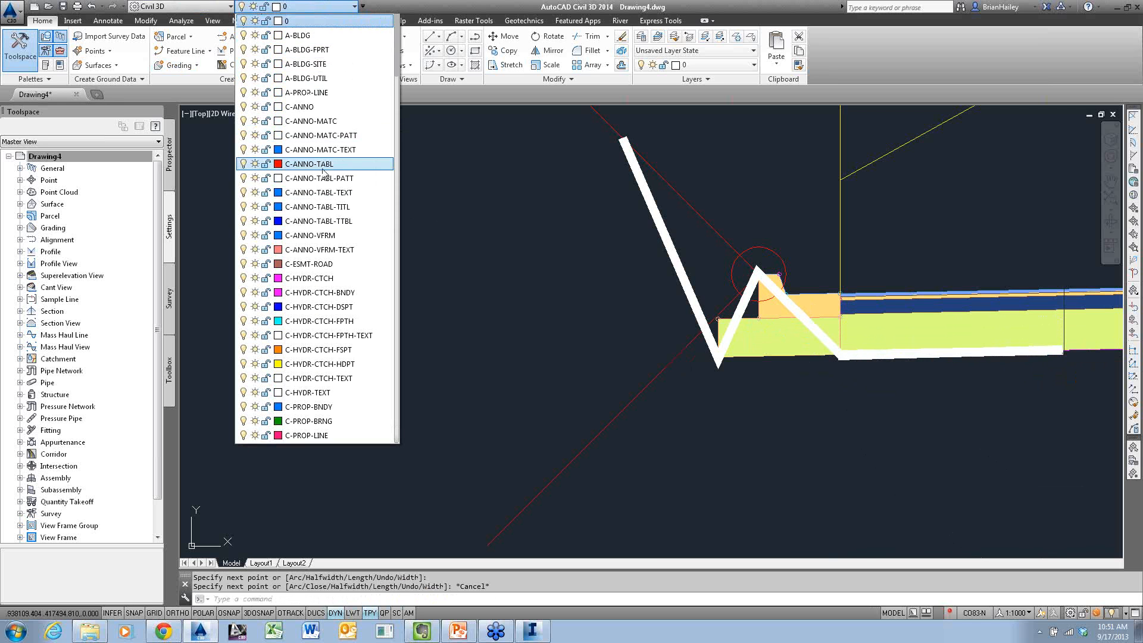
left_click(322, 149)
type("pl")
key("Return")
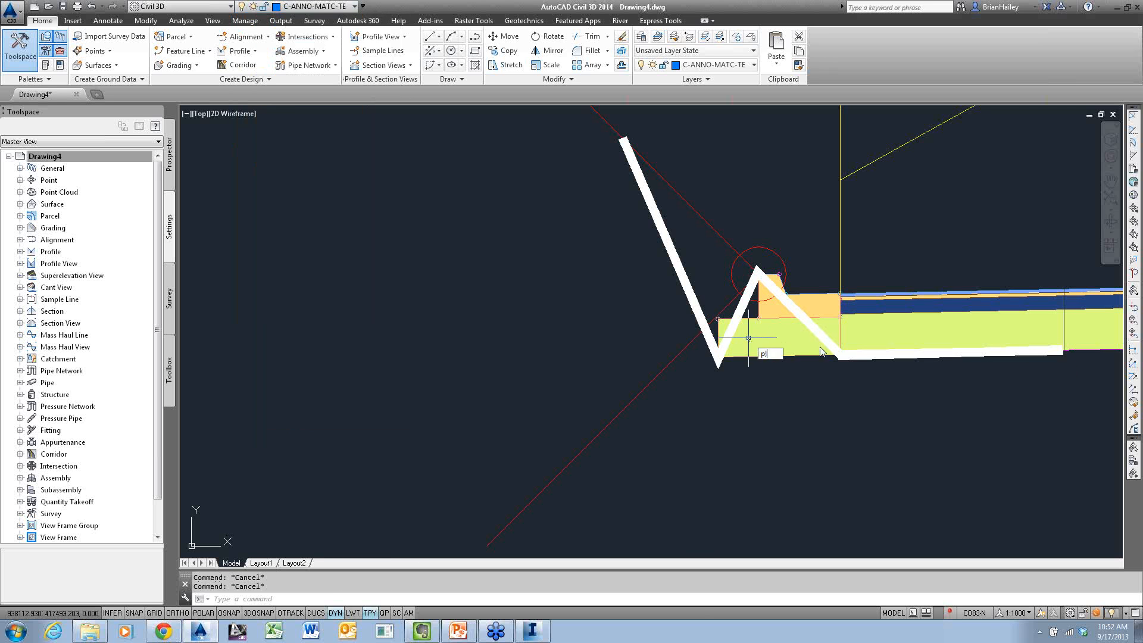
left_click(1062, 351)
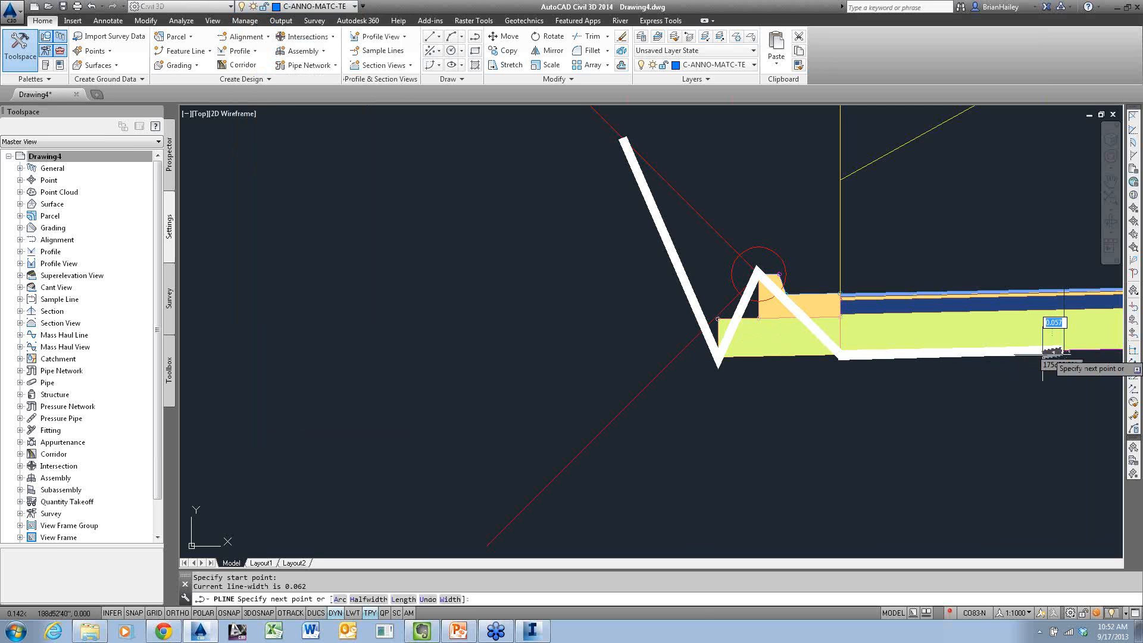
left_click(840, 355)
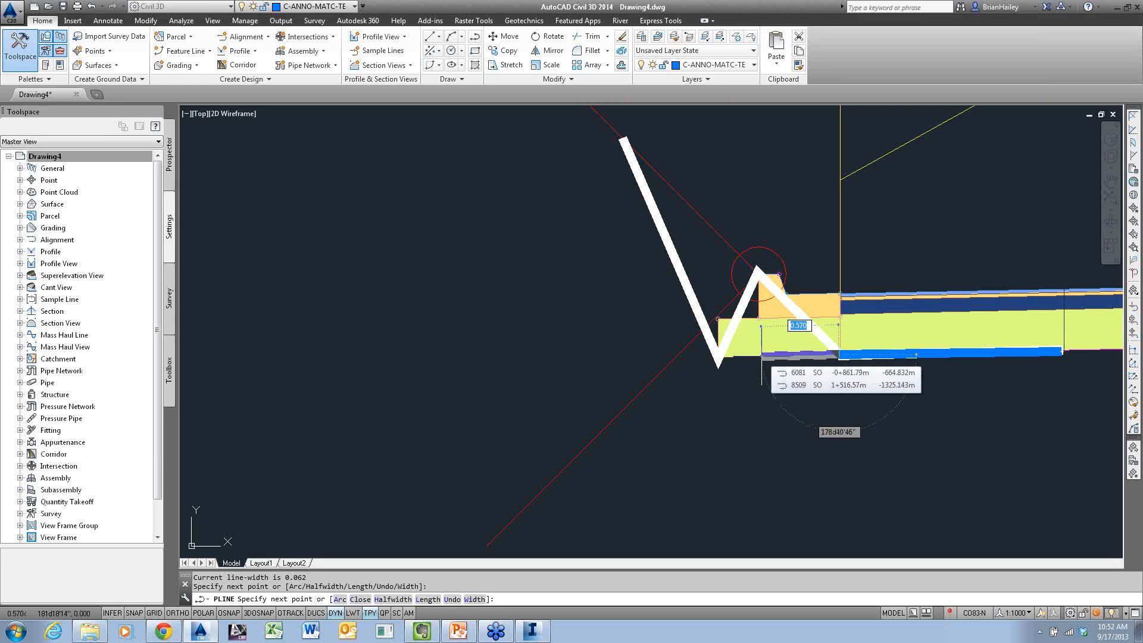
left_click(760, 355)
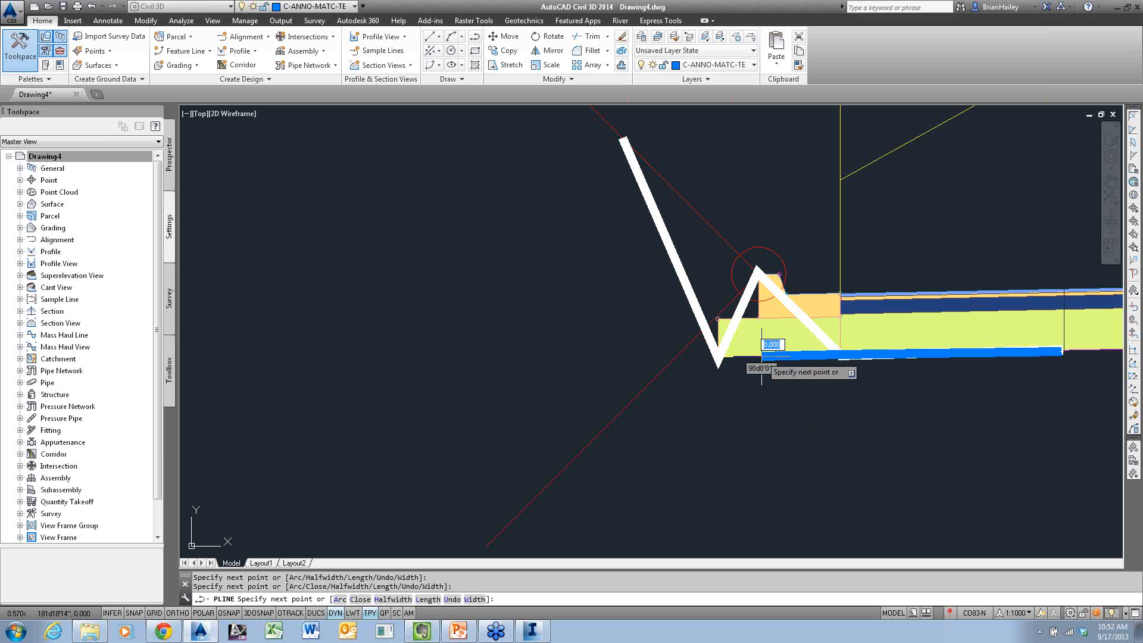
left_click(757, 272)
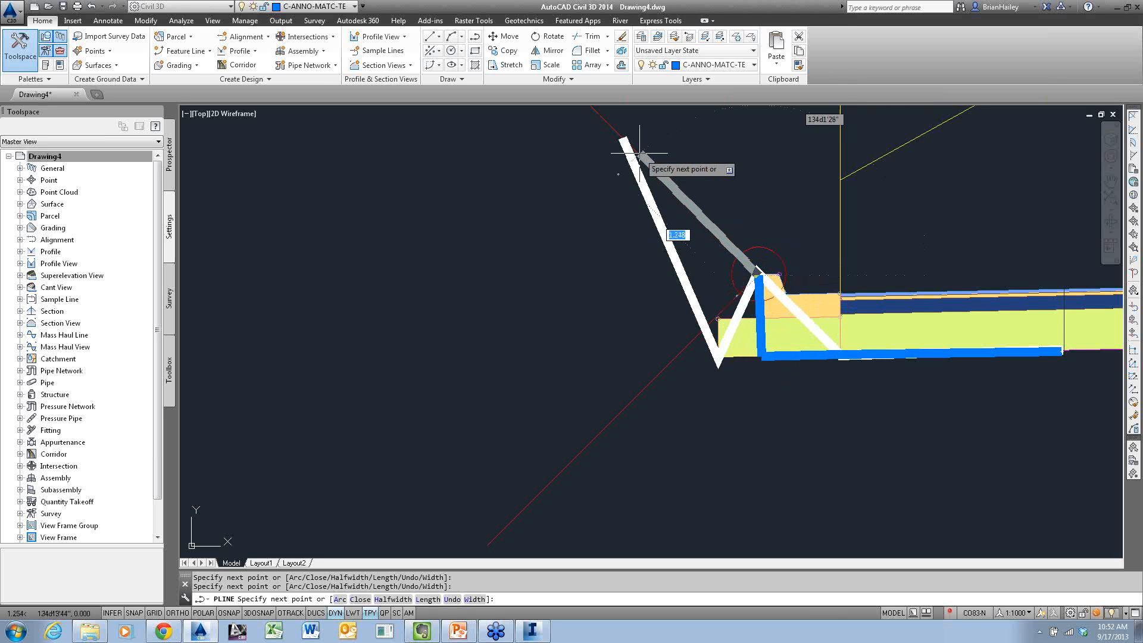
left_click(622, 142)
key("Escape")
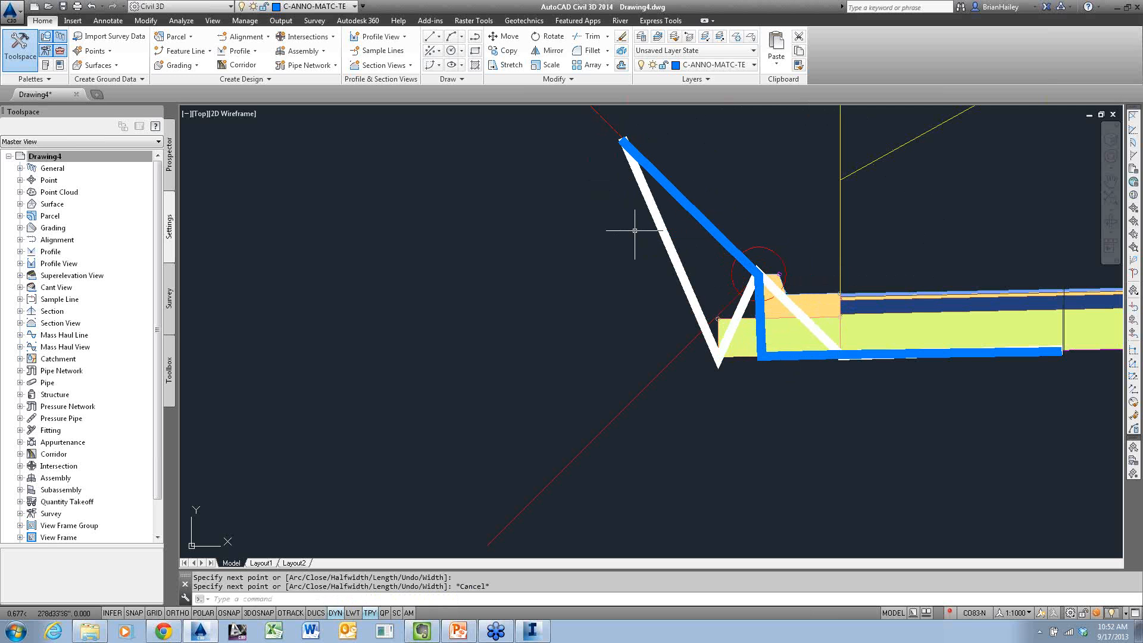
On layer C-ANNO-TABL, draw a wide polyline along the subbase bottom to its outer corner, straight up to the daylight slope and along that slope
left_click(323, 7)
left_click(316, 35)
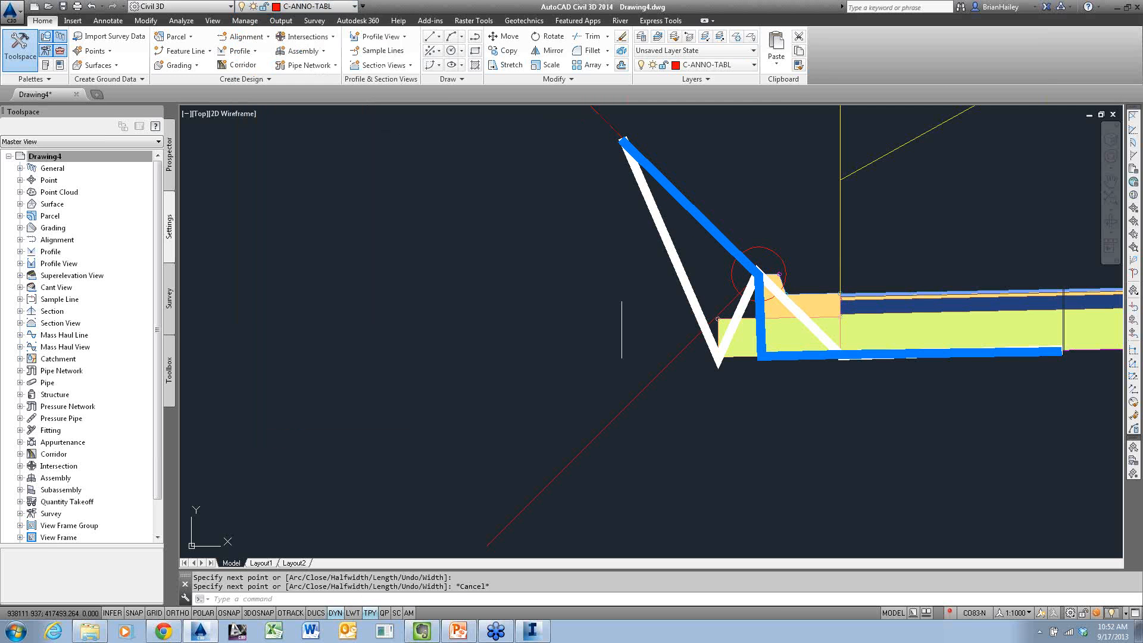
type("pl")
key("Return")
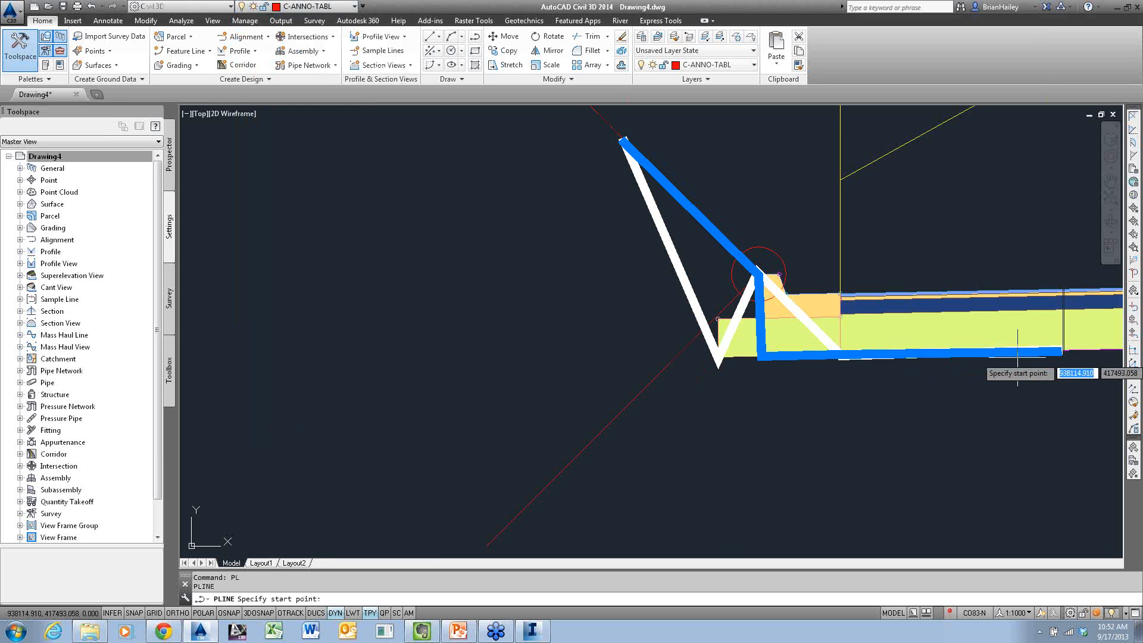
left_click(1060, 350)
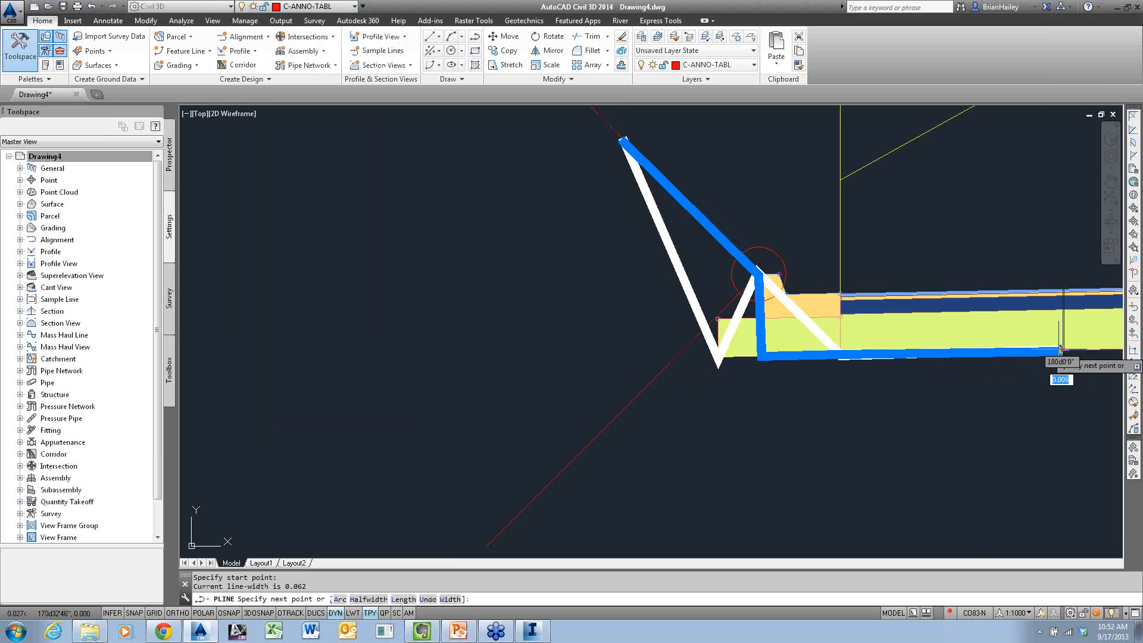
left_click(840, 352)
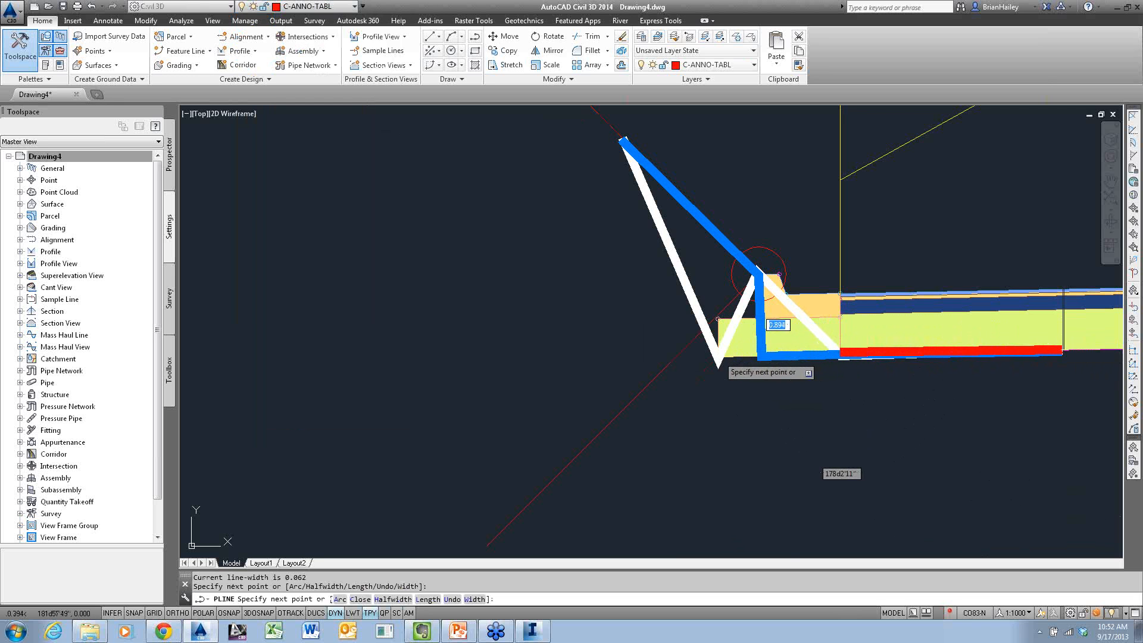
left_click(717, 356)
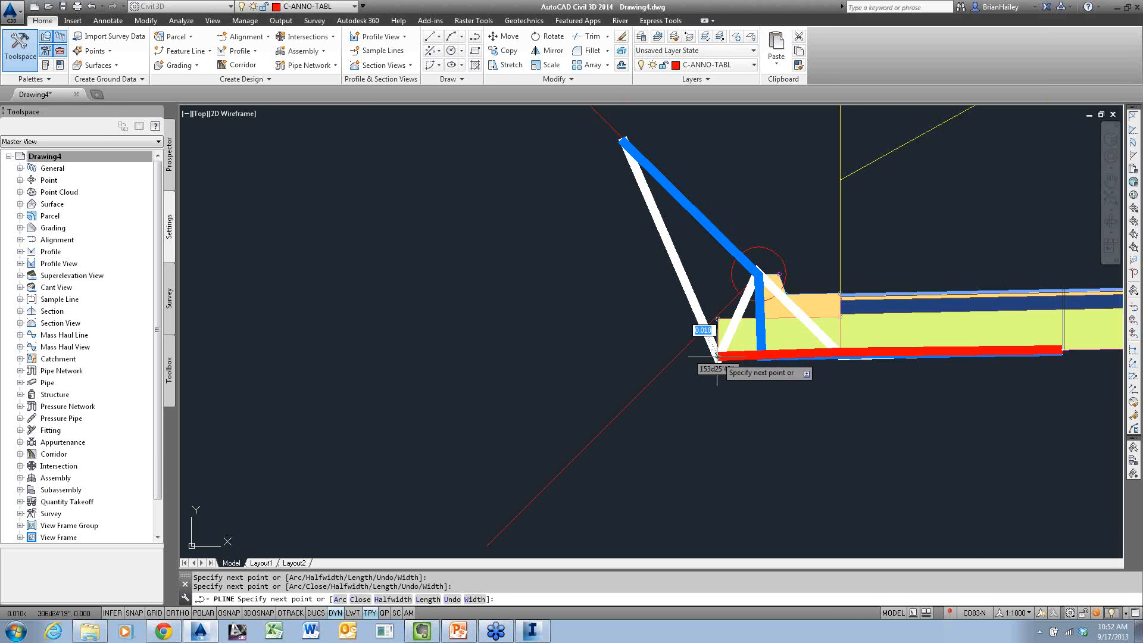
left_click(711, 232)
left_click(624, 141)
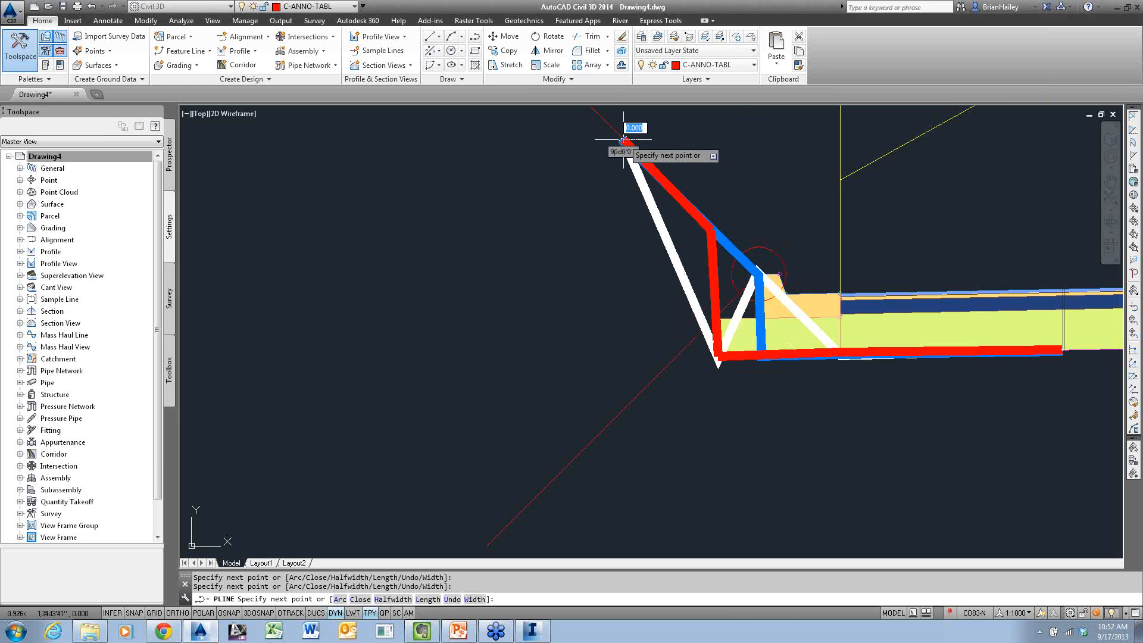
key("Escape")
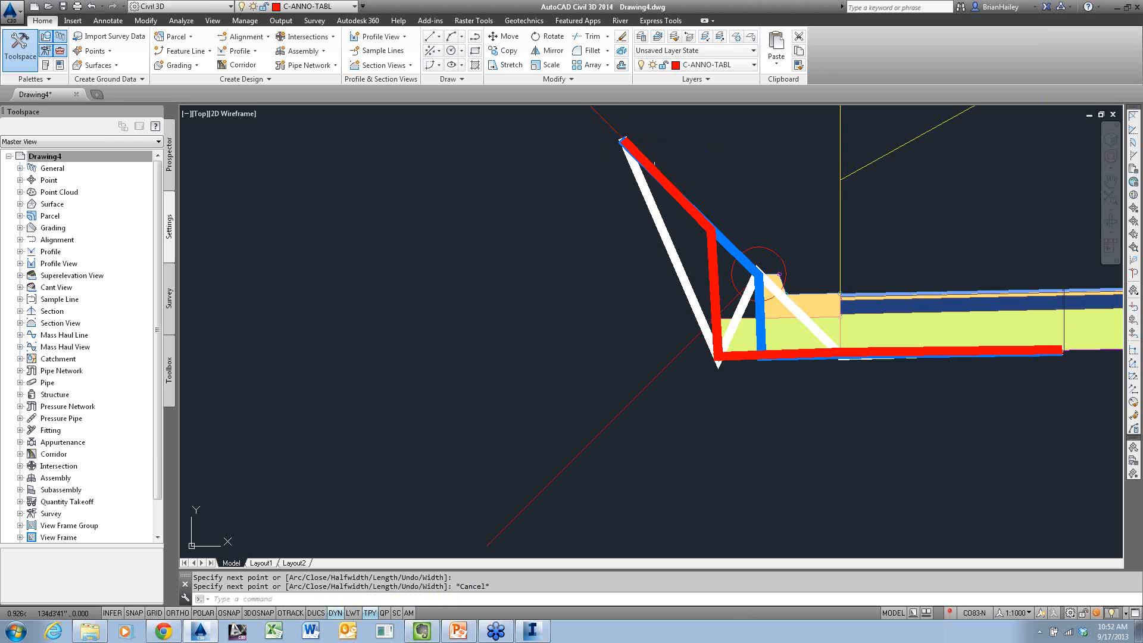
Erase the quick profile line that crosses the Becky's Way corridor in plan
scroll(705, 273, "down", 7)
scroll(752, 272, "down", 12)
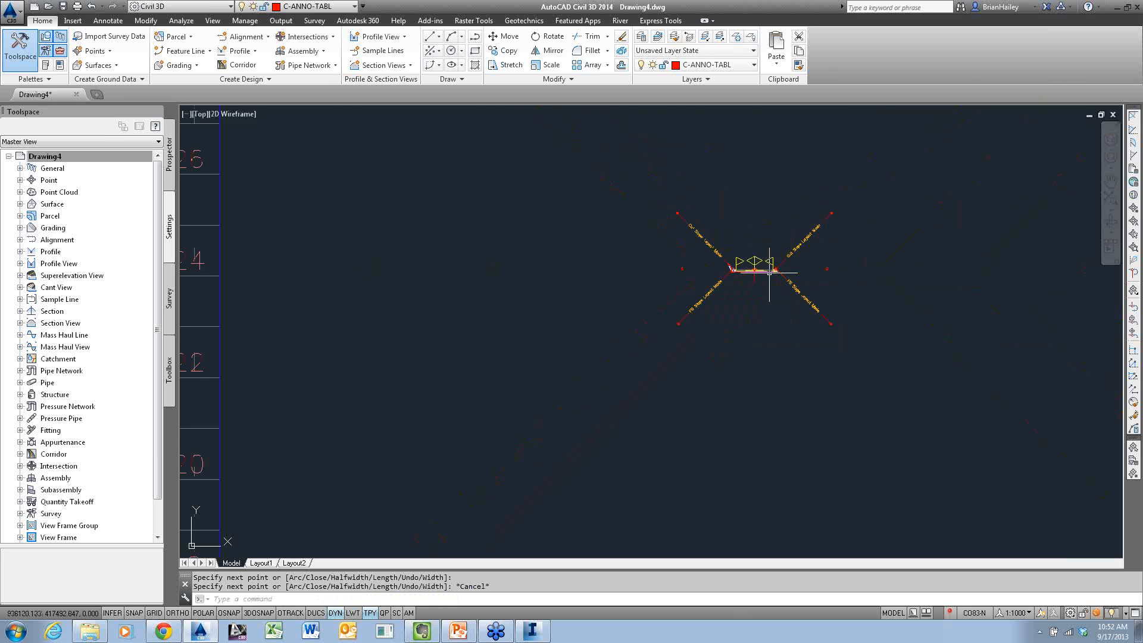
middle_click_drag(585, 305, 929, 226)
scroll(917, 257, "down", 6)
scroll(485, 340, "up", 8)
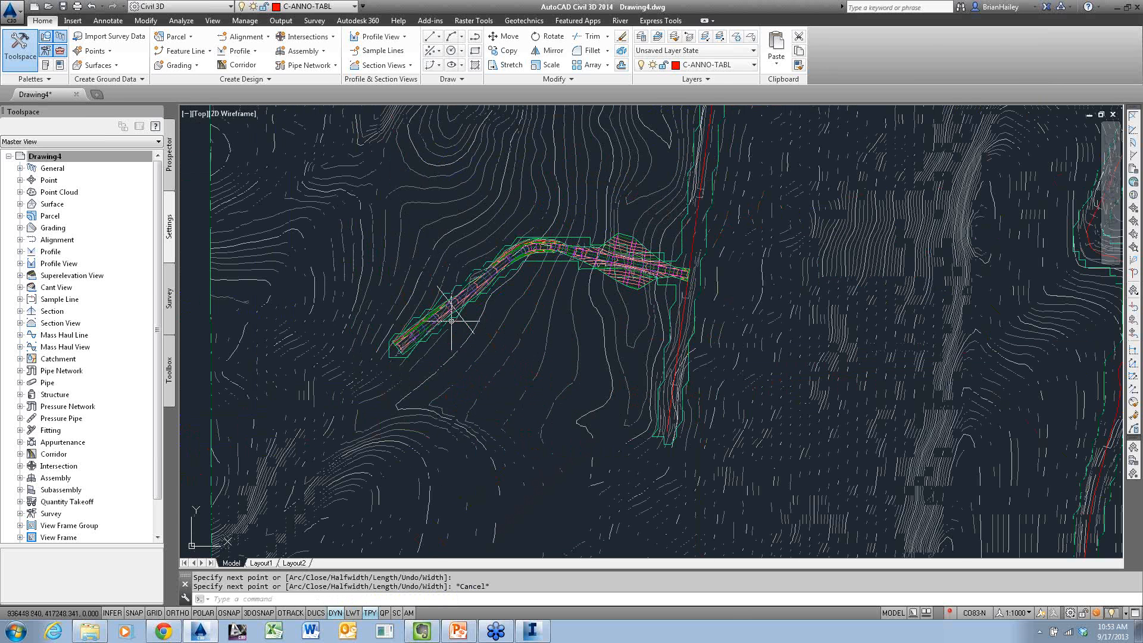
scroll(424, 269, "up", 5)
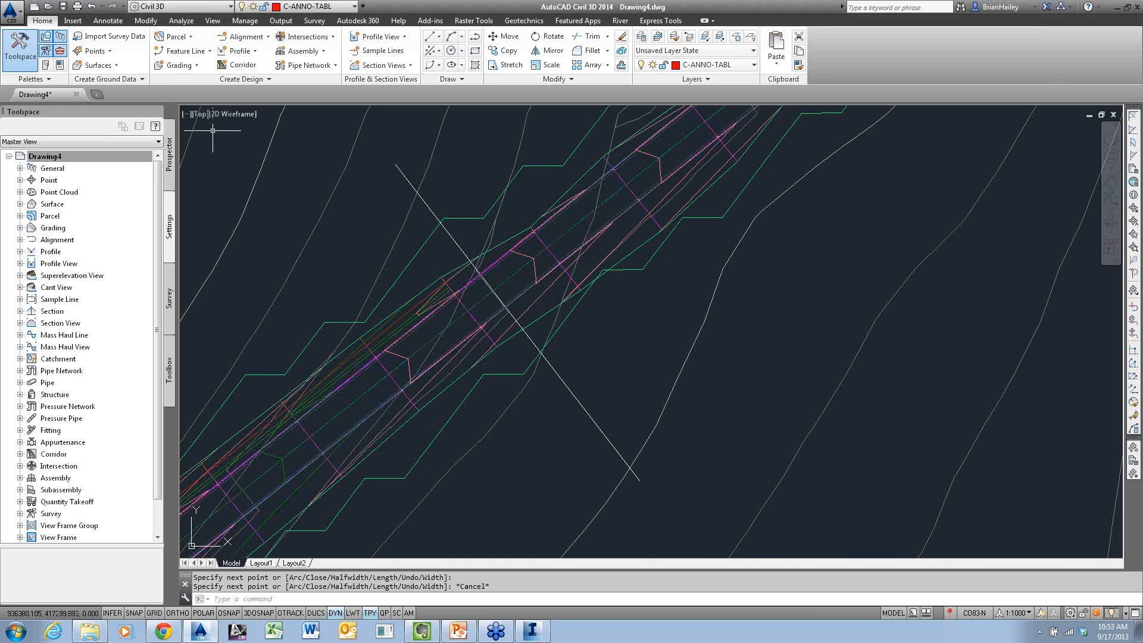
left_click(415, 192)
type("e")
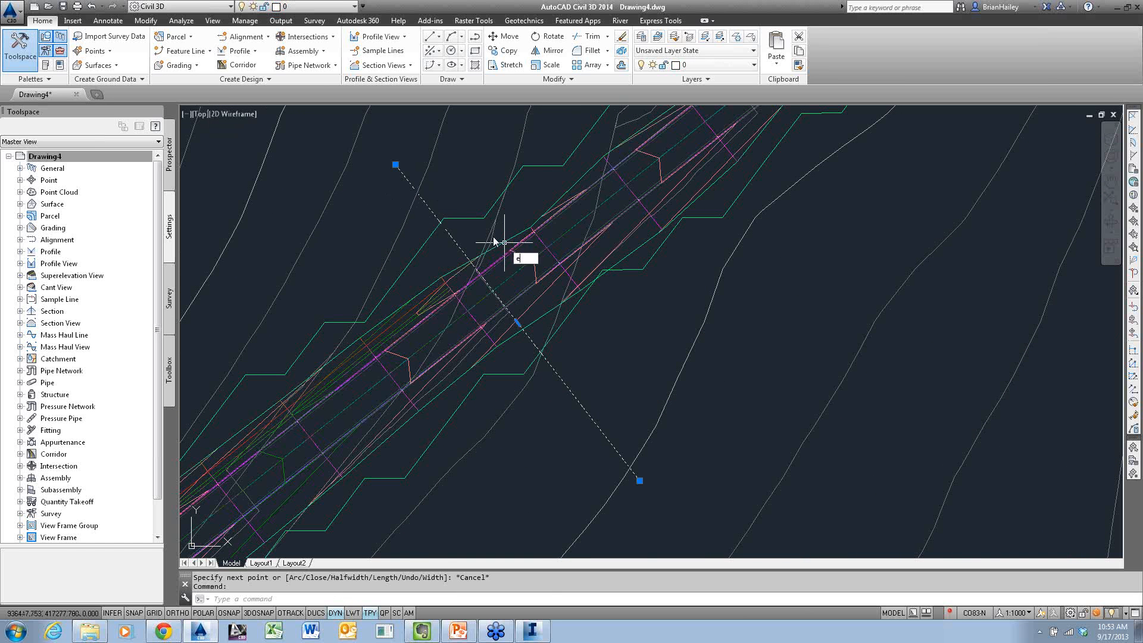
key("Return")
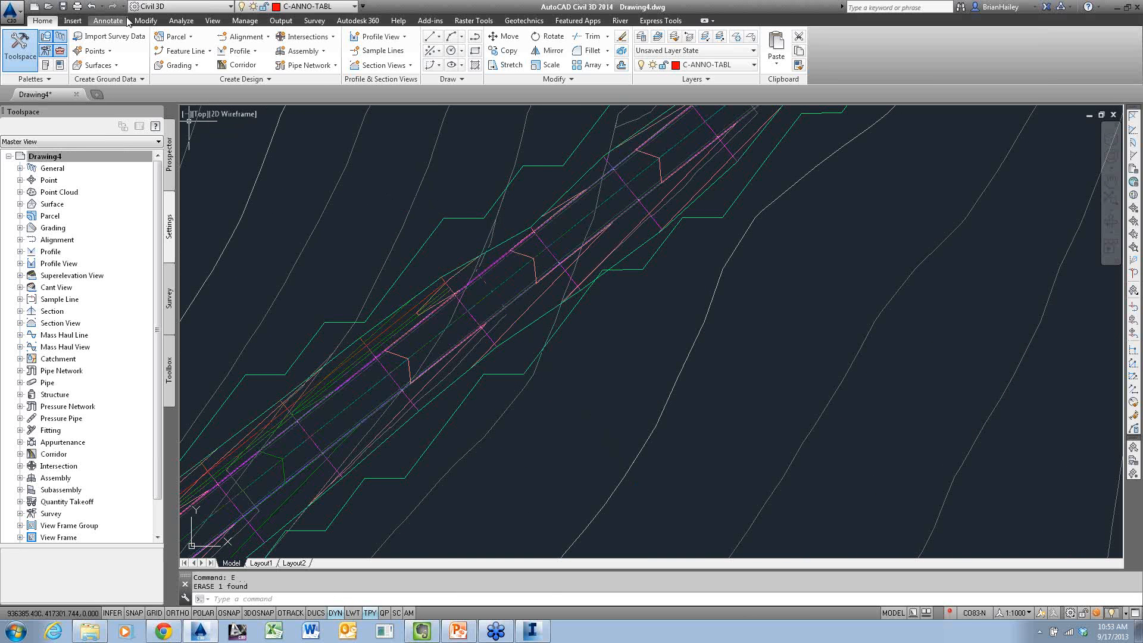
Review the LandXML export settings with the corridor's Datum surface picked as the object to export, without exporting
left_click(281, 21)
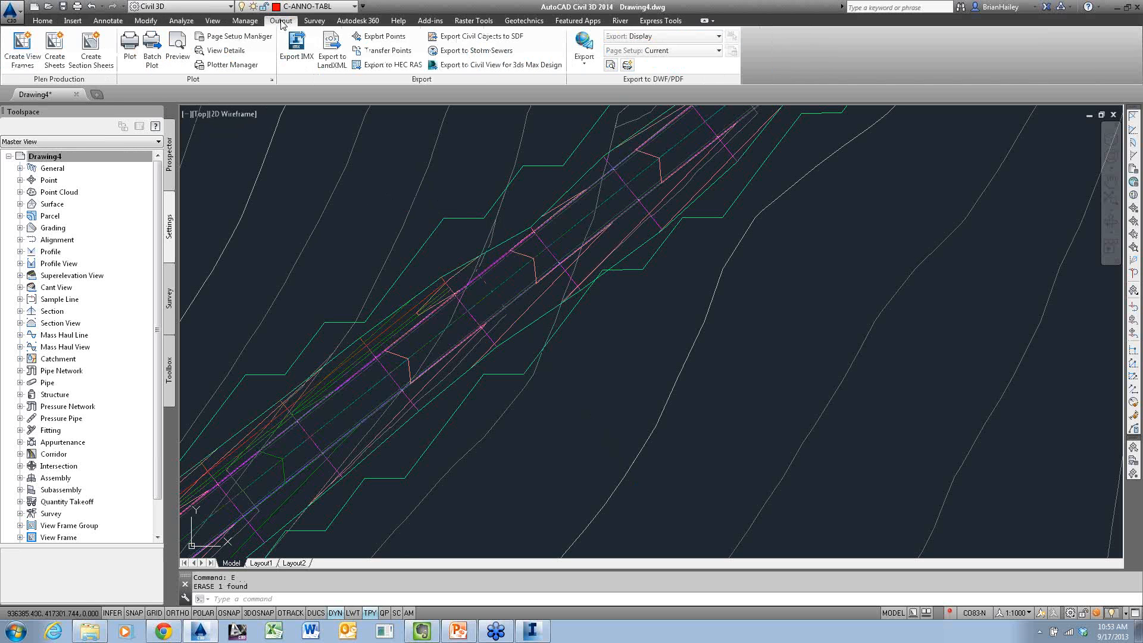
left_click(323, 64)
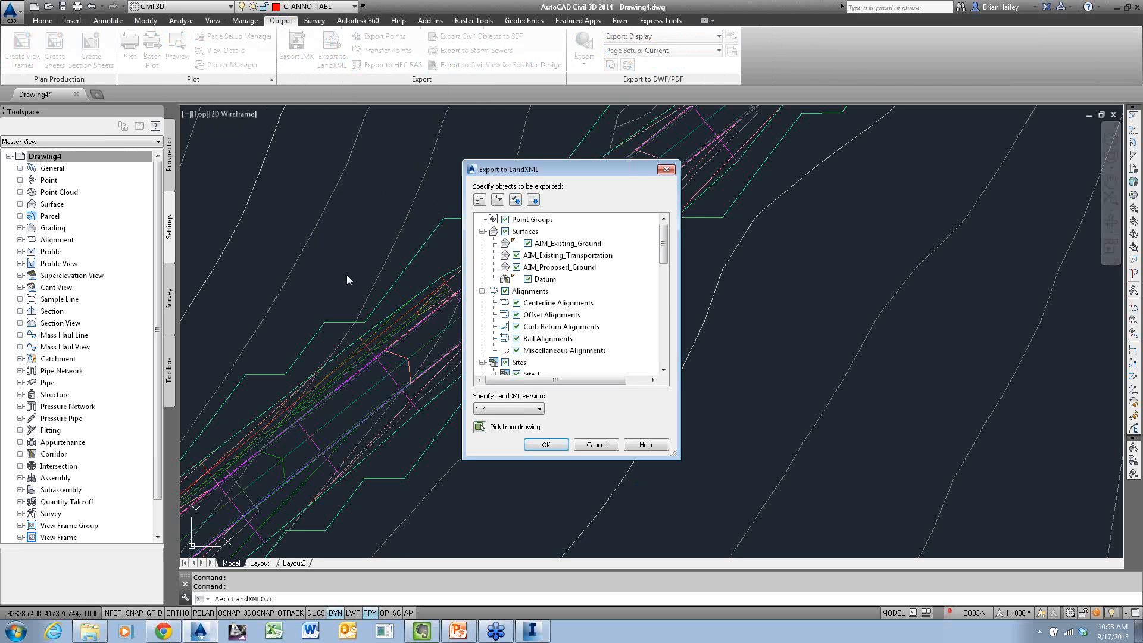
left_click(394, 353)
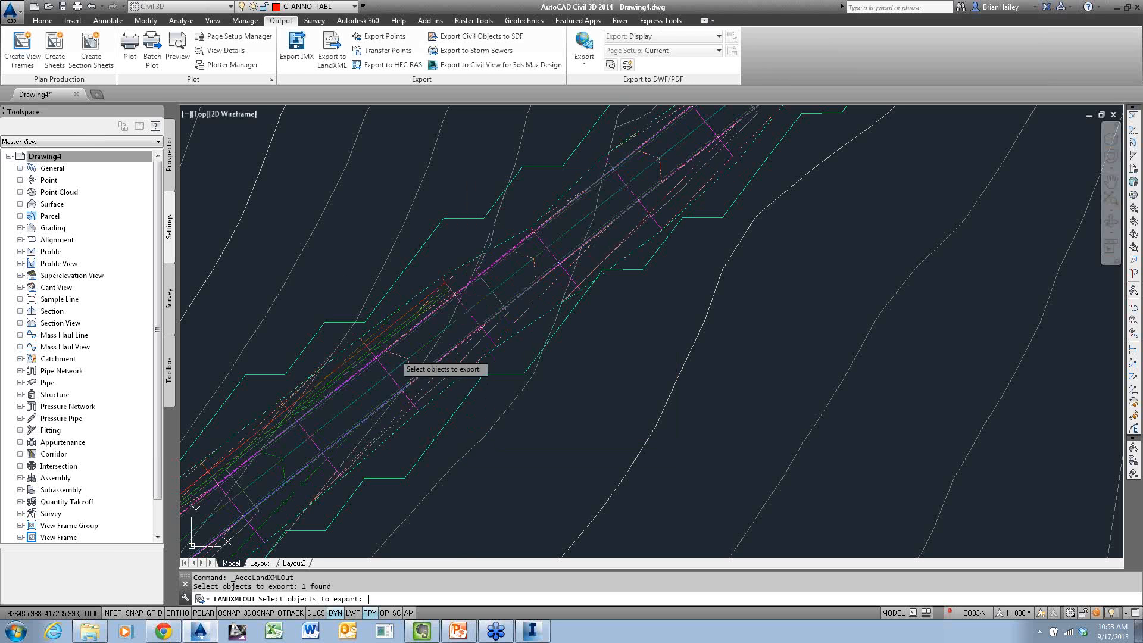
key("Return")
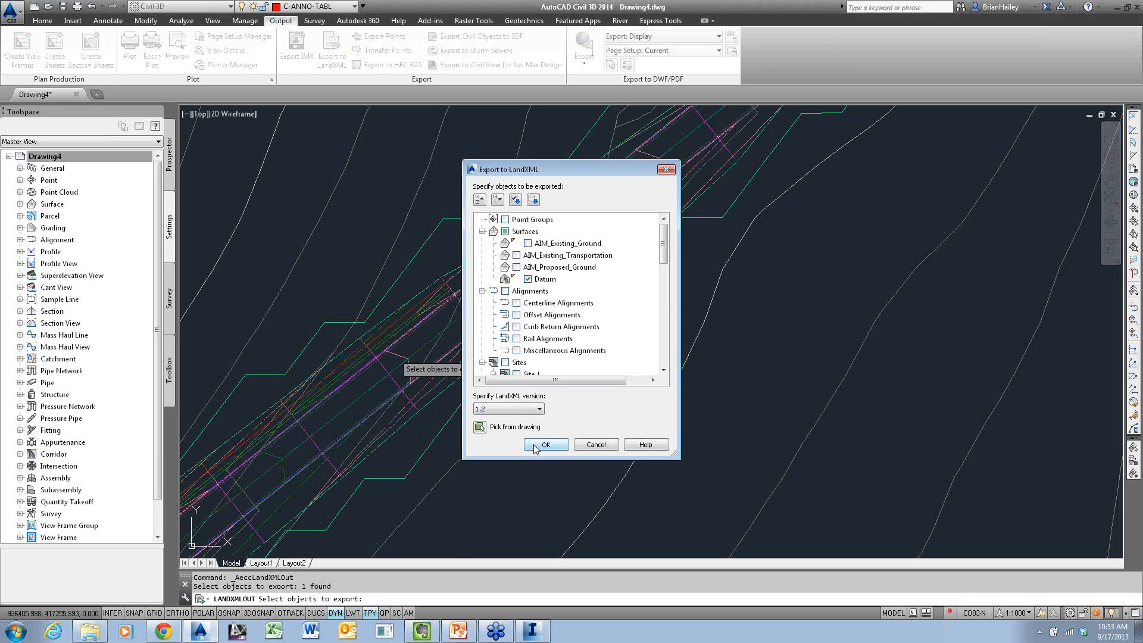
key("Escape")
key("Escape")
key("Escape")
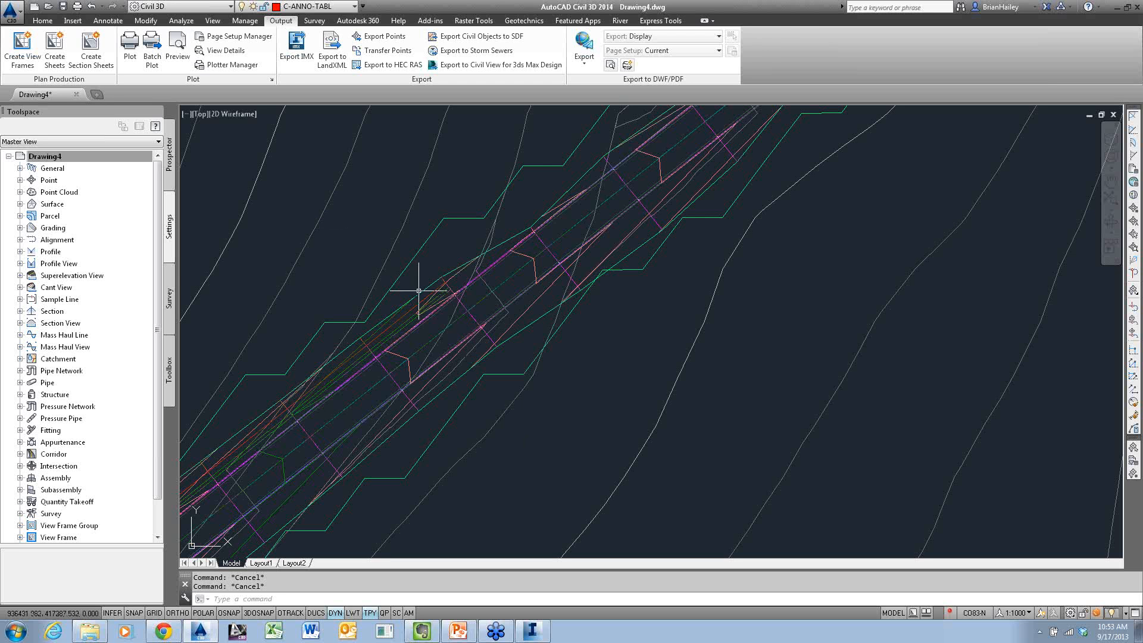
left_click(463, 305)
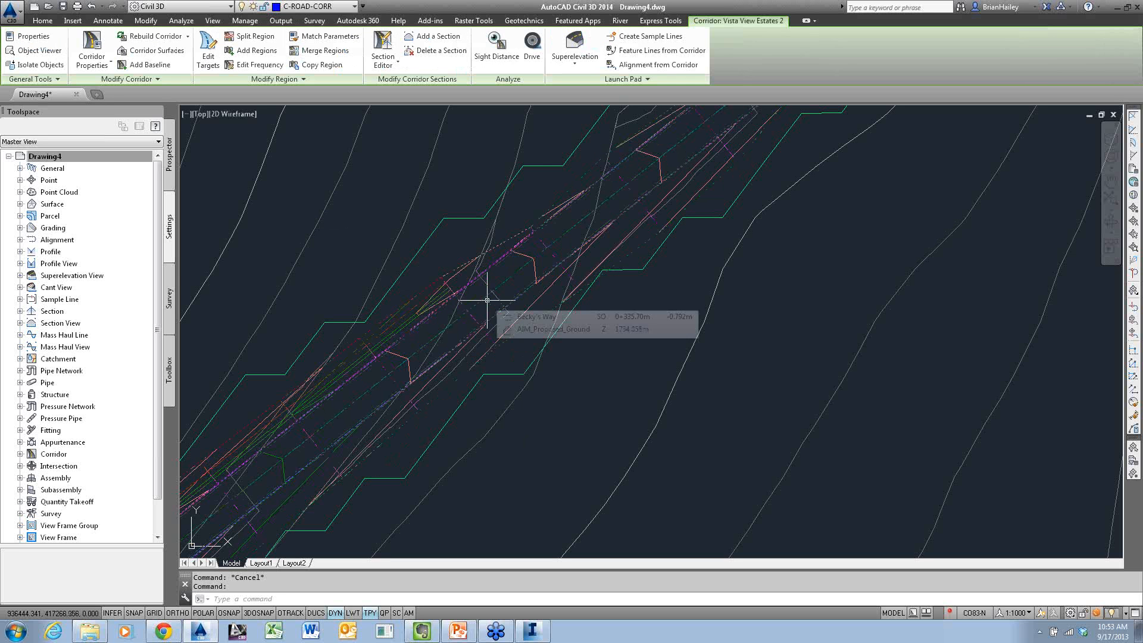
left_click(622, 79)
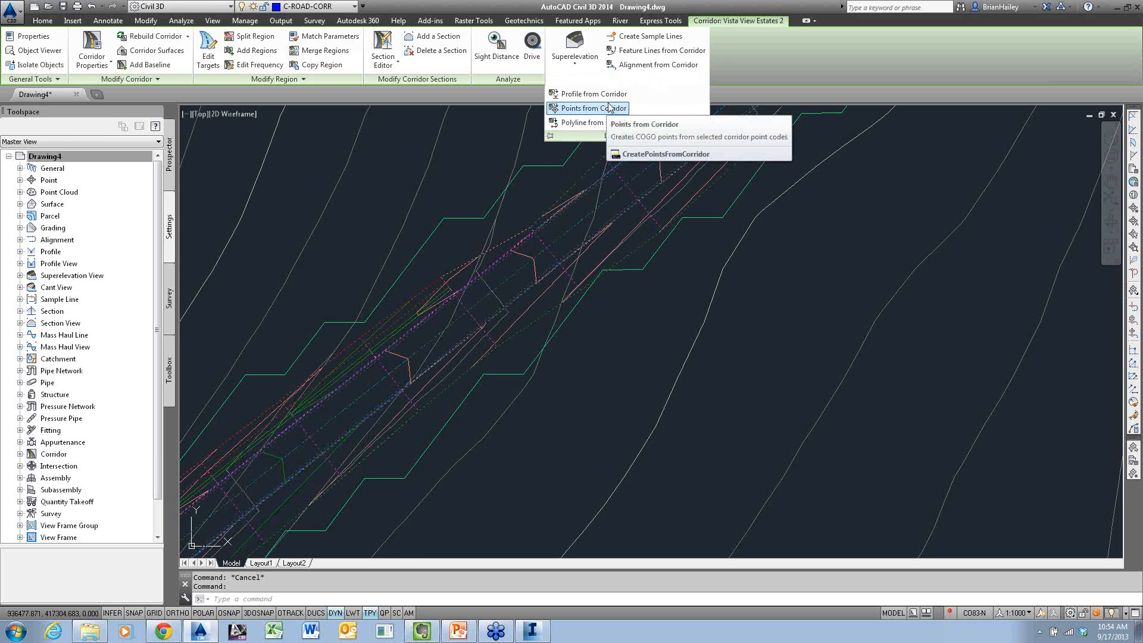
key("Escape")
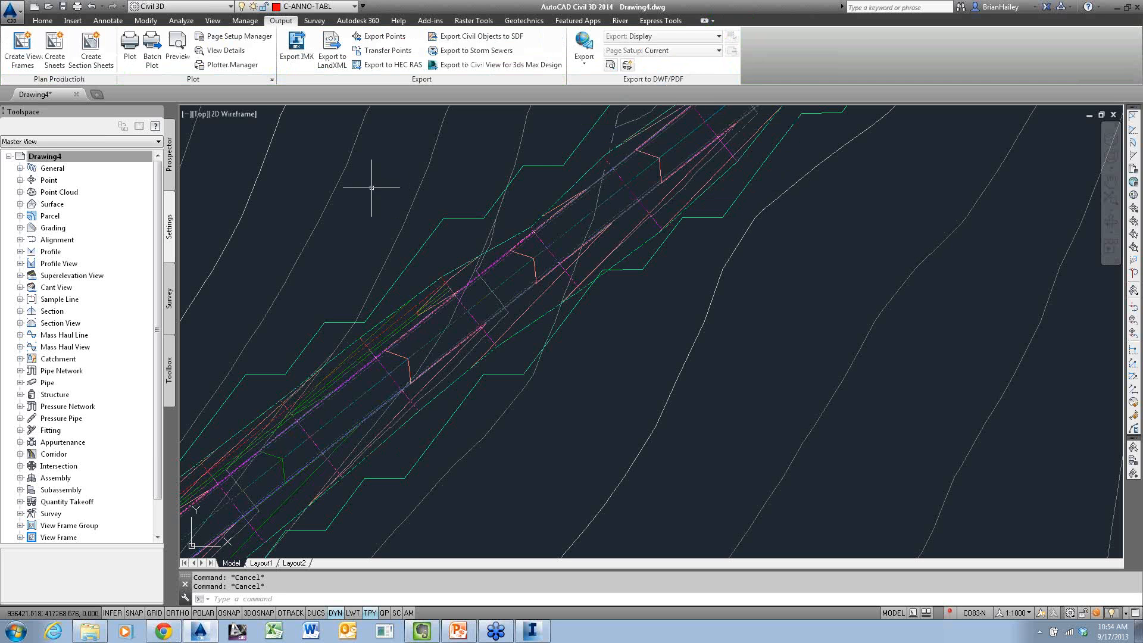
Start creating COGO points from the Becky's Way corridor over its entire range, with a new point group named Daylight
left_click(44, 21)
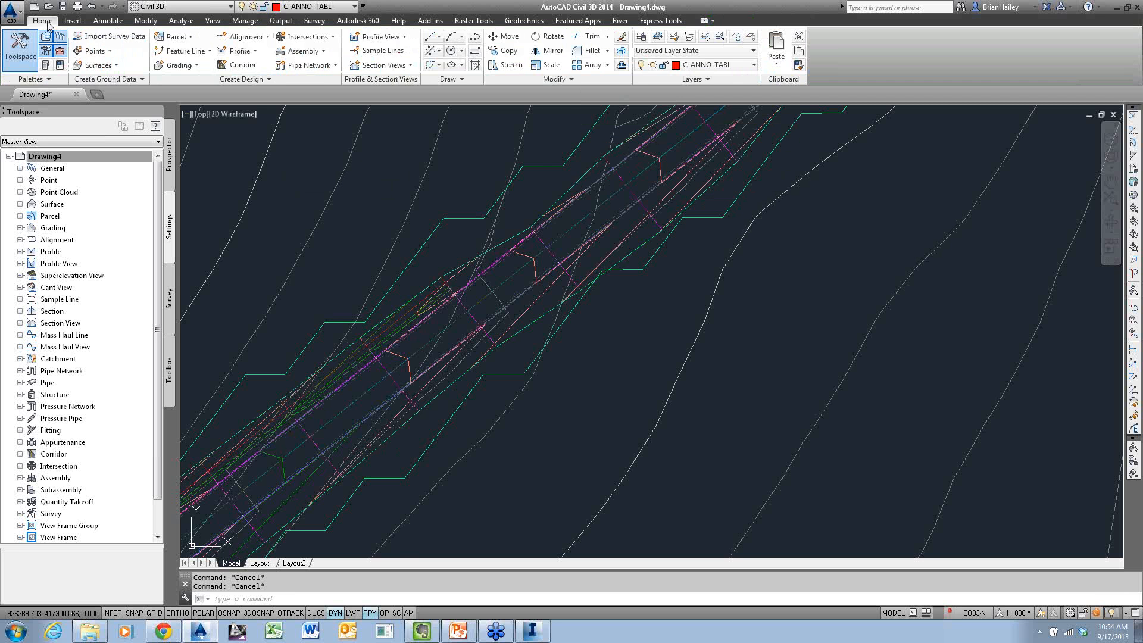
left_click(95, 50)
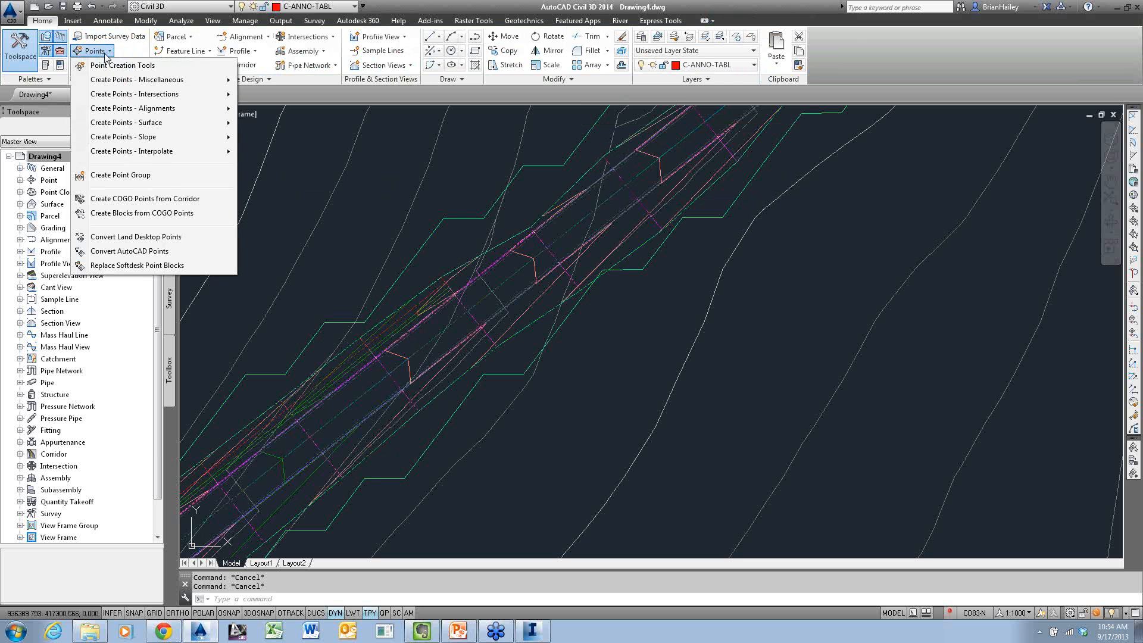
left_click(172, 202)
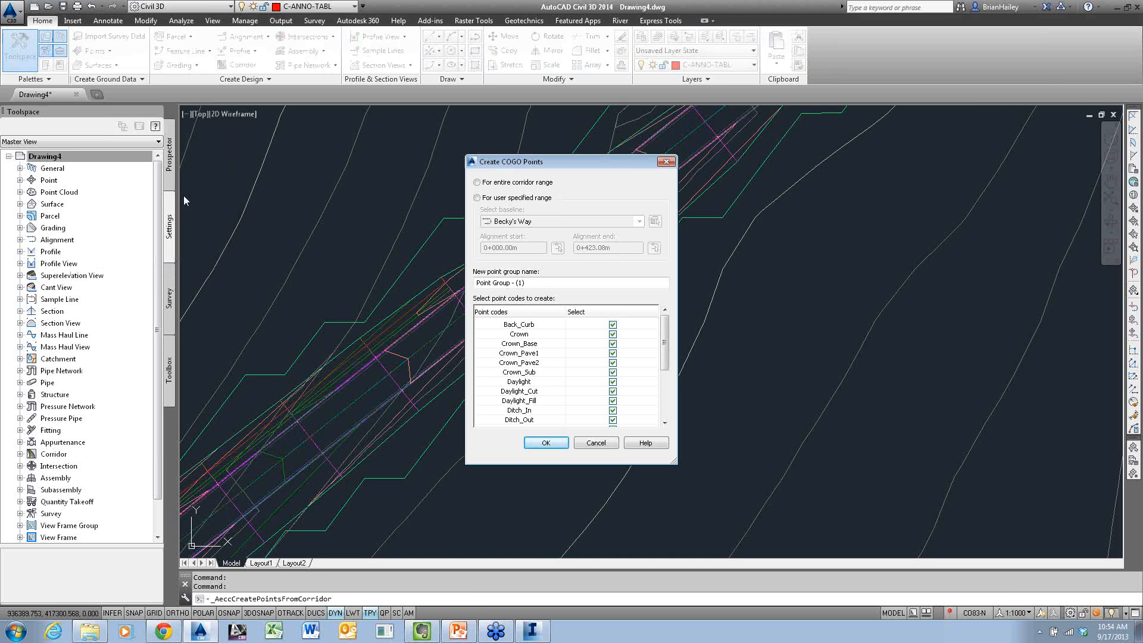
left_click(477, 182)
left_click(515, 282)
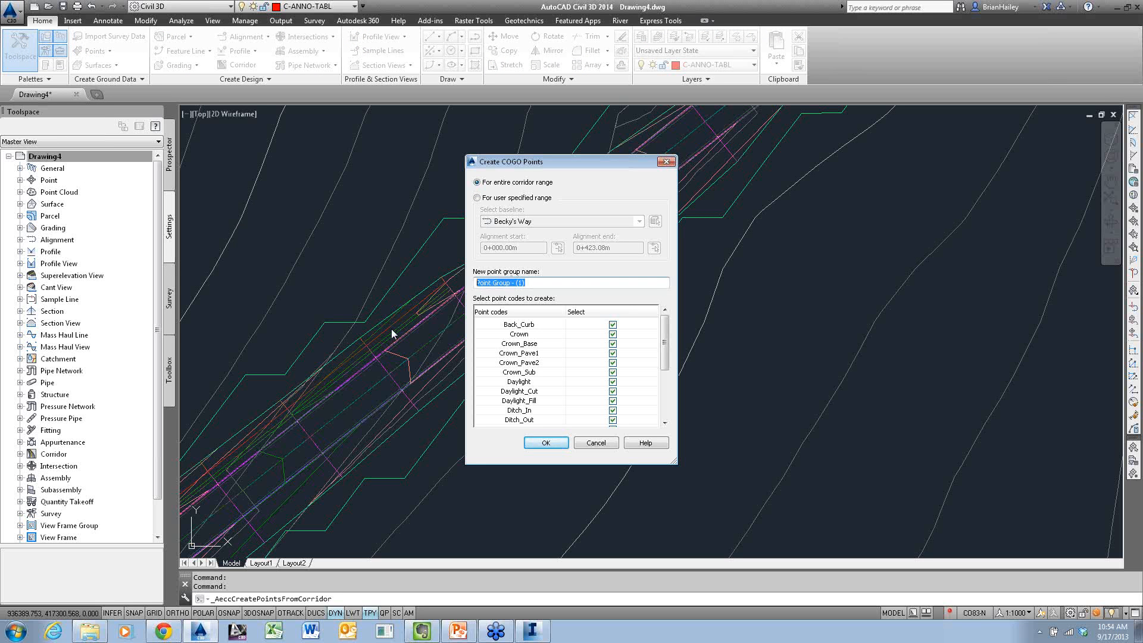
type("Daylight")
left_click_drag(577, 161, 558, 111)
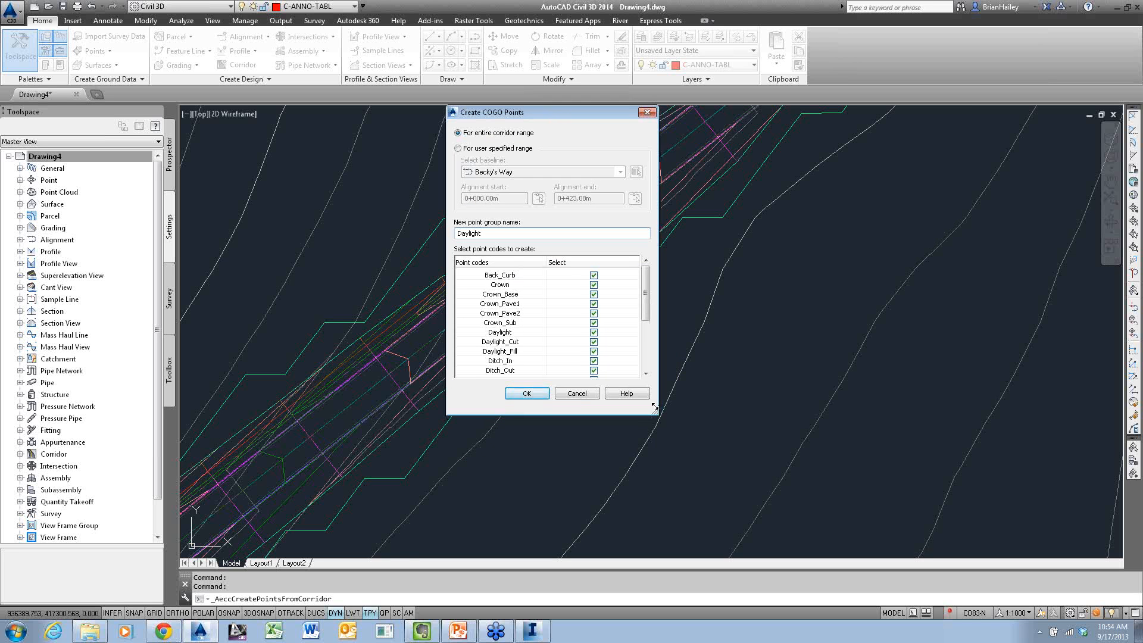
left_click_drag(658, 414, 674, 527)
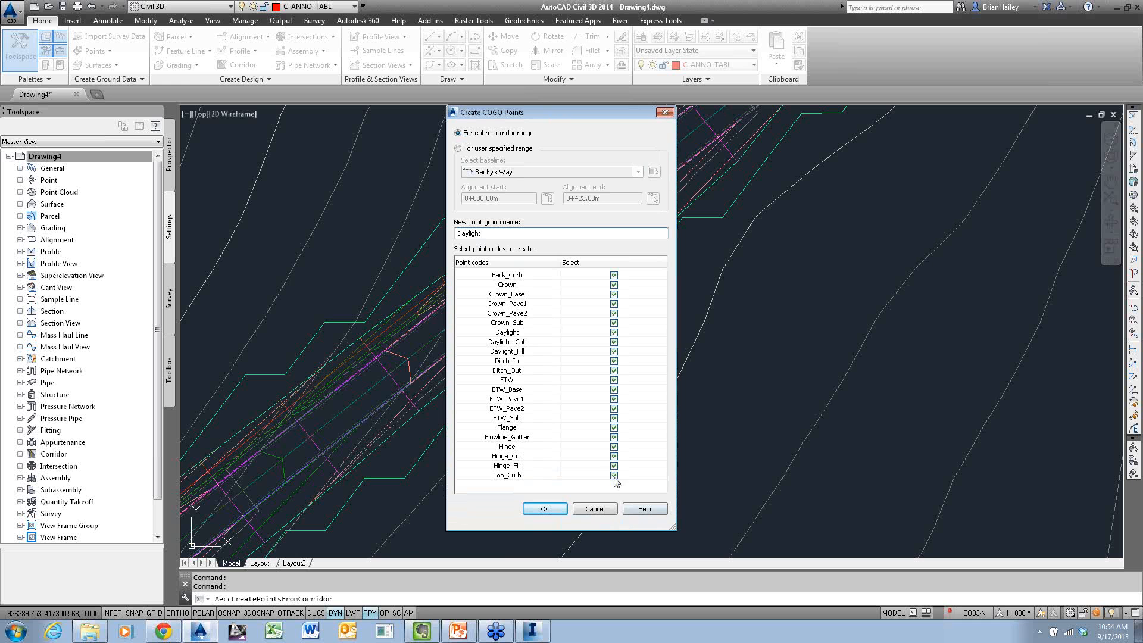
Exclude every point code except Daylight and create the COGO points from the corridor
left_click(613, 475)
left_click(615, 464)
left_click(614, 456)
left_click(613, 447)
left_click(613, 437)
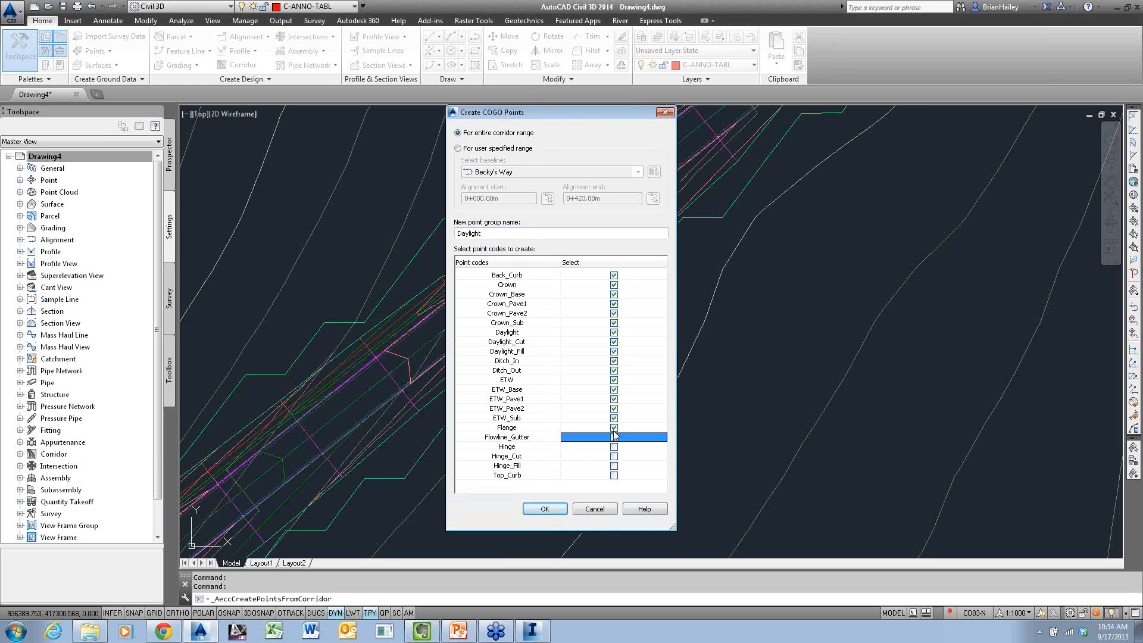
left_click(613, 428)
left_click(614, 418)
left_click(613, 409)
left_click(614, 399)
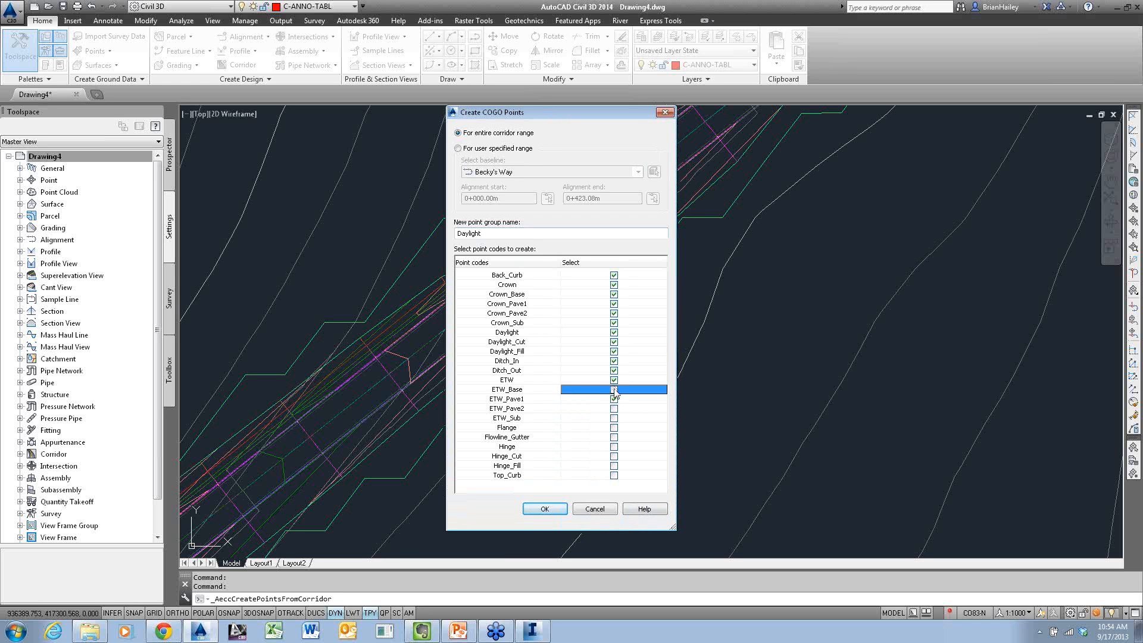
left_click(613, 389)
left_click(614, 379)
left_click(614, 370)
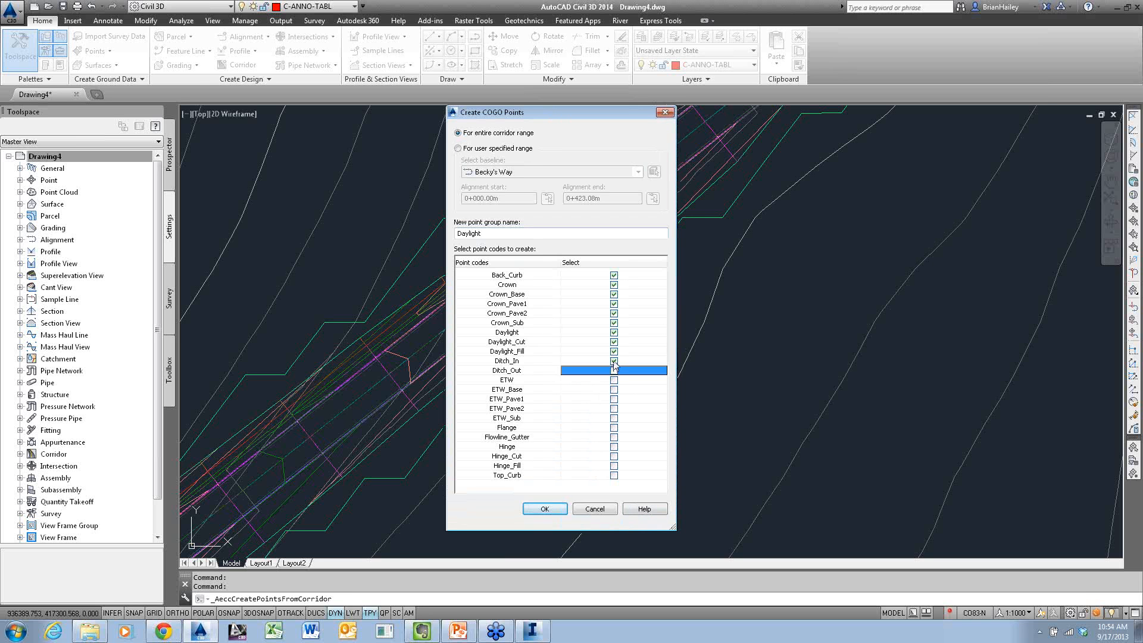
left_click(614, 360)
left_click(614, 351)
left_click(614, 342)
left_click(614, 323)
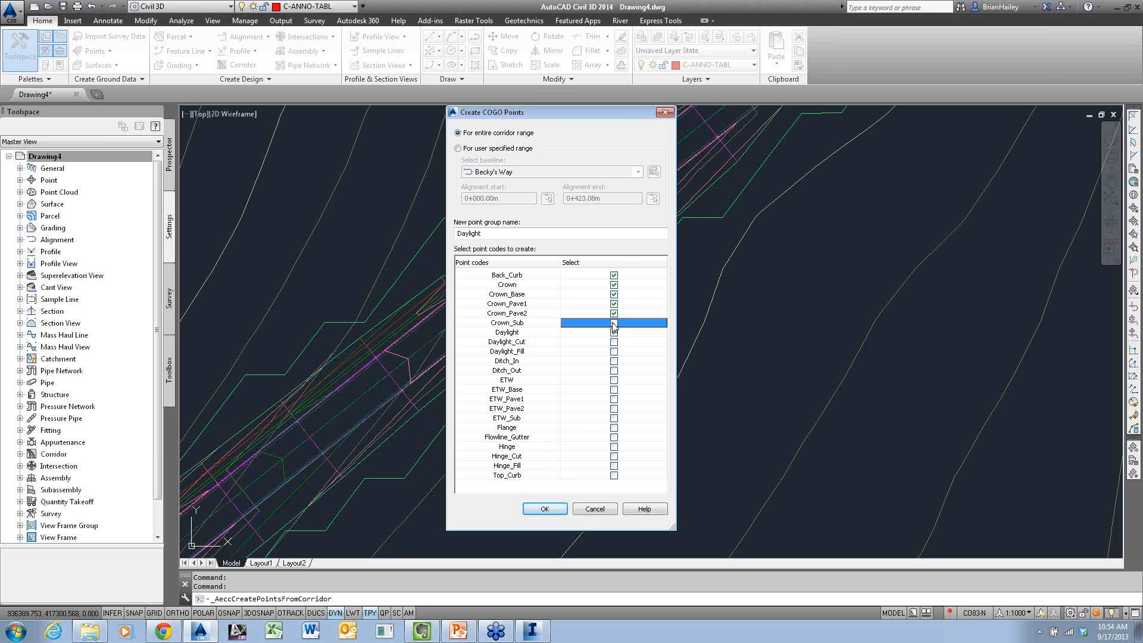
left_click(614, 314)
left_click(615, 304)
left_click(614, 294)
left_click(614, 285)
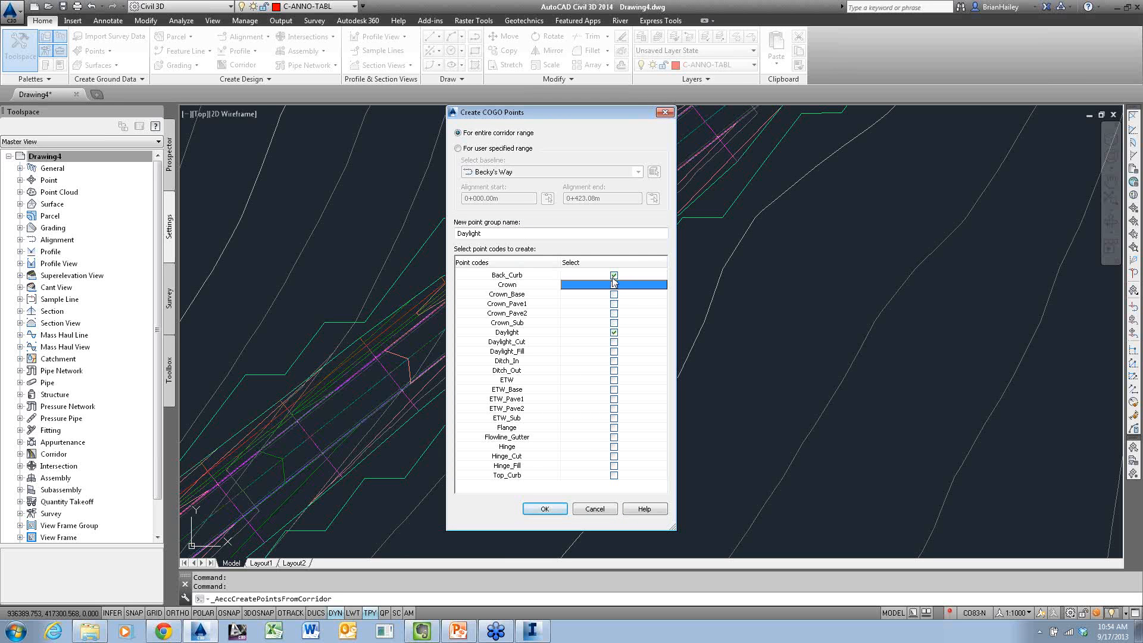
left_click(614, 275)
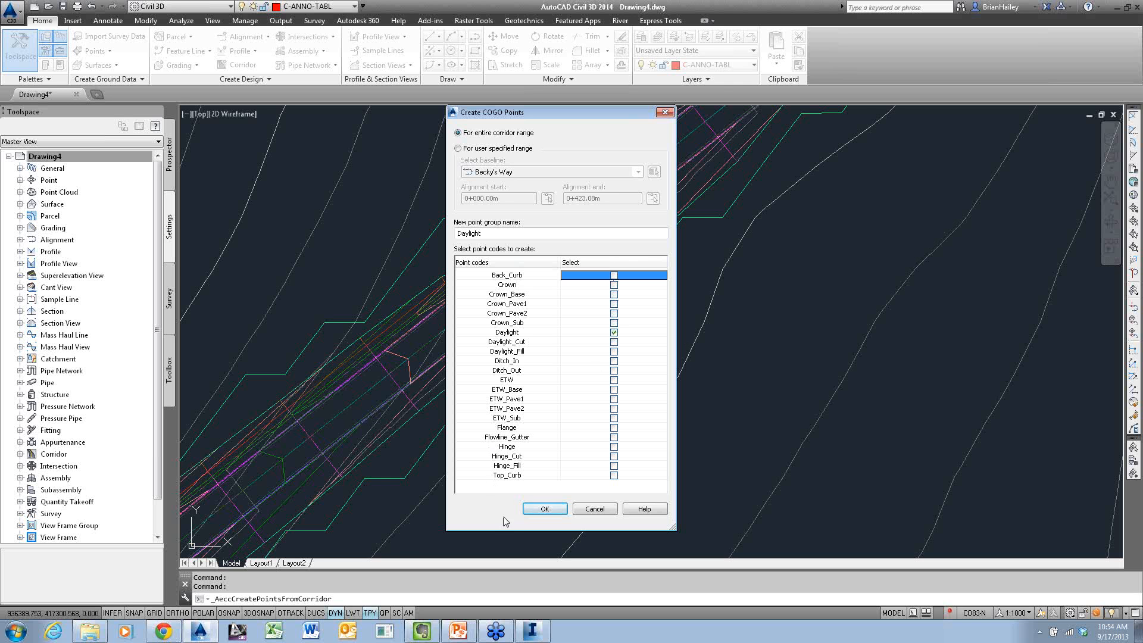
left_click(529, 507)
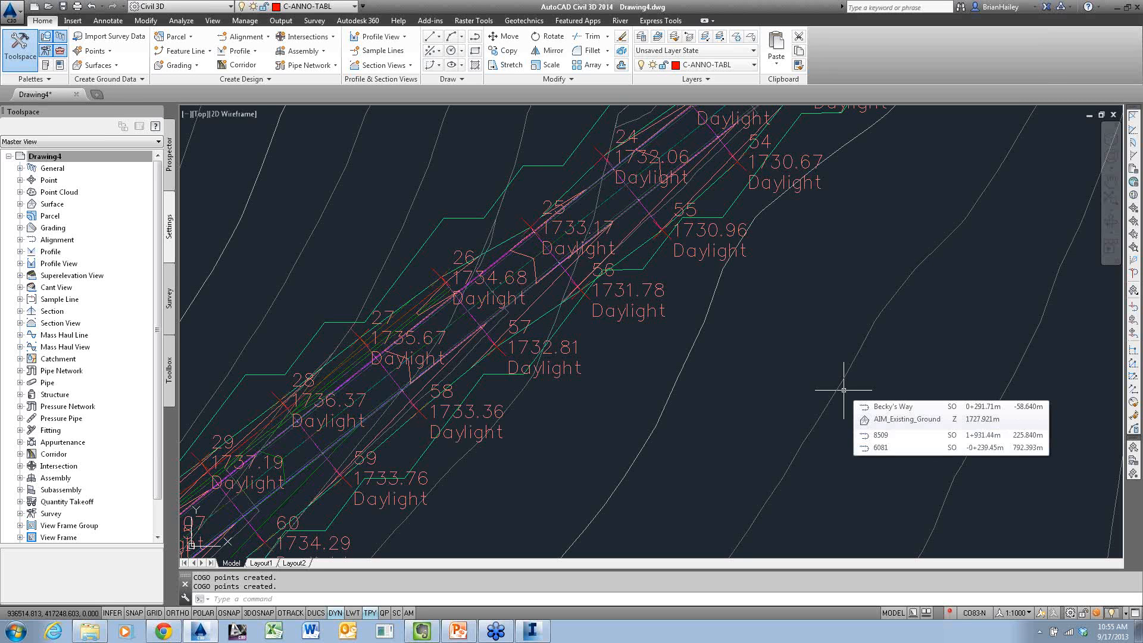
Switch to PowerPoint and present the "CAD-1 is on FACEBOOK & TWITTER" slide of Transportation.pptx full screen
left_click(457, 631)
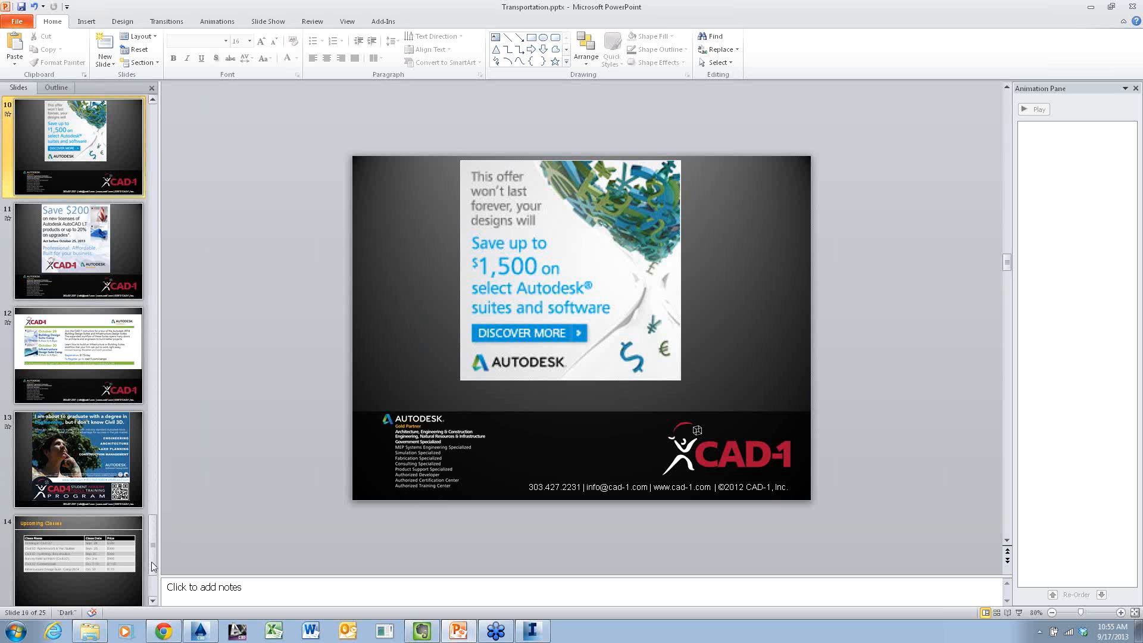
left_click(151, 566)
left_click(96, 556)
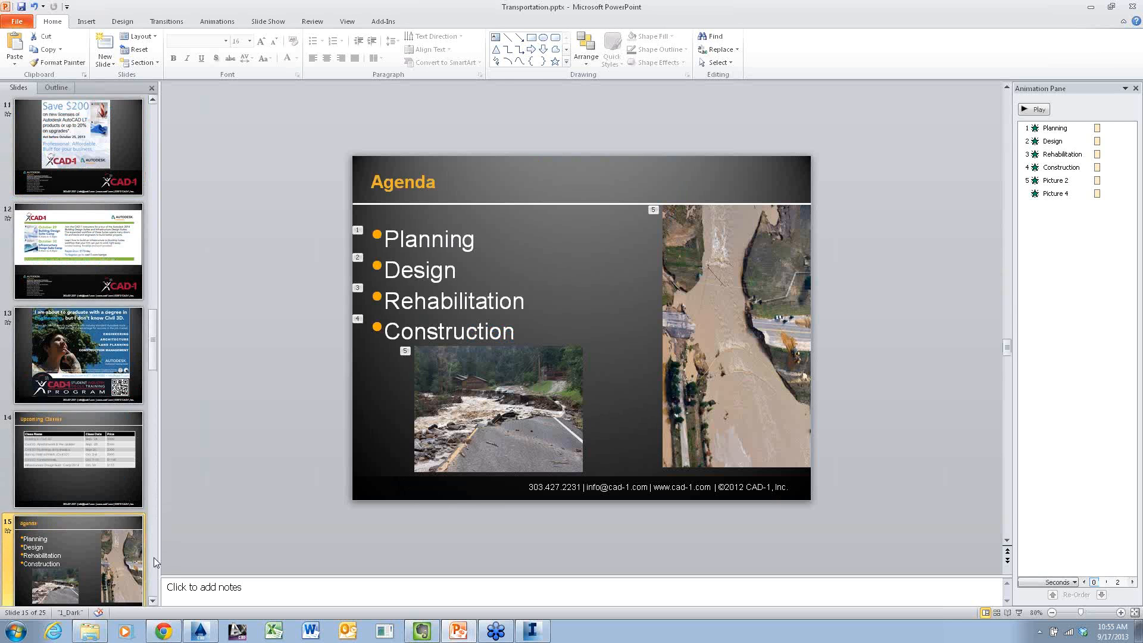
left_click(153, 557)
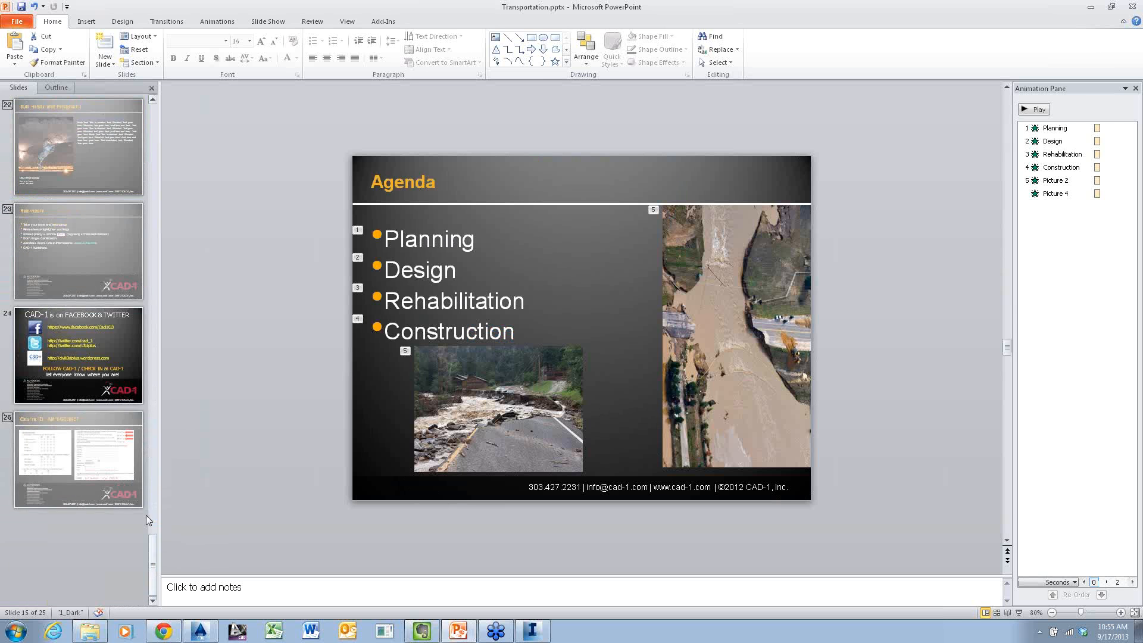
right_click(102, 372)
key("Escape")
key("shift+F5")
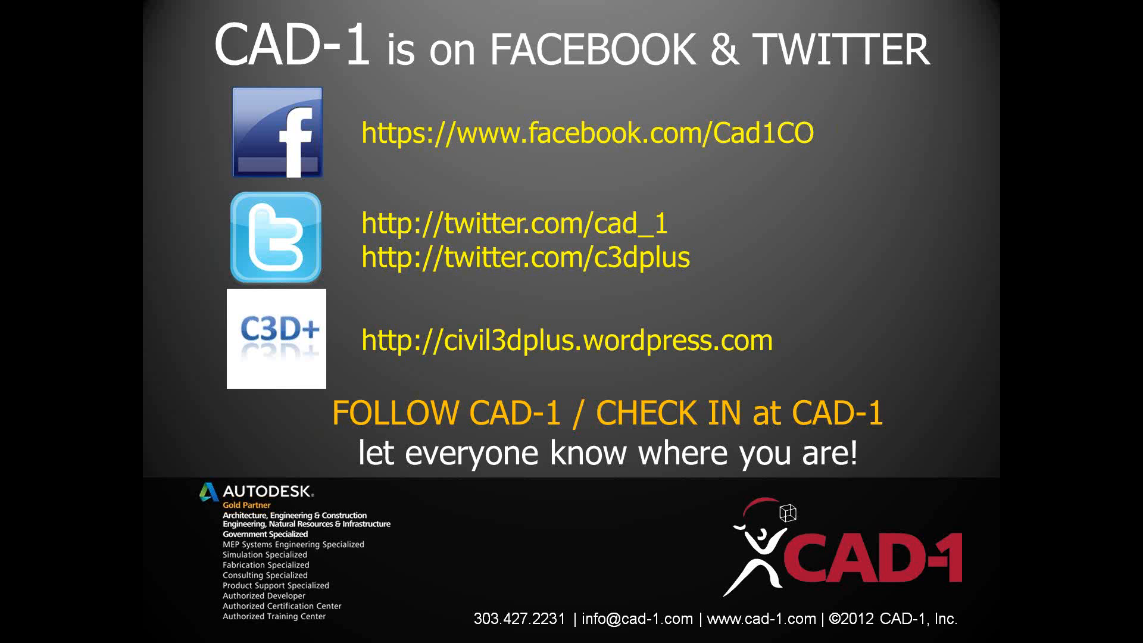
Return to Civil 3D and review the Daylight_Cut and Daylight_Fill codes in the settings for creating COGO points from the corridor
key("alt+Tab")
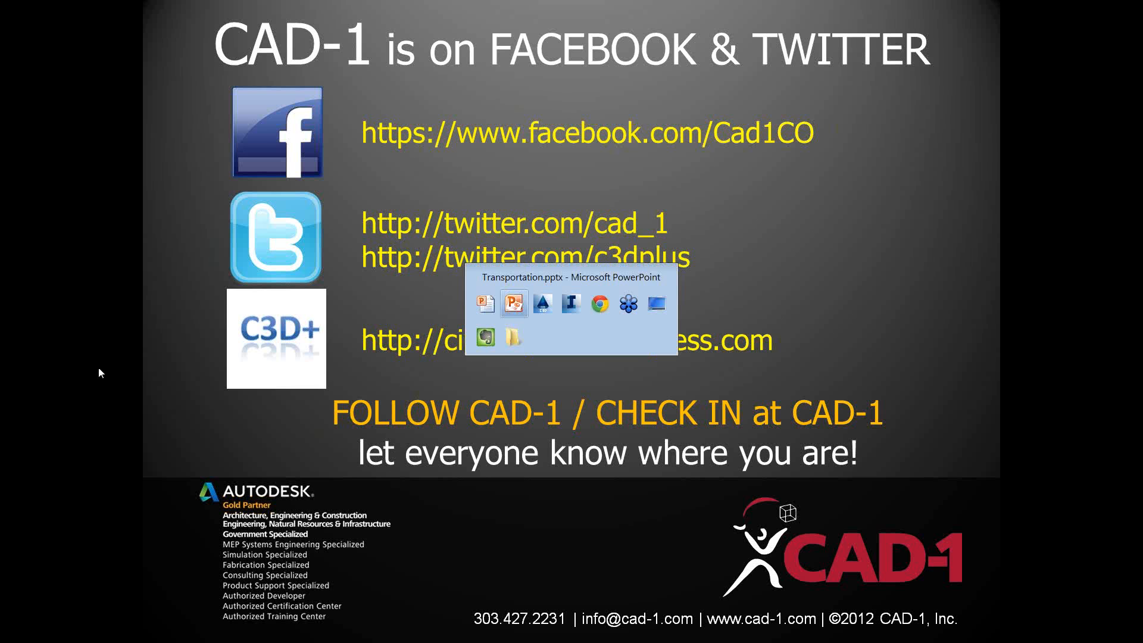
key("alt+Tab")
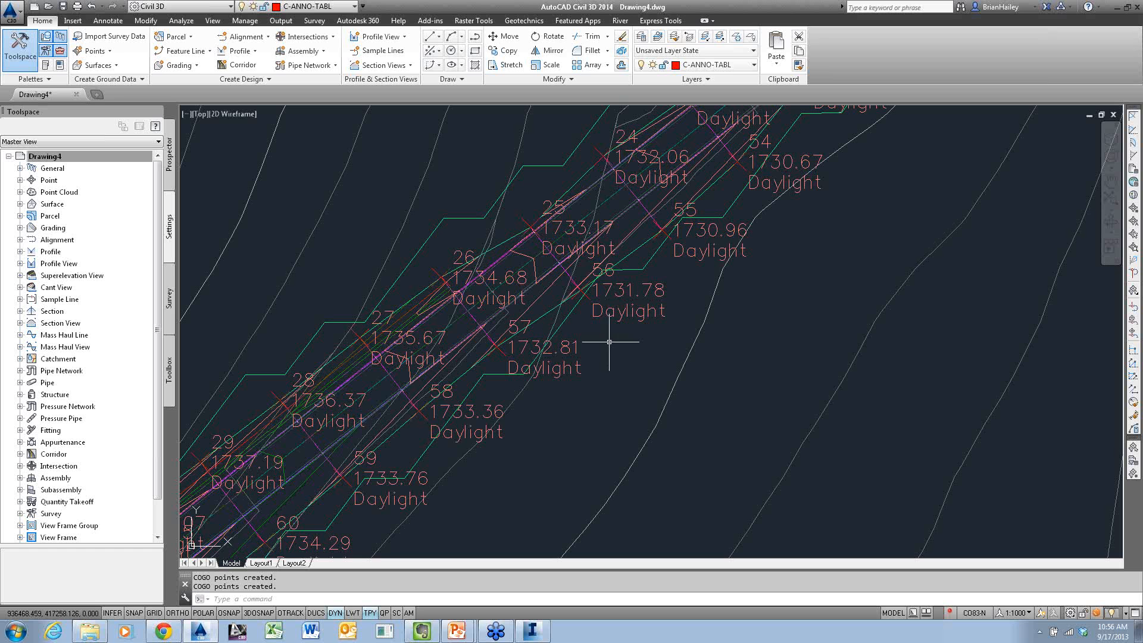
left_click(94, 51)
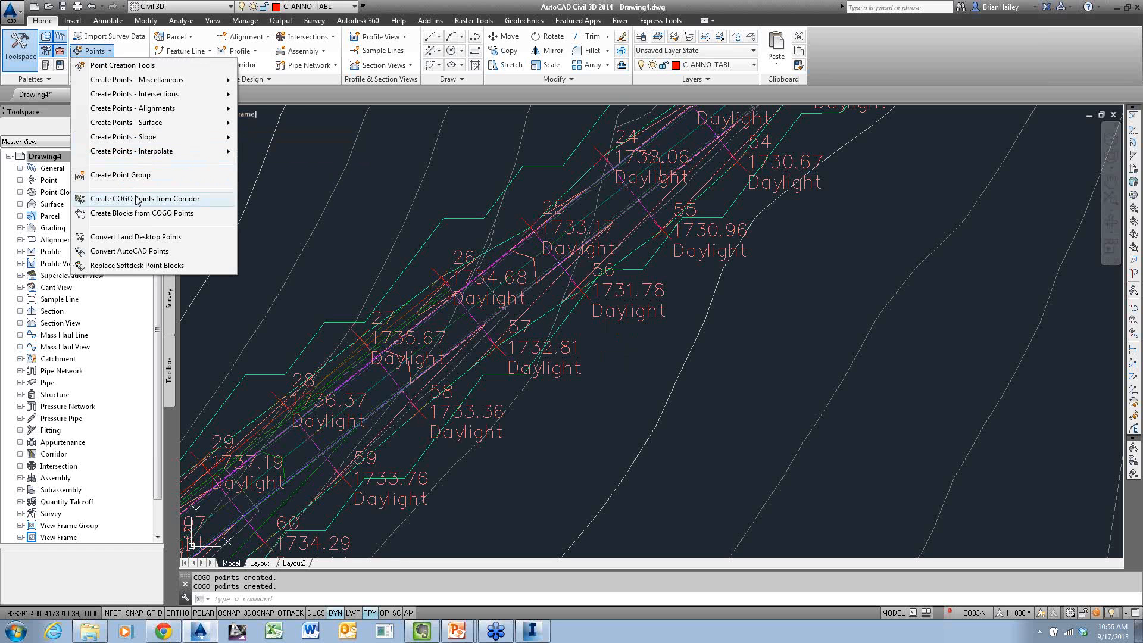
left_click(143, 198)
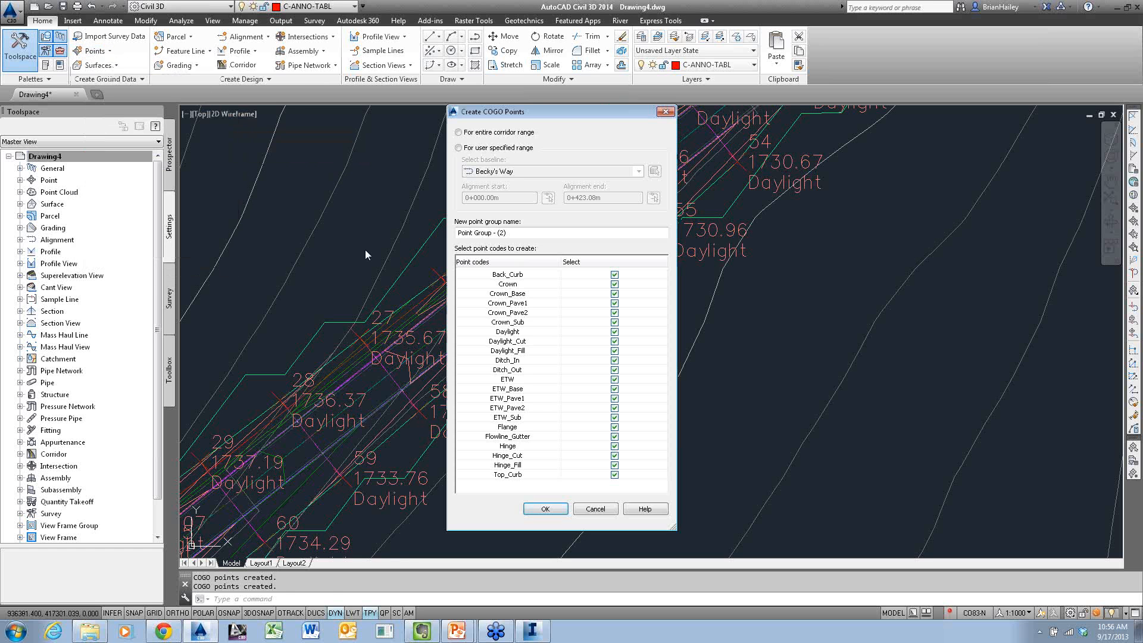
left_click(519, 342)
left_click(521, 351)
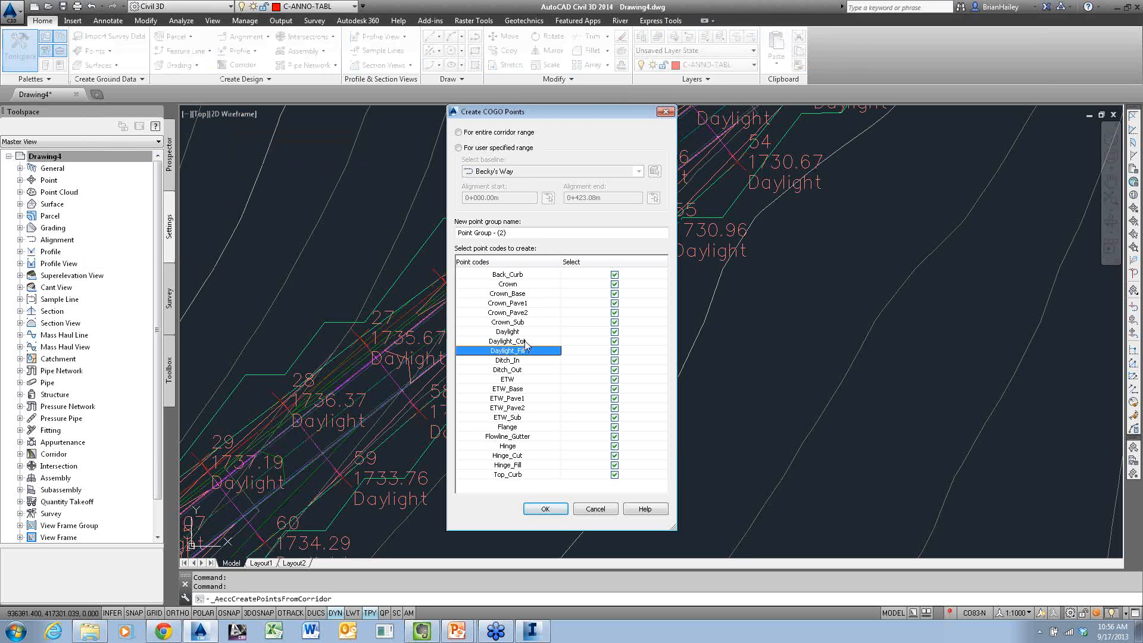
left_click(526, 343)
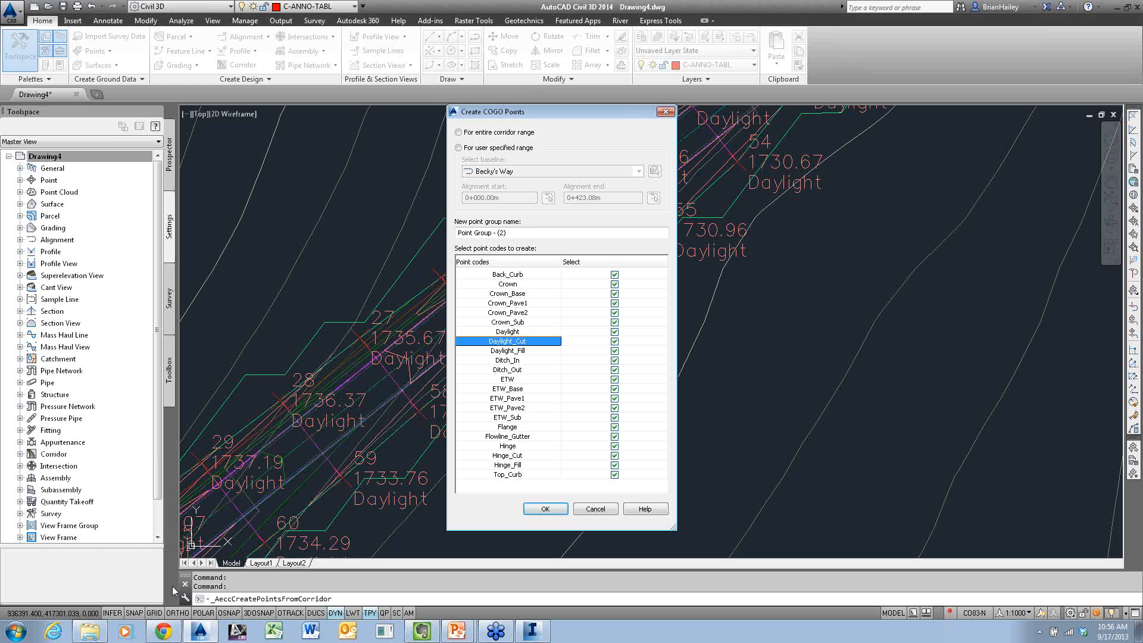
Switch to Chrome and open the CAD-1 Webinars YouTube channel from the cad-1.com home page
left_click(170, 635)
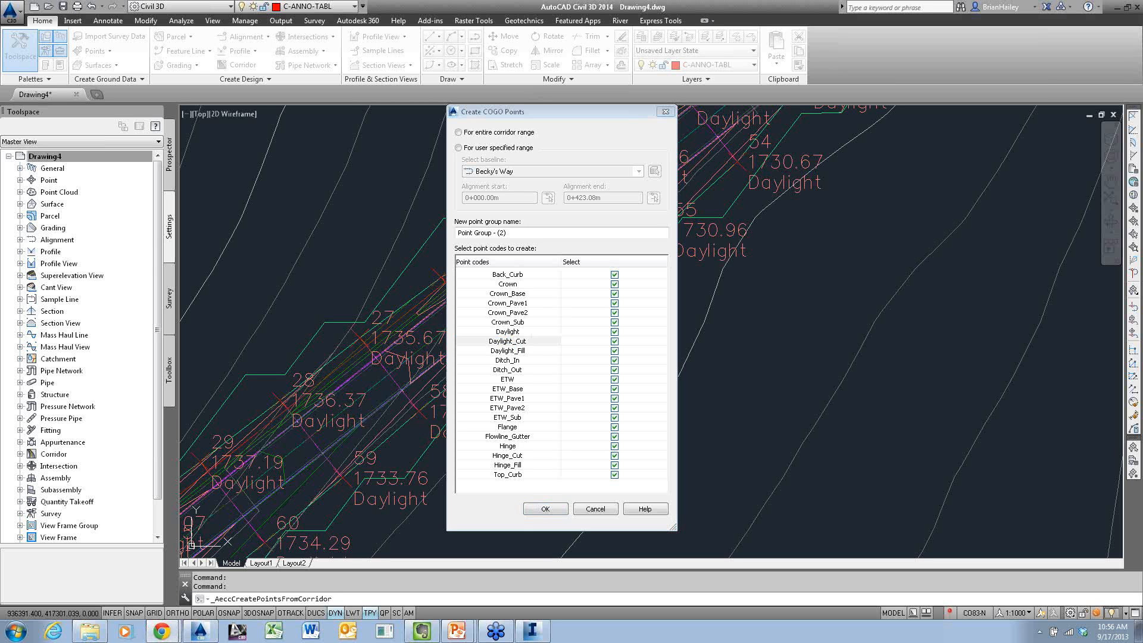
left_click_drag(1142, 178, 366, 3)
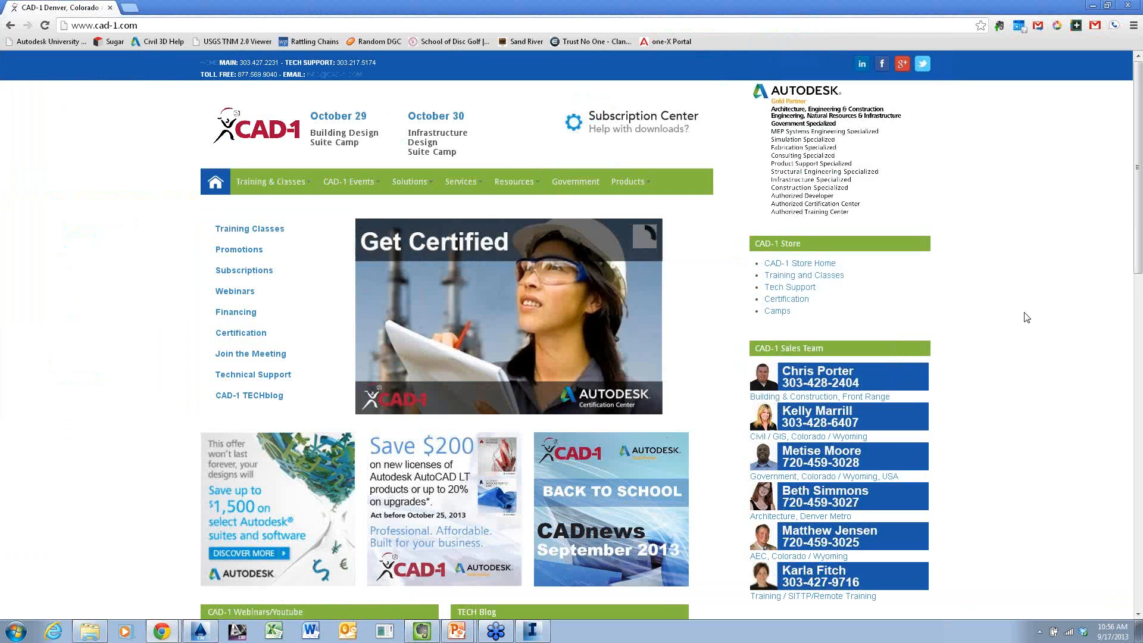
scroll(1033, 324, "down", 4)
scroll(1038, 328, "down", 2)
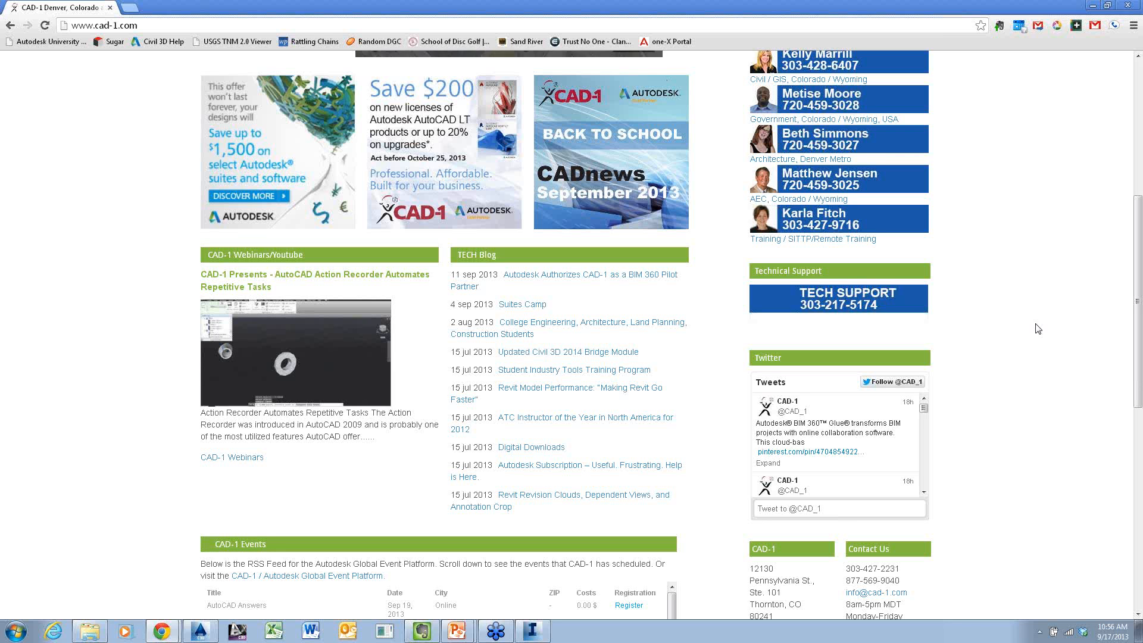
left_click(255, 458)
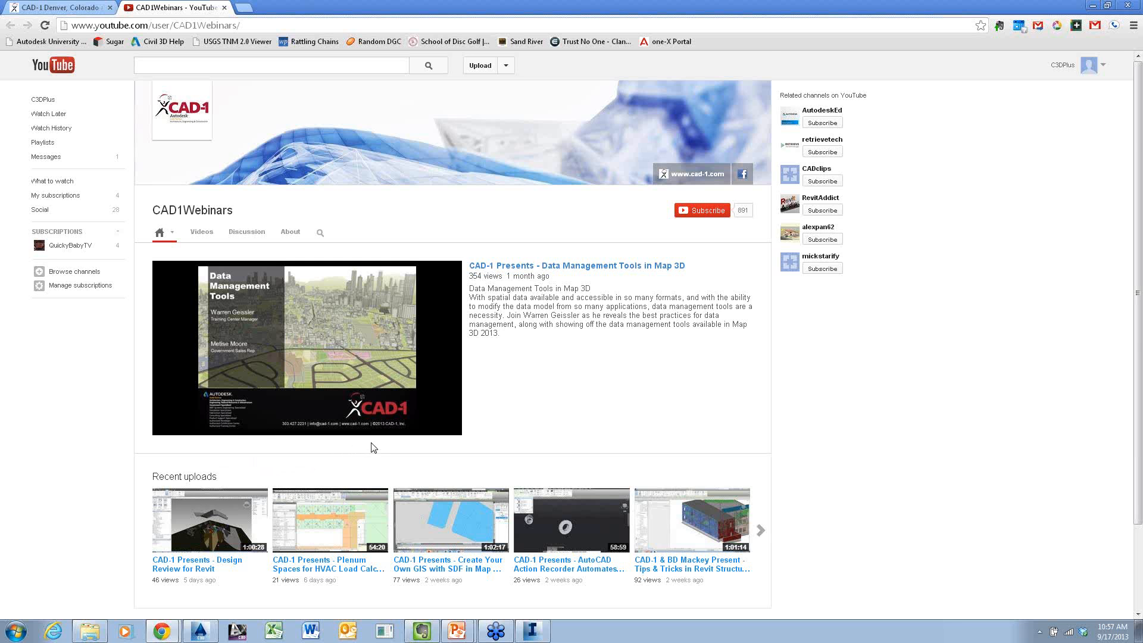
Browse the channel's recent uploads and open the video "CAD-1 Presents - Survey in Civil 3D"
scroll(373, 446, "down", 3)
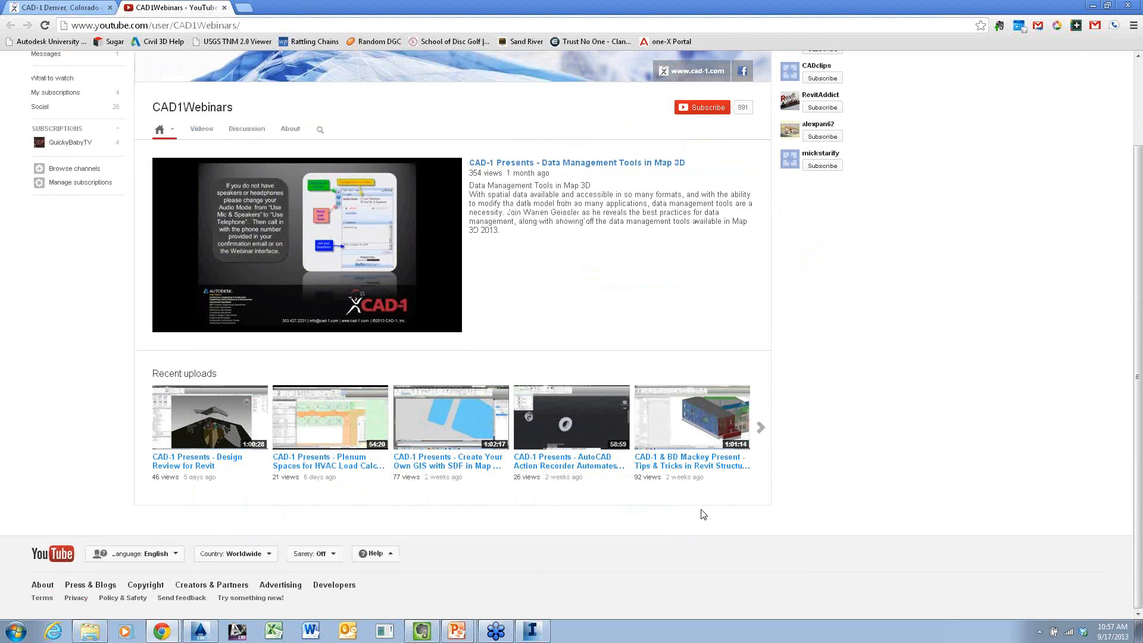
left_click(760, 428)
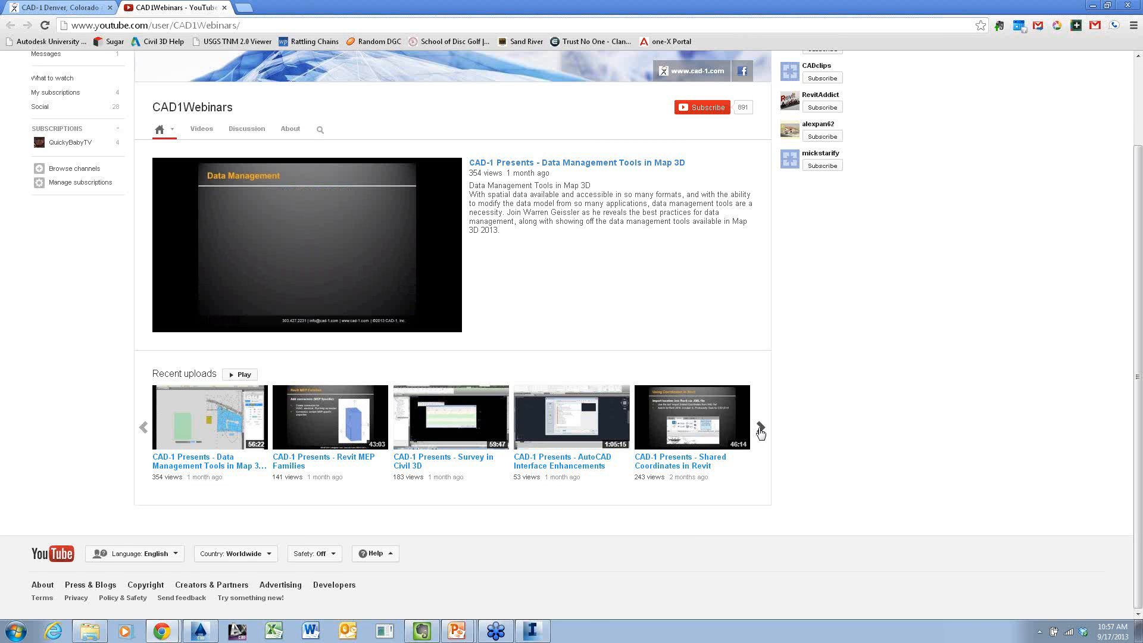
left_click(450, 420)
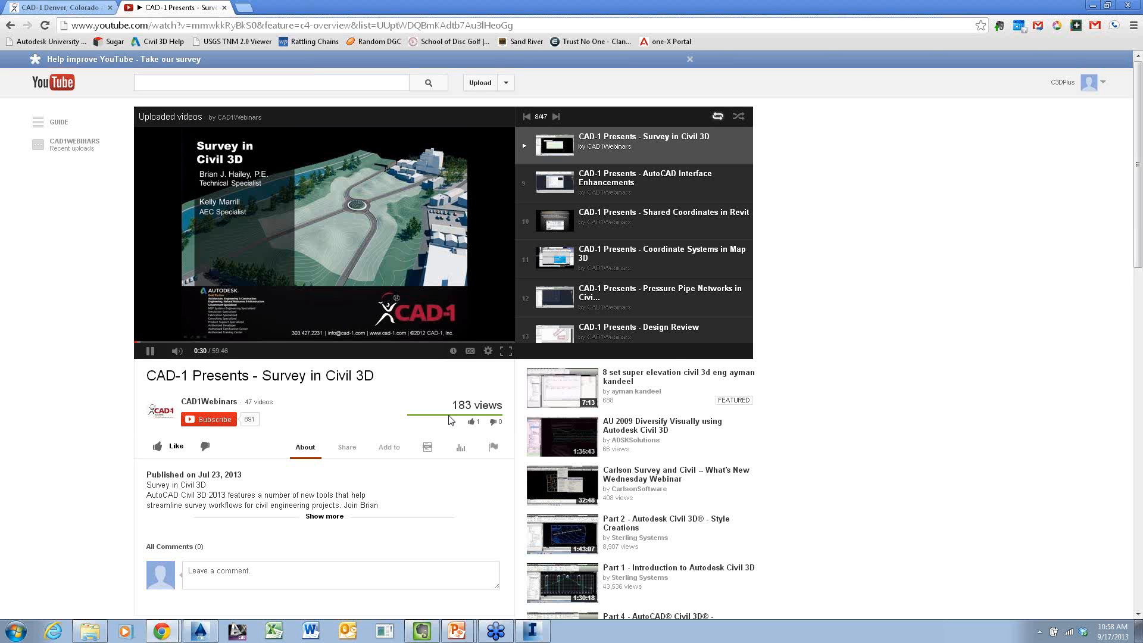
key("alt+Tab")
key("alt+Tab")
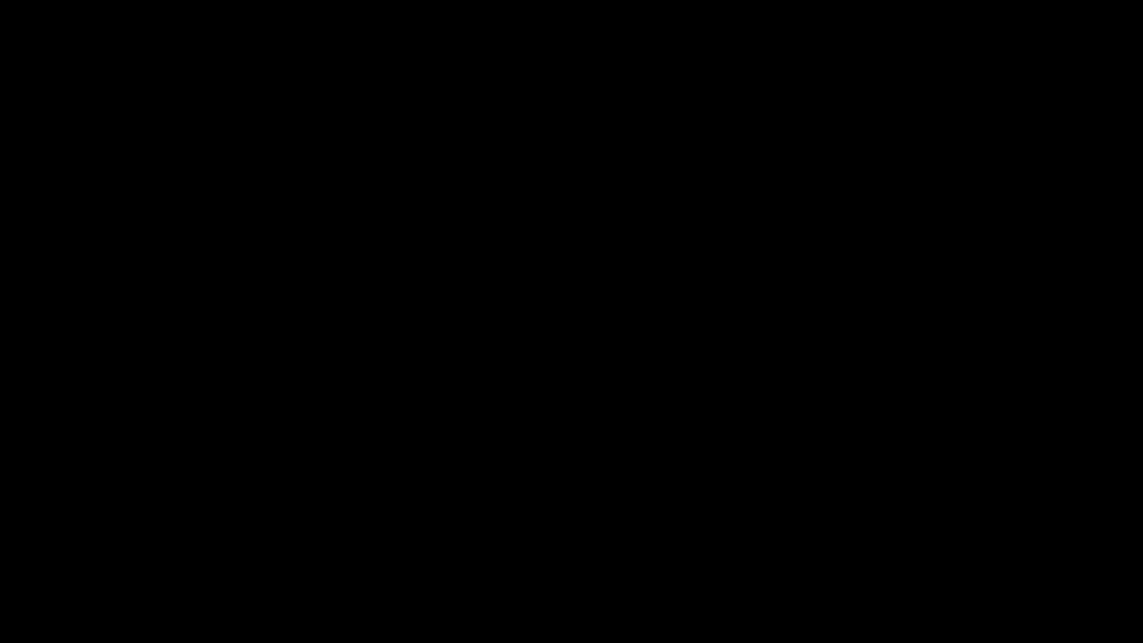